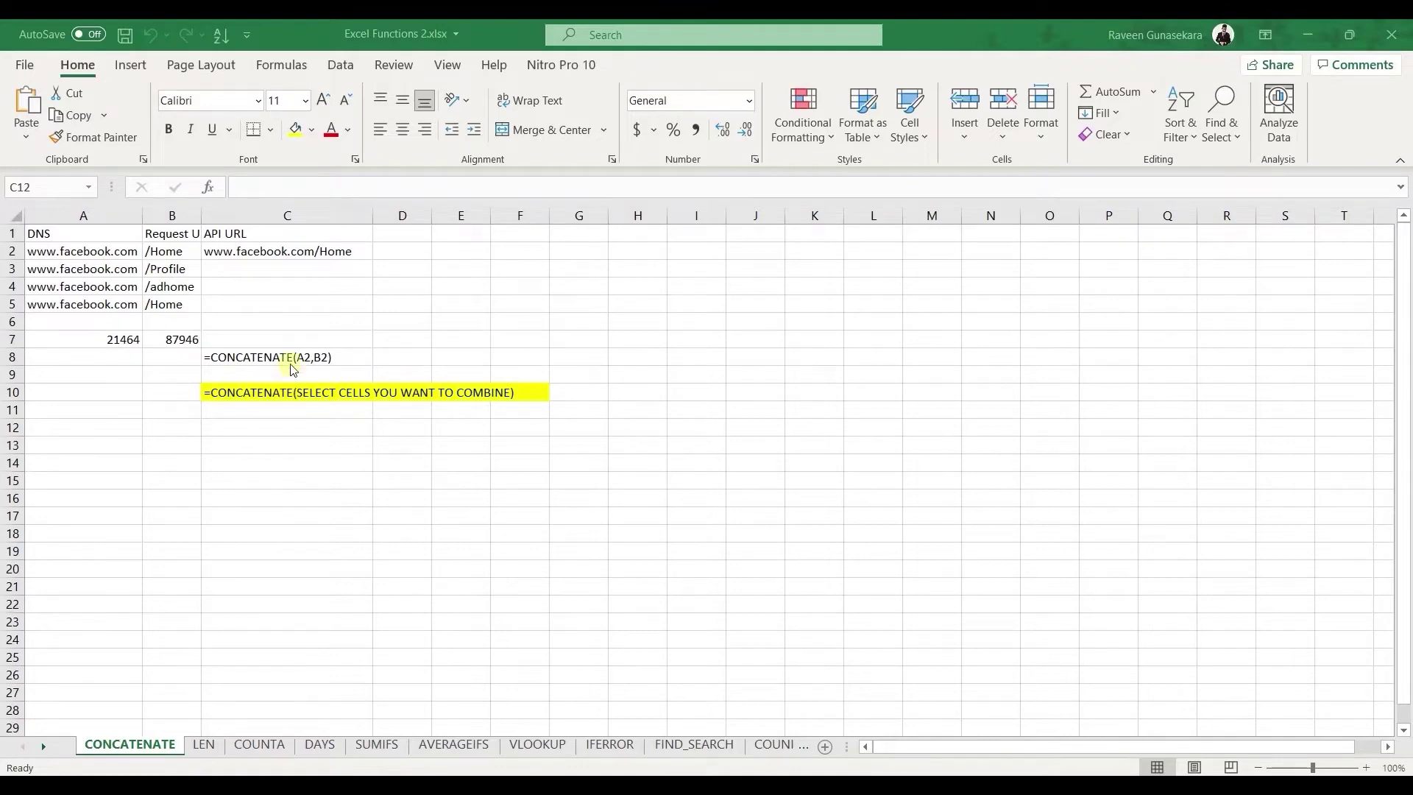
Clear the existing CONCATENATE formula from cell C2 under API URL.
{"action": "left_click", "coordinate": [318, 250]}
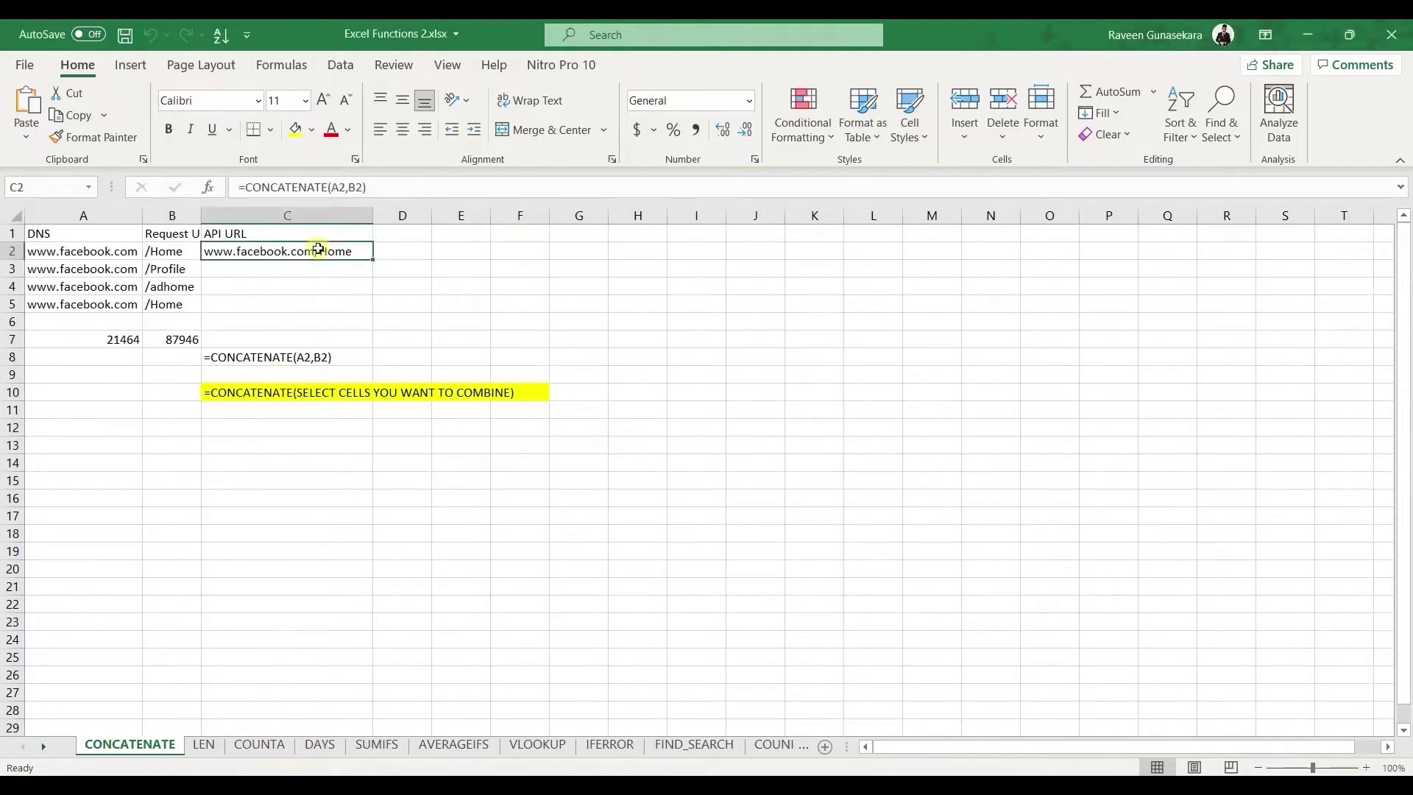
{"action": "left_click", "coordinate": [374, 187]}
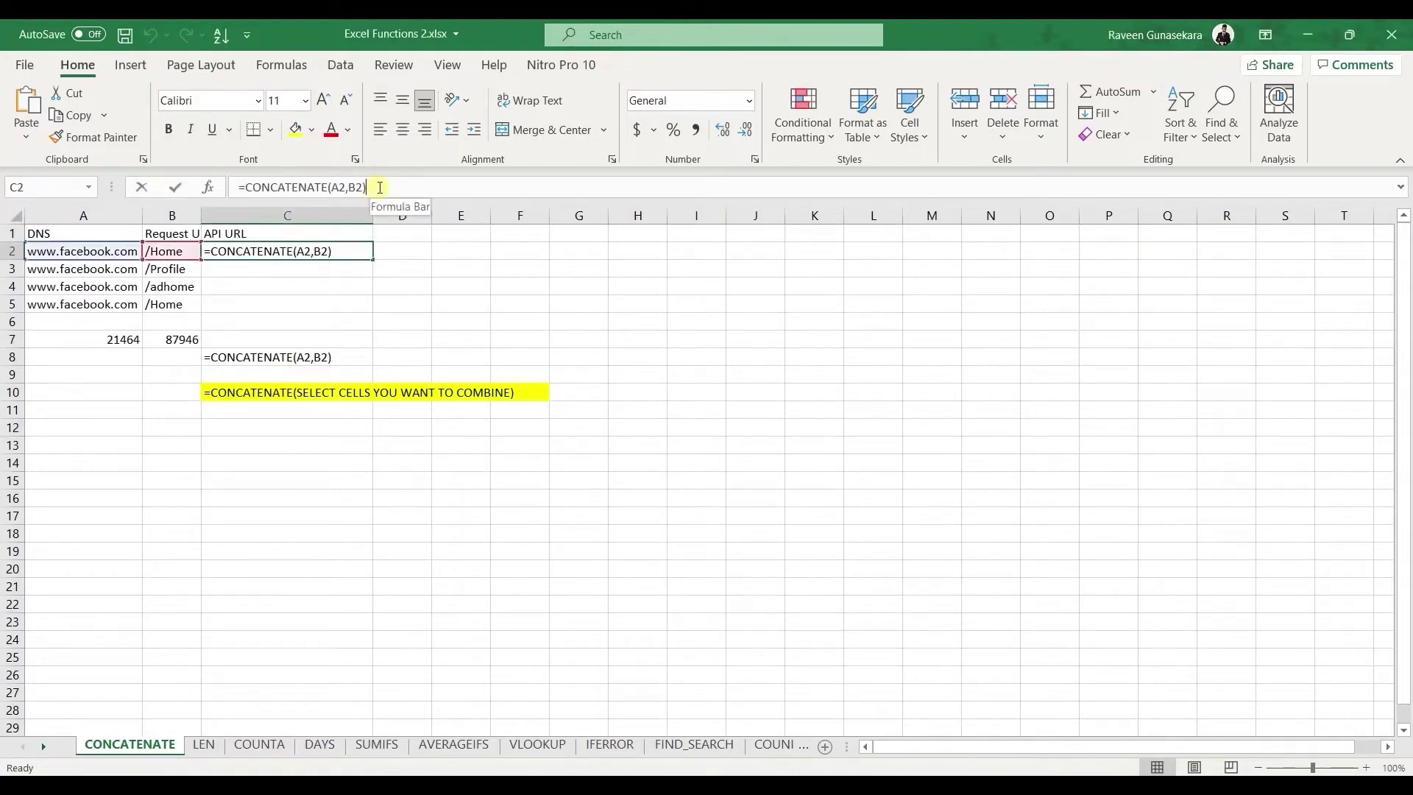
{"action": "left_click_drag", "start_coordinate": [374, 187], "coordinate": [210, 184]}
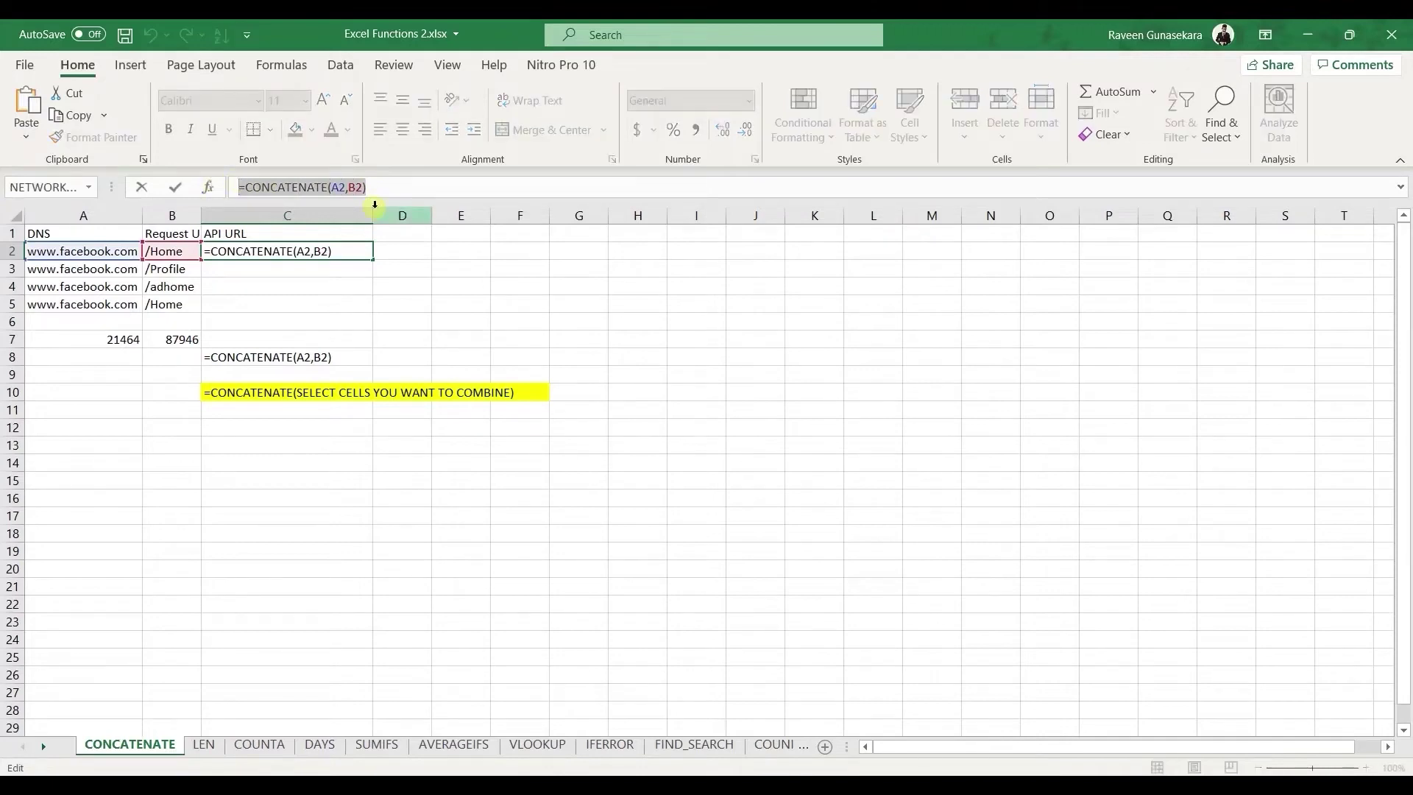
{"action": "key", "text": "Delete"}
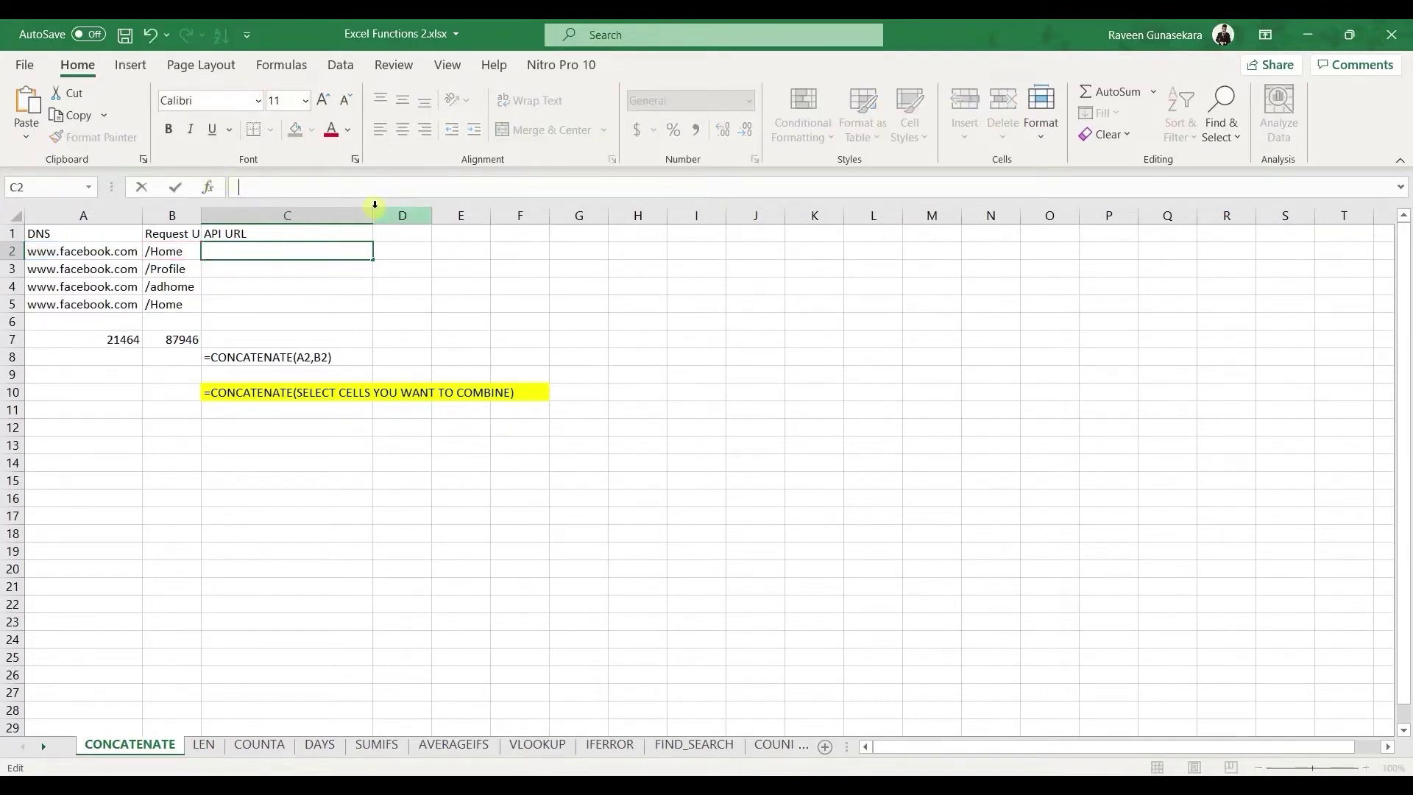
Enter =CONCATENATE(A2,B2) in cell C2 and fill the formula down through C5.
{"action": "type", "text": "="}
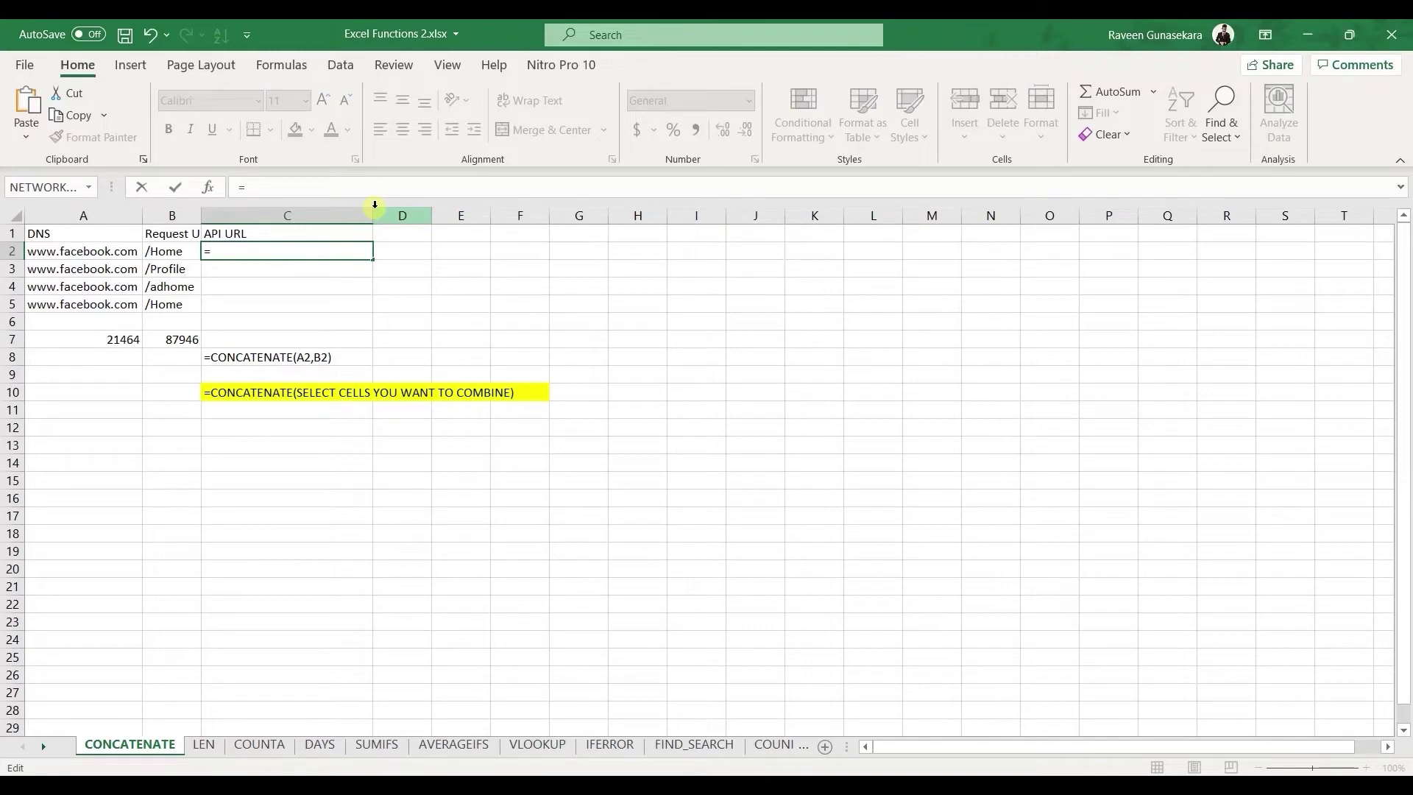
{"action": "type", "text": "CO"}
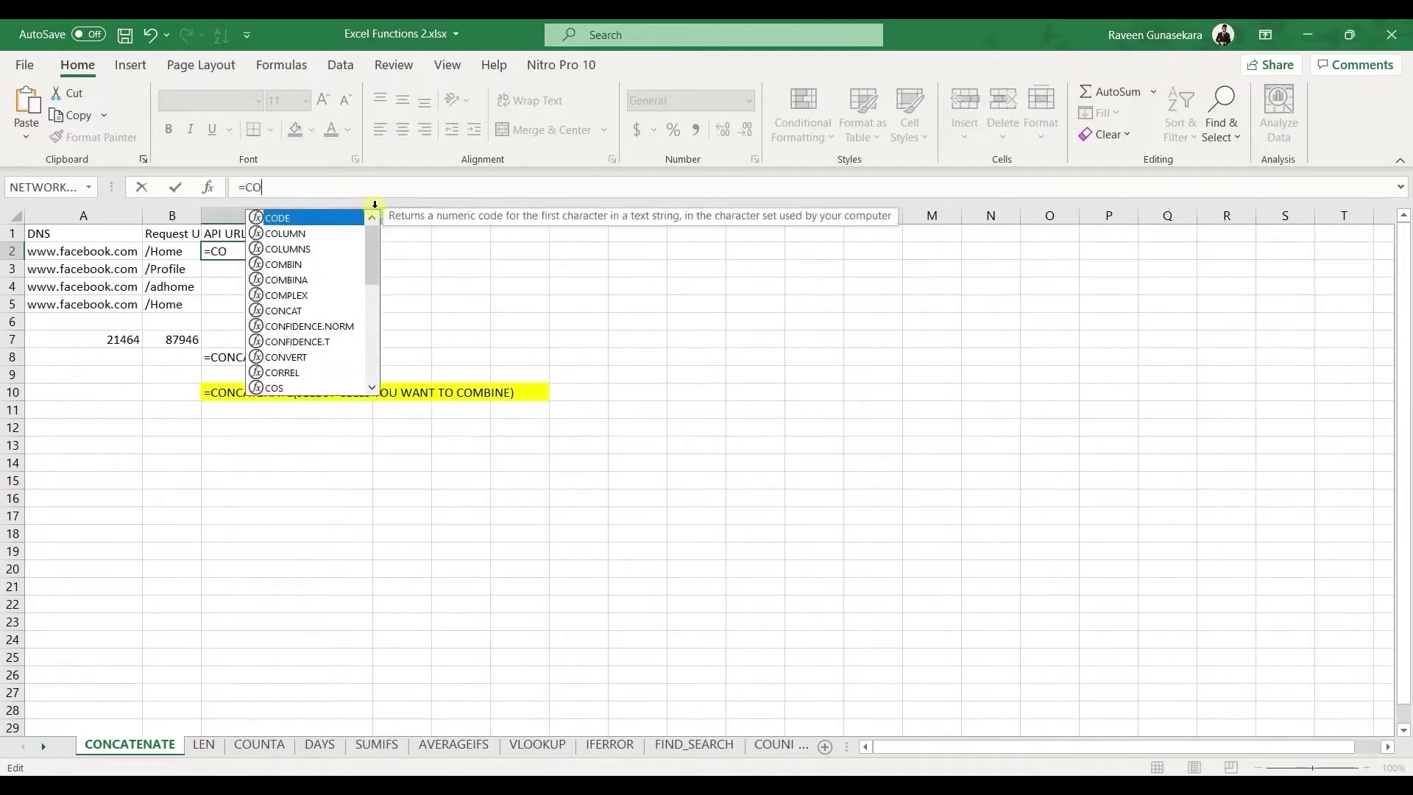
{"action": "type", "text": "NCAT"}
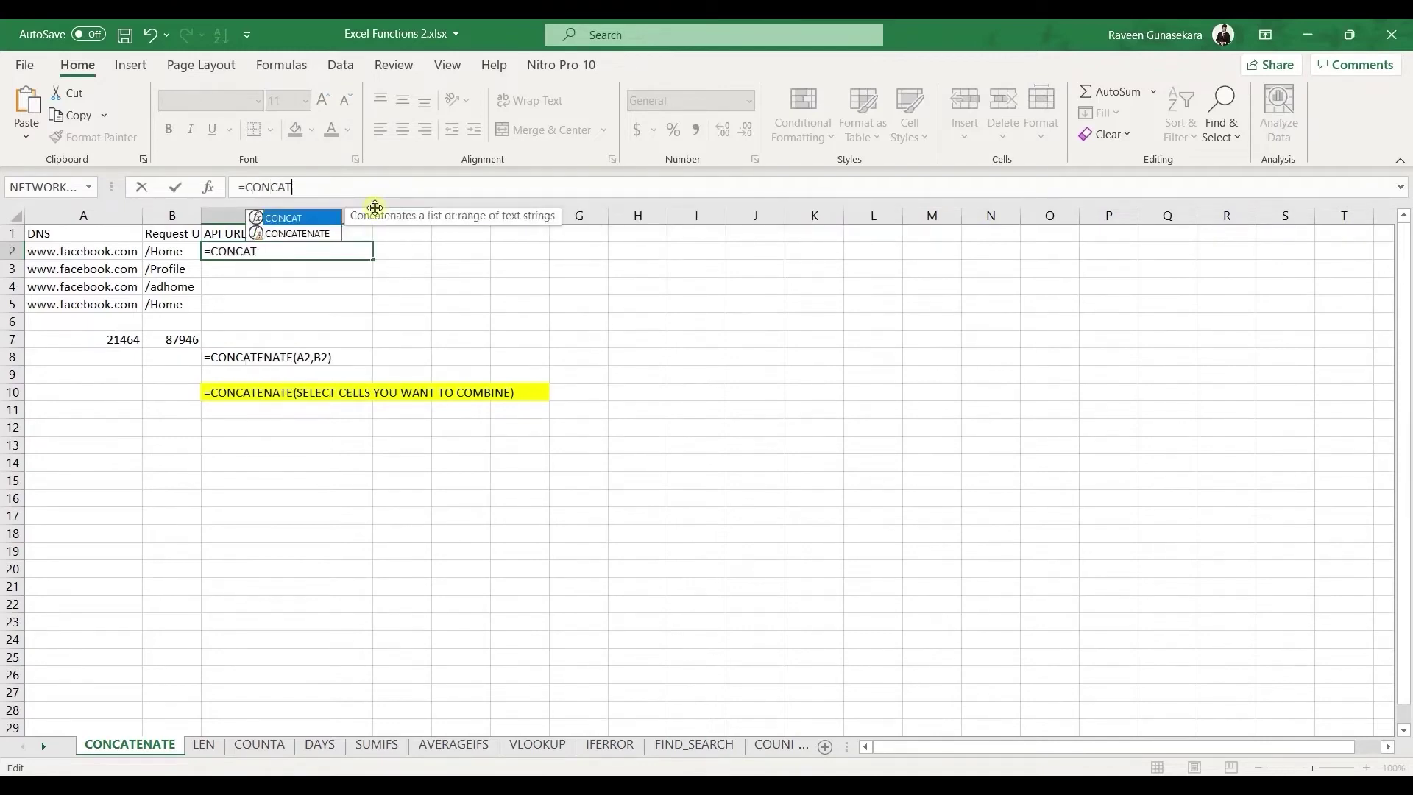
{"action": "type", "text": "ENATE"}
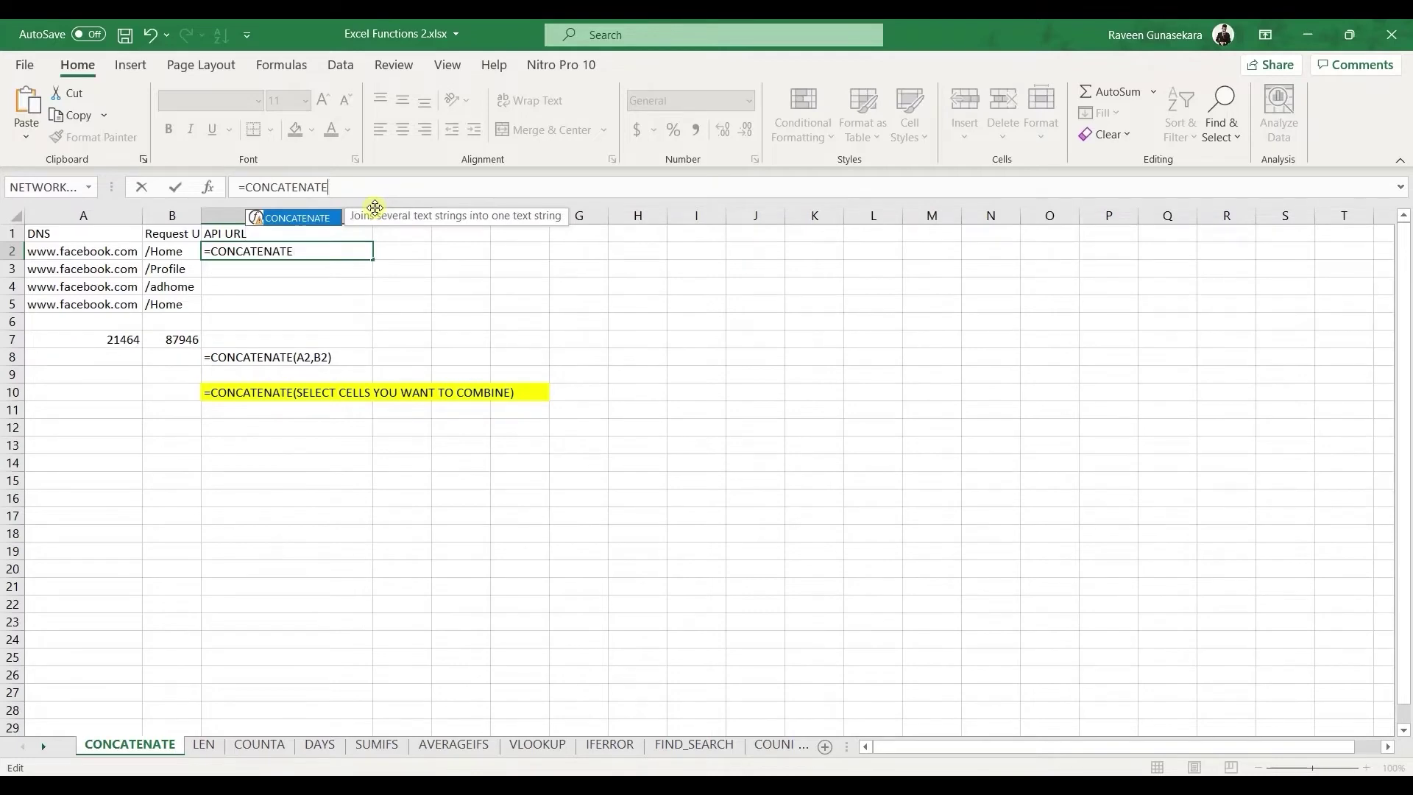
{"action": "type", "text": "("}
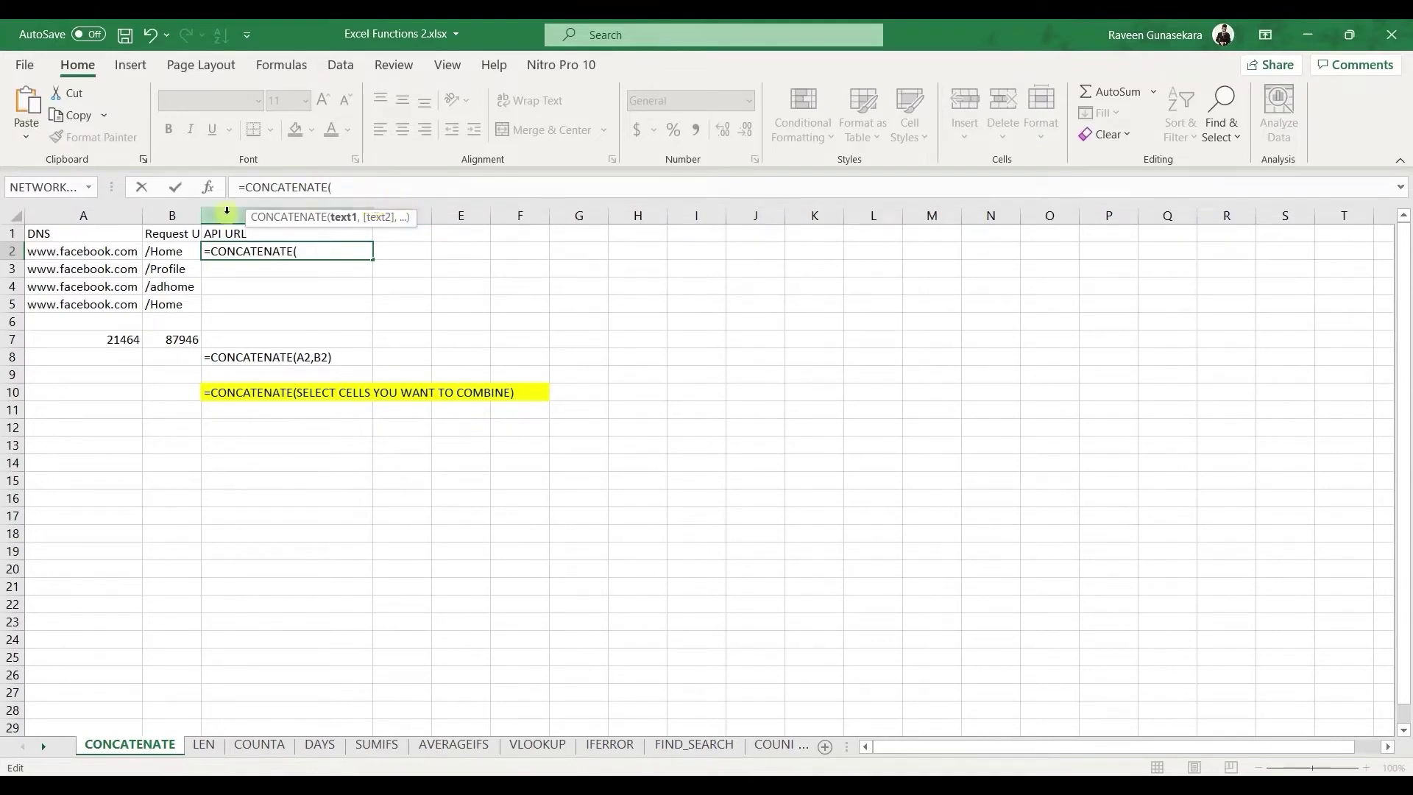
{"action": "left_click", "coordinate": [110, 253]}
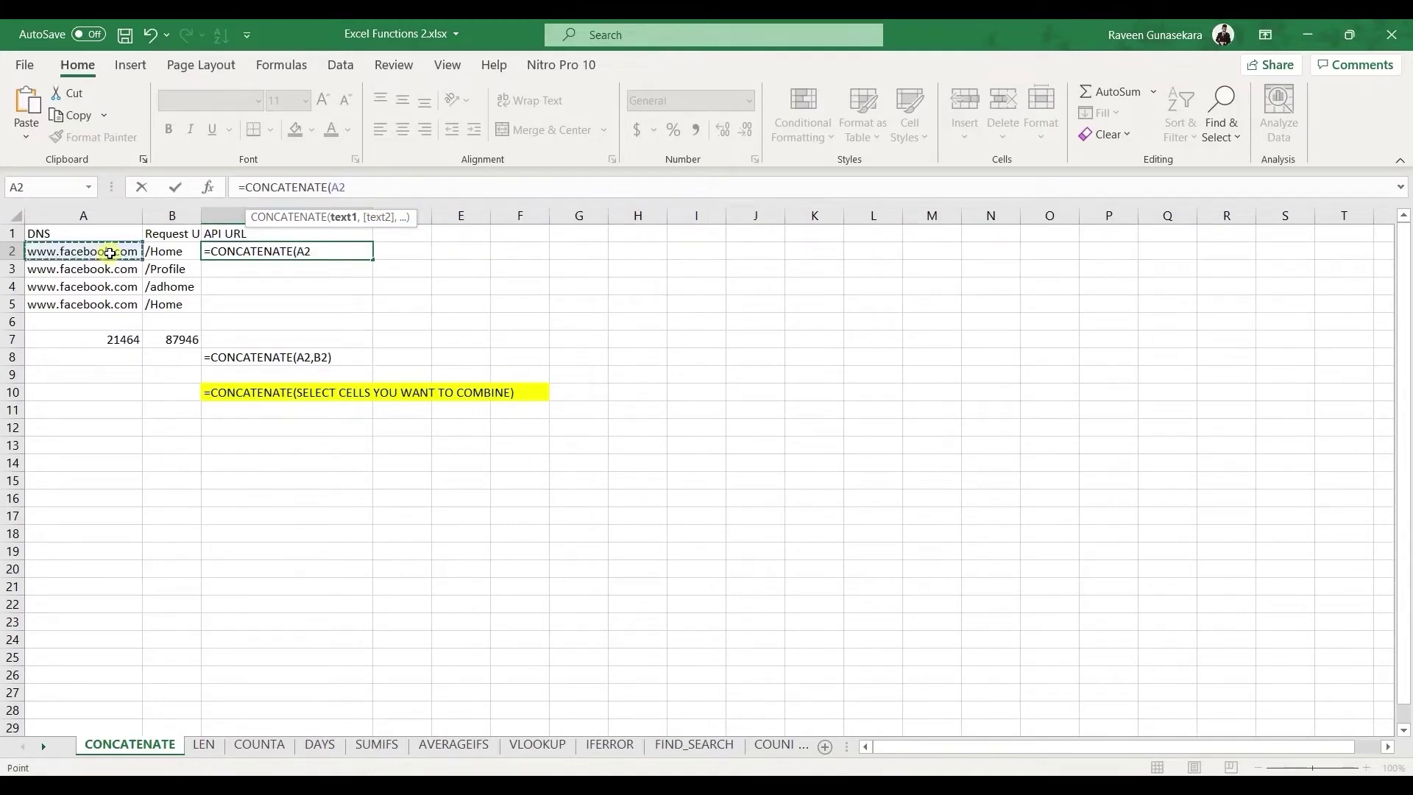
{"action": "type", "text": ","}
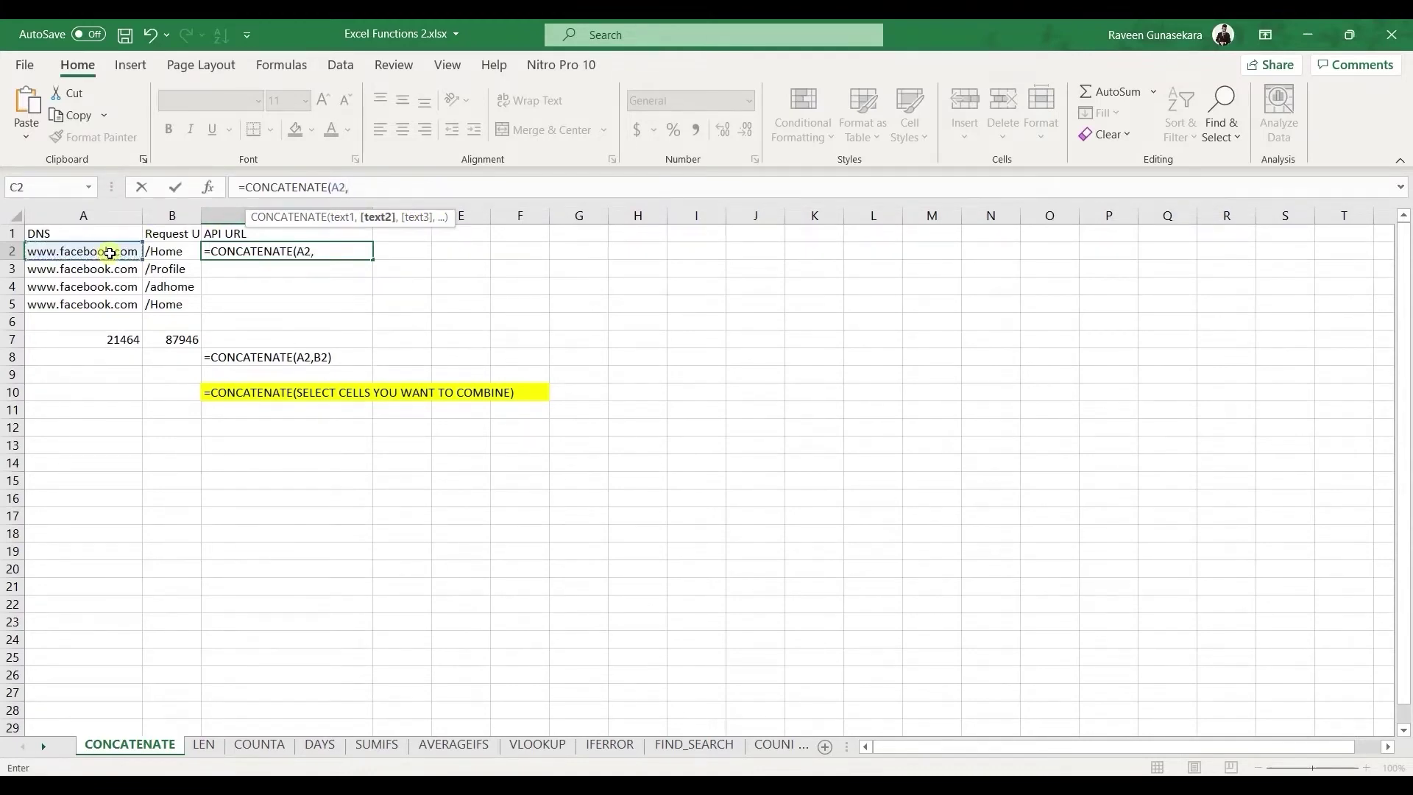
{"action": "left_click", "coordinate": [166, 252]}
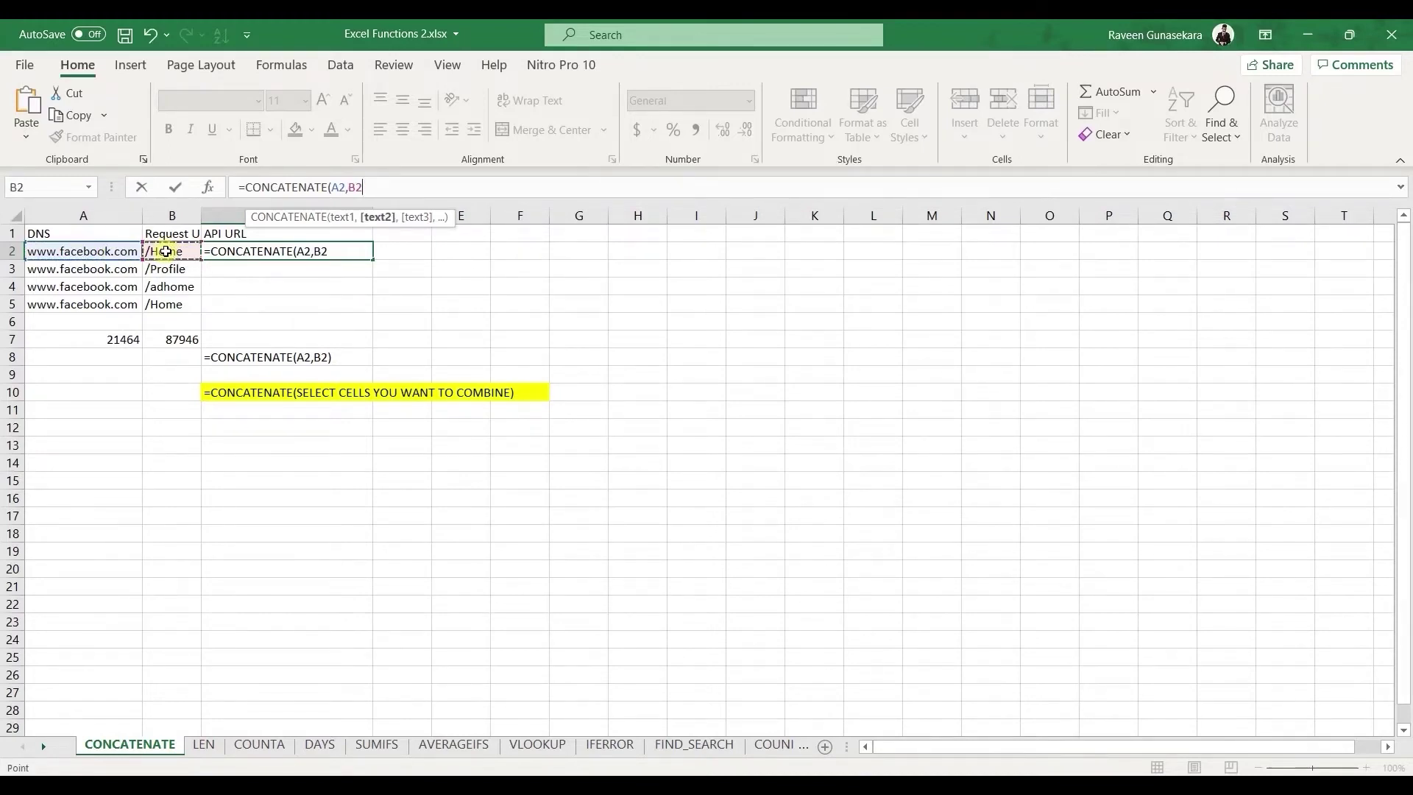
{"action": "type", "text": ")"}
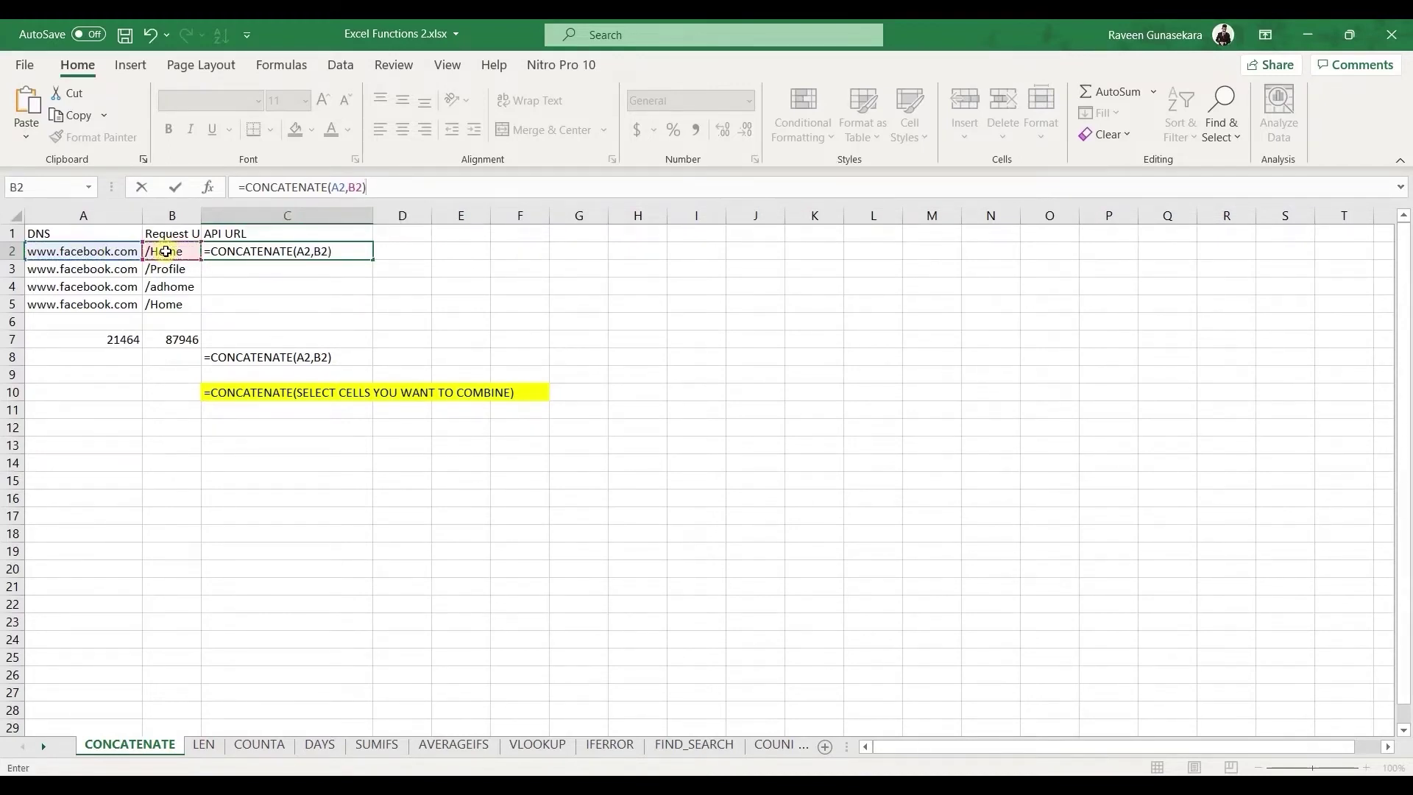
{"action": "key", "text": "Return"}
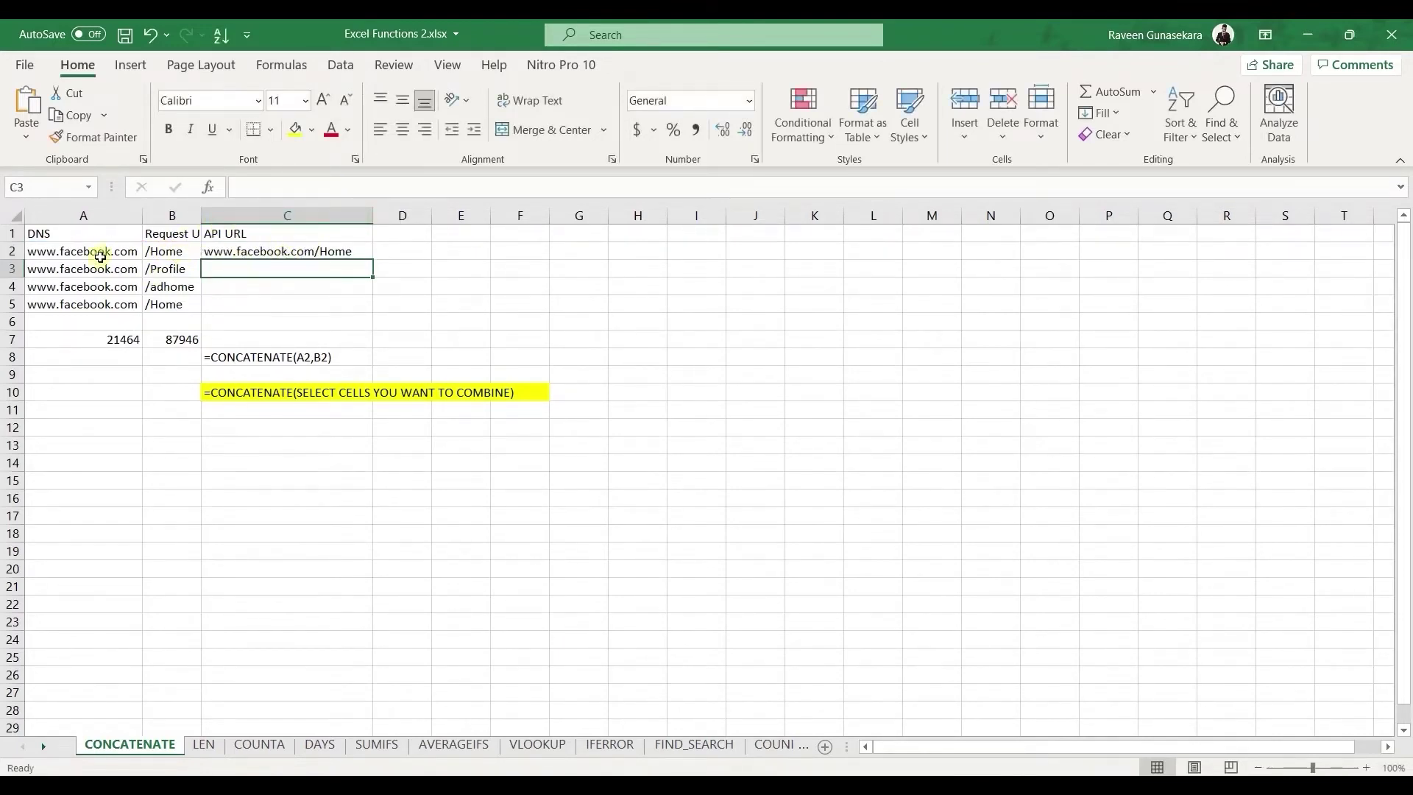
{"action": "left_click", "coordinate": [311, 249]}
{"action": "left_click_drag", "start_coordinate": [372, 259], "coordinate": [372, 309]}
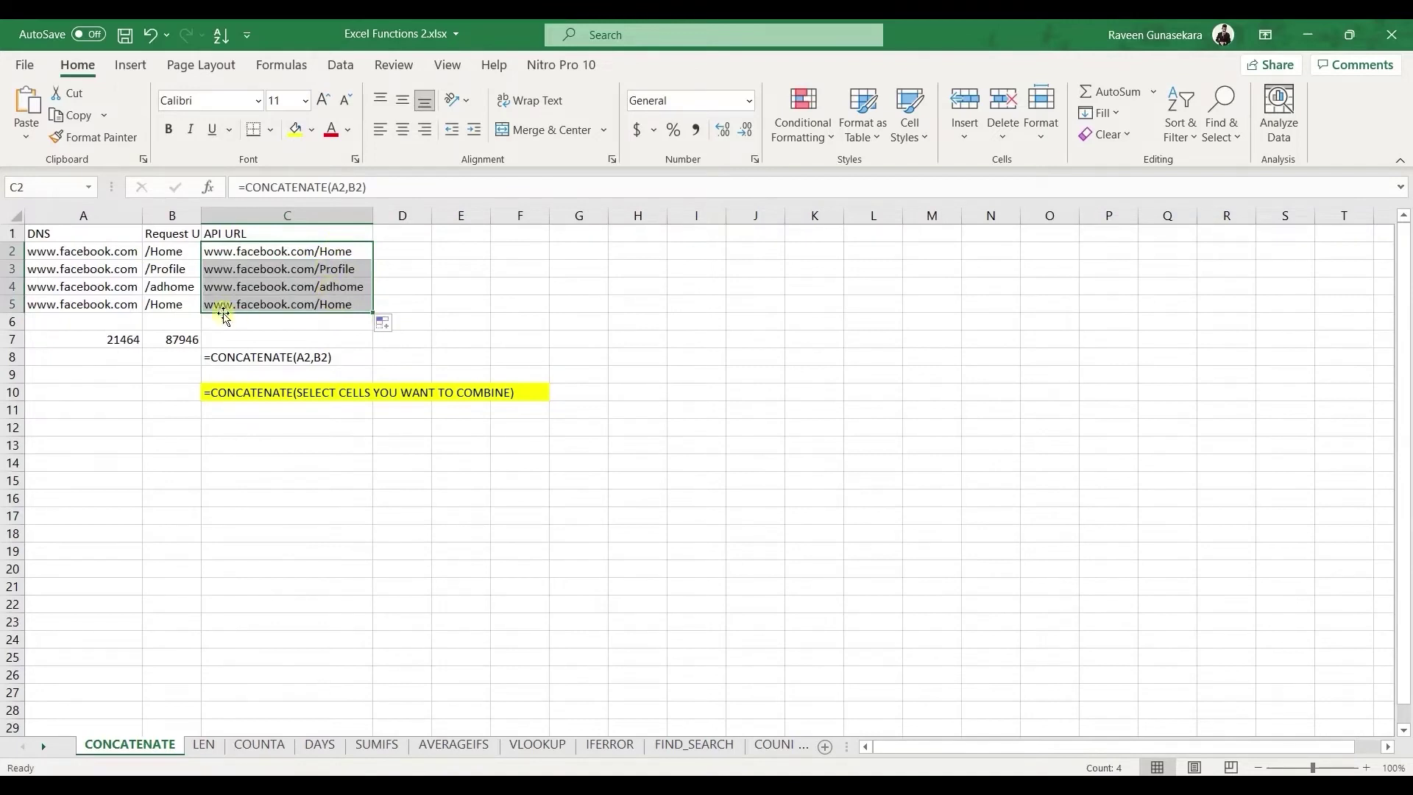
Extend the CONCATENATE formula from C5 down to C7 to join the numbers in A7 and B7.
{"action": "left_click", "coordinate": [137, 340]}
{"action": "left_click", "coordinate": [151, 340]}
{"action": "left_click", "coordinate": [129, 339]}
{"action": "left_click", "coordinate": [166, 339]}
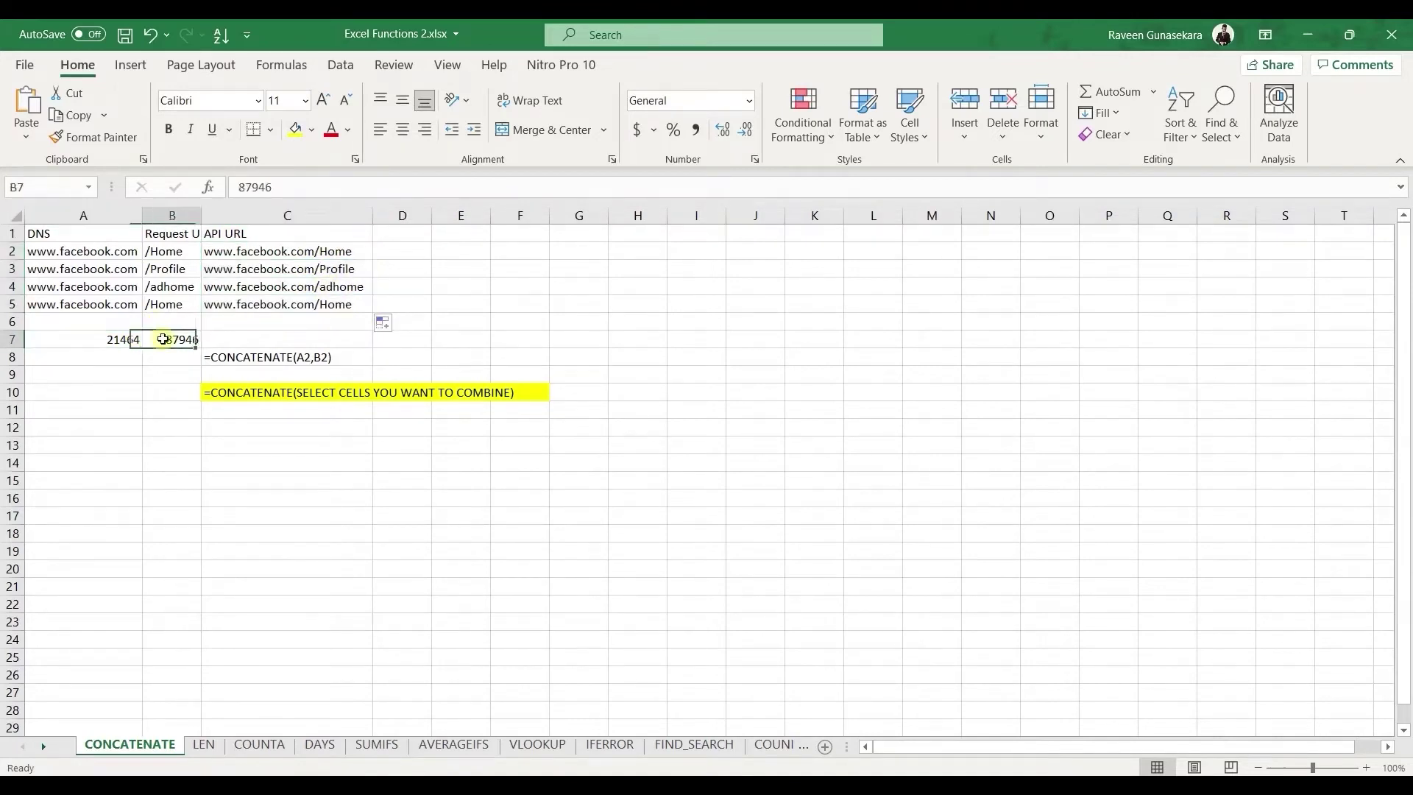
{"action": "left_click", "coordinate": [292, 323]}
{"action": "left_click", "coordinate": [320, 299]}
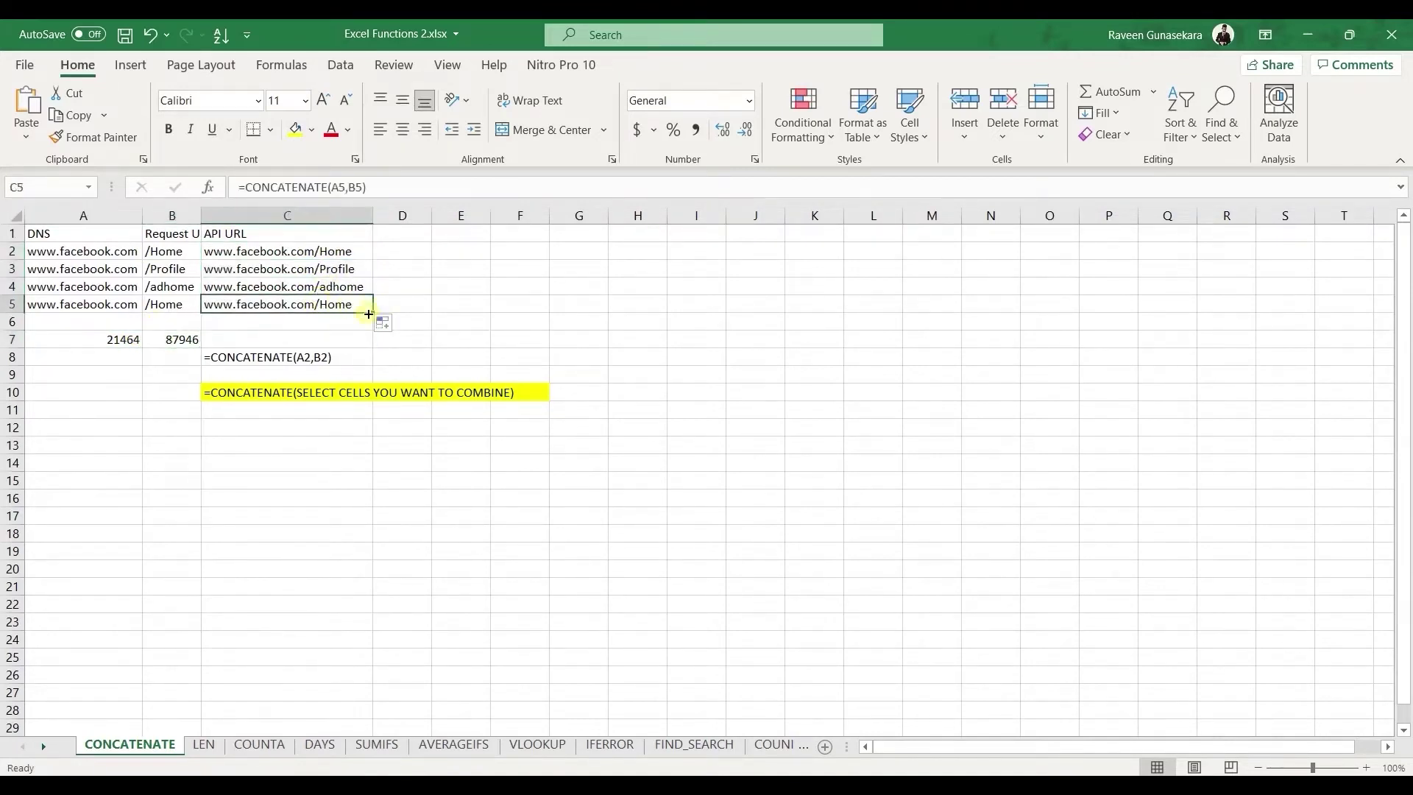
{"action": "left_click_drag", "start_coordinate": [370, 314], "coordinate": [372, 347]}
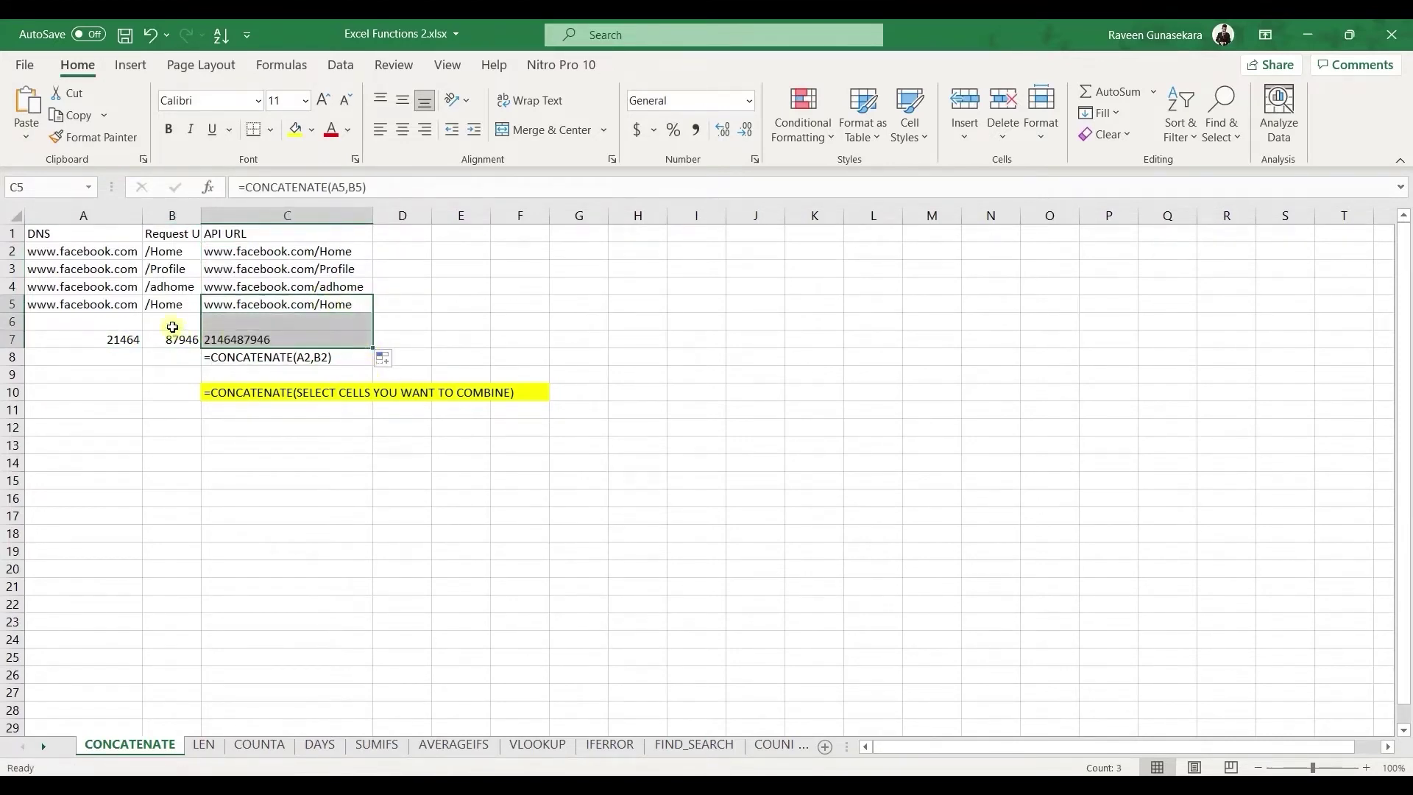
{"action": "left_click", "coordinate": [288, 334]}
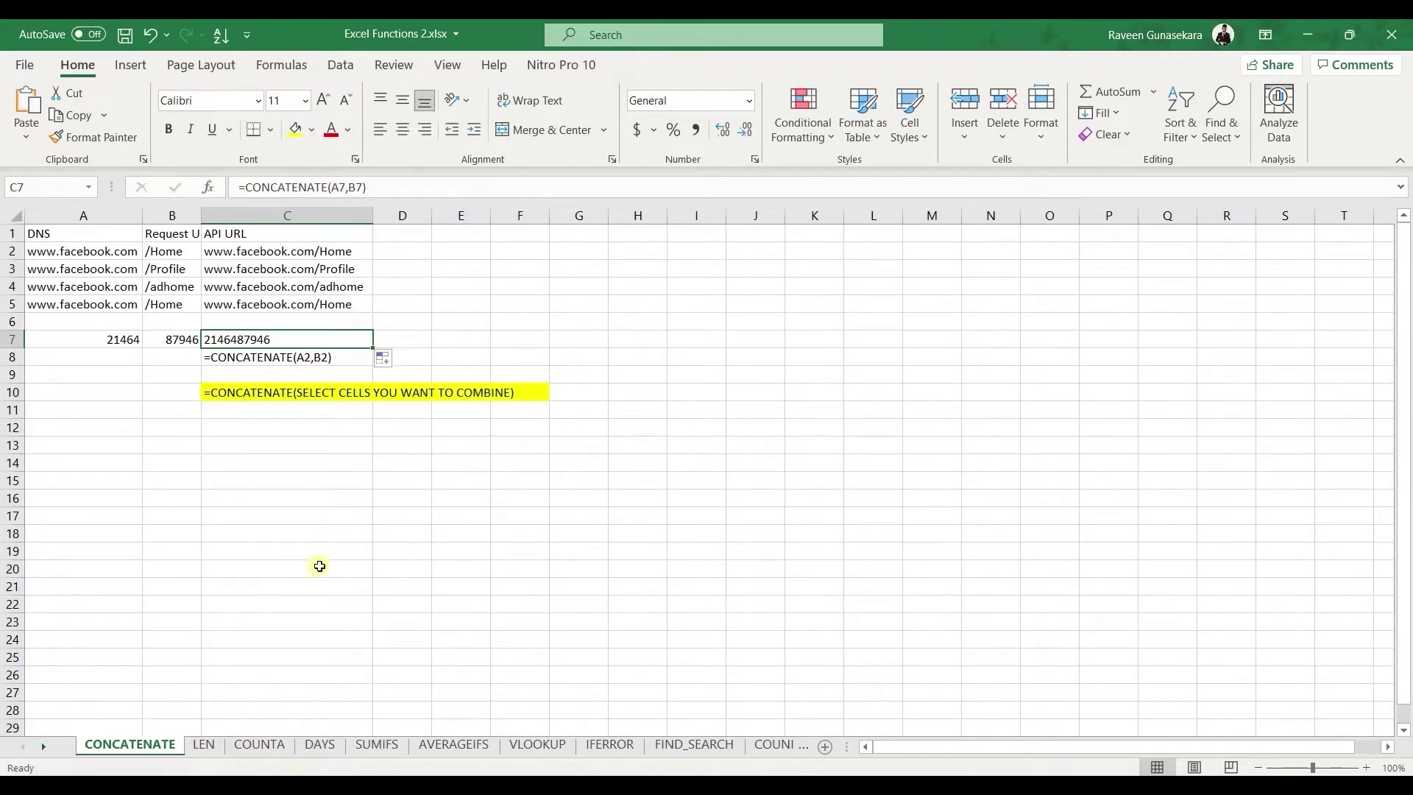
On the LEN sheet, enter =LEN(A2) in cell B2 and fill the formula down through B5.
{"action": "left_click", "coordinate": [205, 745]}
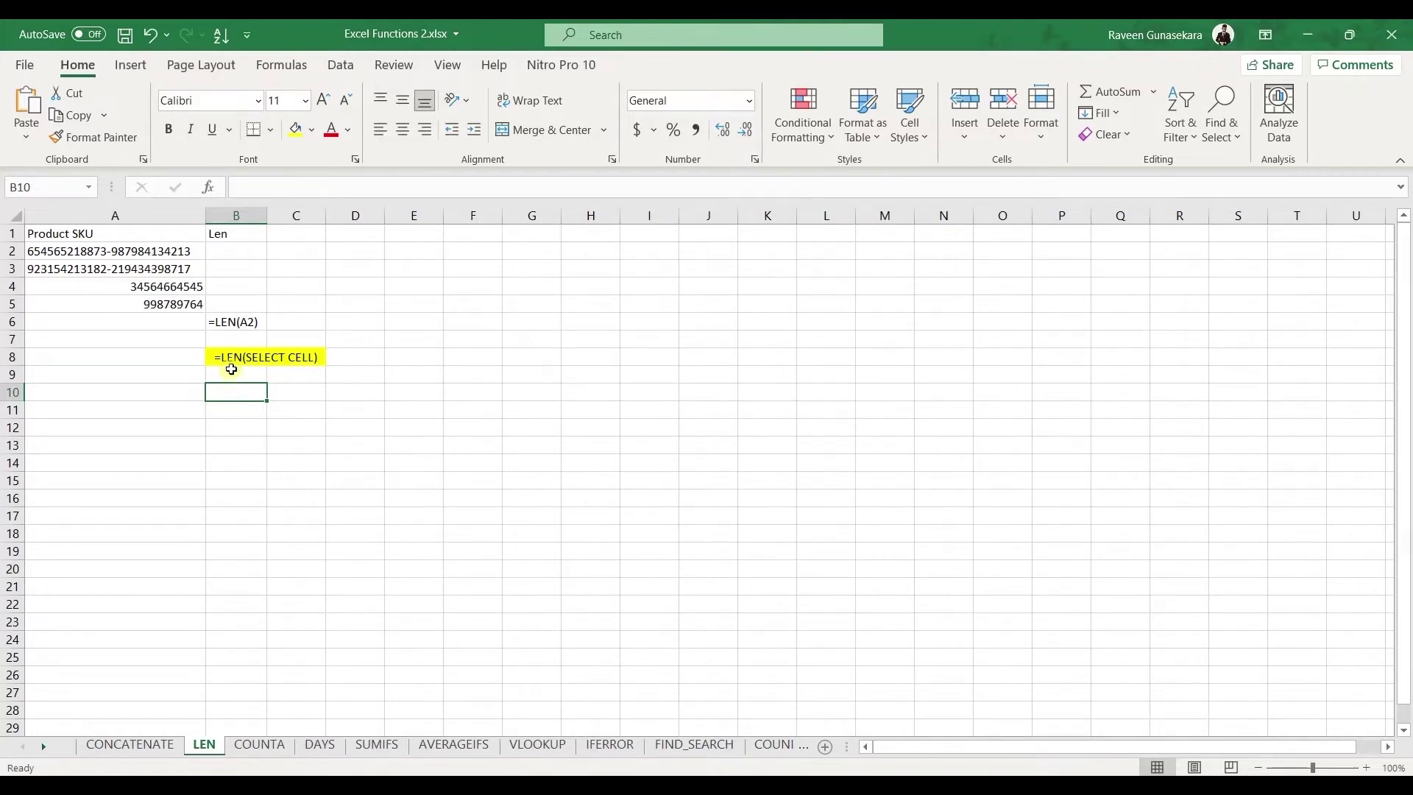
{"action": "left_click", "coordinate": [219, 357]}
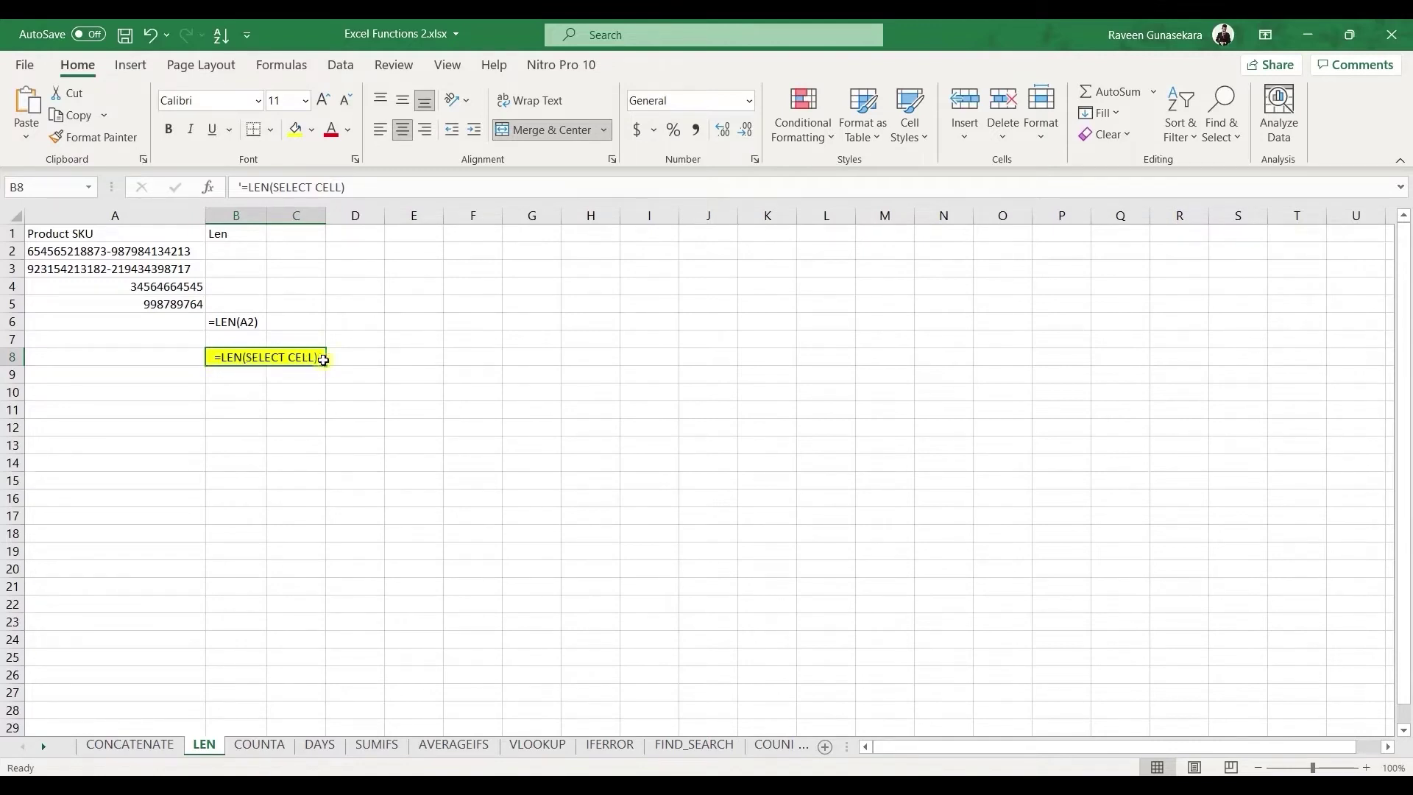
{"action": "left_click", "coordinate": [245, 252]}
{"action": "type", "text": "="}
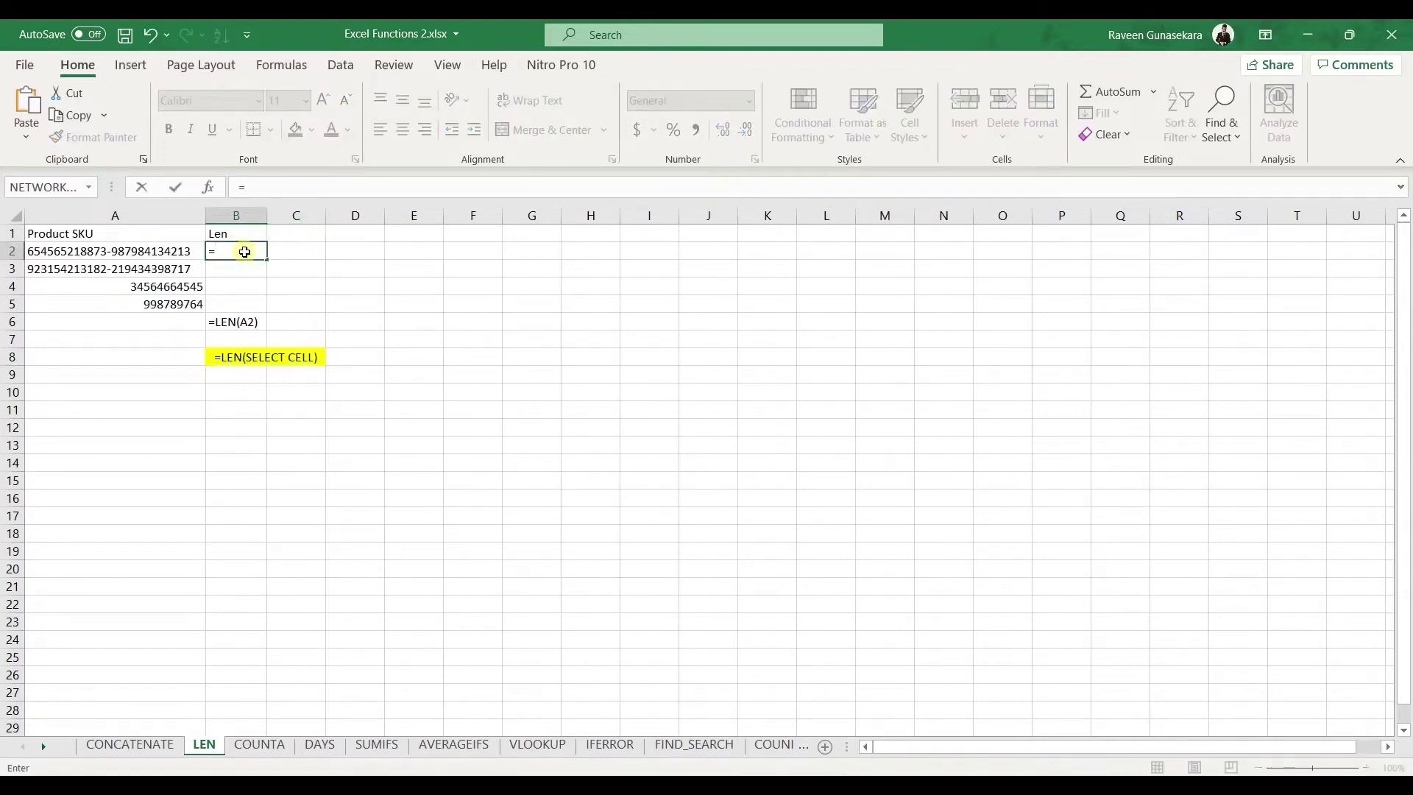
{"action": "type", "text": "LEN("}
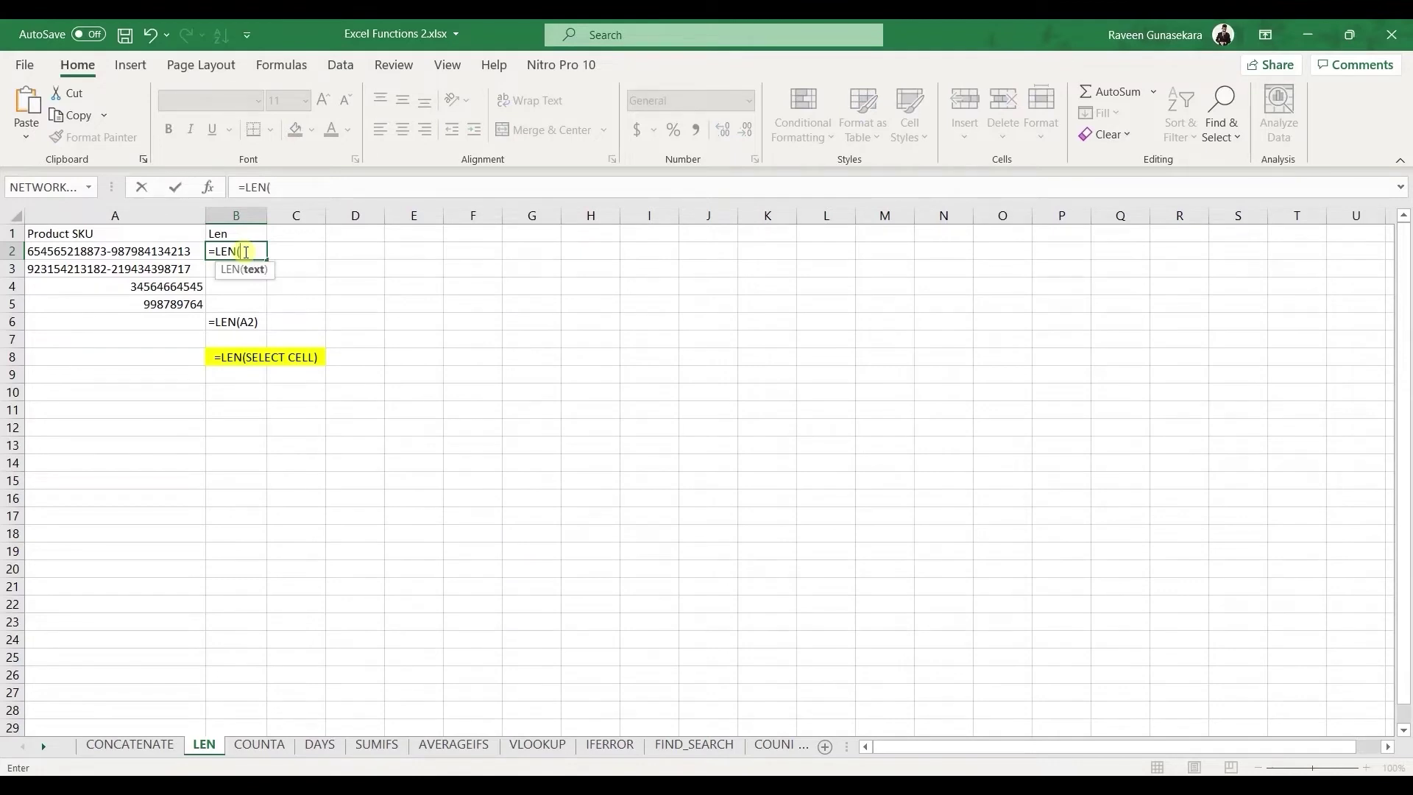
{"action": "left_click", "coordinate": [184, 251]}
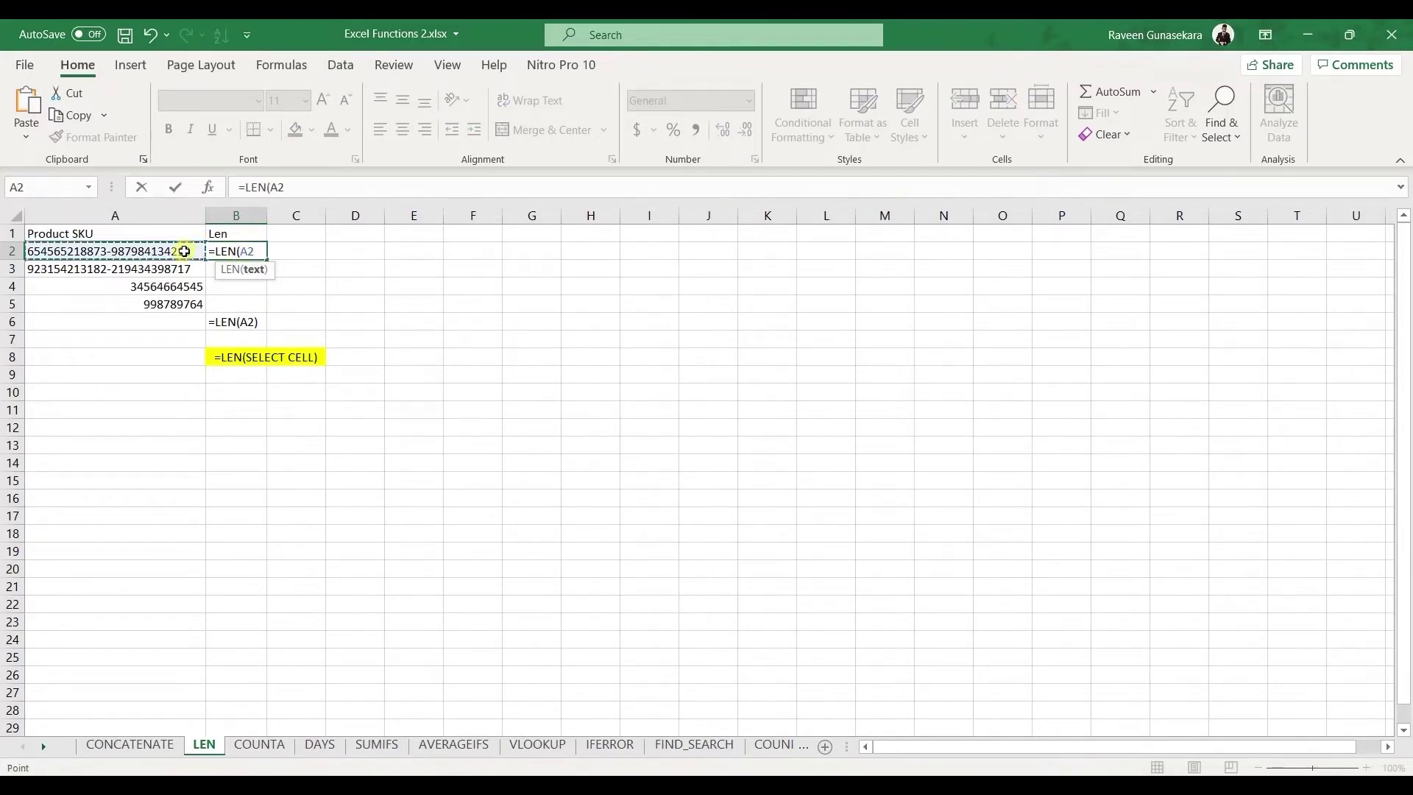
{"action": "type", "text": ")"}
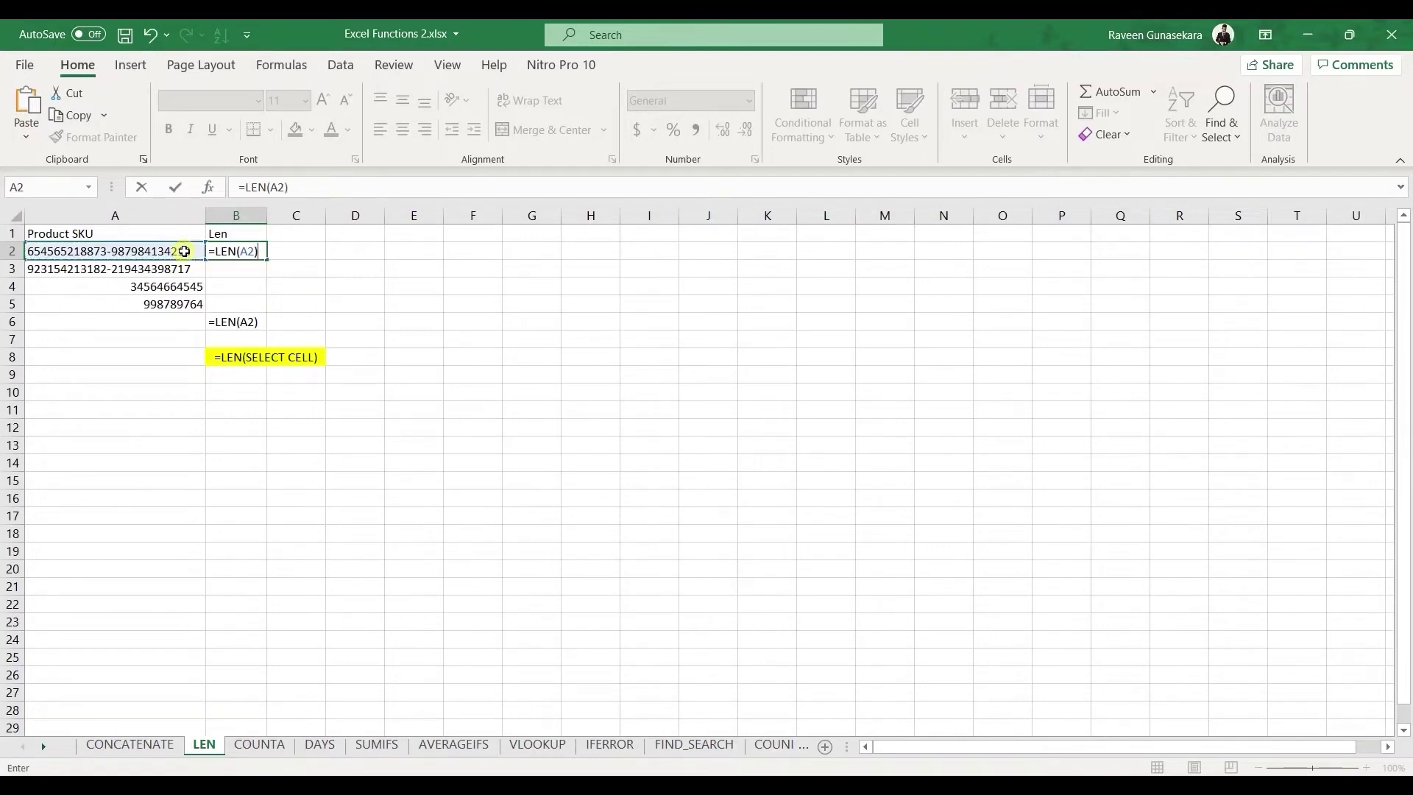
{"action": "key", "text": "Return"}
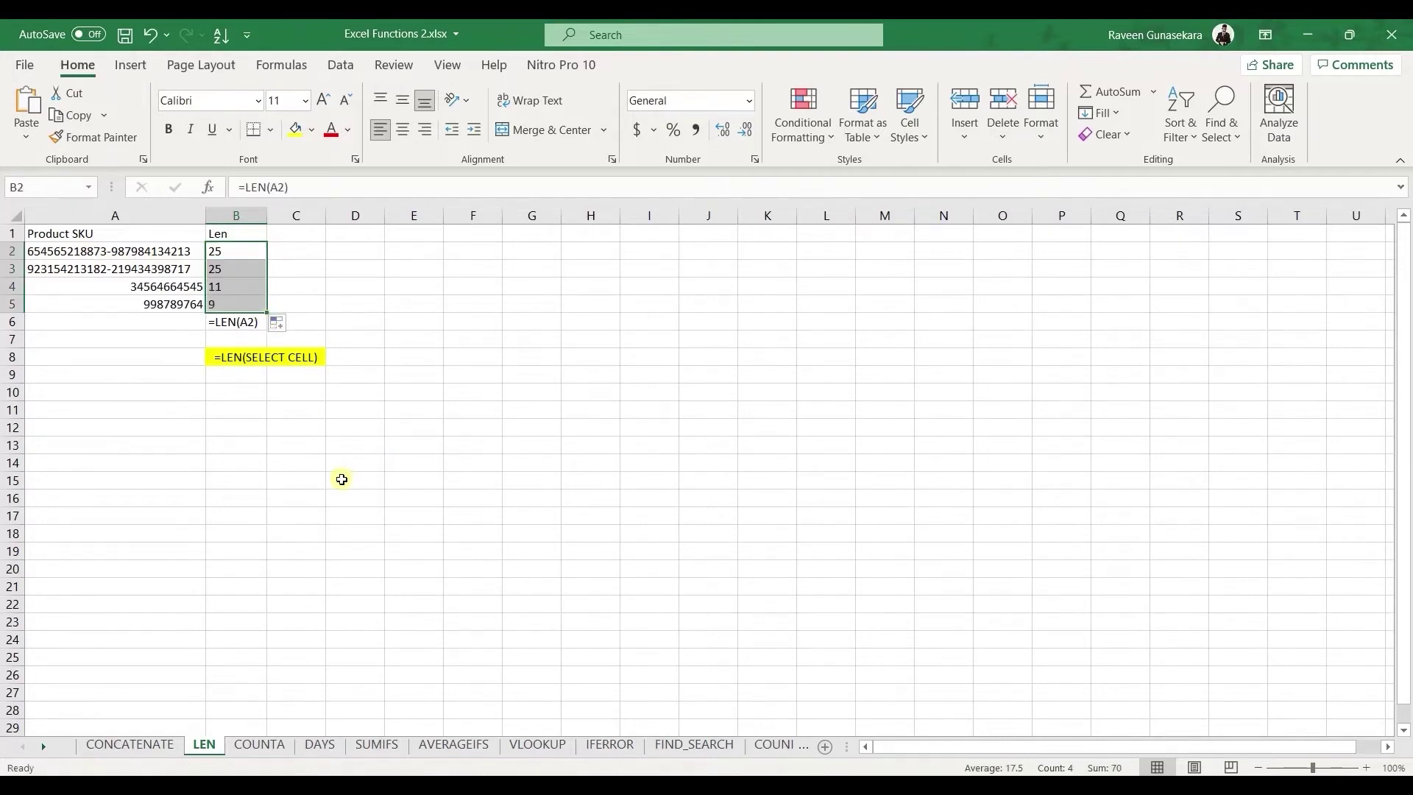
On the COUNTA sheet, replace the formula in cell D2 by entering =COUNTA(A2) again.
{"action": "left_click", "coordinate": [262, 745]}
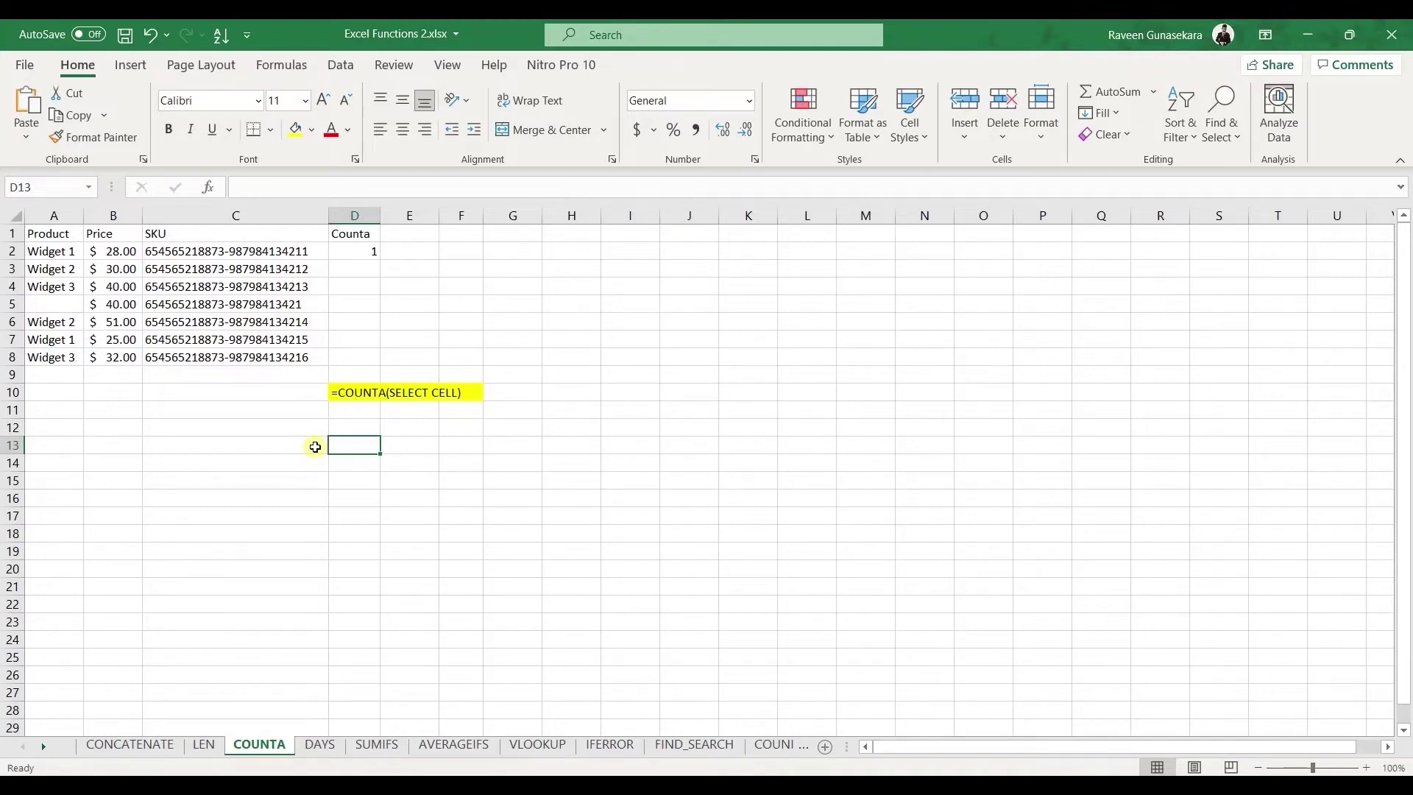
{"action": "left_click", "coordinate": [349, 251]}
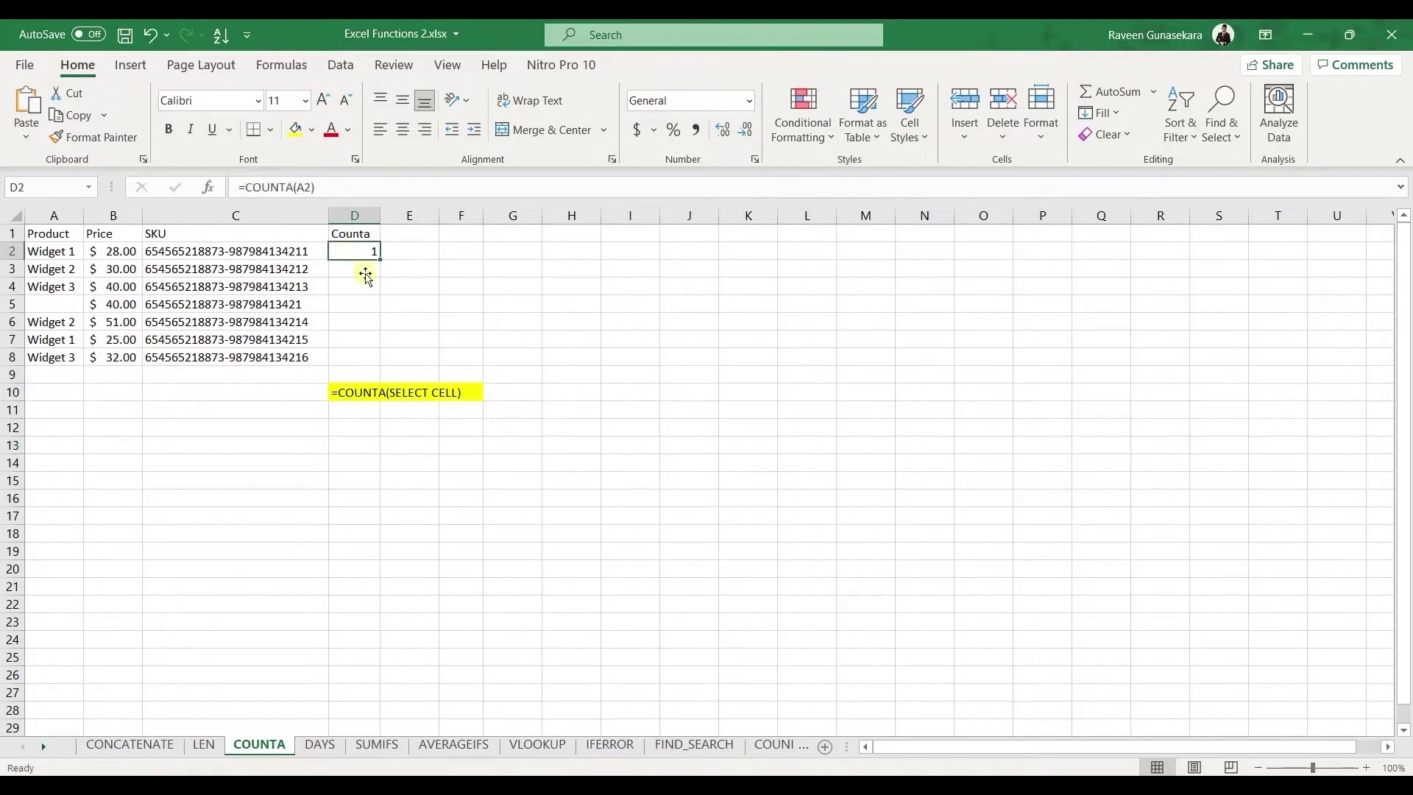
{"action": "left_click", "coordinate": [343, 404]}
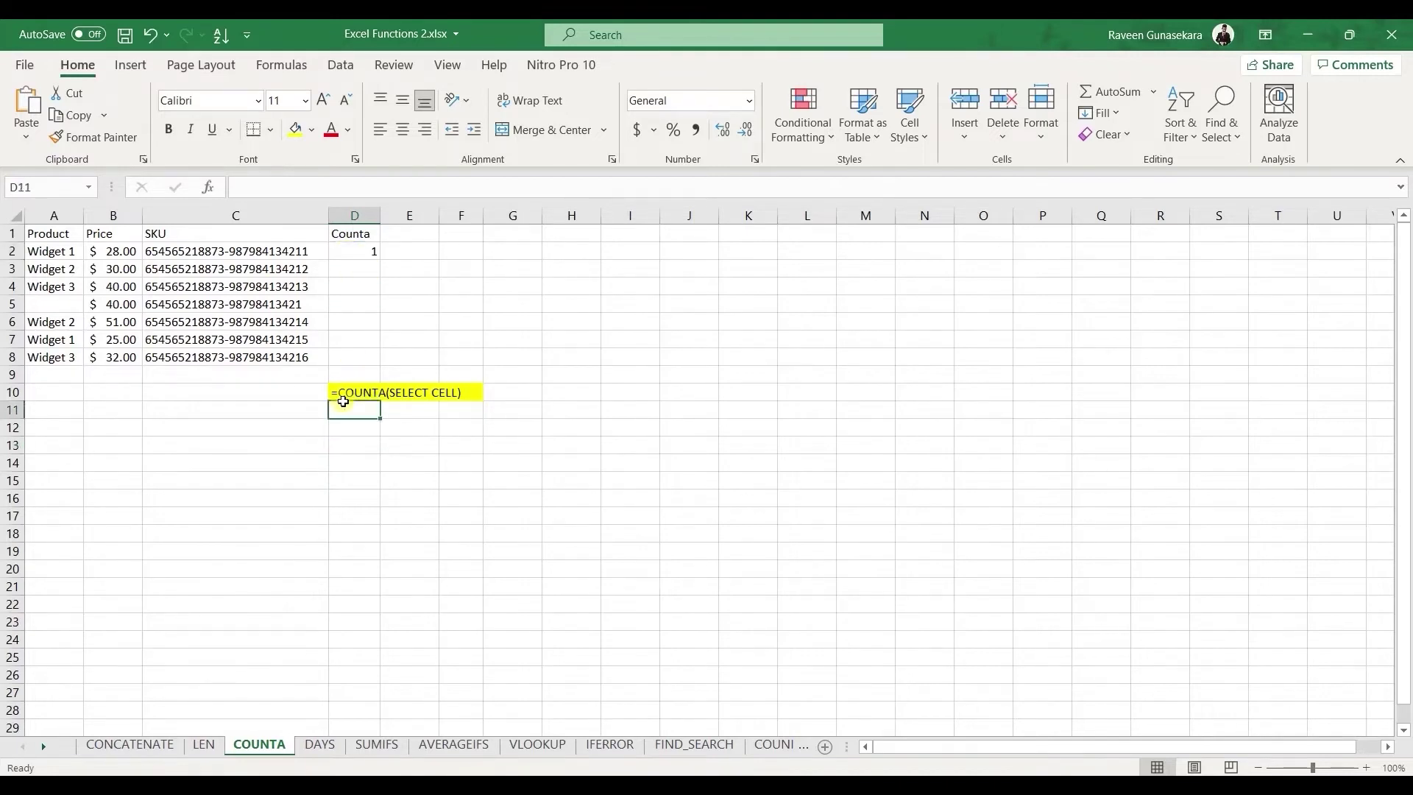
{"action": "left_click", "coordinate": [343, 392]}
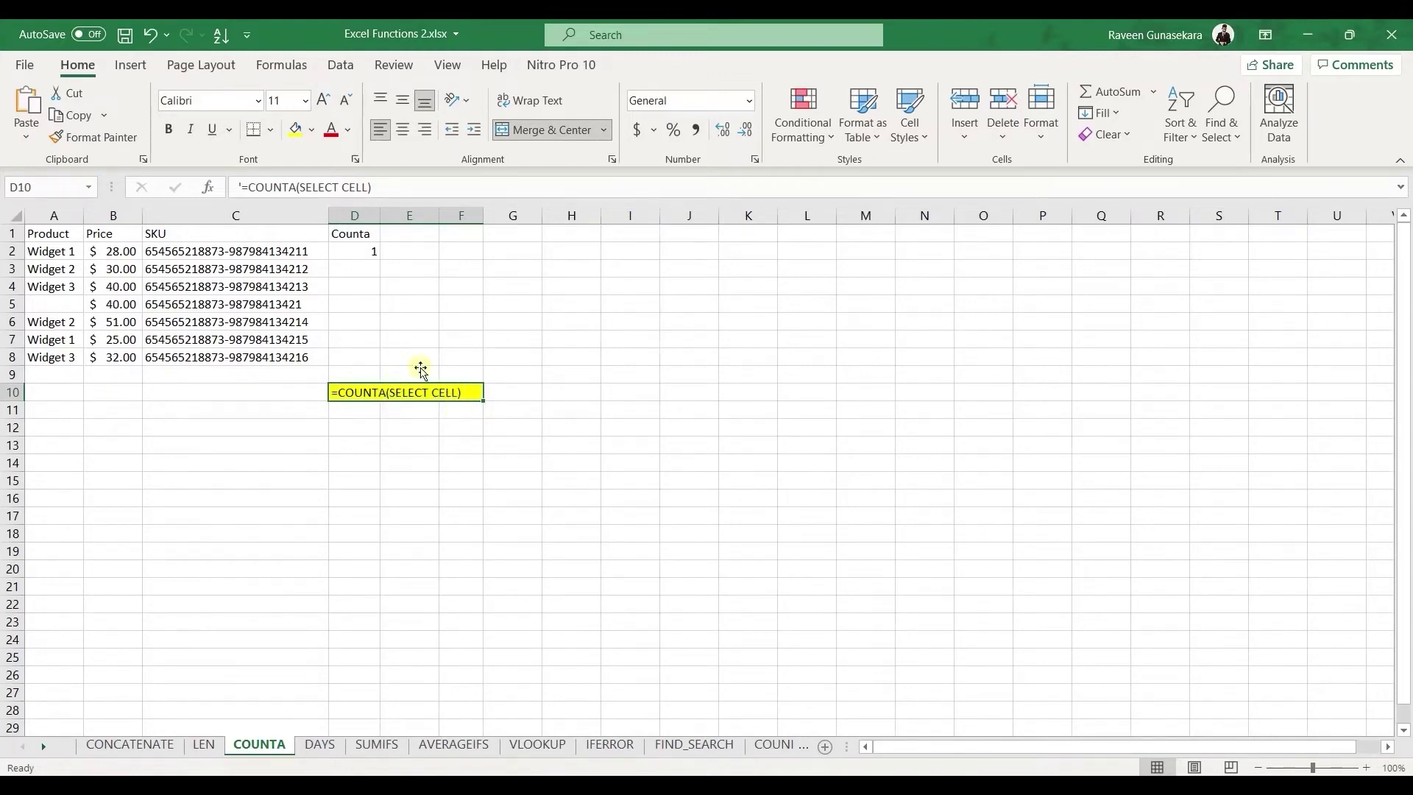
{"action": "left_click", "coordinate": [368, 253]}
{"action": "left_click", "coordinate": [354, 187]}
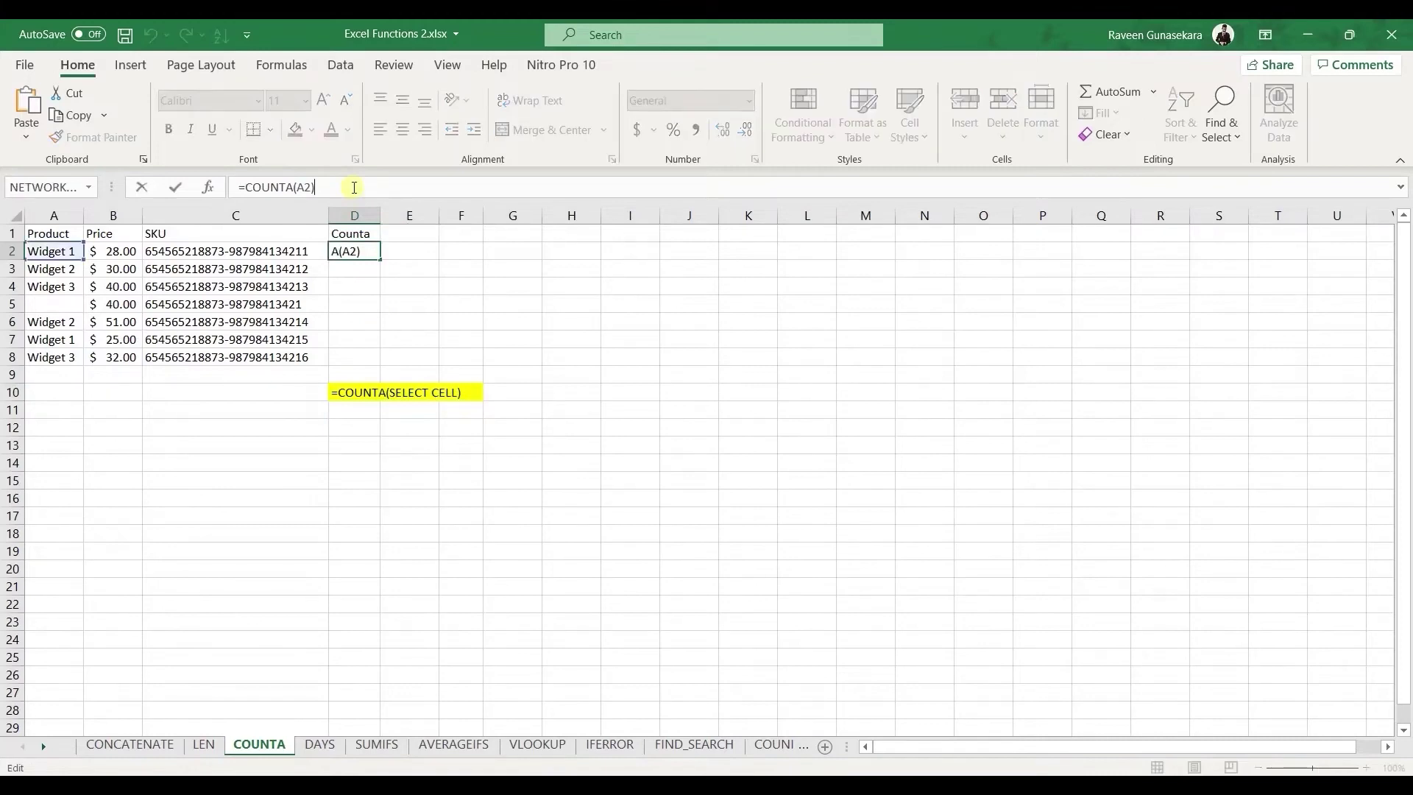
{"action": "left_click_drag", "start_coordinate": [355, 187], "coordinate": [232, 189]}
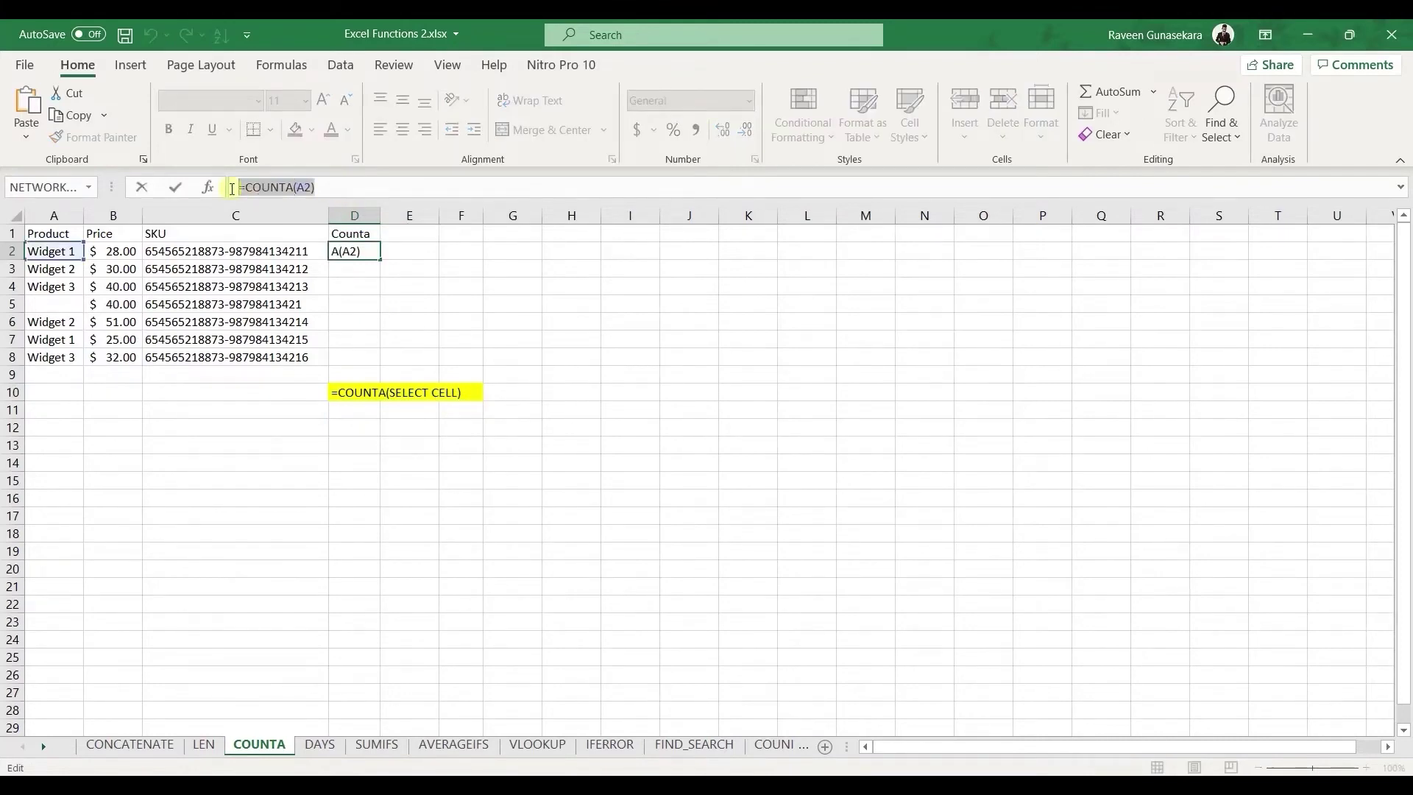
{"action": "type", "text": "=C"}
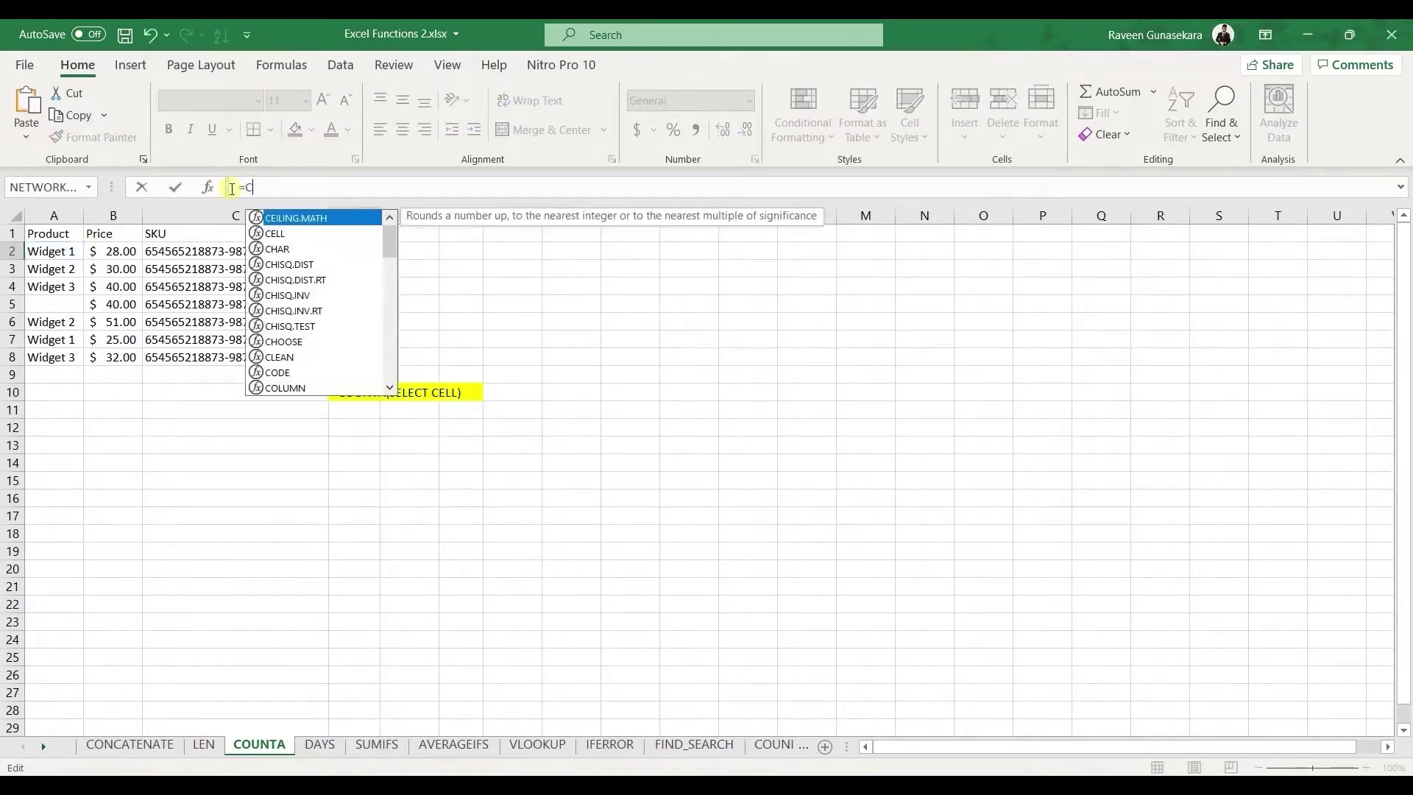
{"action": "type", "text": "OUNT"}
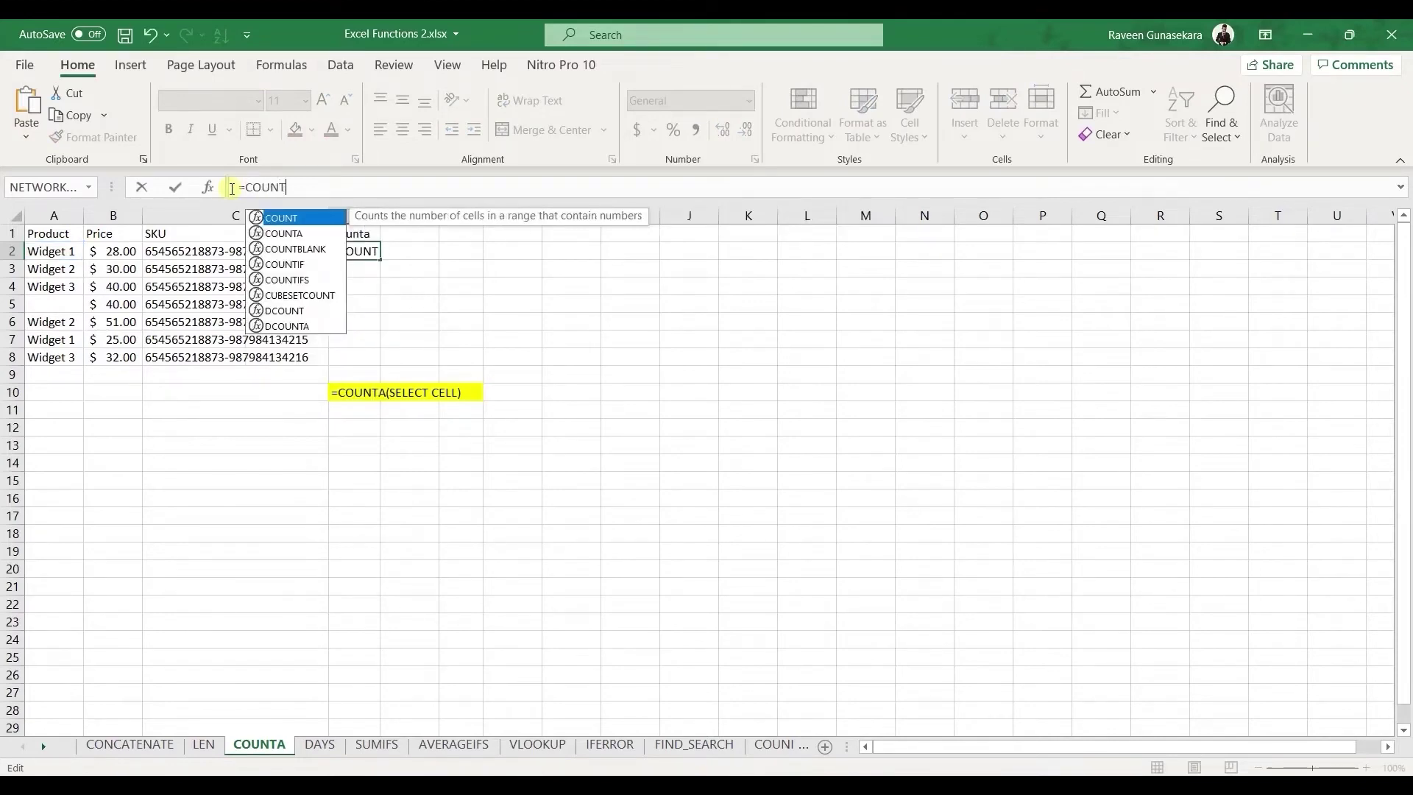
{"action": "type", "text": "A("}
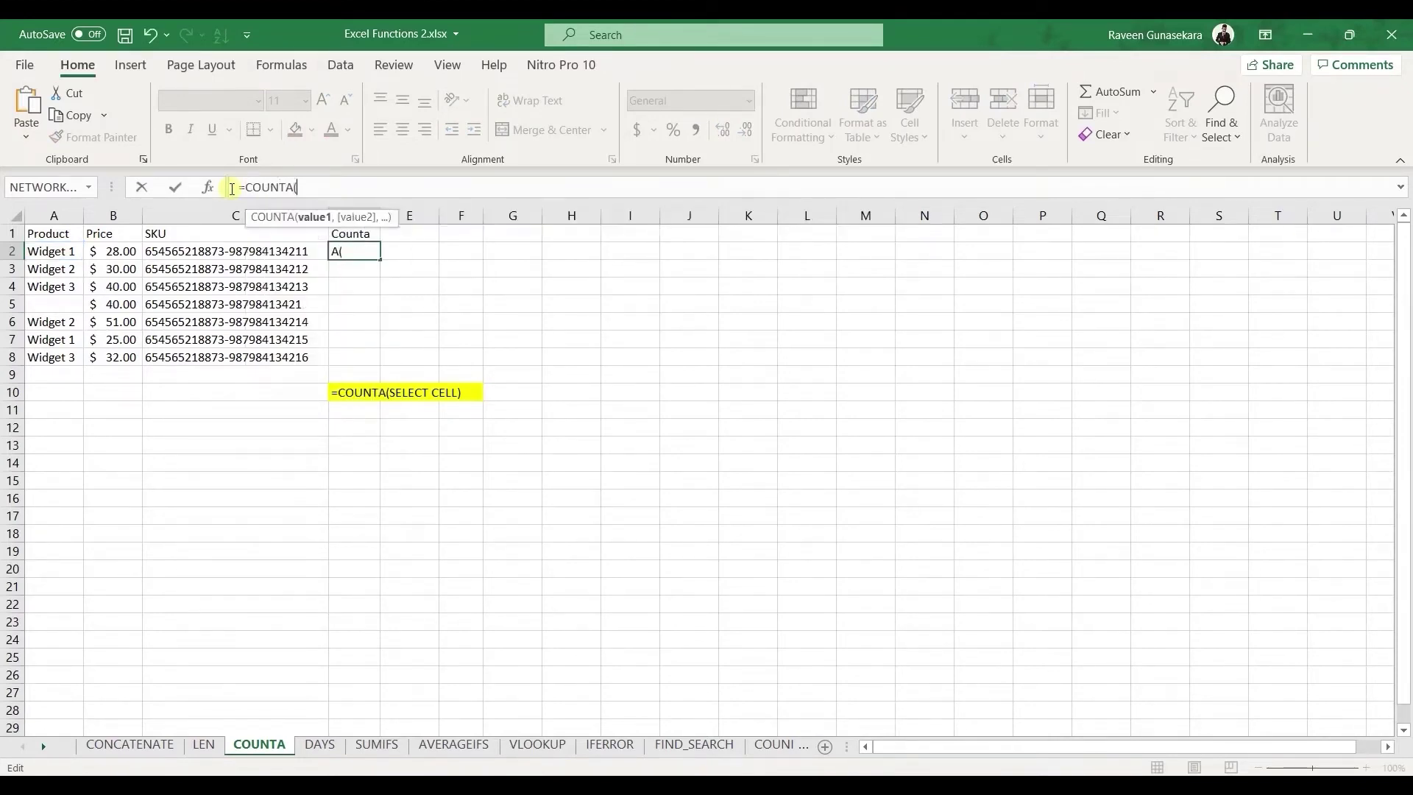
{"action": "left_click", "coordinate": [54, 251]}
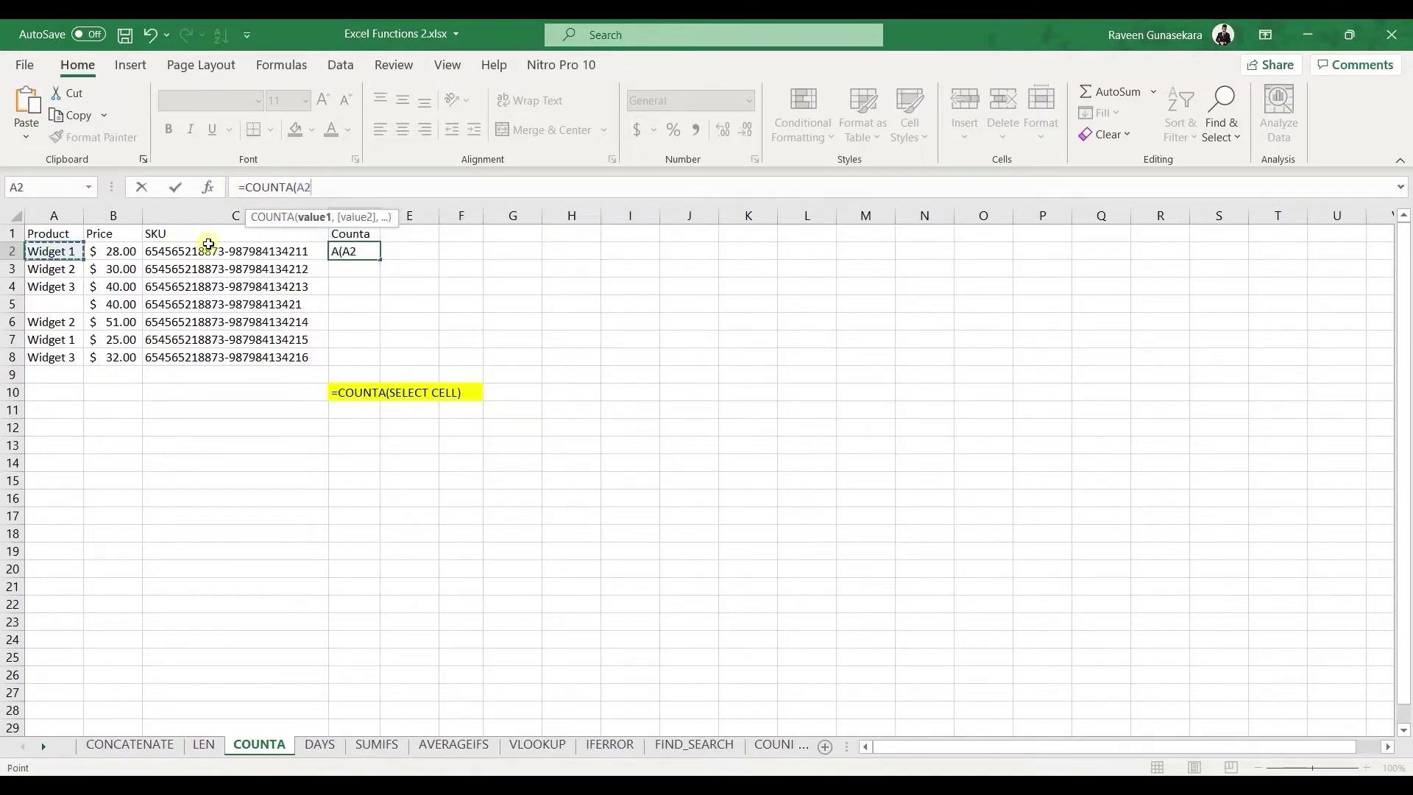
{"action": "type", "text": ")"}
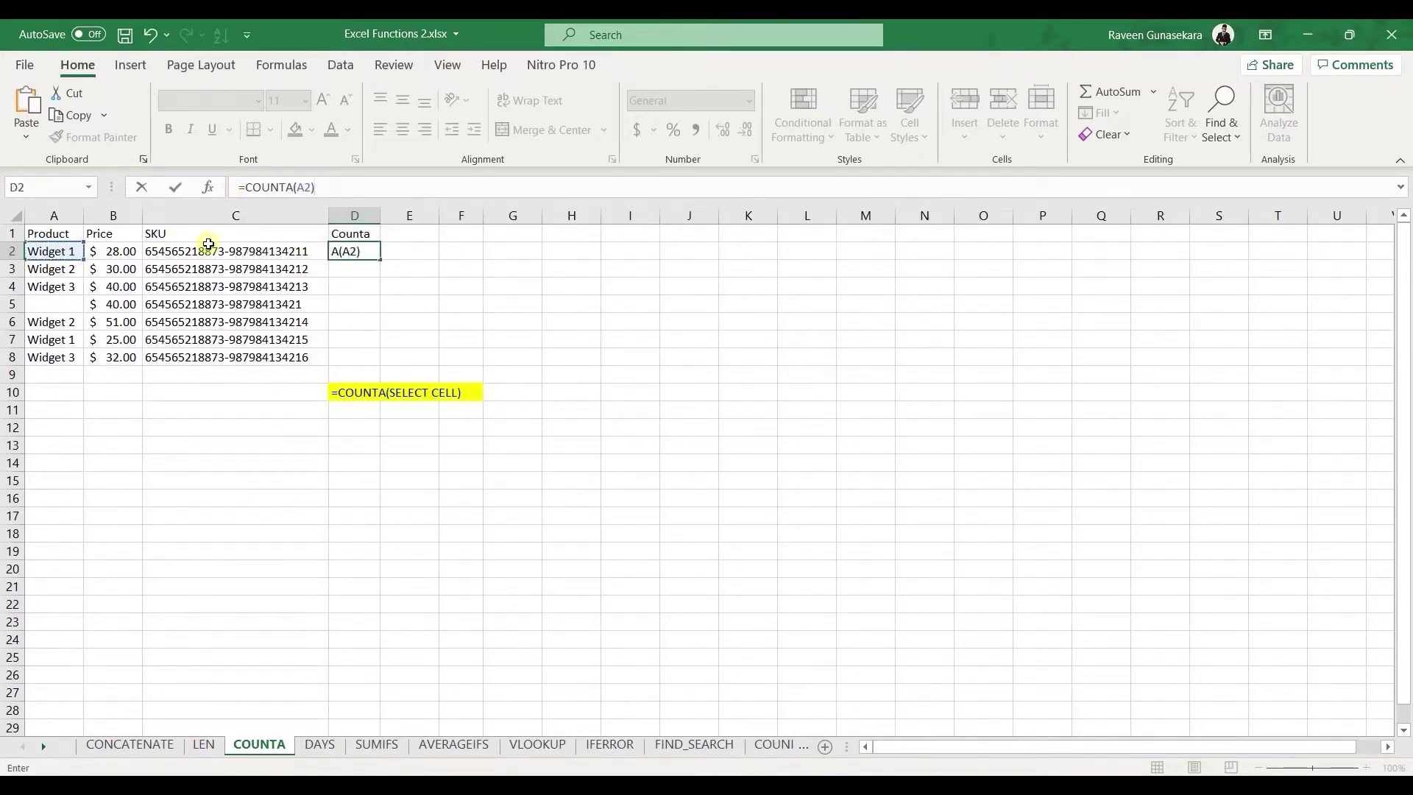
{"action": "key", "text": "Return"}
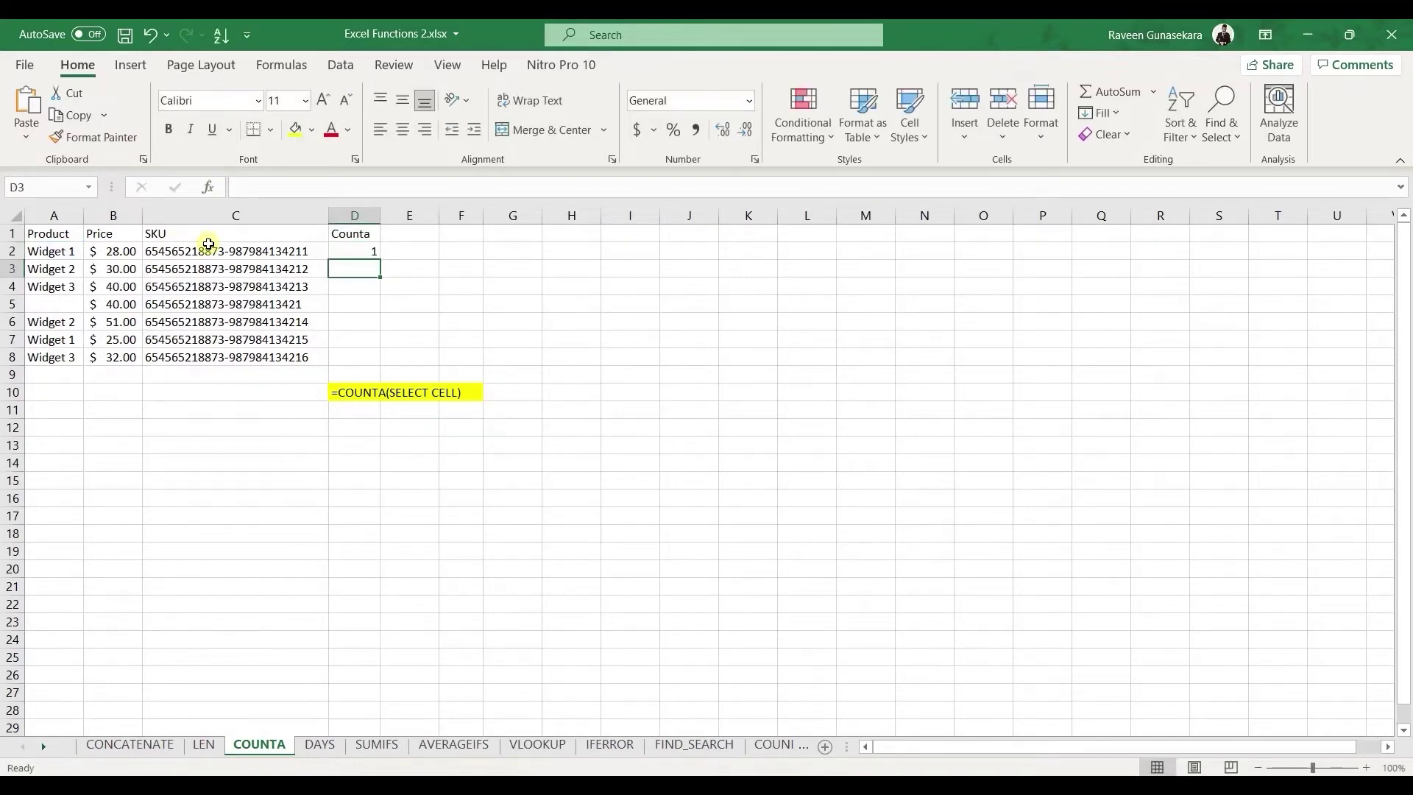
Fill the COUNTA formula from D2 down through D8 and check the result for the blank product in A5.
{"action": "left_click", "coordinate": [370, 249]}
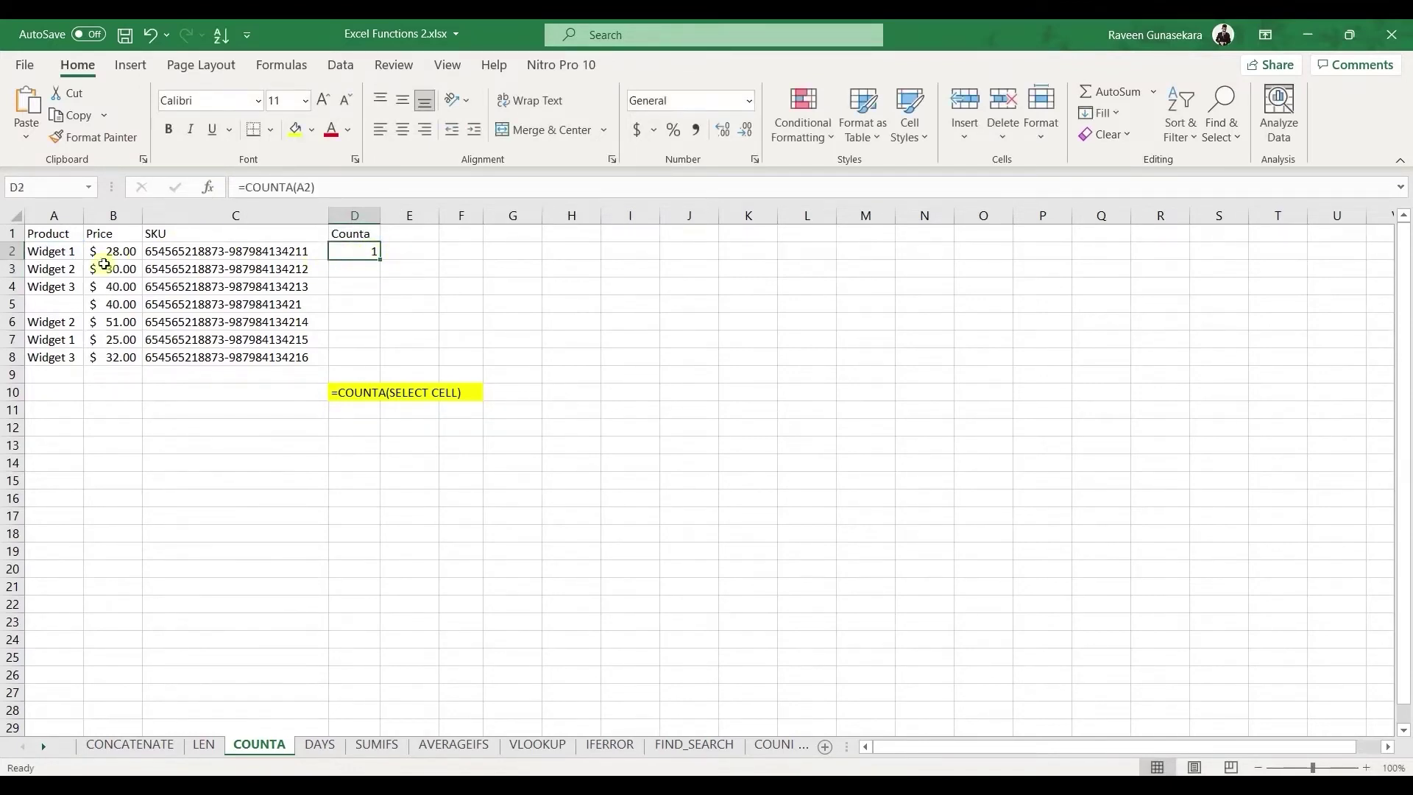
{"action": "left_click_drag", "start_coordinate": [388, 257], "coordinate": [377, 360]}
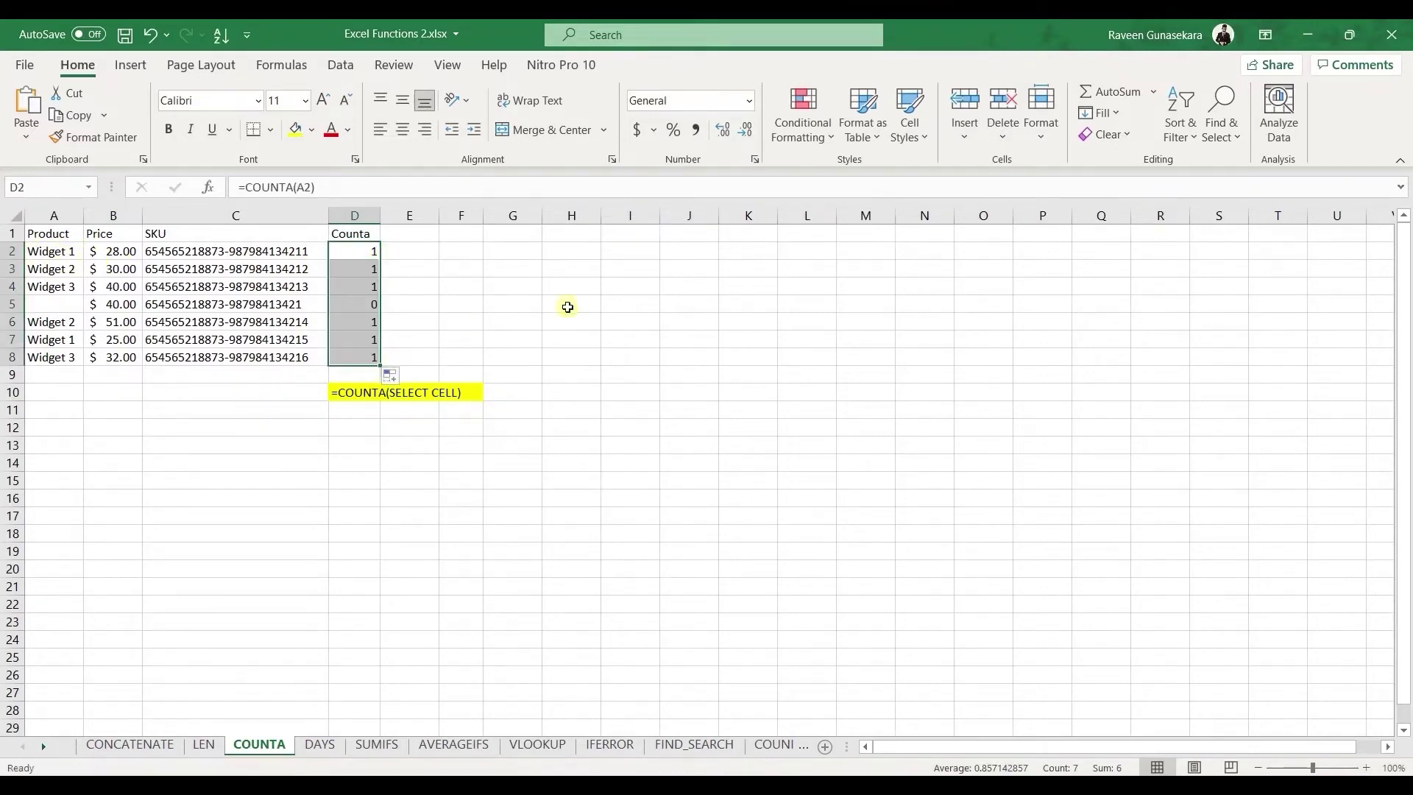
{"action": "left_click", "coordinate": [64, 303]}
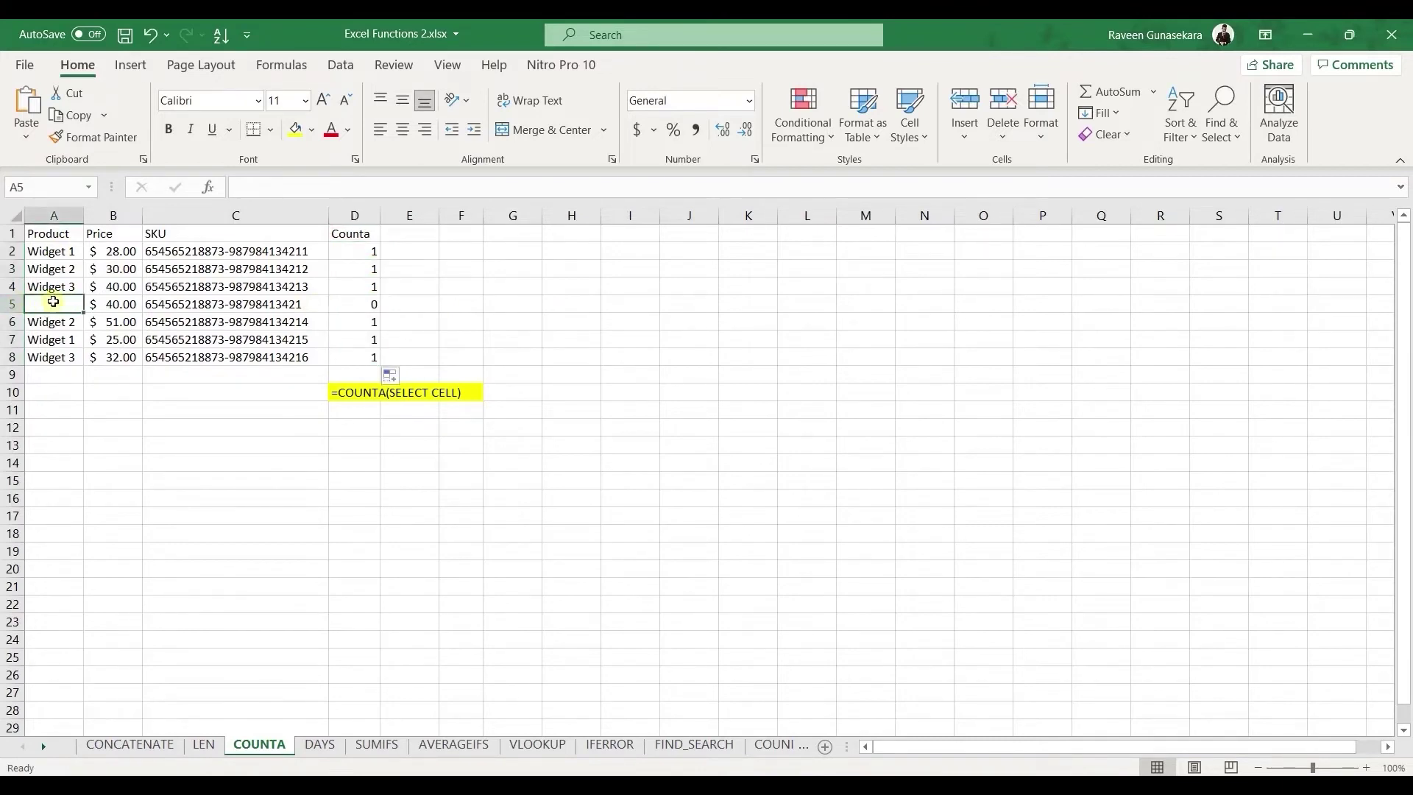
{"action": "left_click", "coordinate": [349, 304]}
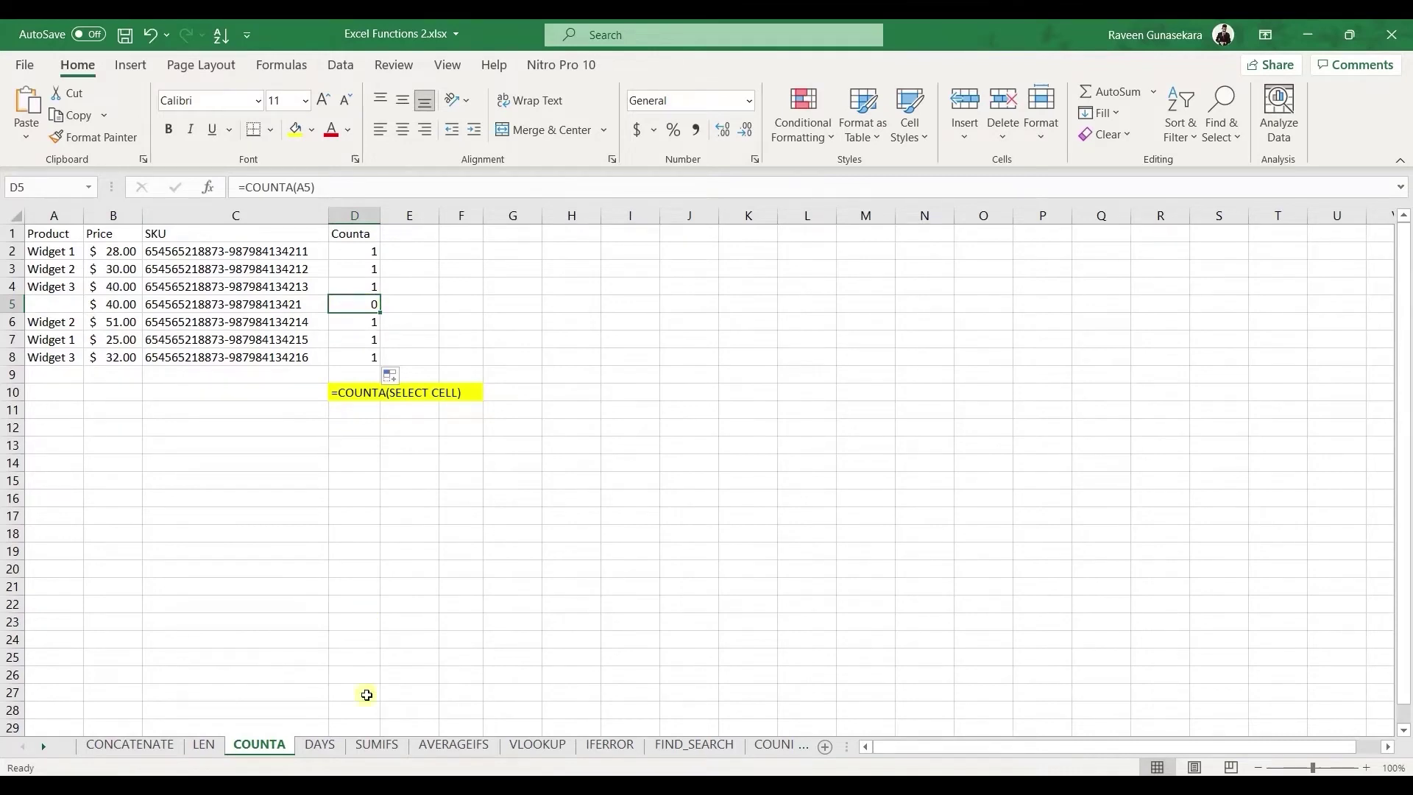
On the DAYS sheet, examine the DAYS syntax note in E10 and the cell references of the Contract Days formula in E2.
{"action": "left_click", "coordinate": [319, 745]}
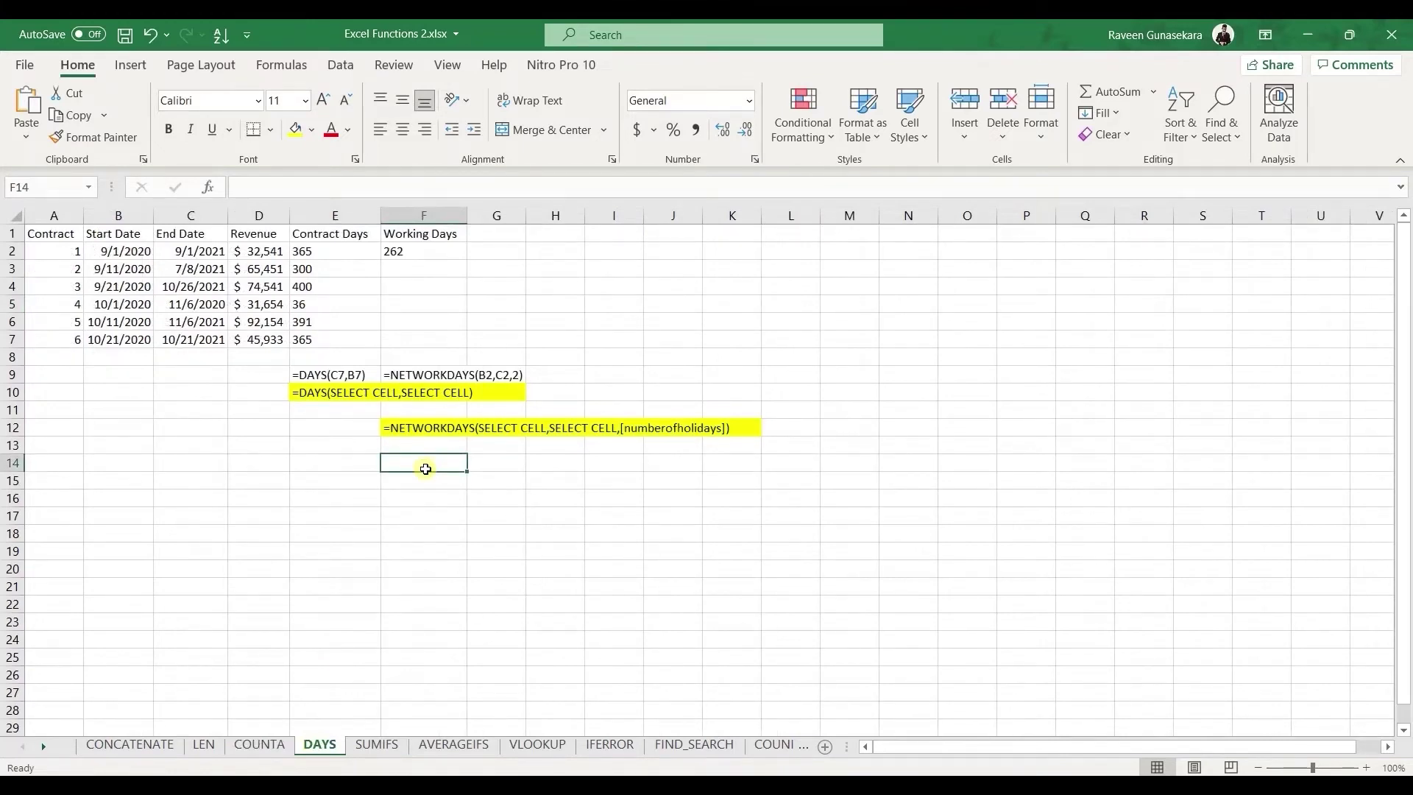
{"action": "left_click", "coordinate": [315, 396]}
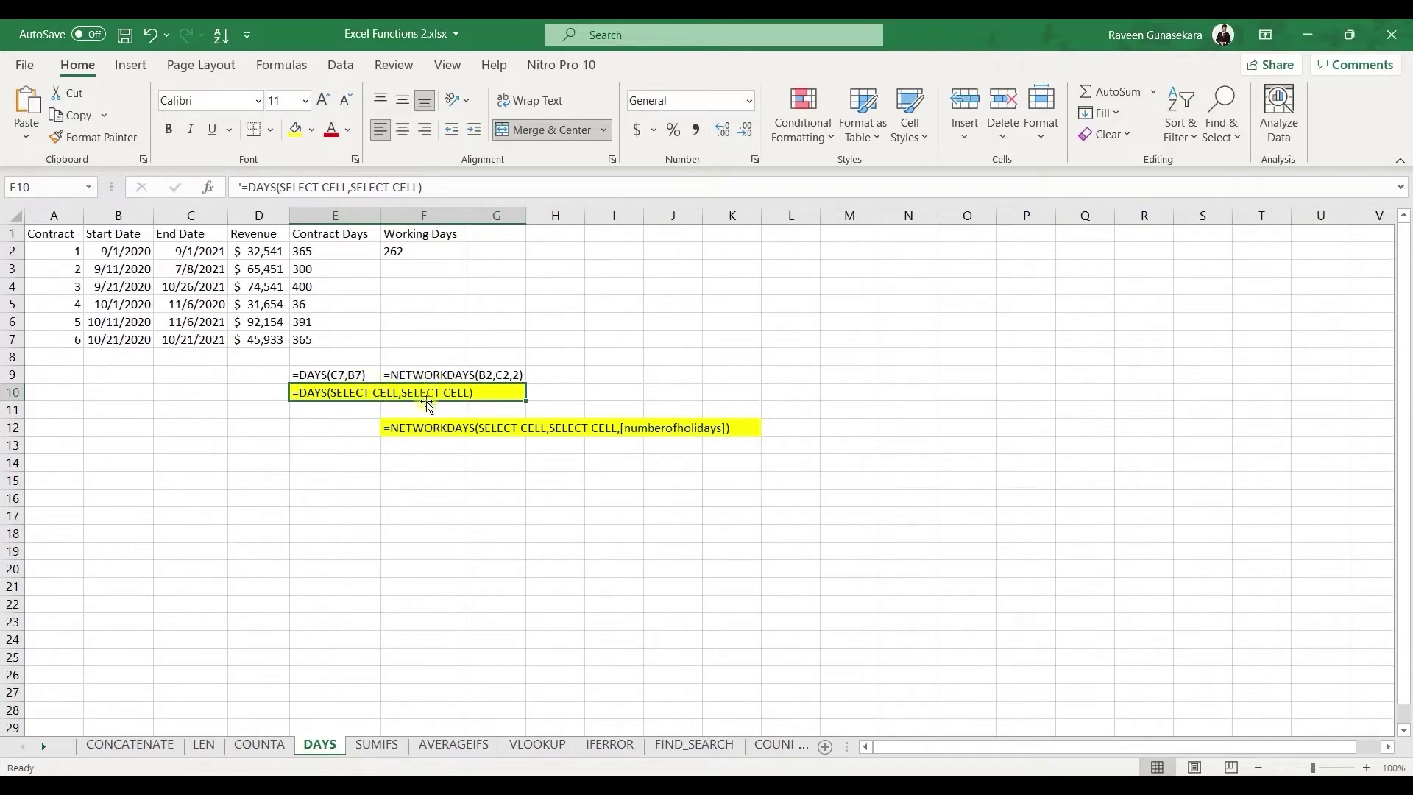
{"action": "left_click", "coordinate": [353, 251]}
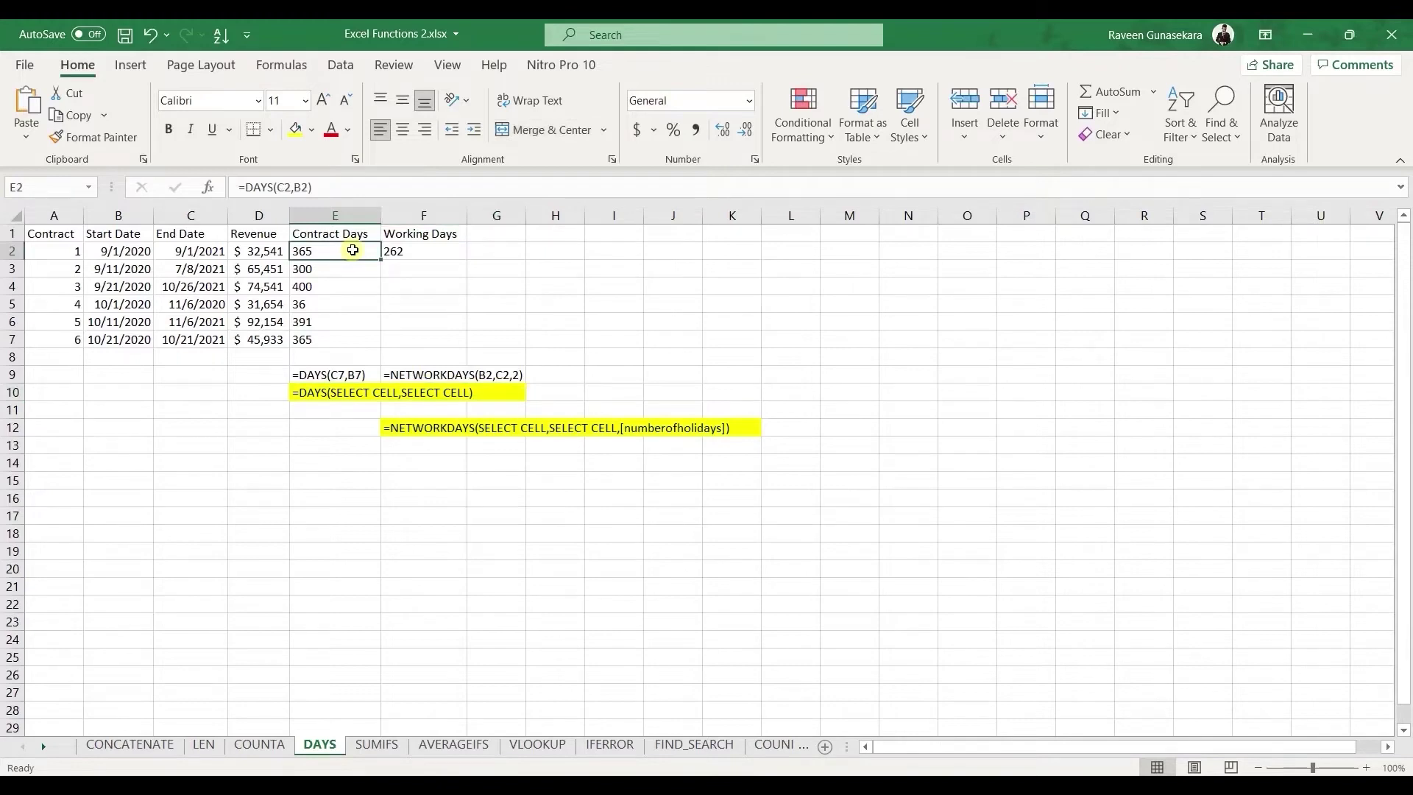
{"action": "left_click", "coordinate": [335, 185]}
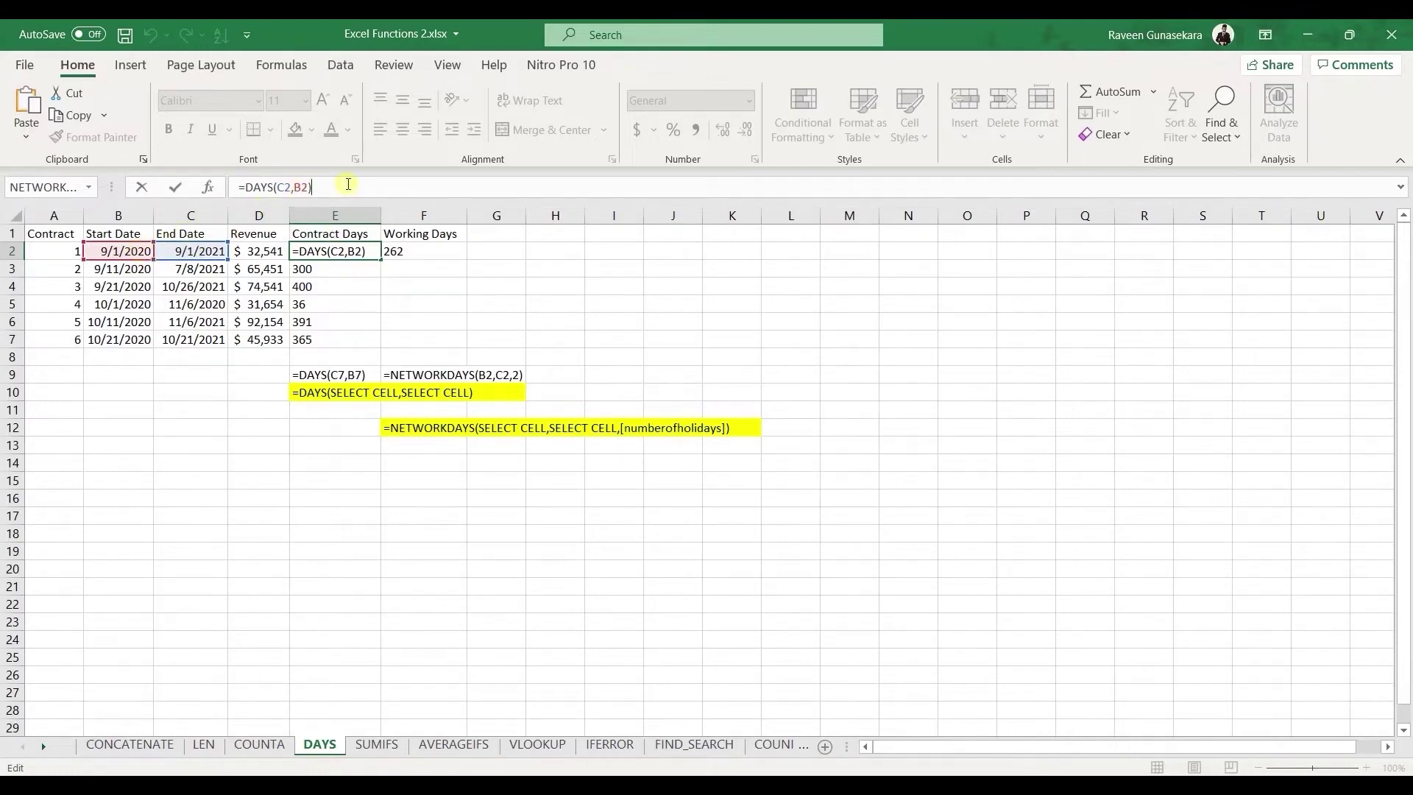
{"action": "key", "text": "Return"}
{"action": "left_click", "coordinate": [335, 250]}
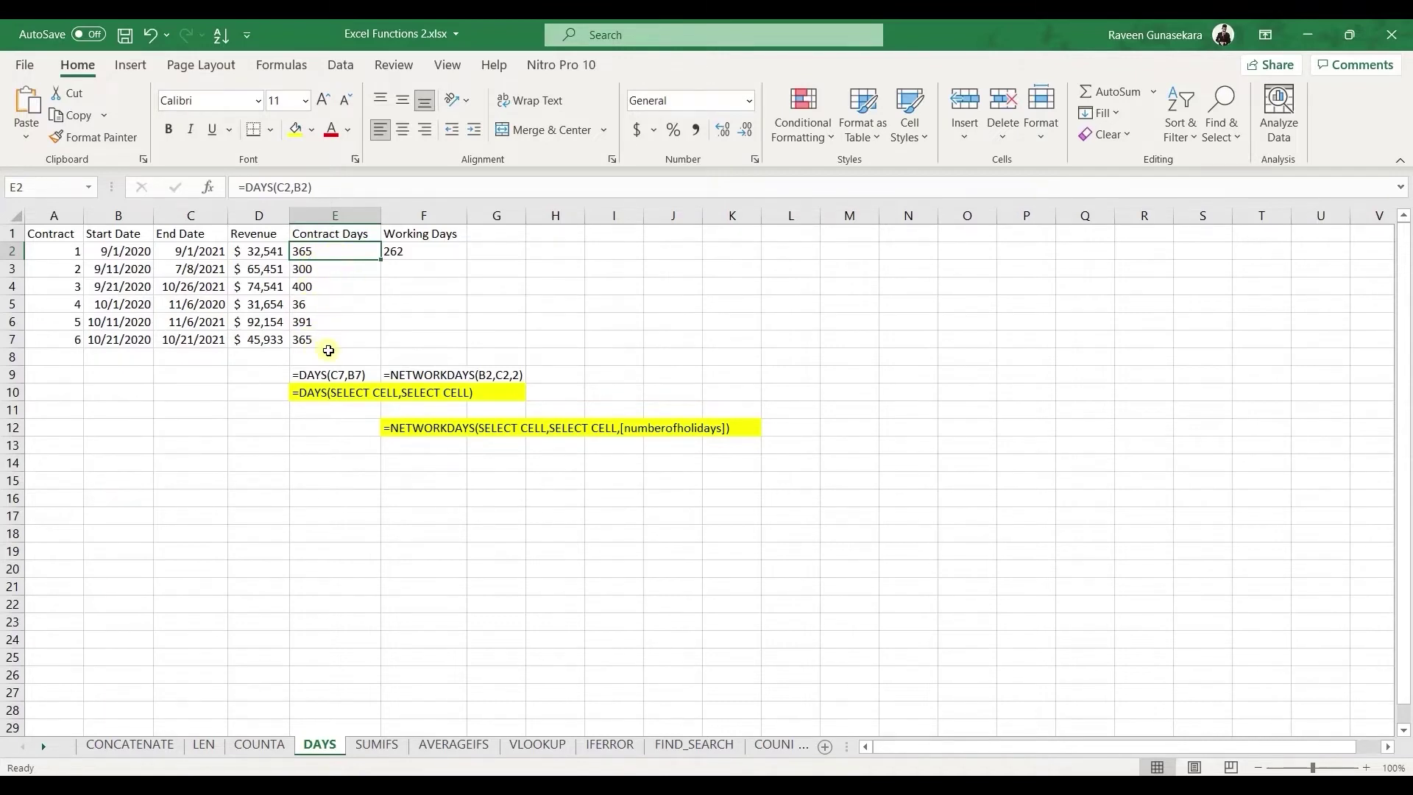
Review the NETWORKDAYS syntax note and the Working Days formula in F2, keeping it as is, and fill the formula down through F7.
{"action": "left_click", "coordinate": [427, 432]}
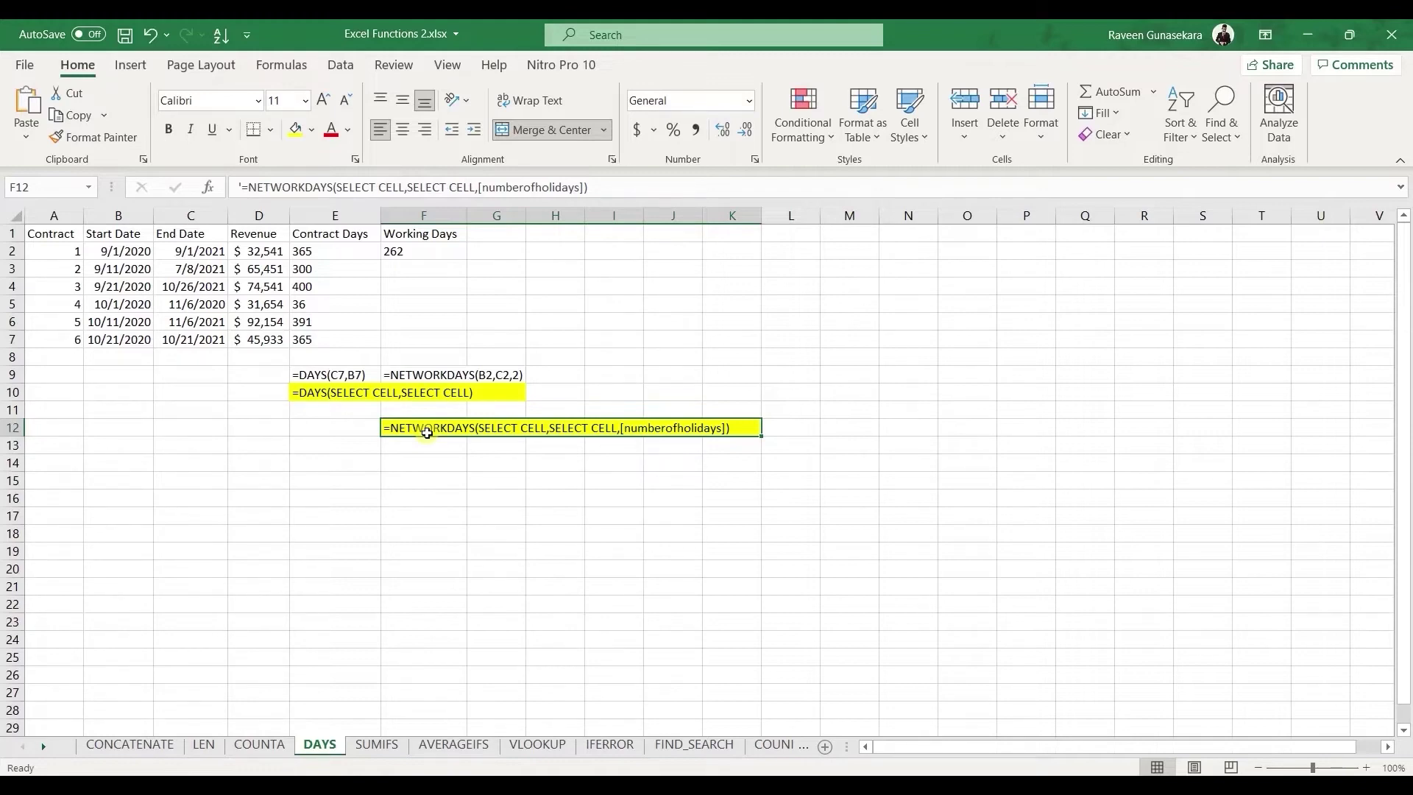
{"action": "left_click", "coordinate": [439, 253]}
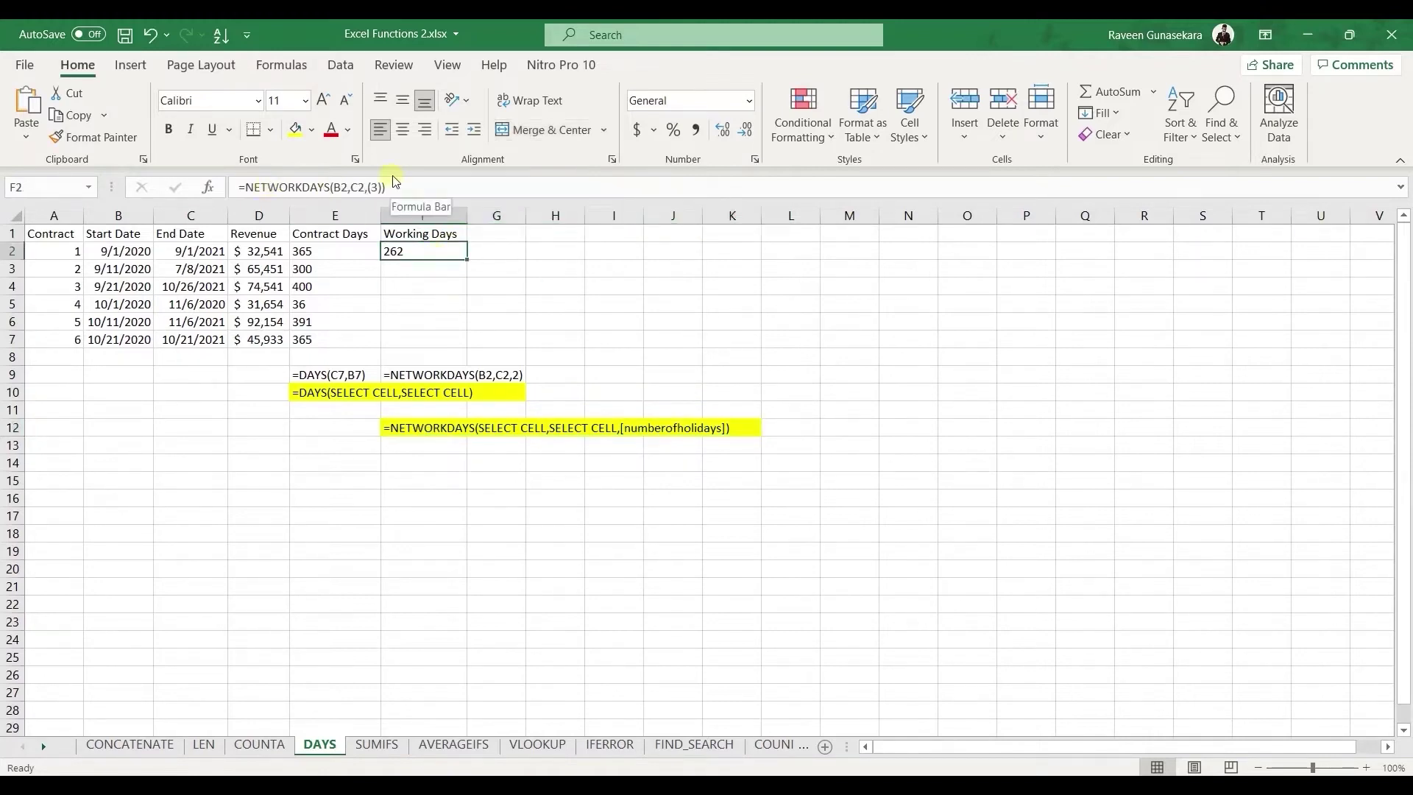
{"action": "double_click", "coordinate": [423, 252]}
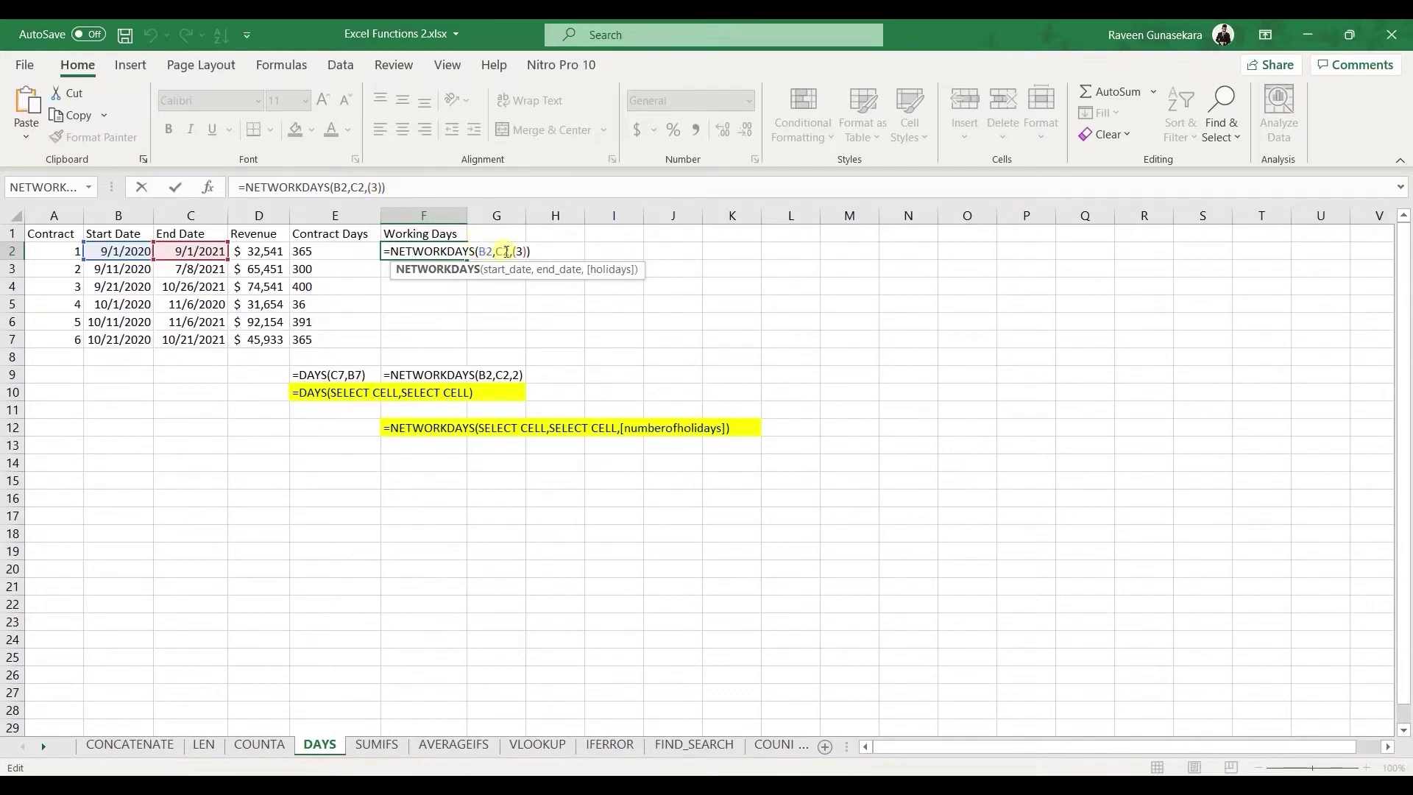
{"action": "left_click", "coordinate": [413, 187]}
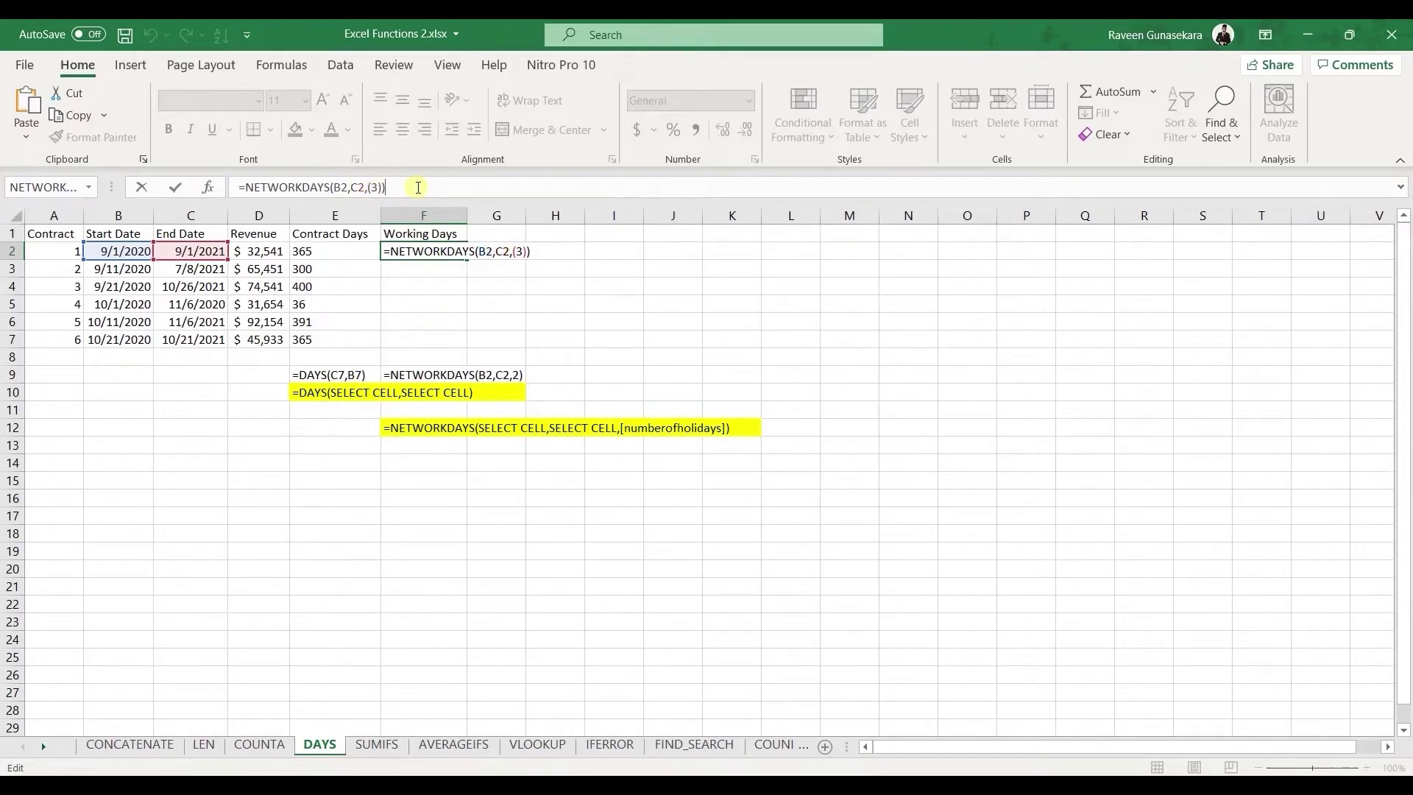
{"action": "key", "text": "Return"}
{"action": "left_click", "coordinate": [432, 251]}
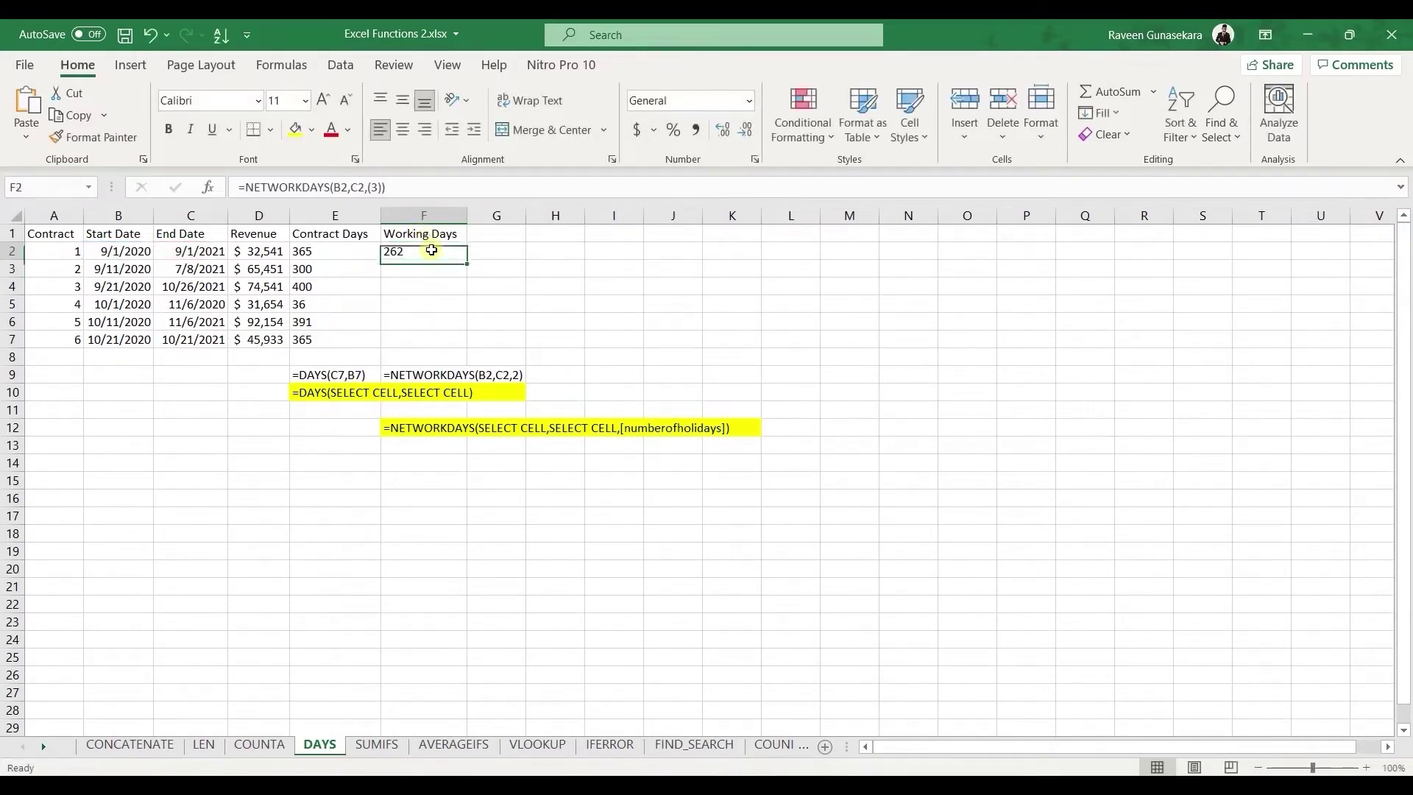
{"action": "left_click_drag", "start_coordinate": [469, 264], "coordinate": [465, 347]}
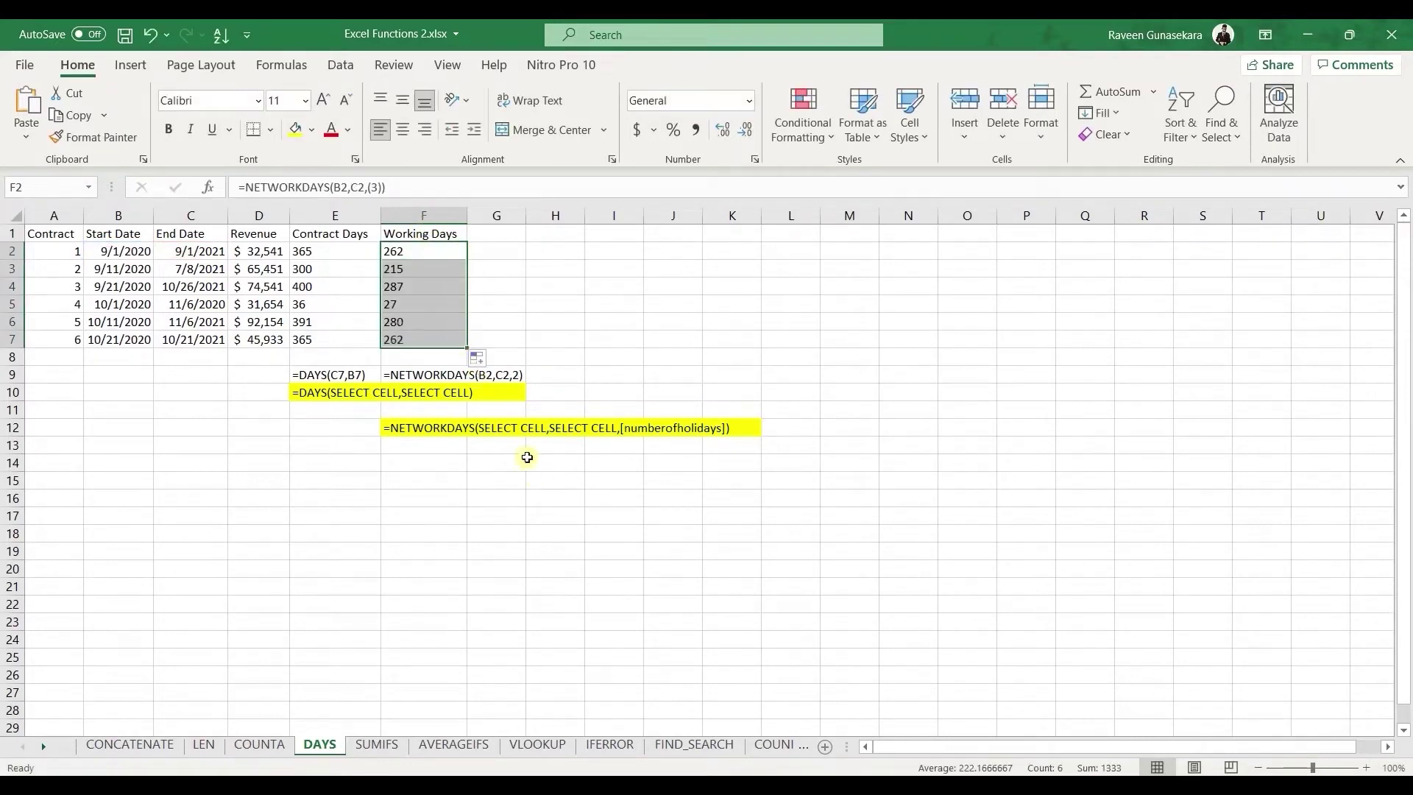
{"action": "left_click", "coordinate": [448, 465]}
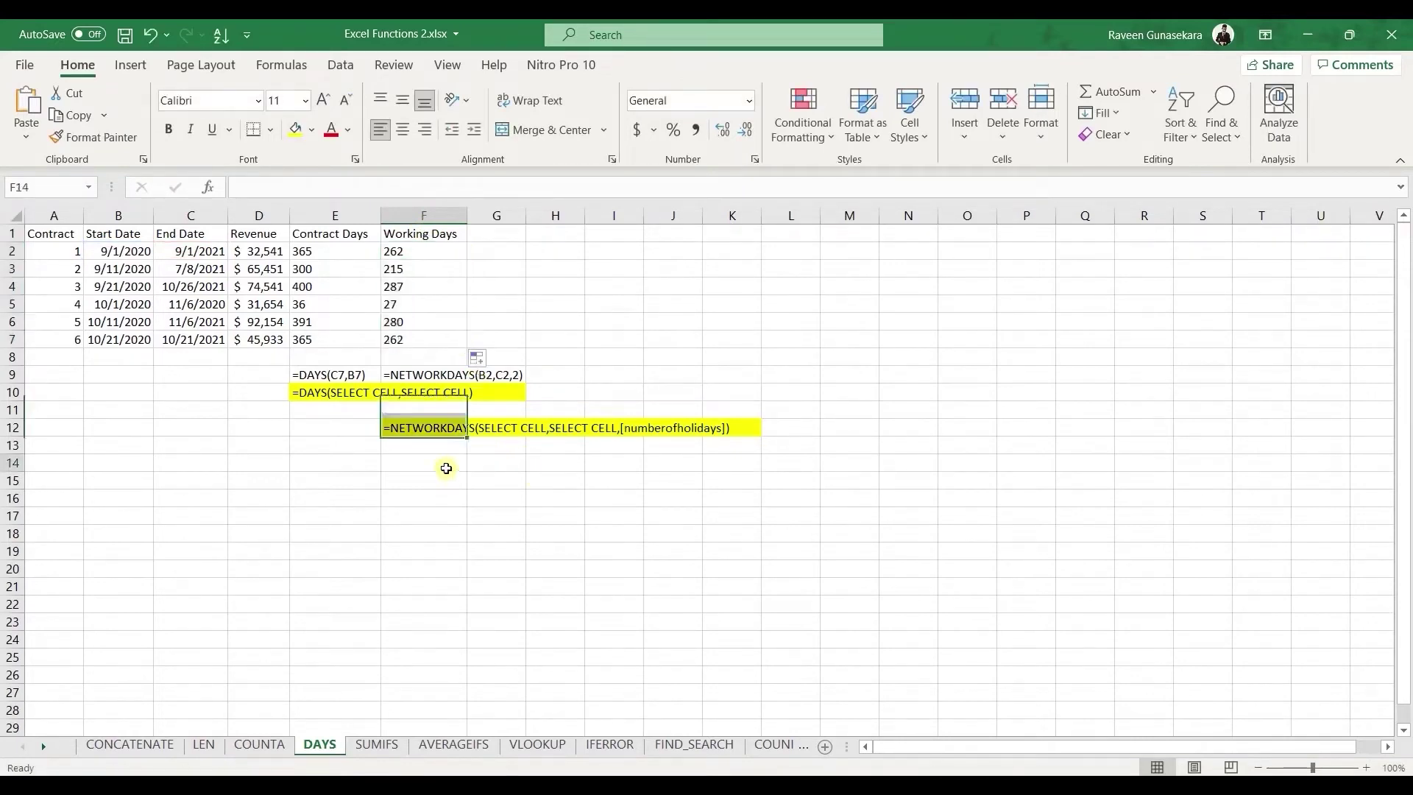
Switch to the SUMIFS sheet.
{"action": "left_click", "coordinate": [376, 745]}
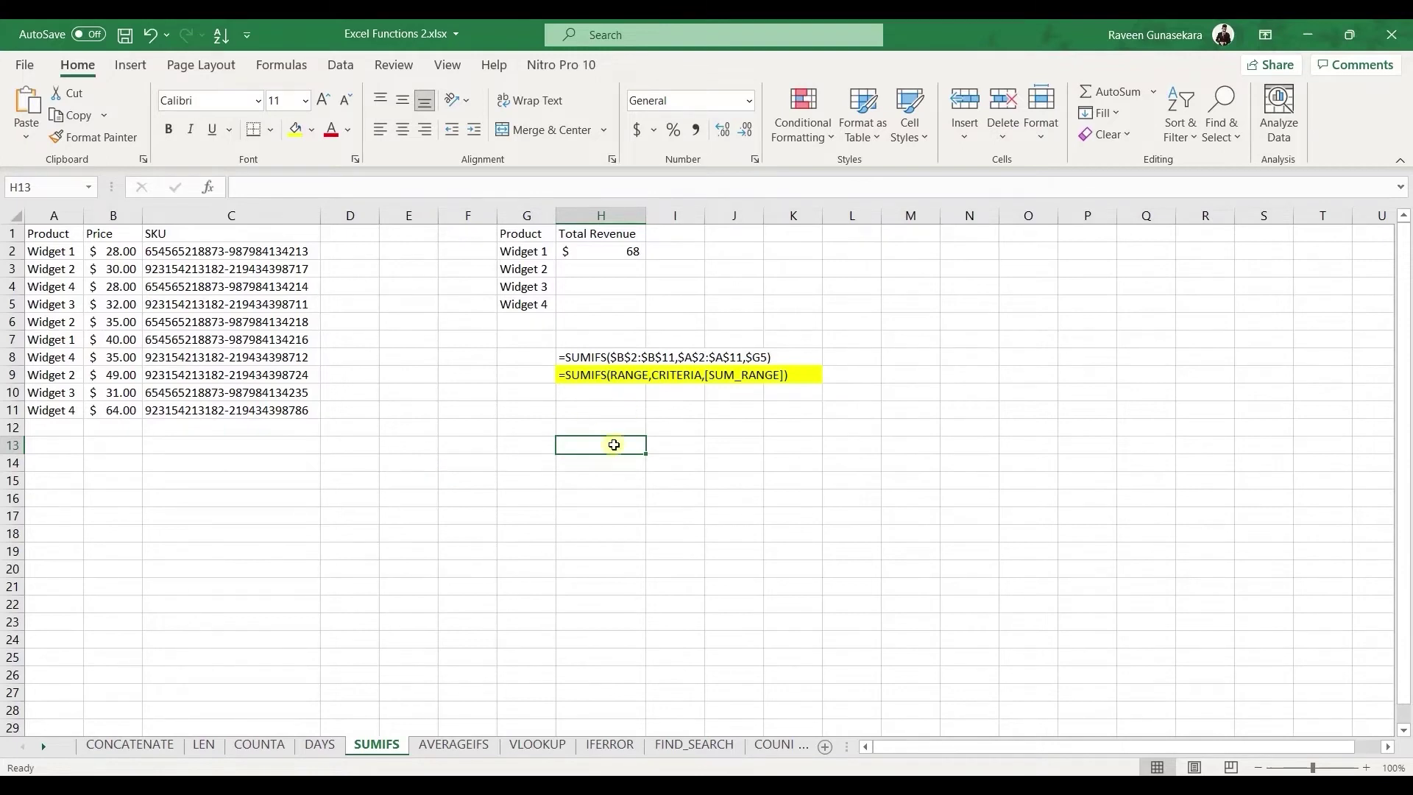
{"action": "type", "text": "=SUM"}
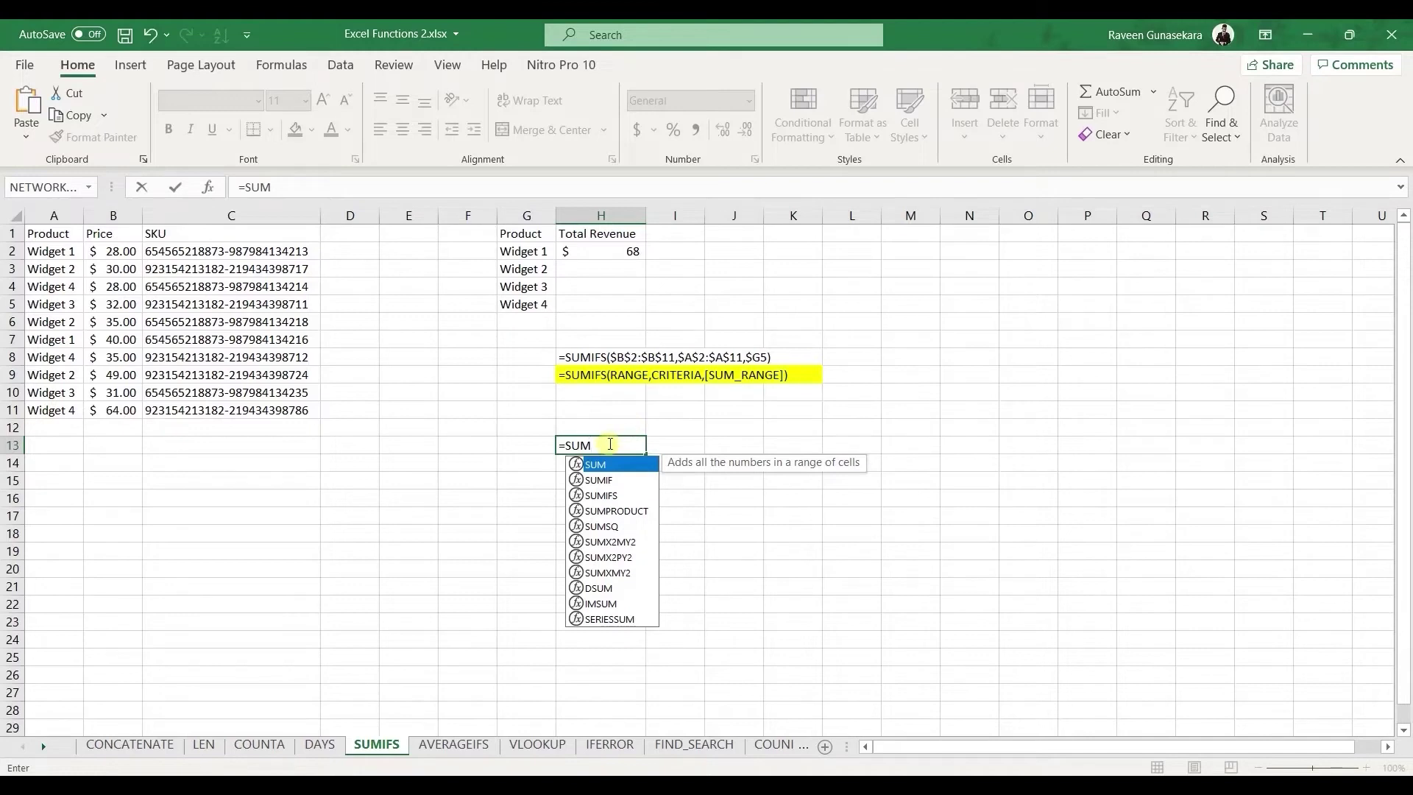
{"action": "type", "text": "IF"}
{"action": "key", "text": "Escape"}
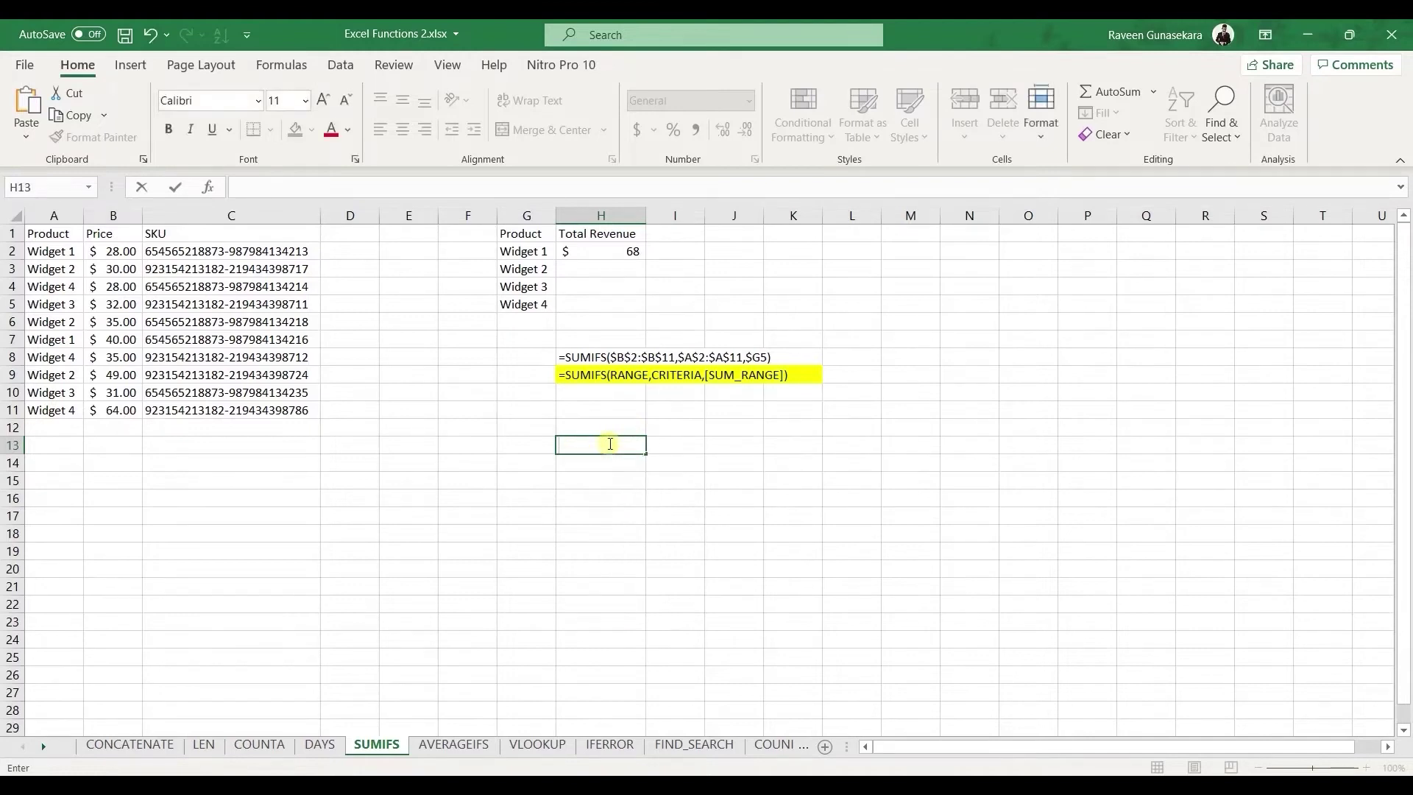
Examine the SUMIFS syntax note in H9 and the ranges and criterion referenced by the Total Revenue formula in H2.
{"action": "left_click", "coordinate": [577, 380]}
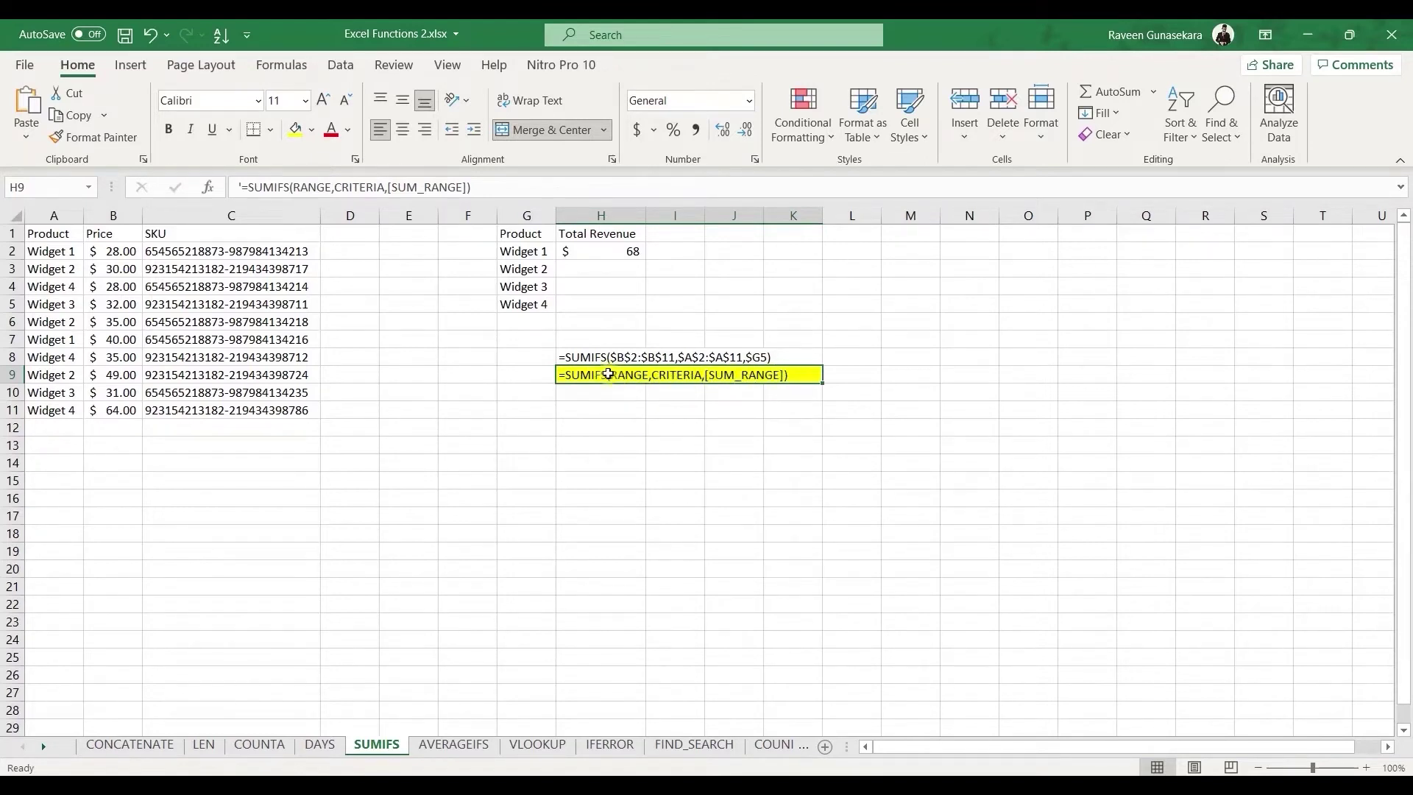
{"action": "left_click", "coordinate": [600, 253]}
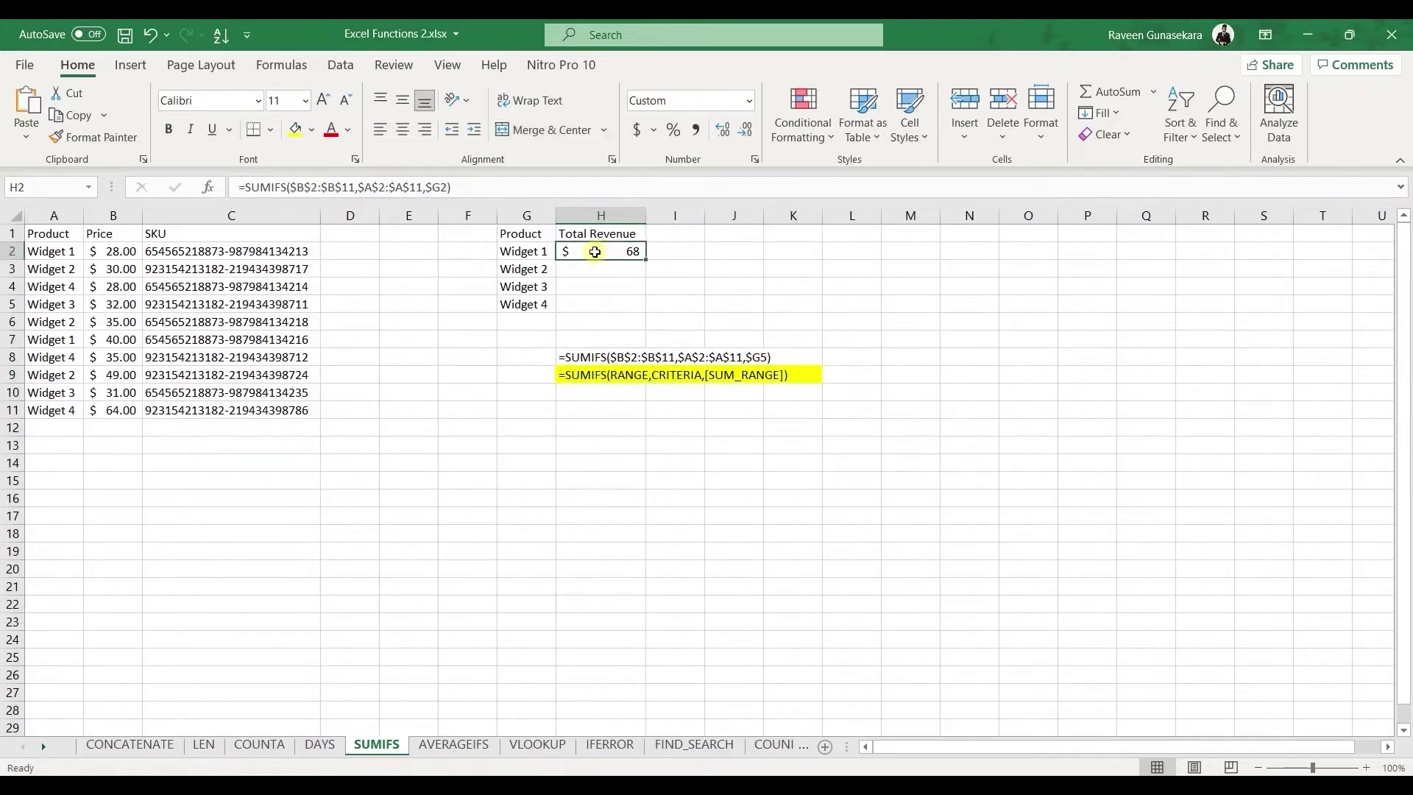
{"action": "double_click", "coordinate": [595, 251]}
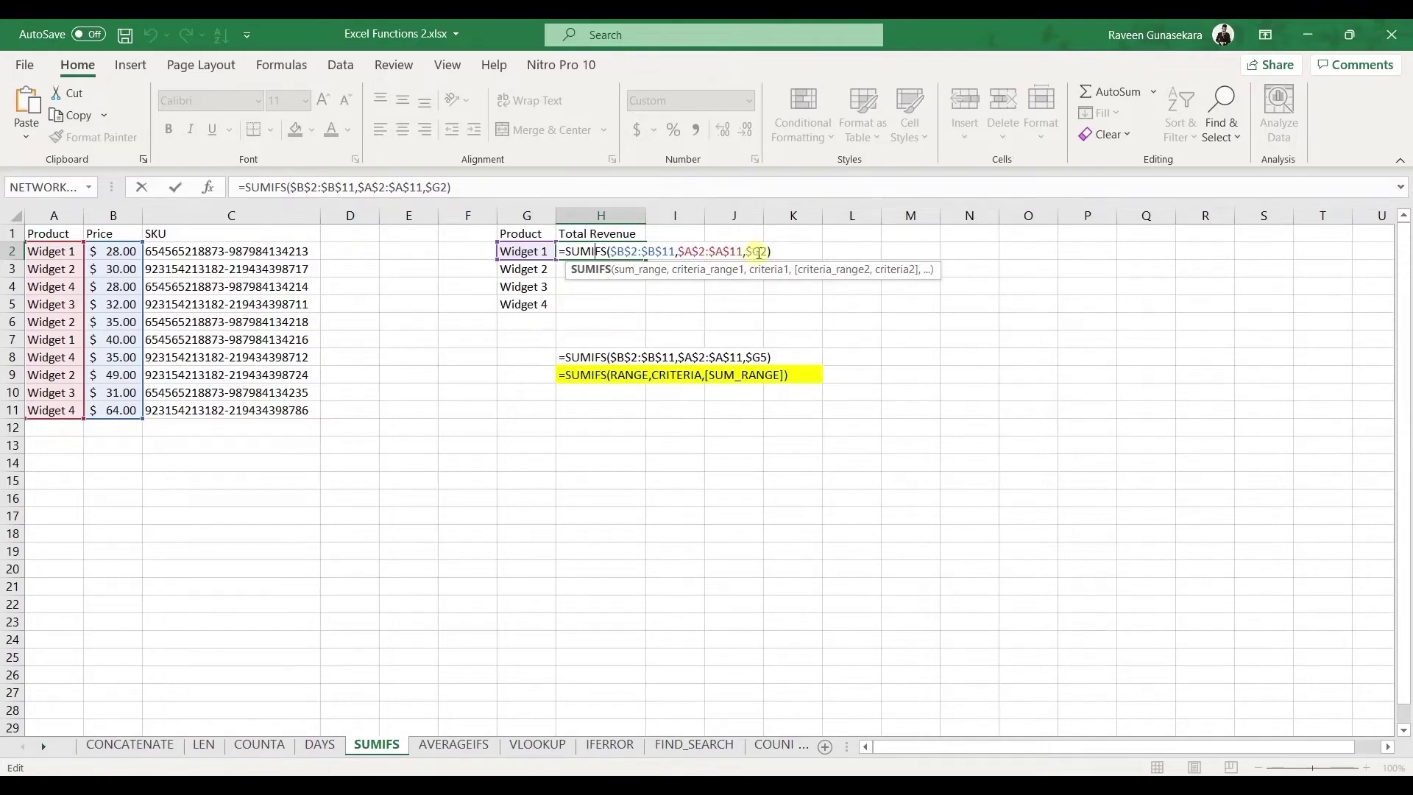
{"action": "key", "text": "Return"}
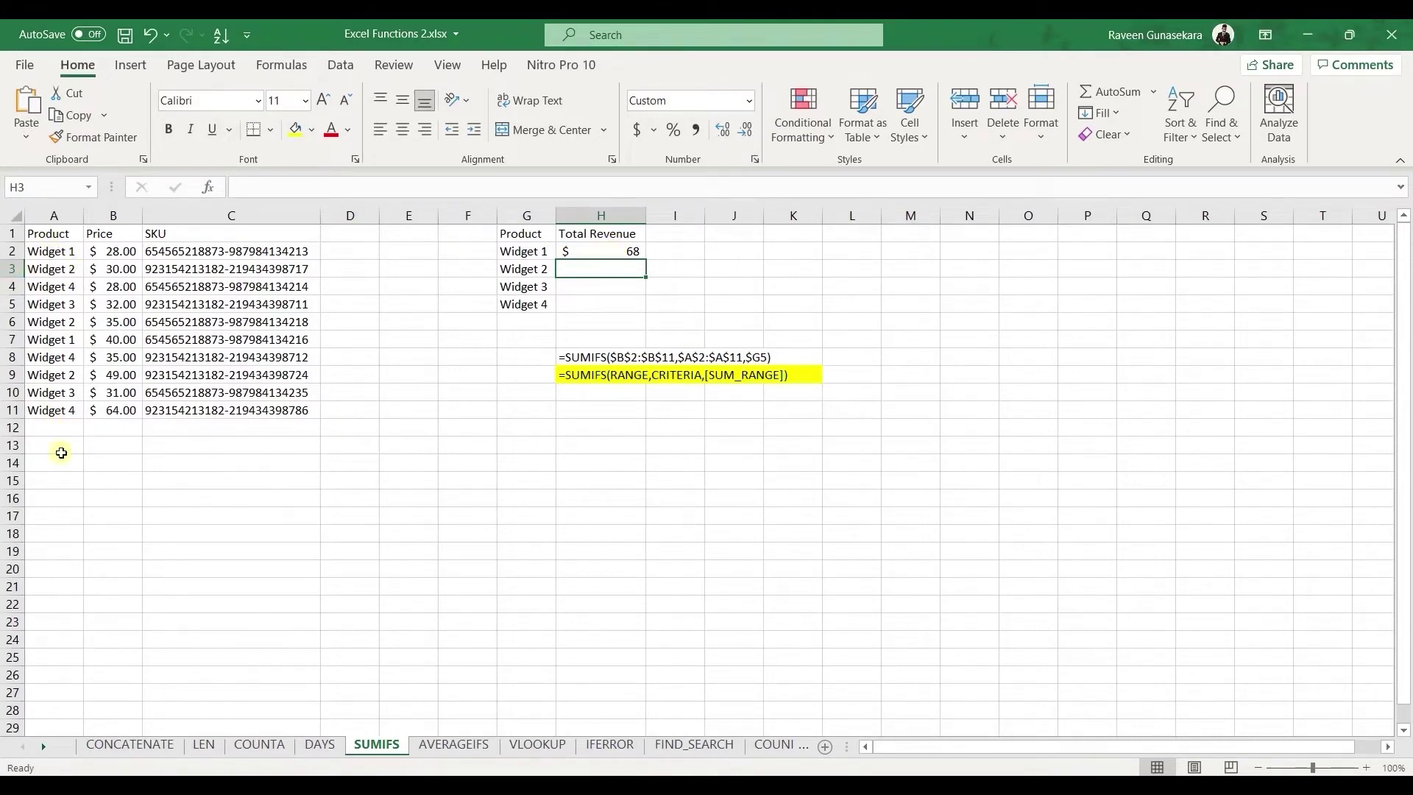
Review the Widget 1 criterion in G2 and the SUMIFS formula that uses it in H2.
{"action": "left_click", "coordinate": [541, 253]}
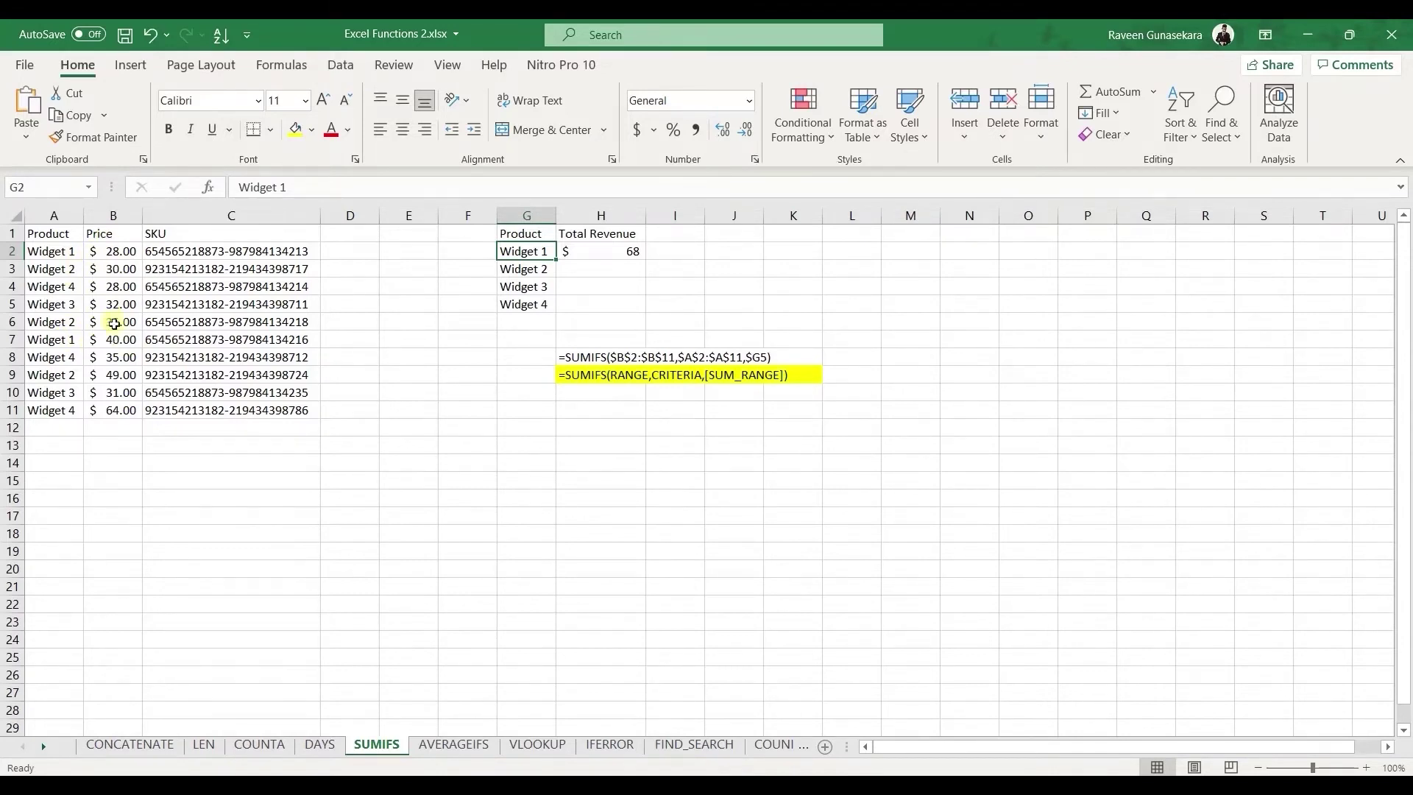
{"action": "left_click", "coordinate": [622, 253]}
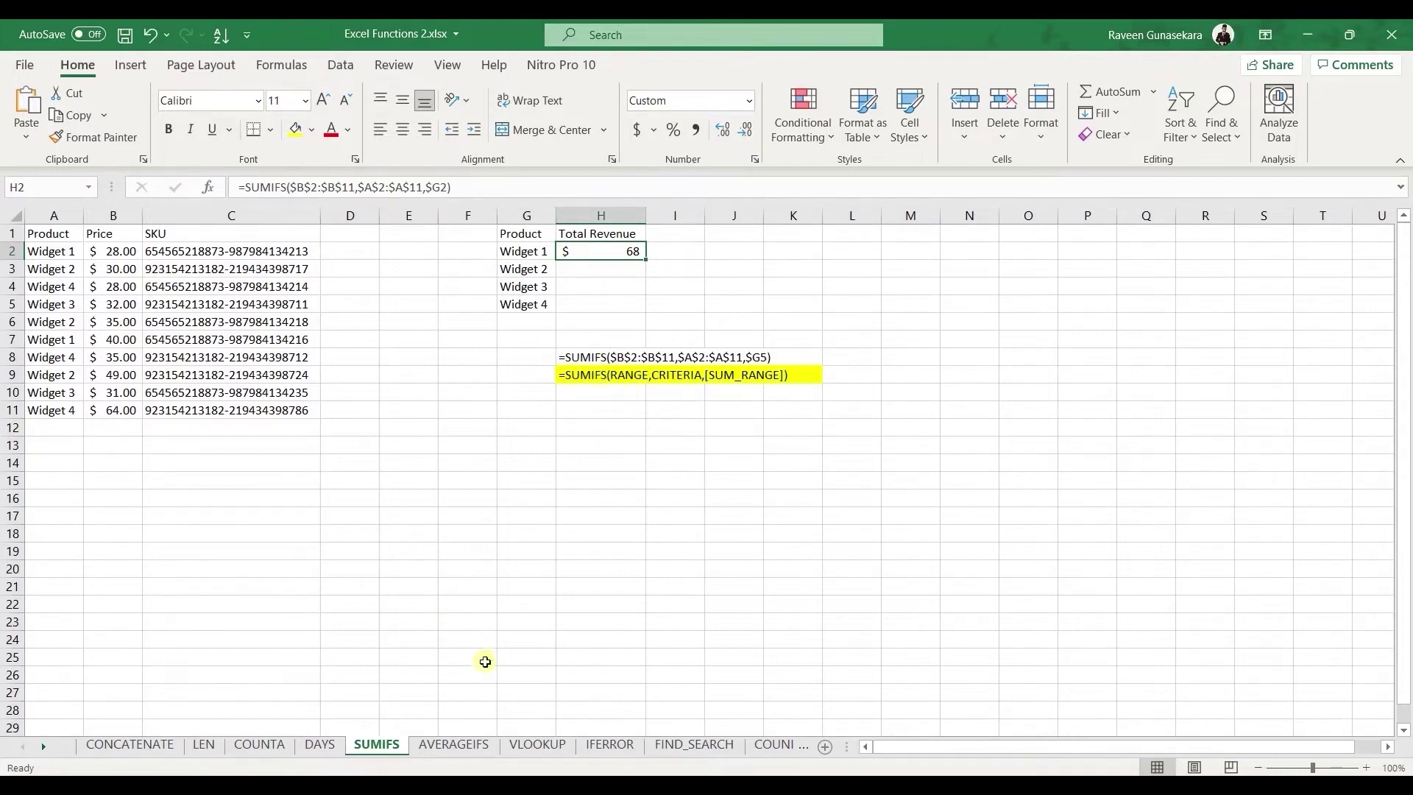
On the AVERAGEIFS sheet, examine the ranges and criterion referenced by the formula in G2, leaving it as is.
{"action": "left_click", "coordinate": [471, 745]}
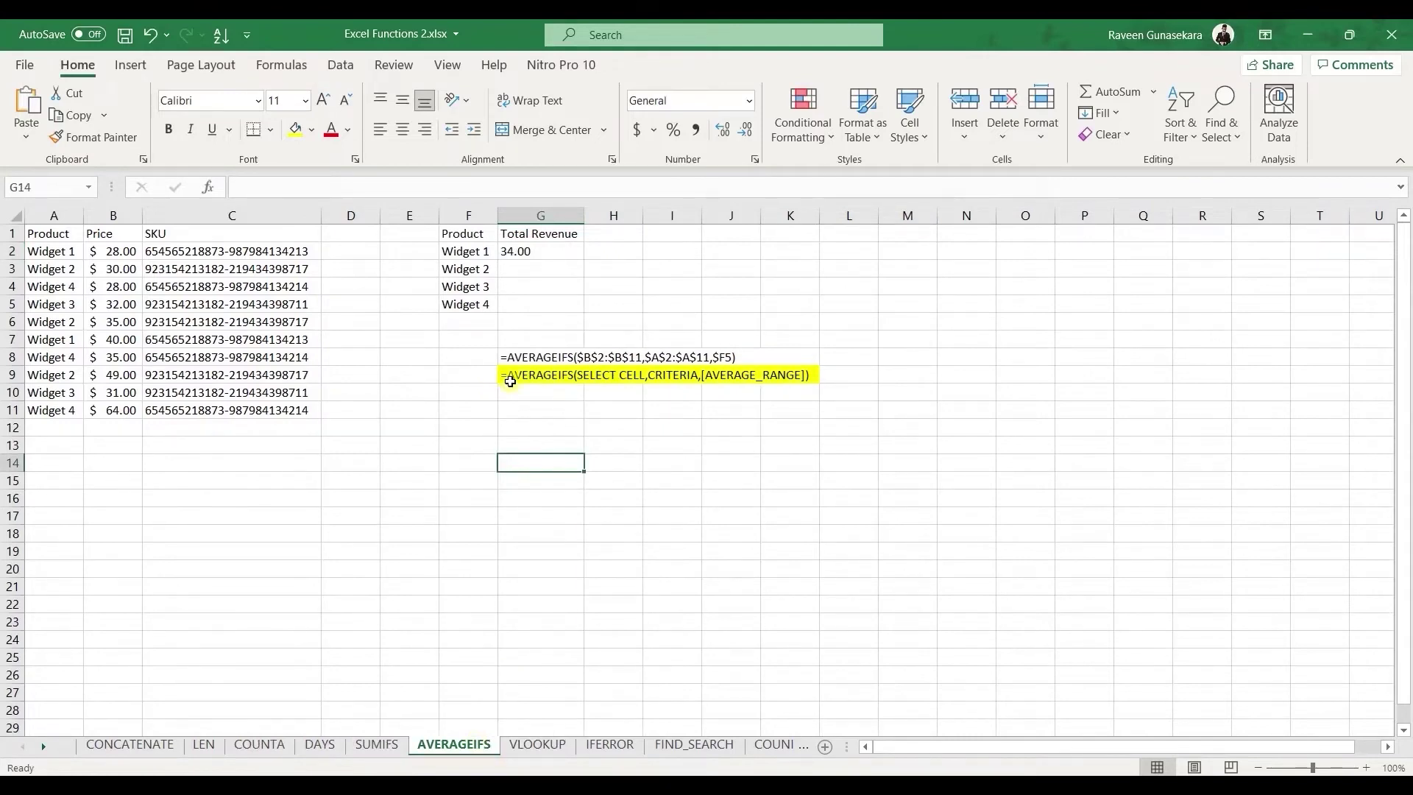
{"action": "left_click", "coordinate": [543, 250]}
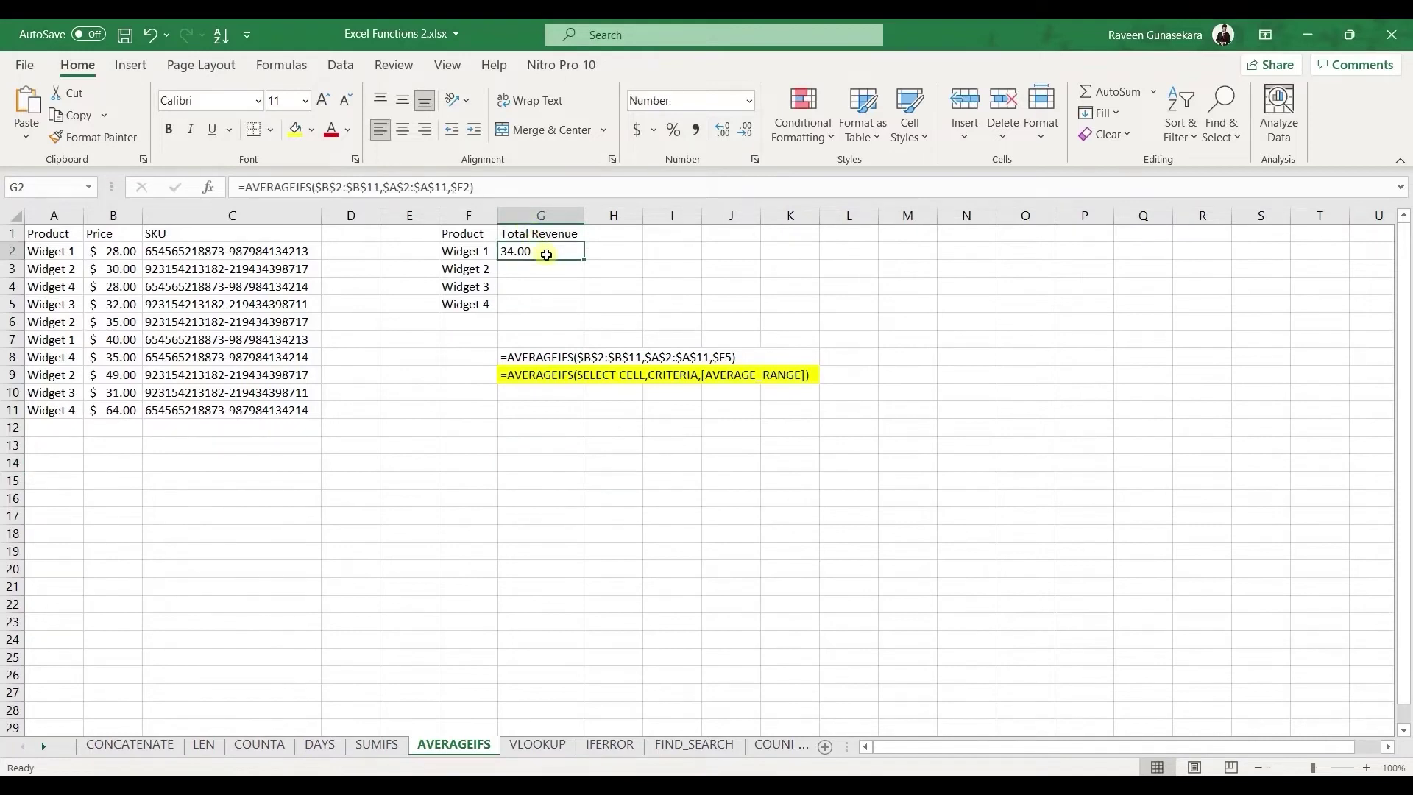
{"action": "double_click", "coordinate": [550, 250]}
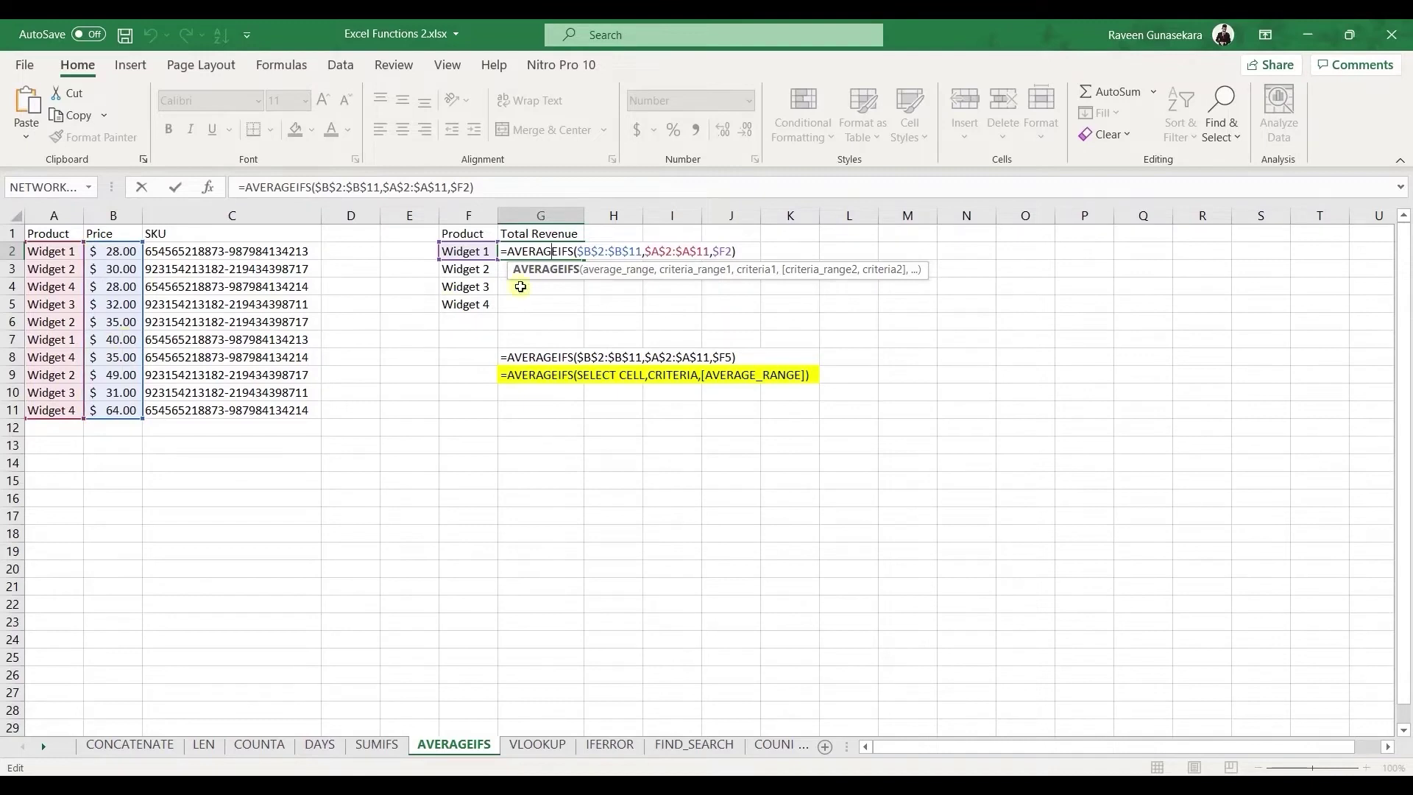
{"action": "left_click", "coordinate": [543, 319]}
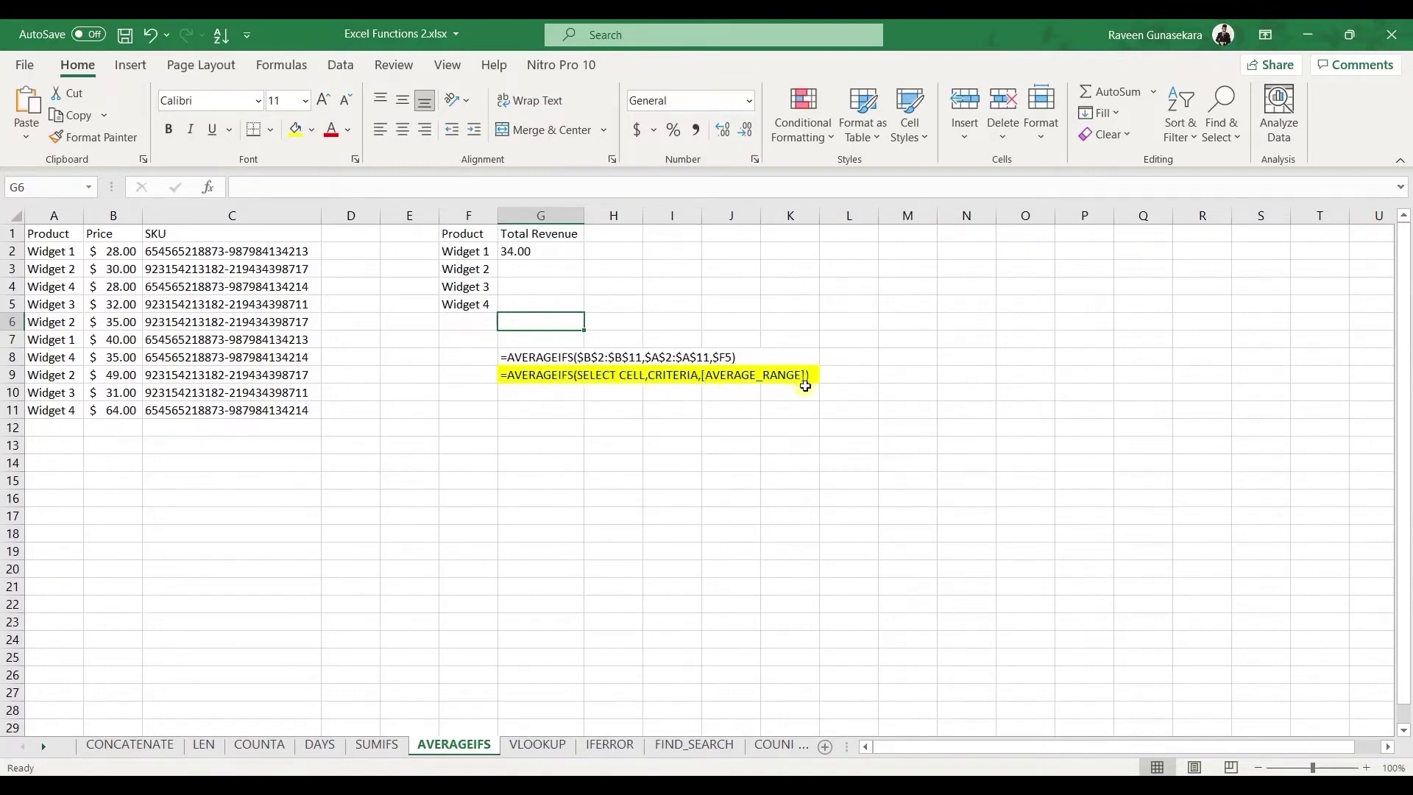
On the VLOOKUP sheet, examine the syntax note in C14 and the arguments of the Price formula in B2.
{"action": "left_click", "coordinate": [537, 744]}
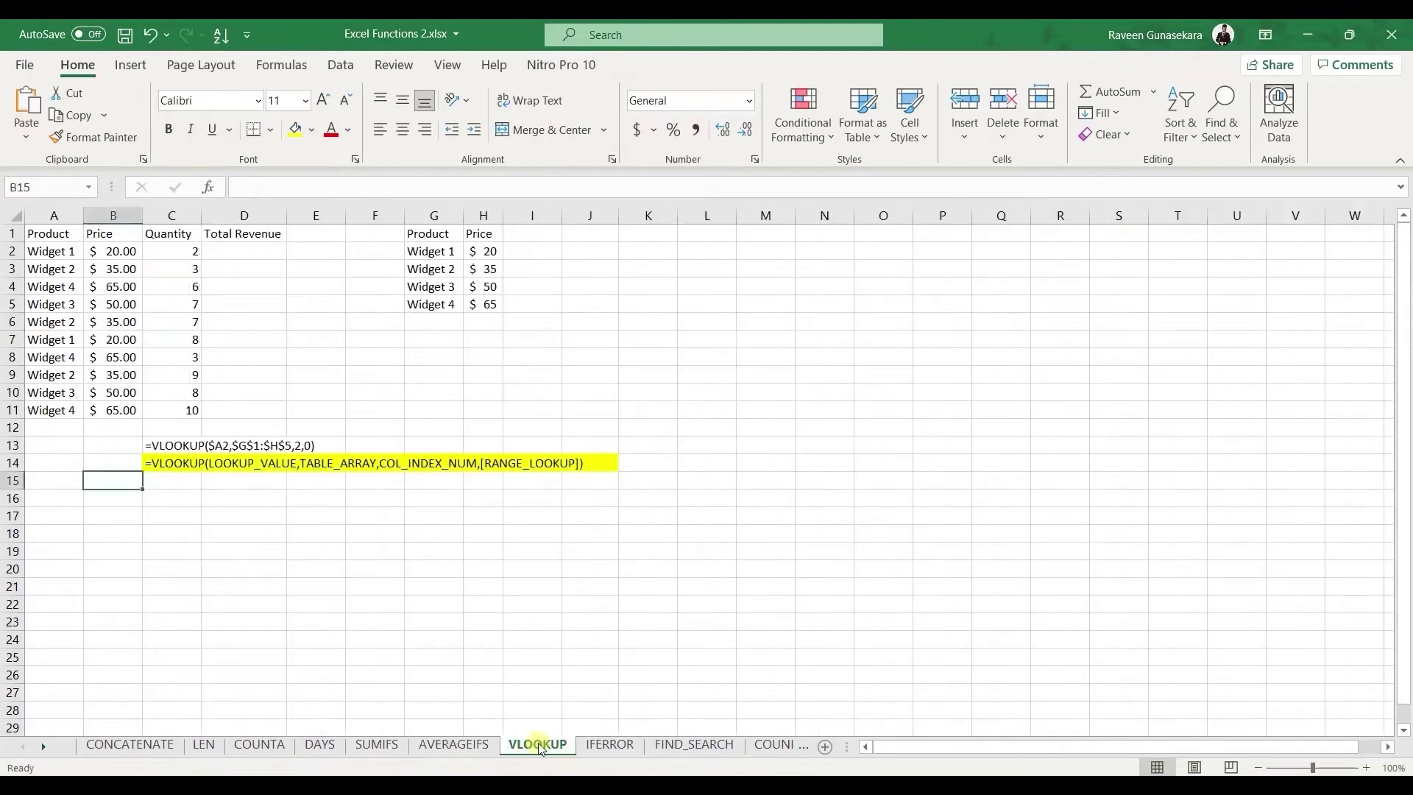
{"action": "left_click", "coordinate": [183, 469]}
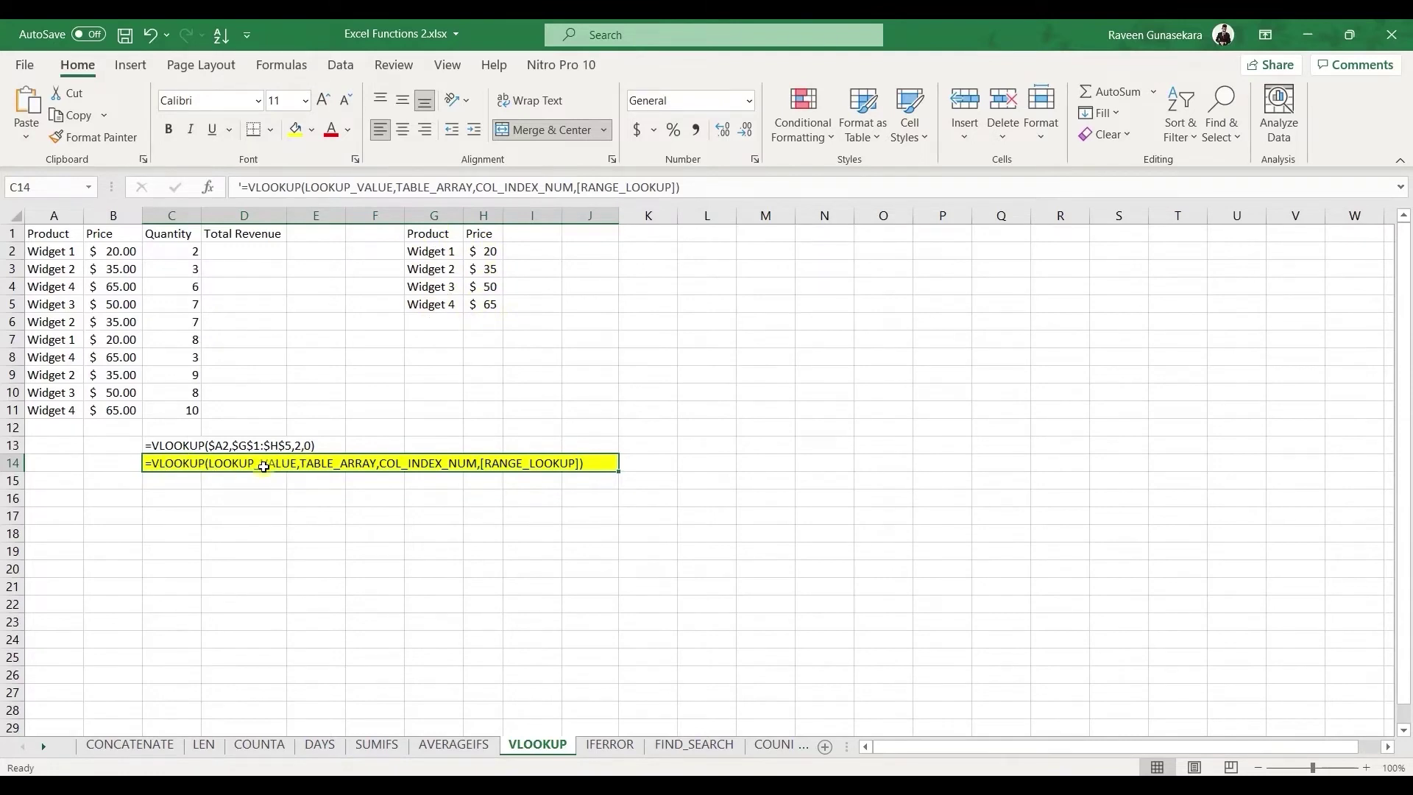
{"action": "left_click", "coordinate": [115, 253]}
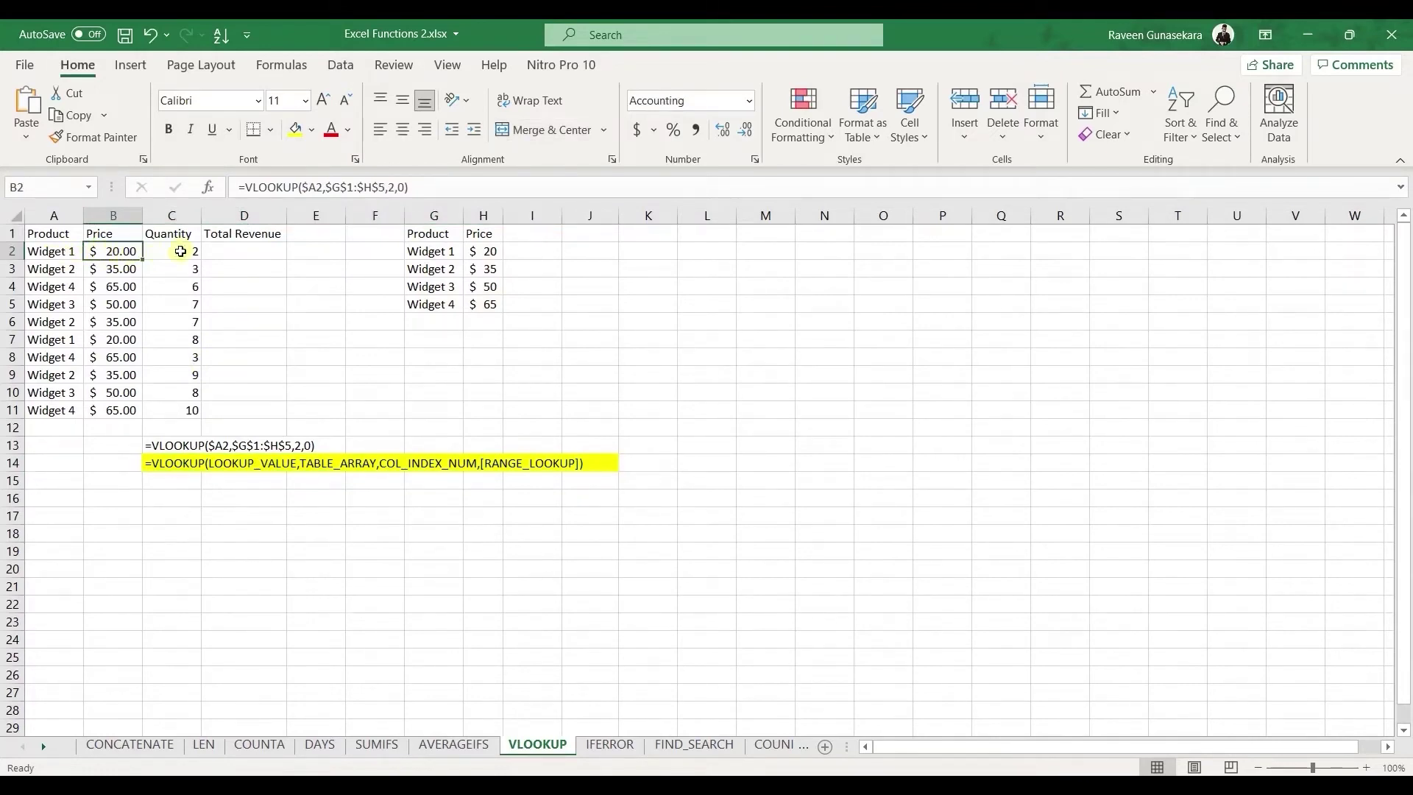
{"action": "double_click", "coordinate": [131, 248]}
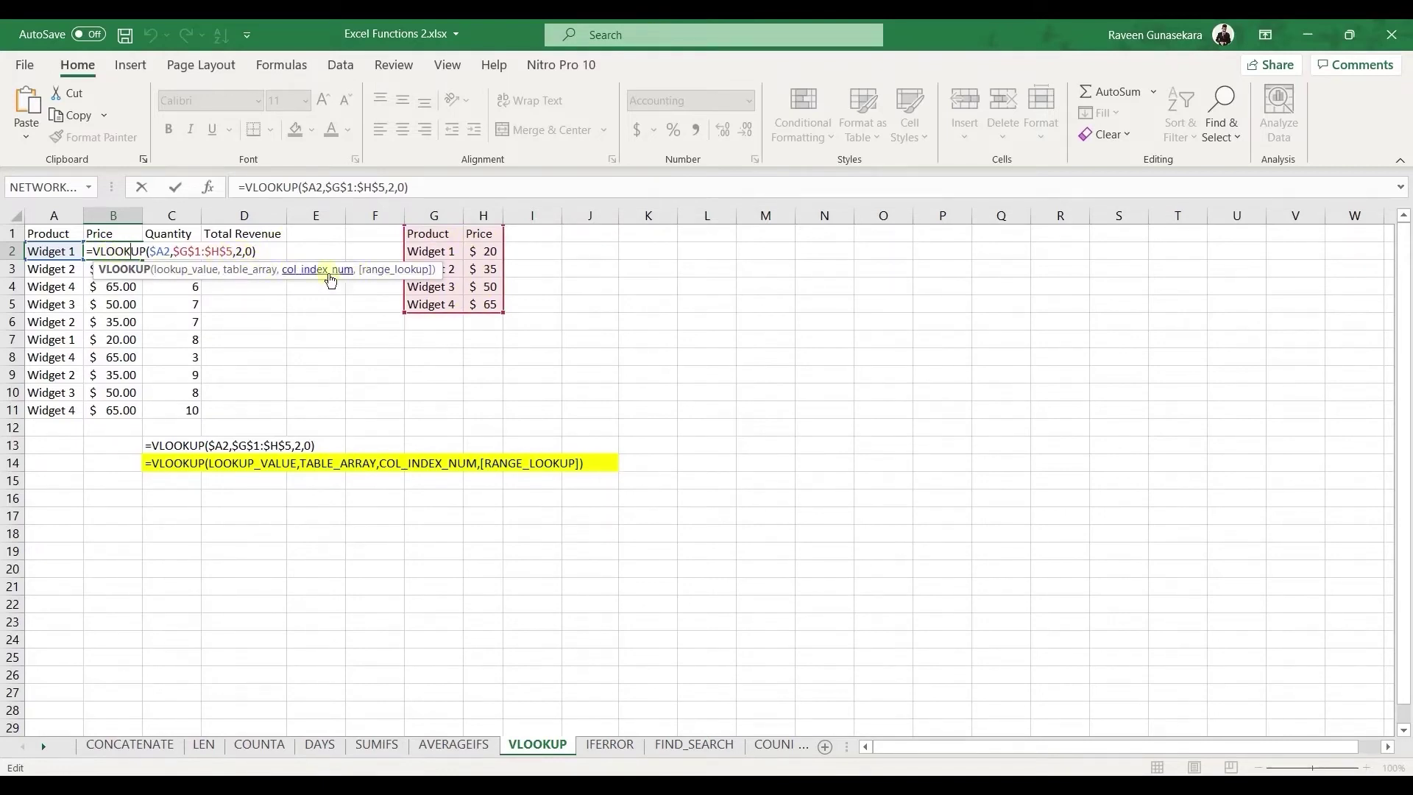
{"action": "left_click", "coordinate": [83, 251]}
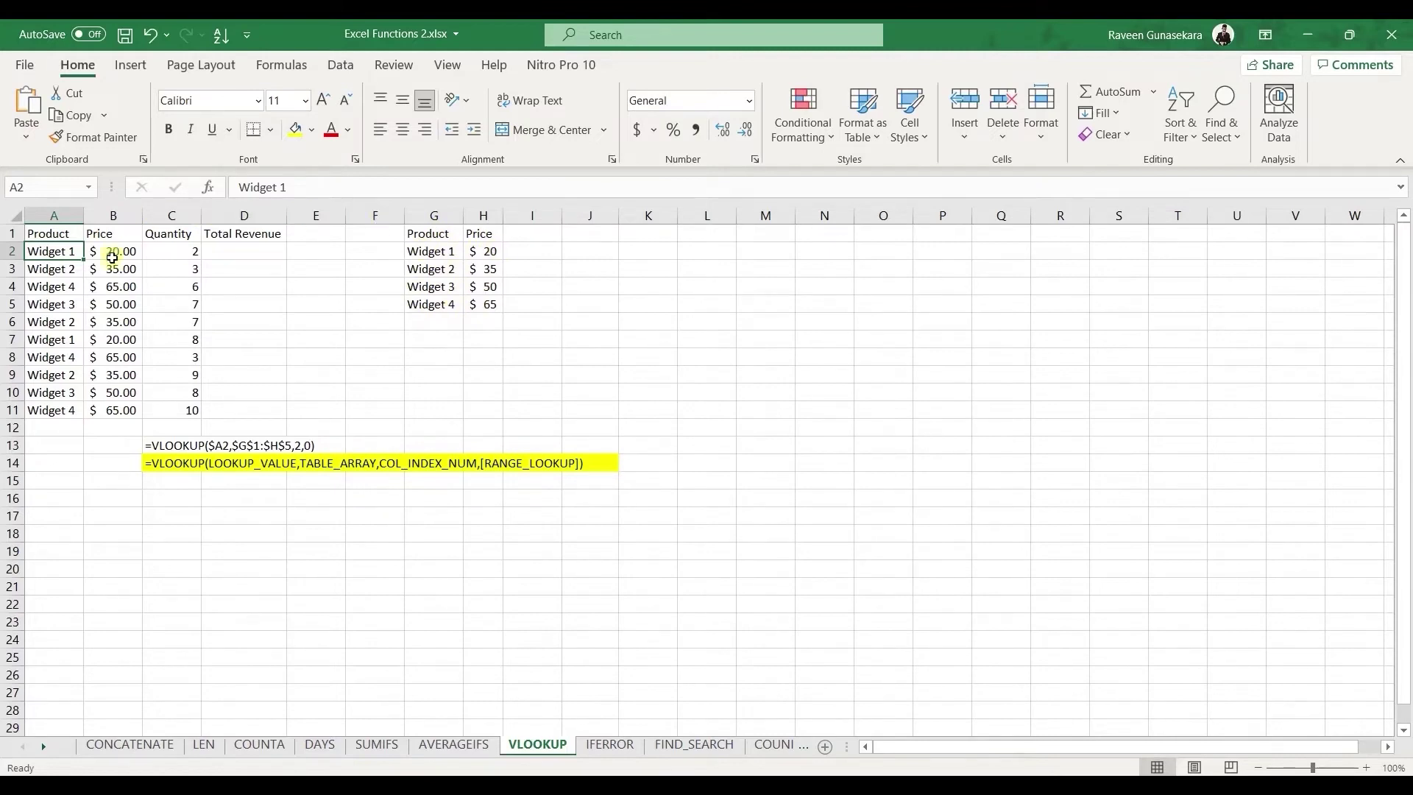
Compare the VLOOKUP Price formulas in B2, B4 and B9 with the product names in column A.
{"action": "left_click", "coordinate": [134, 253]}
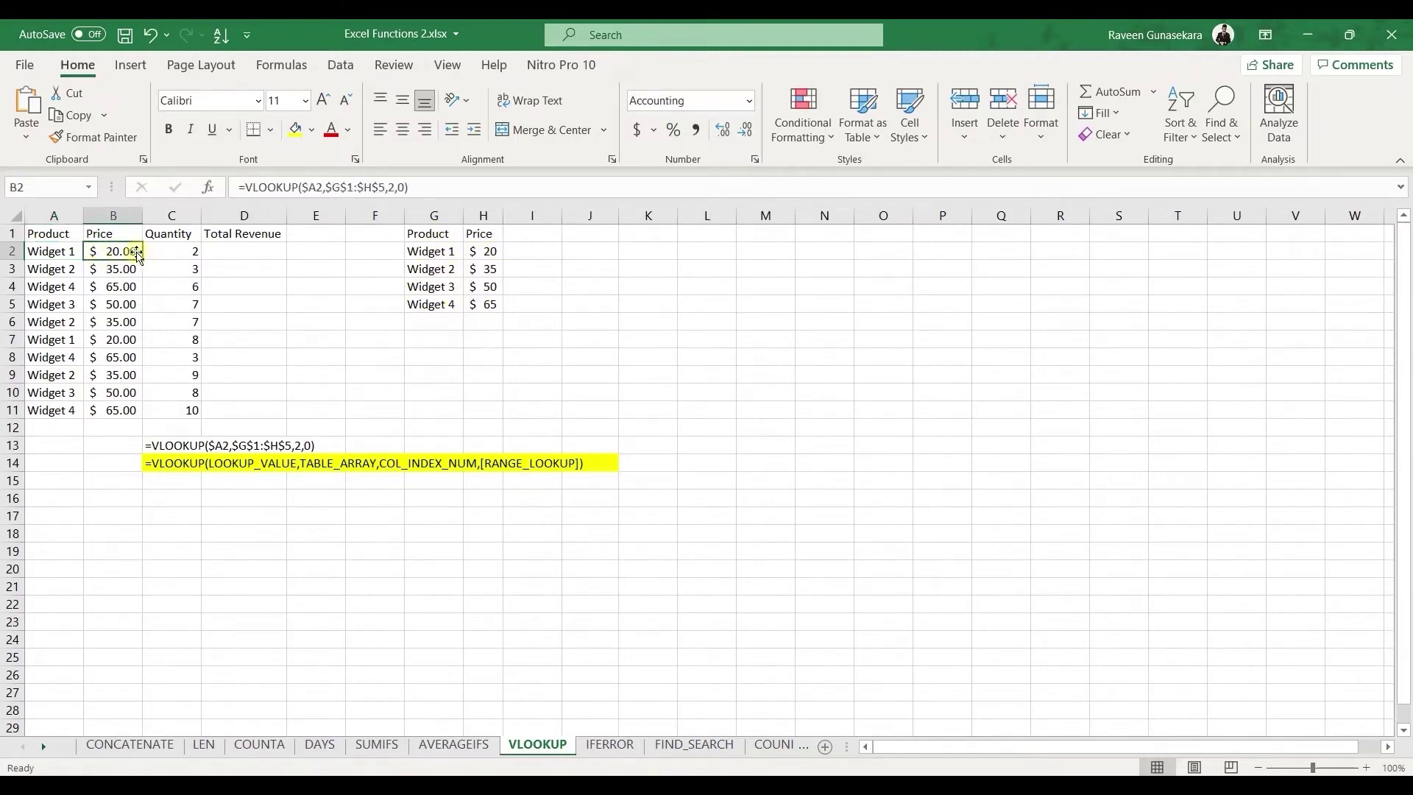
{"action": "left_click", "coordinate": [67, 288]}
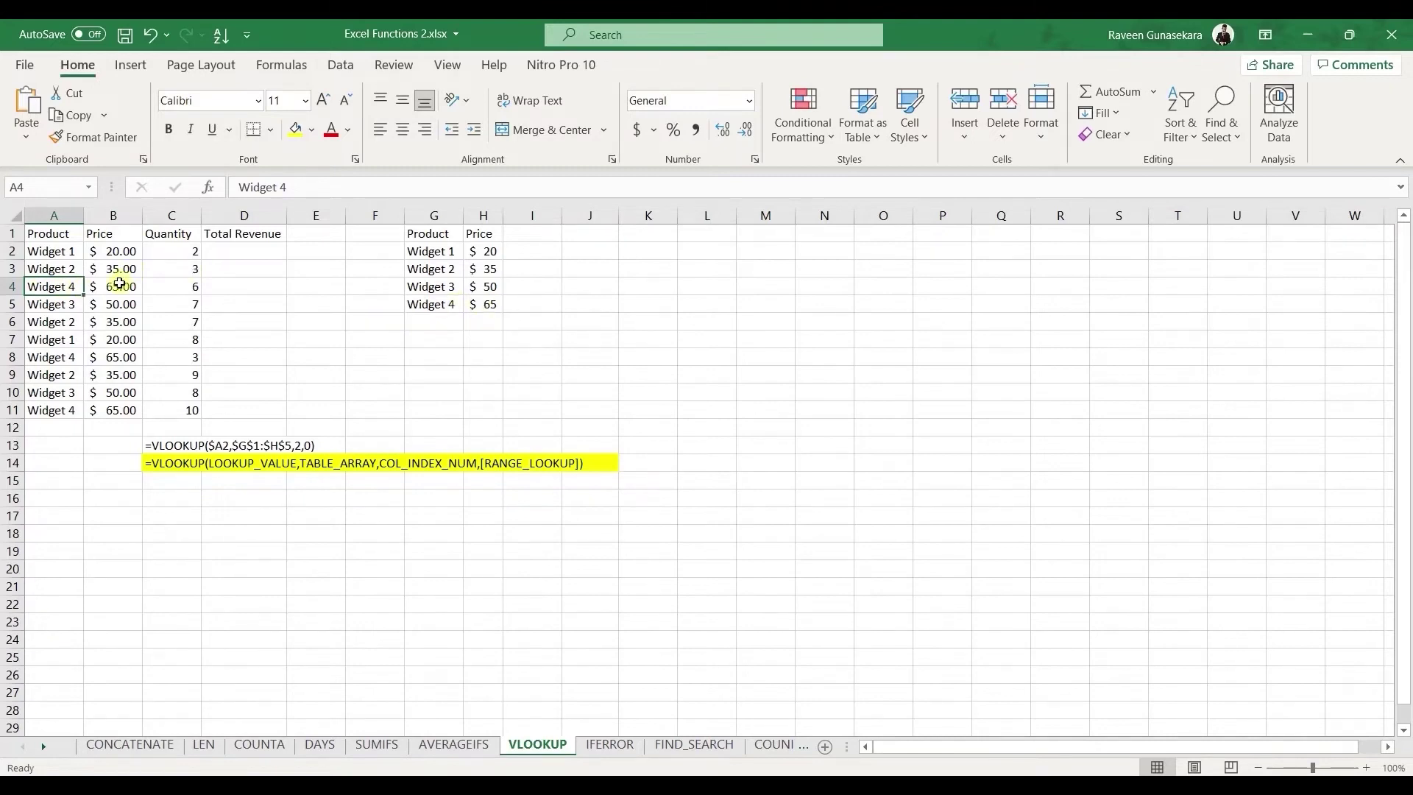
{"action": "left_click", "coordinate": [119, 285]}
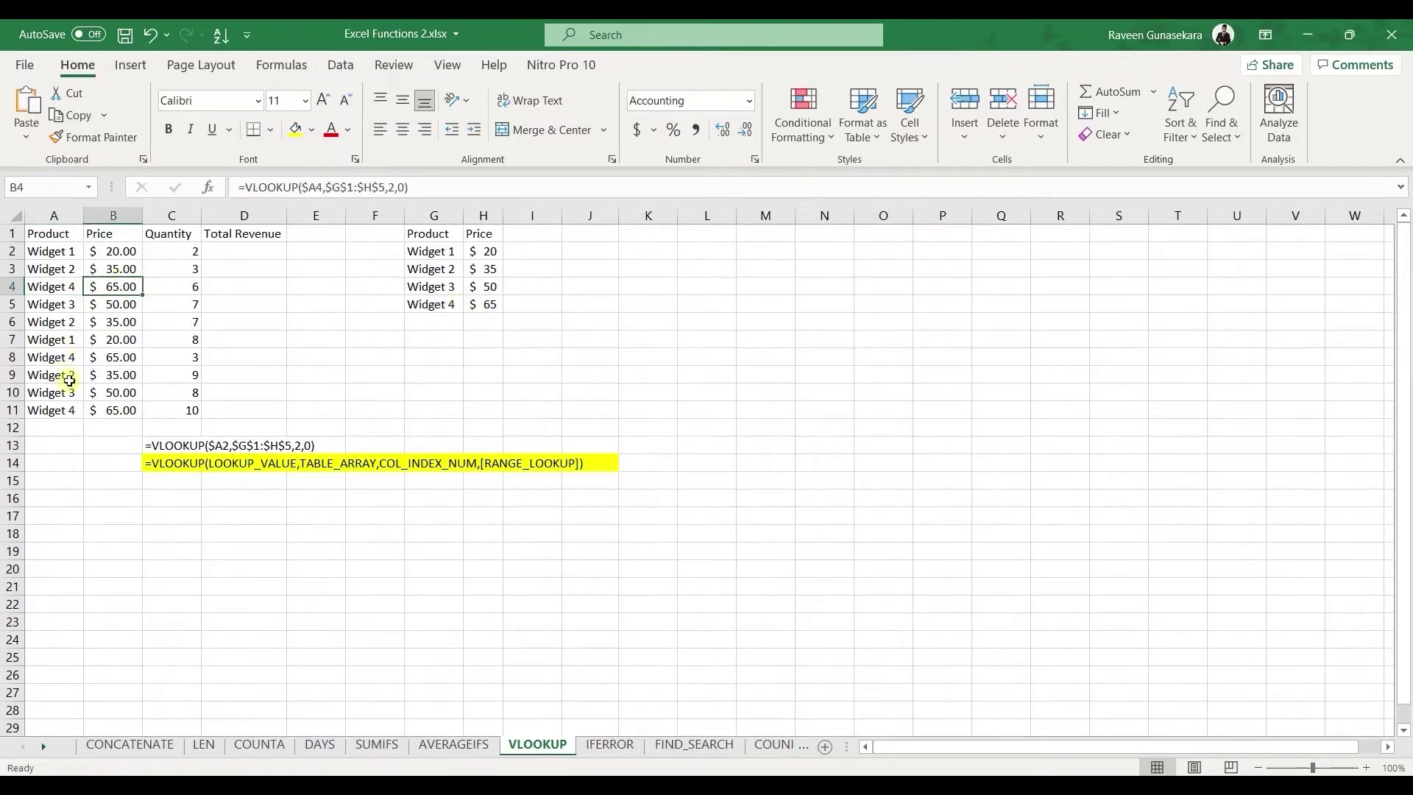
{"action": "left_click", "coordinate": [69, 378]}
{"action": "left_click", "coordinate": [117, 378]}
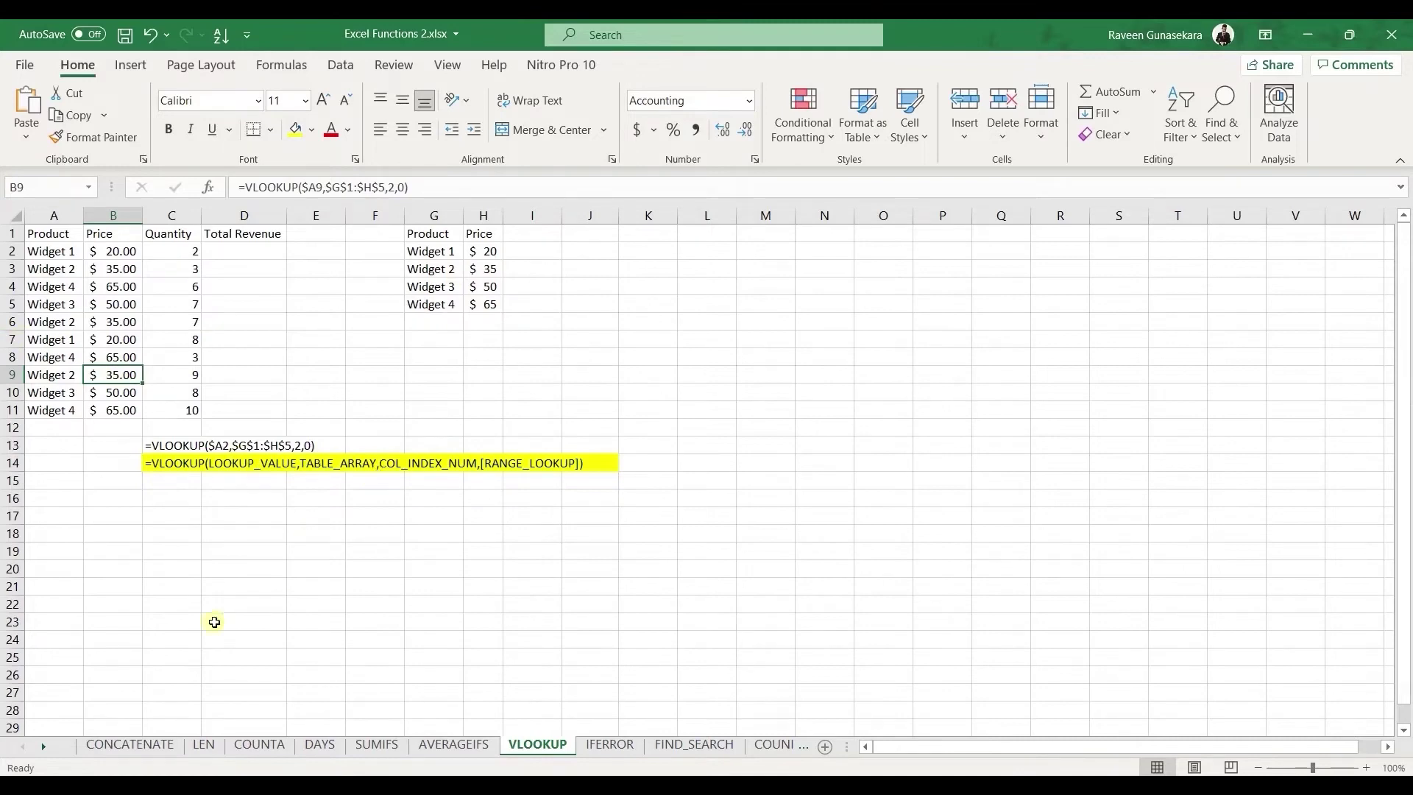
On the IFERROR sheet, examine the product in A2 and the FIND formulas for "Big" in D2 and D4.
{"action": "left_click", "coordinate": [44, 745]}
{"action": "left_click", "coordinate": [46, 745]}
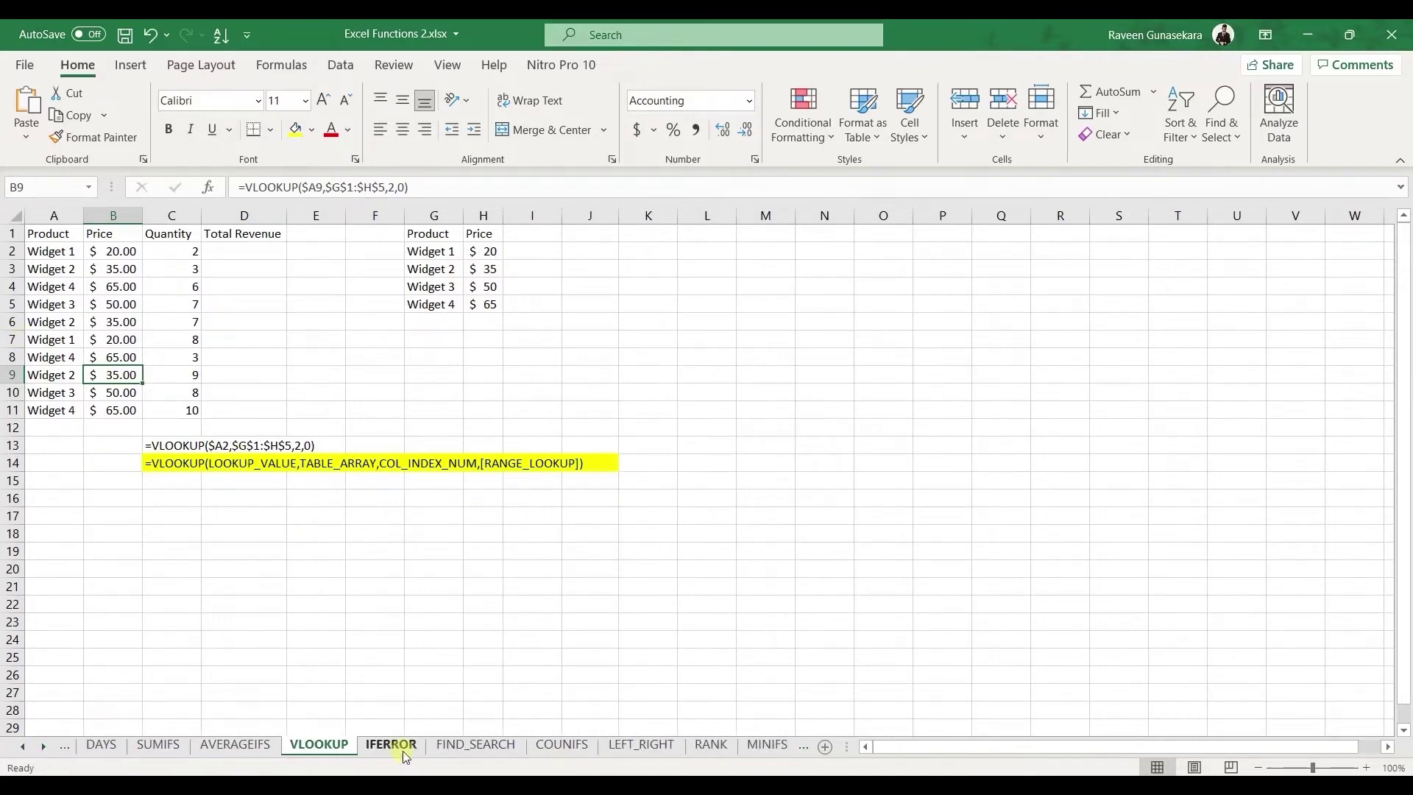
{"action": "left_click", "coordinate": [403, 749]}
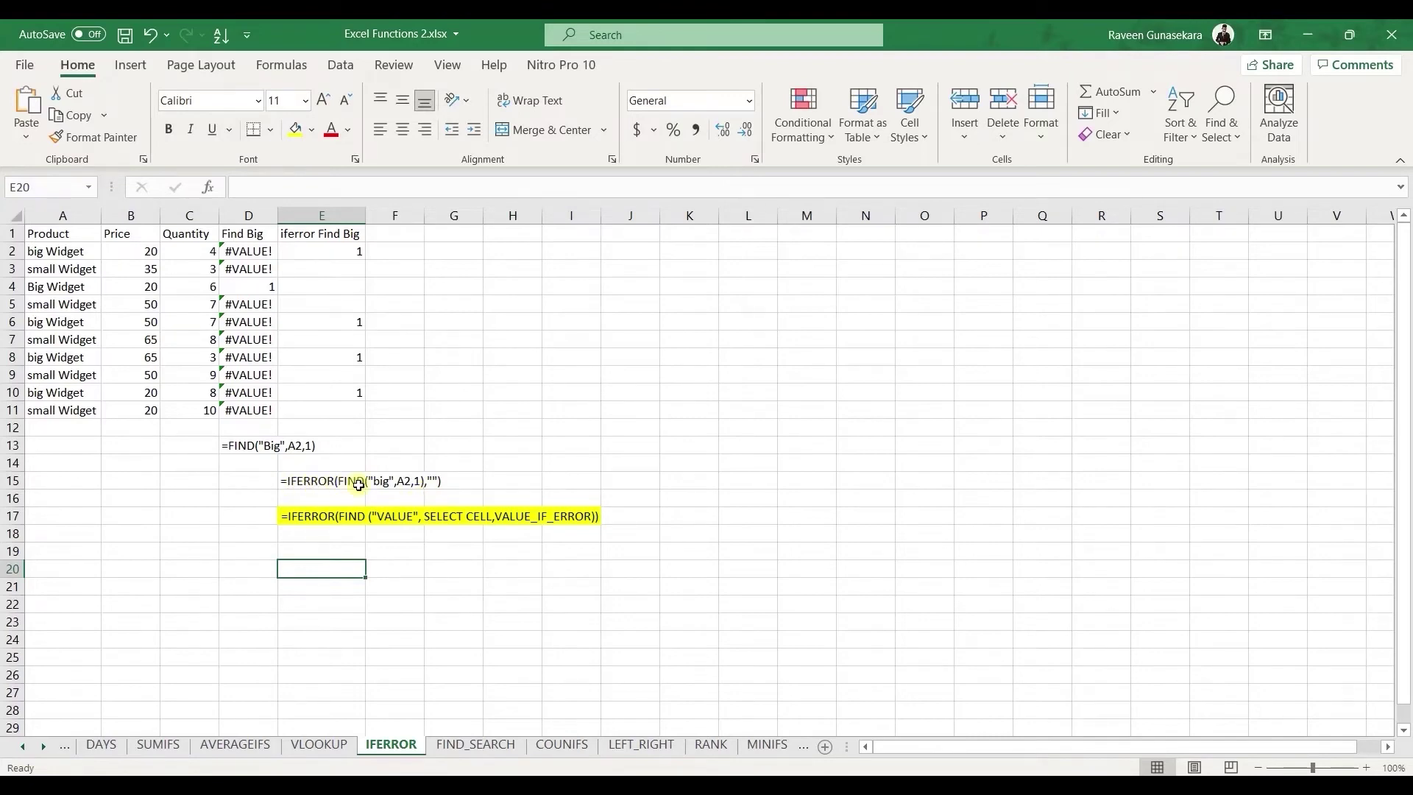
{"action": "left_click", "coordinate": [53, 252]}
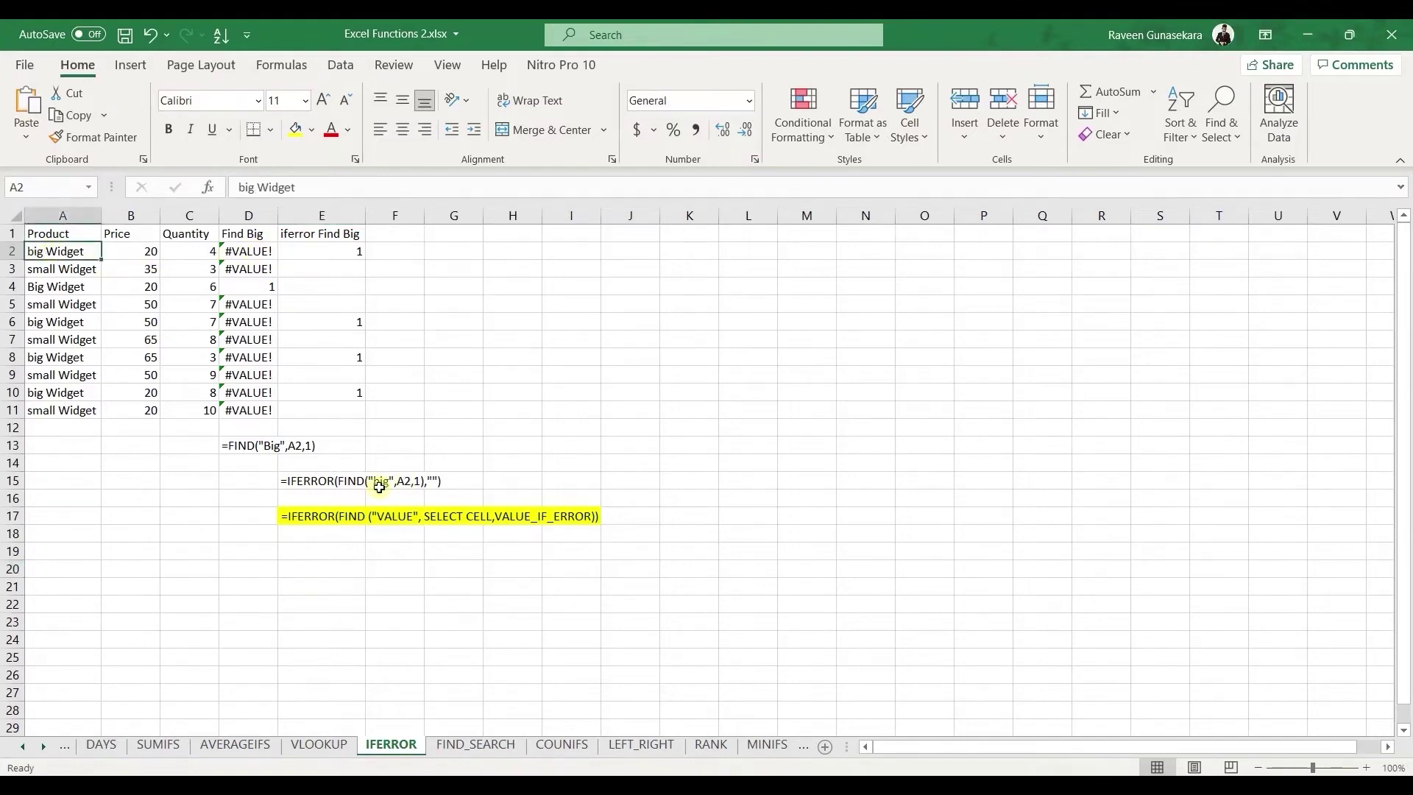
{"action": "left_click", "coordinate": [258, 273]}
{"action": "left_click", "coordinate": [261, 251]}
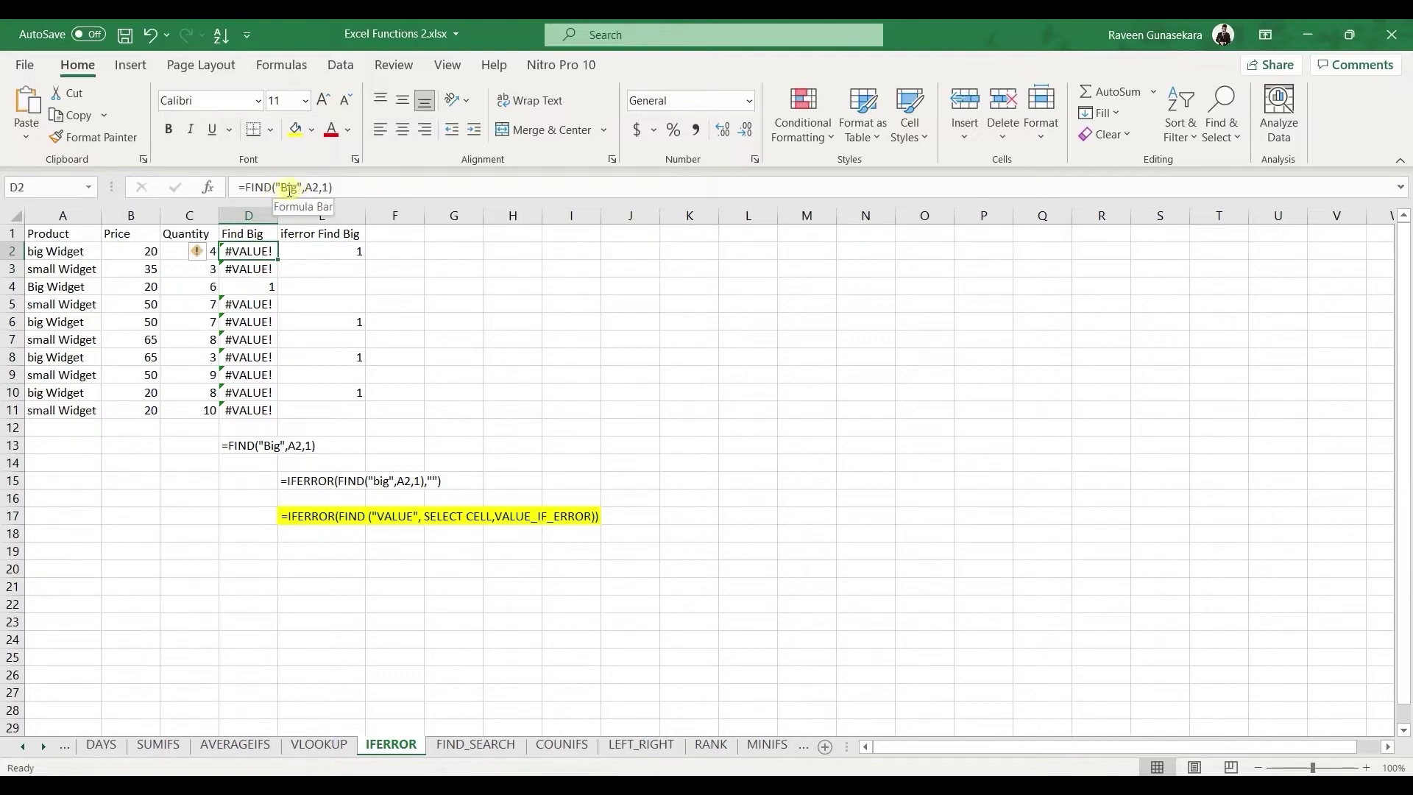
{"action": "left_click", "coordinate": [254, 286]}
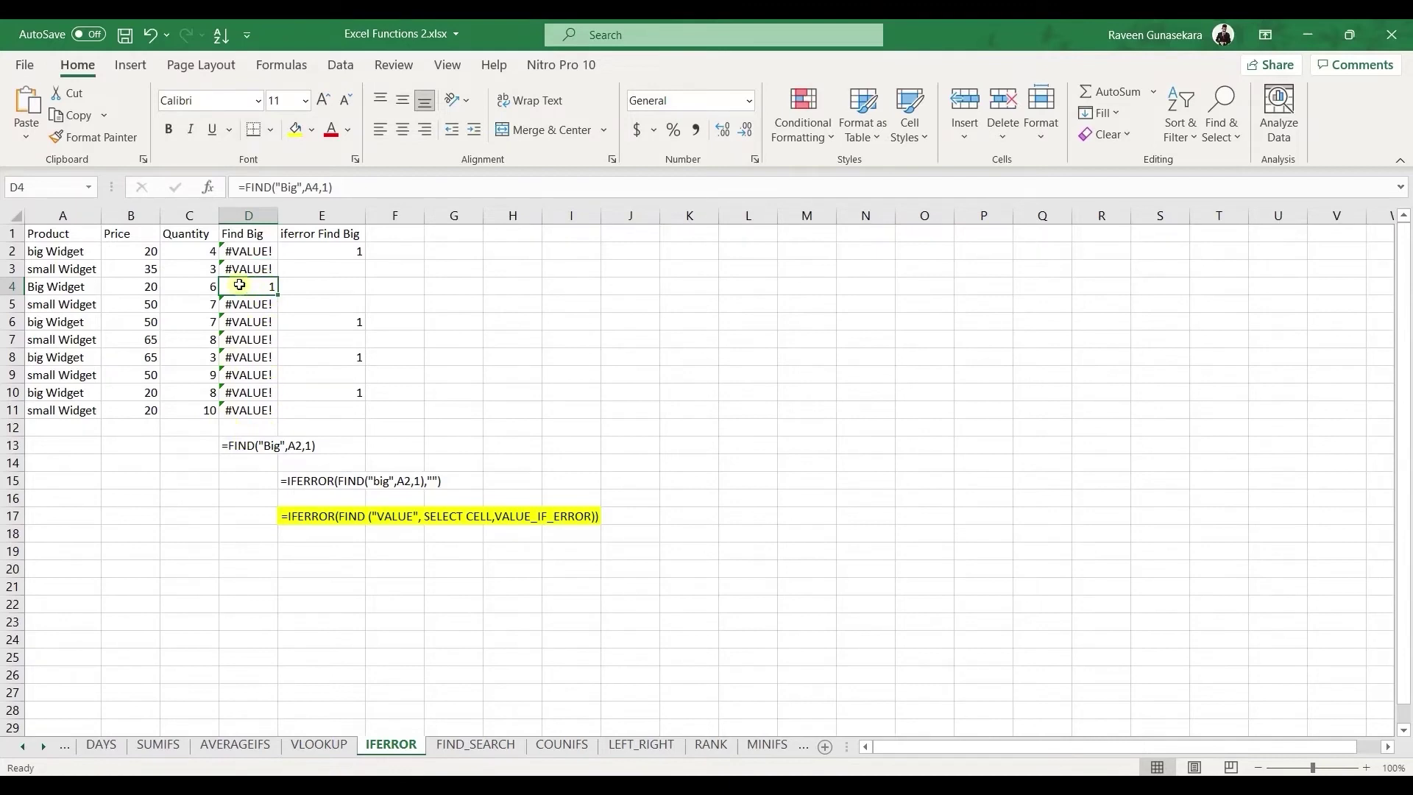
Review the example IFERROR formula in E15 and the matching iferror Find Big formula in E2.
{"action": "left_click", "coordinate": [290, 485]}
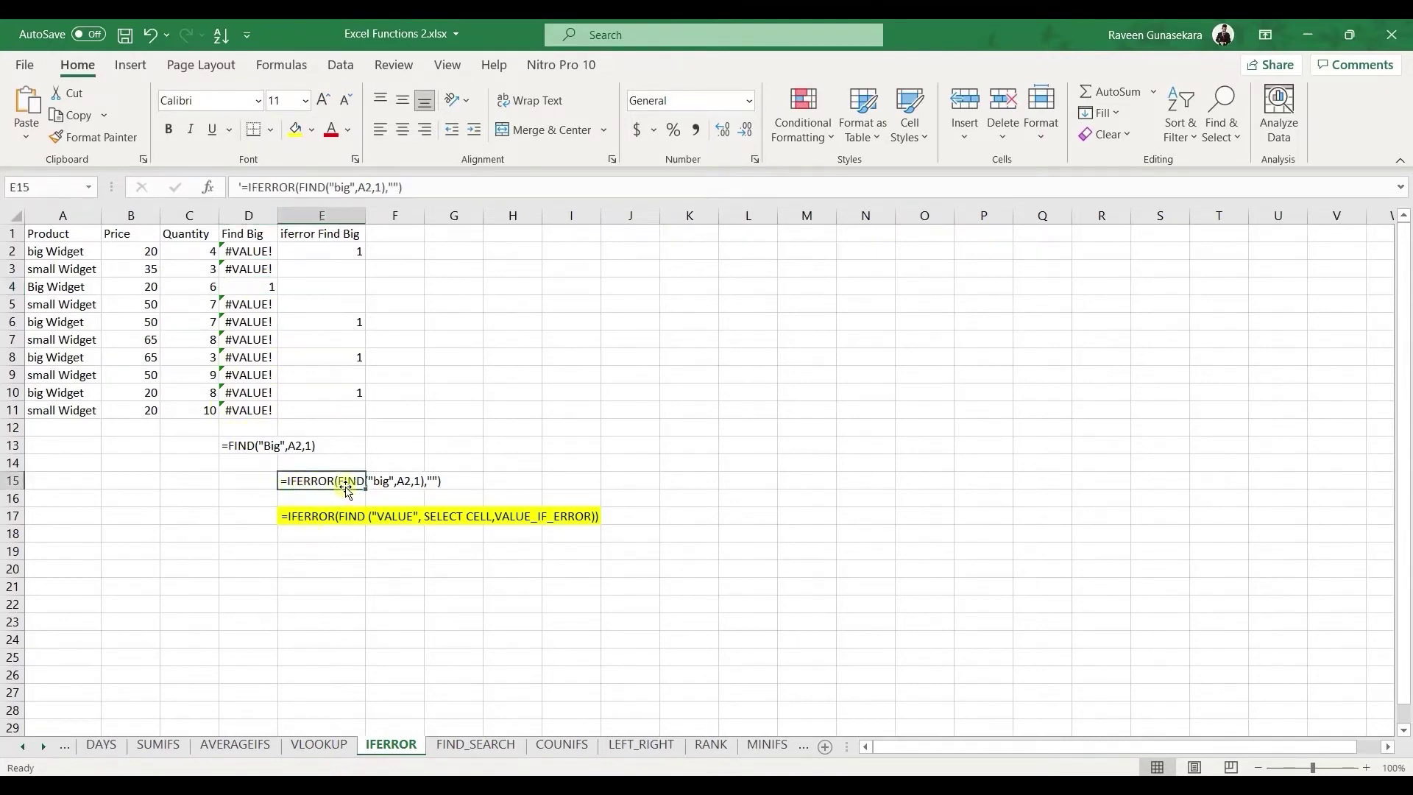
{"action": "left_click", "coordinate": [357, 282]}
{"action": "left_click", "coordinate": [352, 252]}
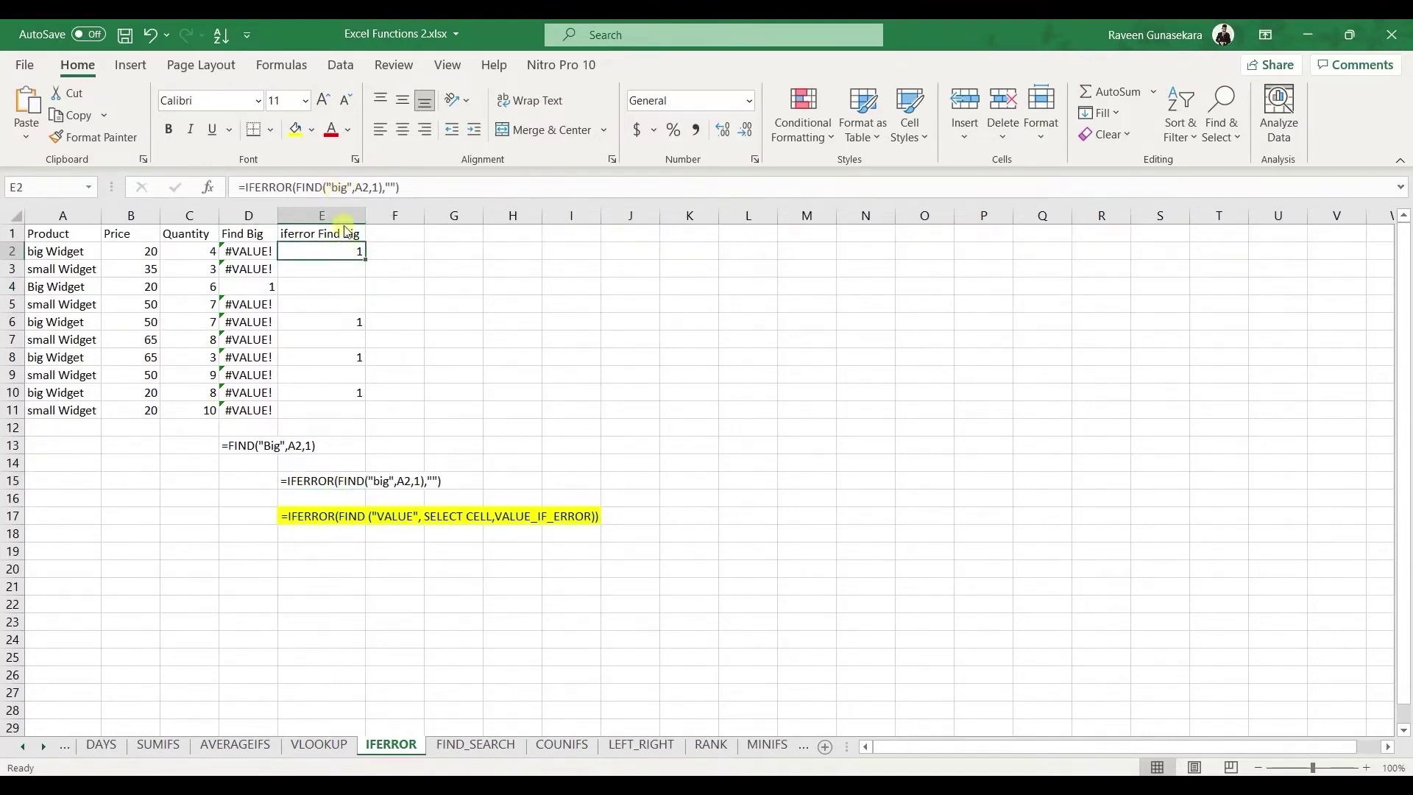
Compare the big Widget products in rows 2, 6, 8 and 10 with their IFERROR results in column E.
{"action": "left_click", "coordinate": [71, 251]}
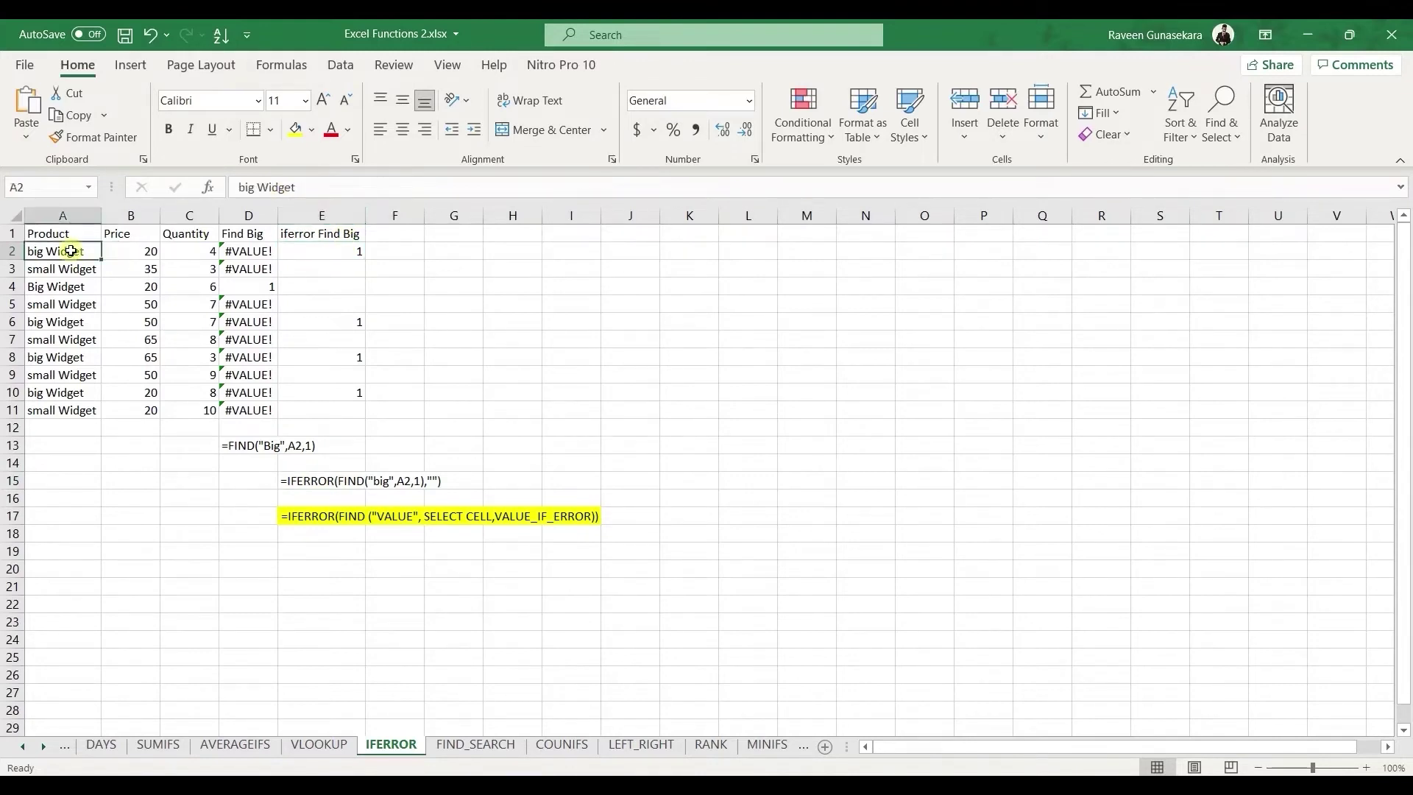
{"action": "left_click", "coordinate": [69, 322]}
{"action": "left_click", "coordinate": [69, 357]}
{"action": "left_click", "coordinate": [66, 394]}
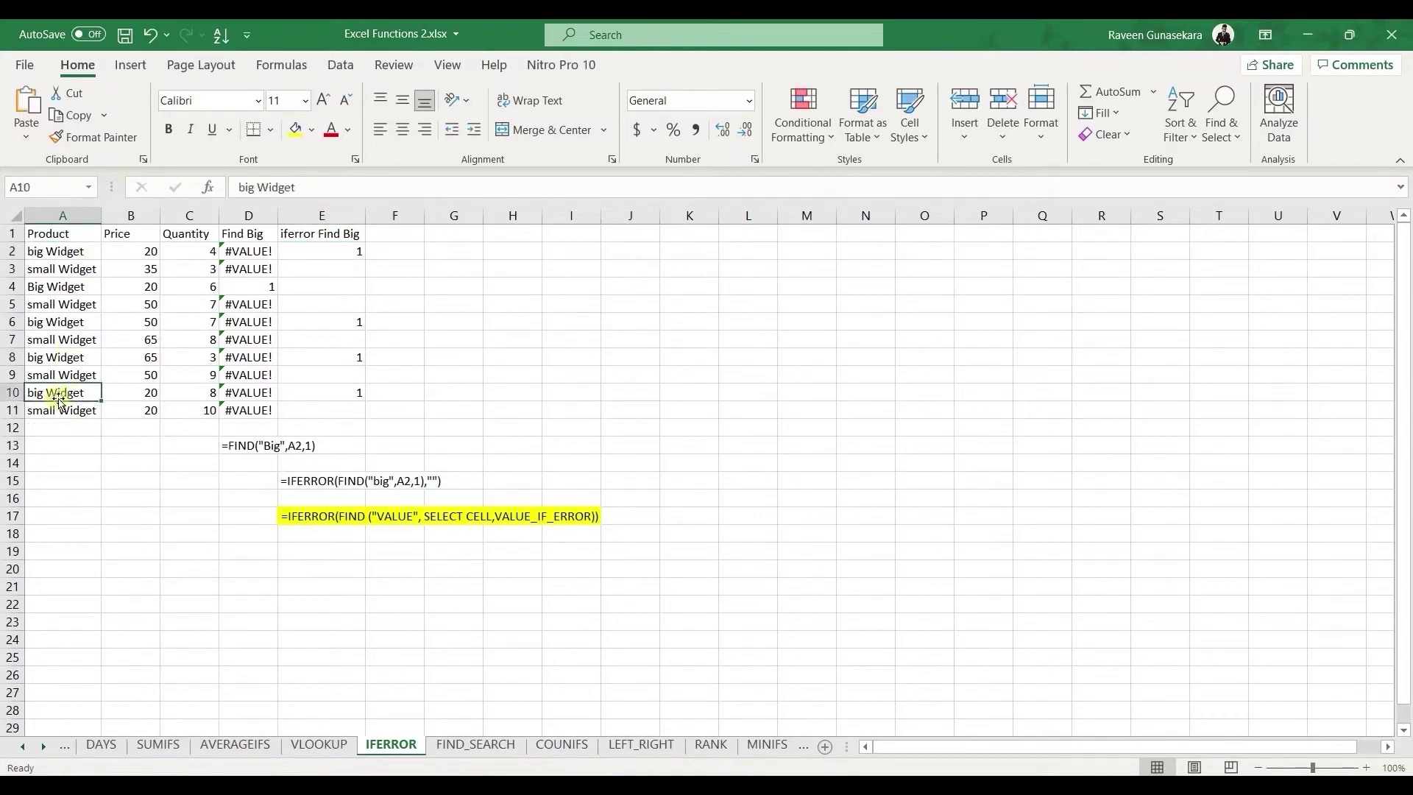
{"action": "left_click", "coordinate": [322, 396]}
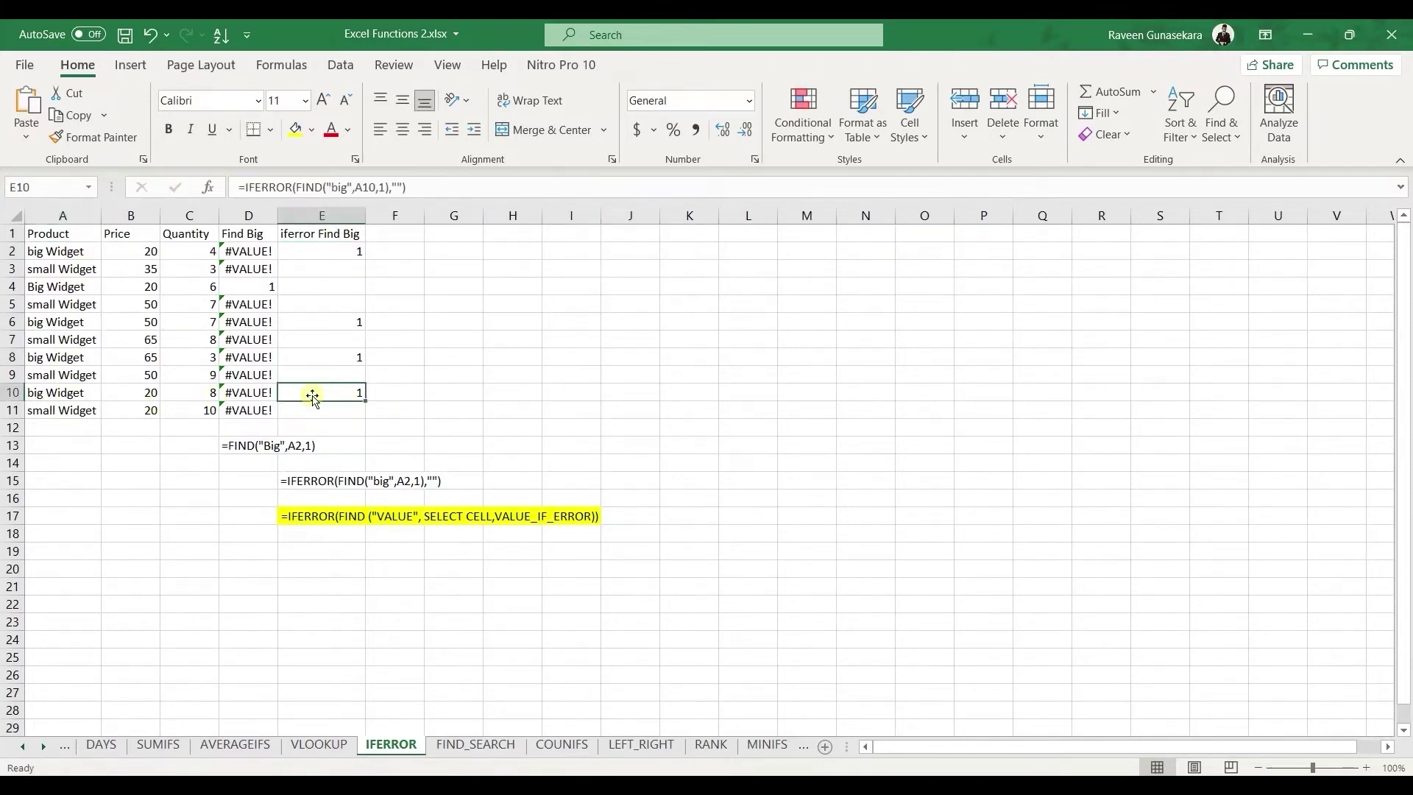
{"action": "left_click", "coordinate": [319, 357]}
{"action": "left_click", "coordinate": [326, 322]}
{"action": "left_click", "coordinate": [347, 253]}
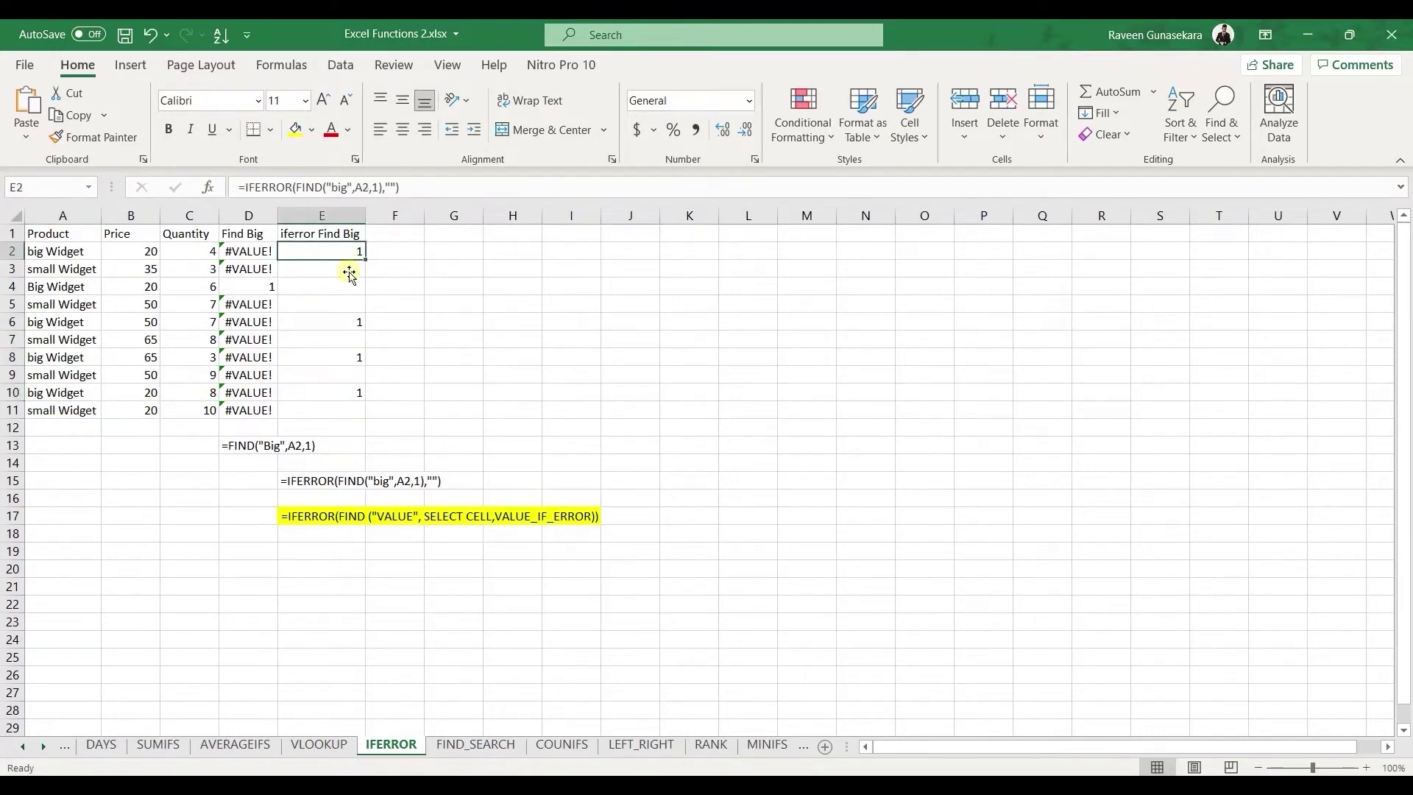
{"action": "left_click", "coordinate": [345, 322]}
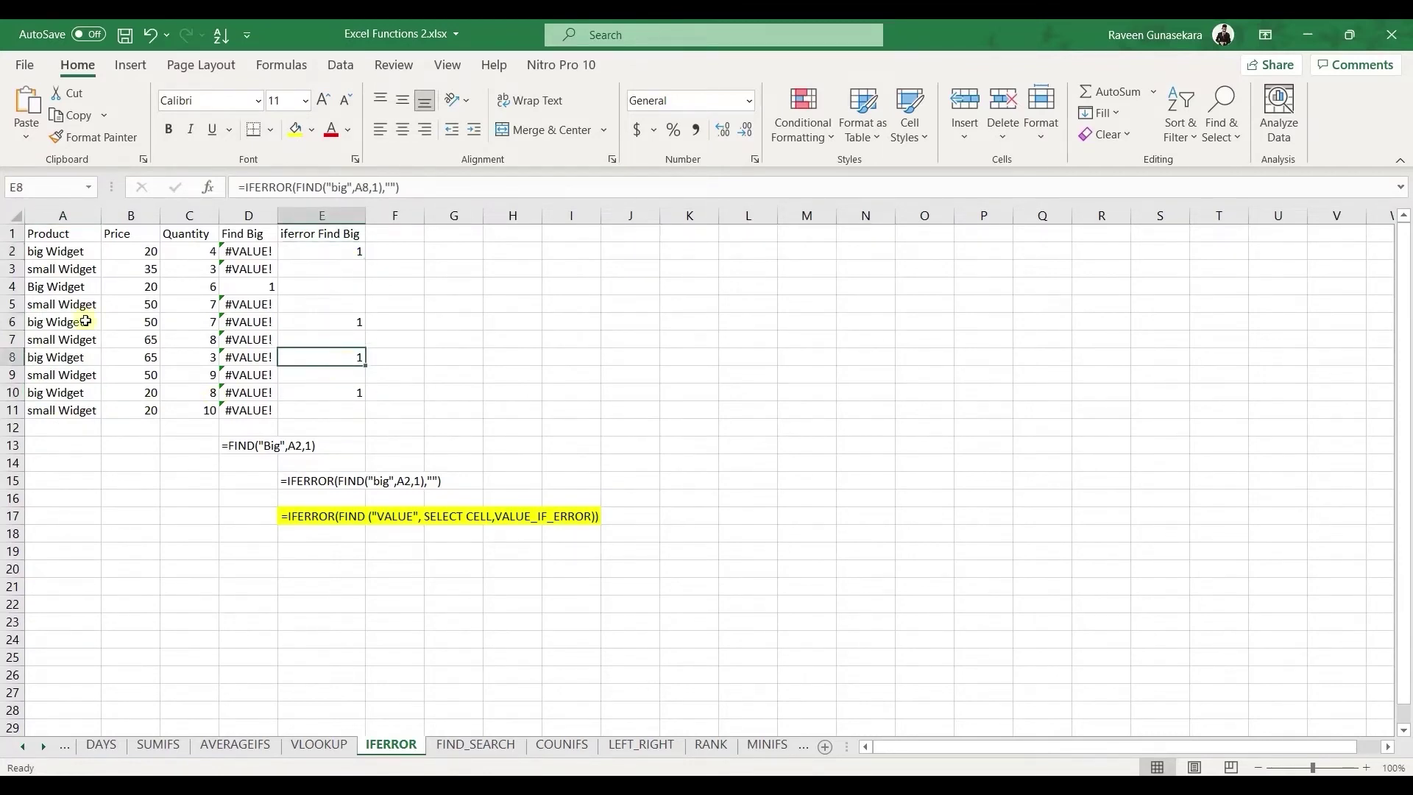
{"action": "left_click", "coordinate": [109, 322]}
{"action": "left_click", "coordinate": [312, 322]}
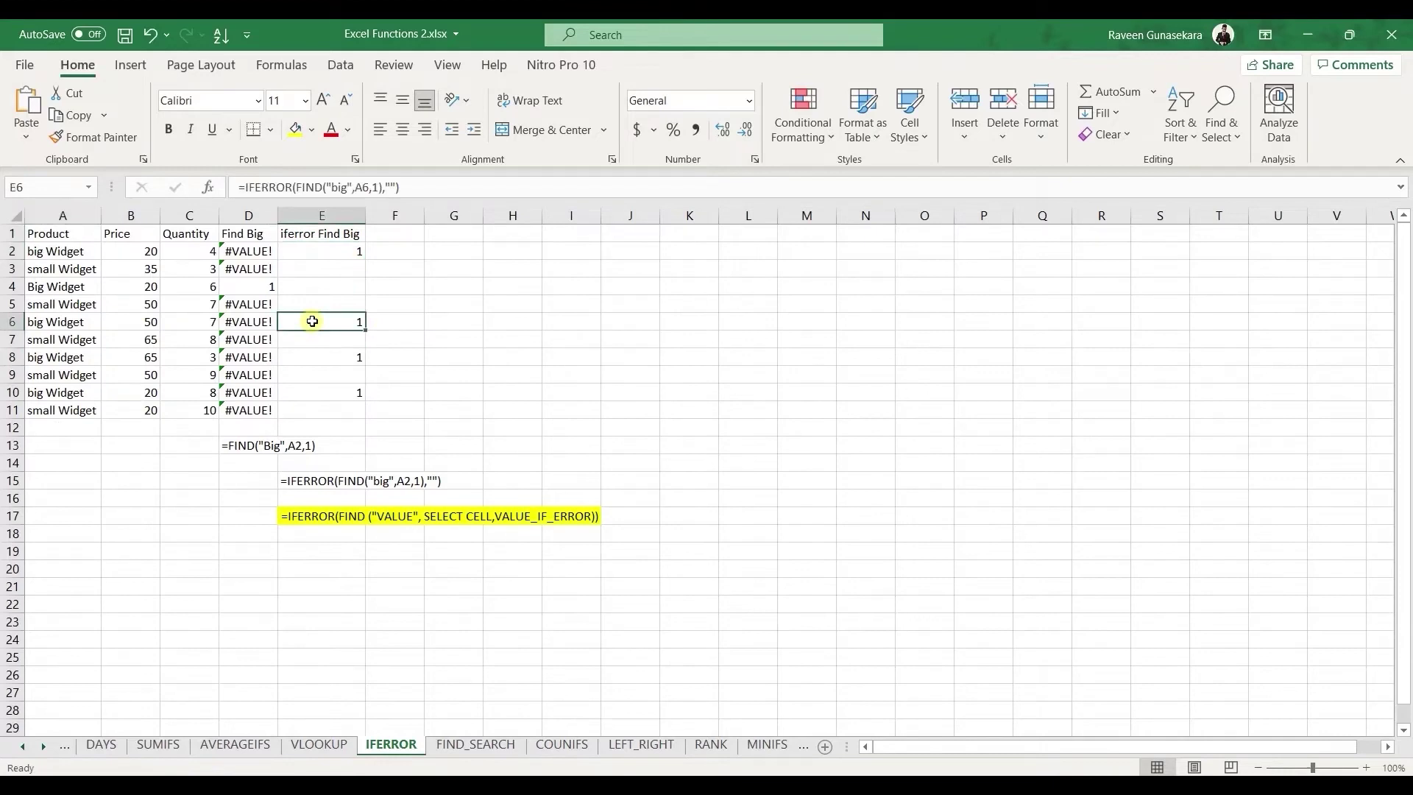
{"action": "left_click", "coordinate": [81, 324]}
{"action": "left_click", "coordinate": [352, 320]}
Inspect the IFERROR formulas behind the blank cells E3, E4, E5, E9 and E11.
{"action": "left_click", "coordinate": [355, 270]}
{"action": "left_click", "coordinate": [350, 303]}
{"action": "left_click", "coordinate": [352, 270]}
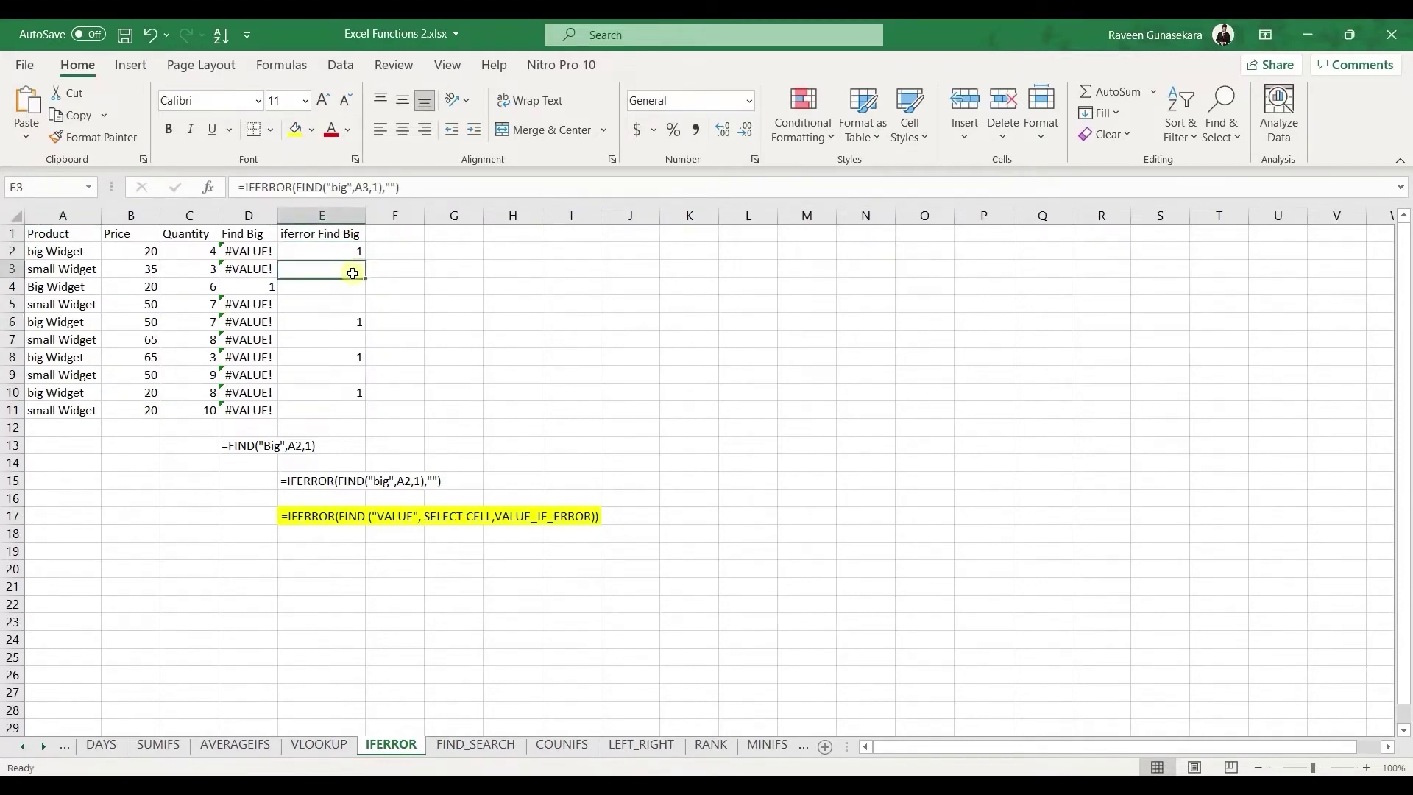
{"action": "left_click", "coordinate": [349, 290]}
{"action": "left_click", "coordinate": [349, 307]}
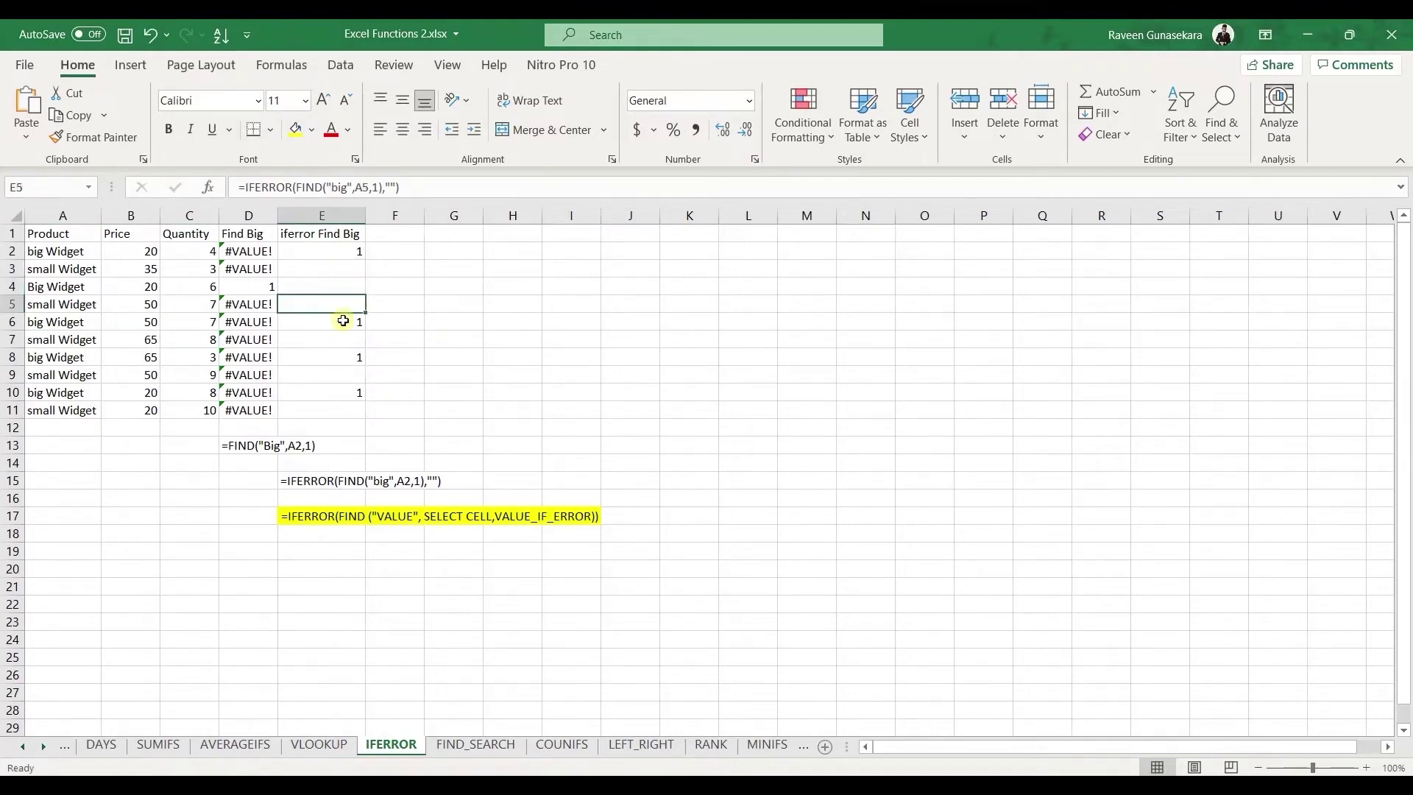
{"action": "left_click", "coordinate": [347, 374]}
{"action": "left_click", "coordinate": [350, 409]}
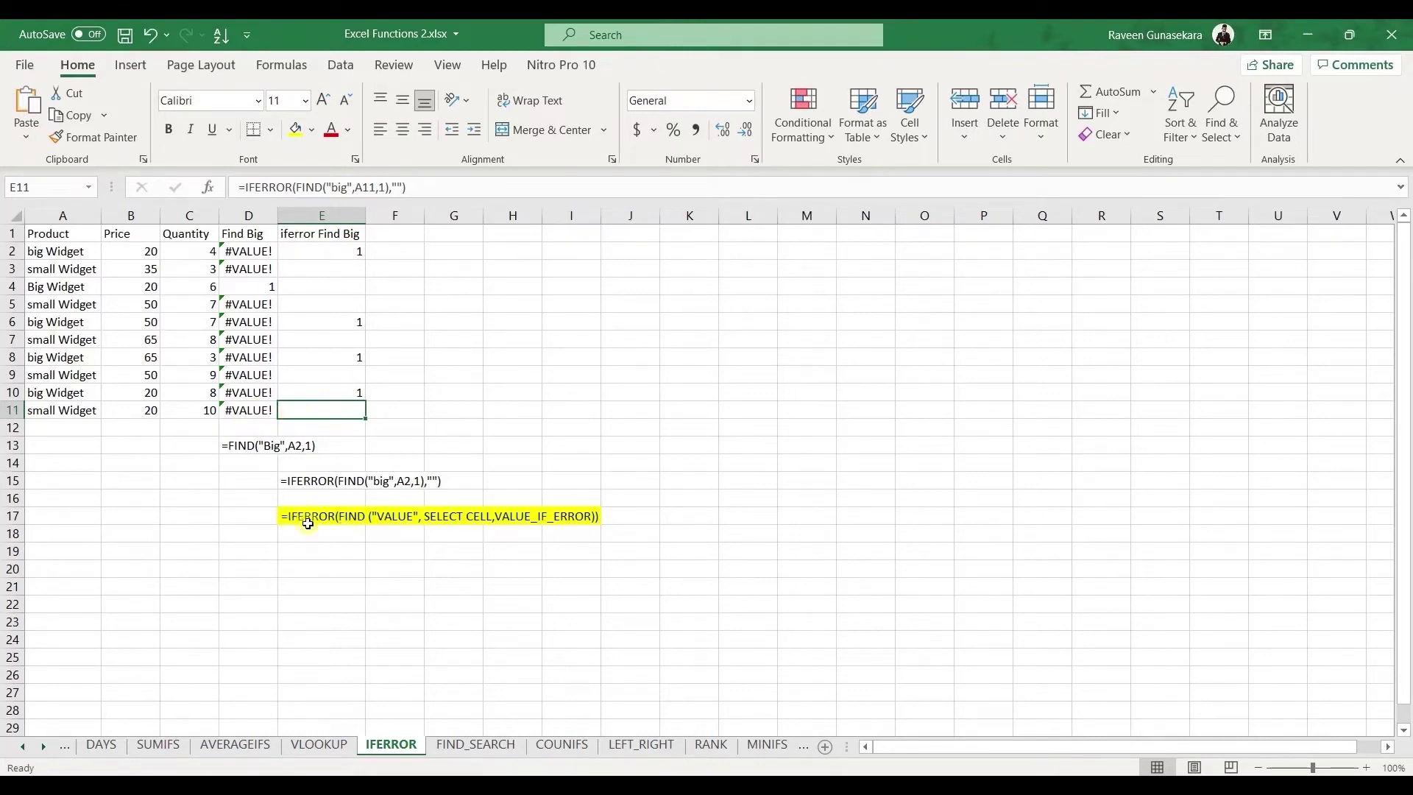
On the FIND_SEARCH sheet, compare the Find big formulas in D2 and D4 with the product name in A4.
{"action": "left_click", "coordinate": [475, 745]}
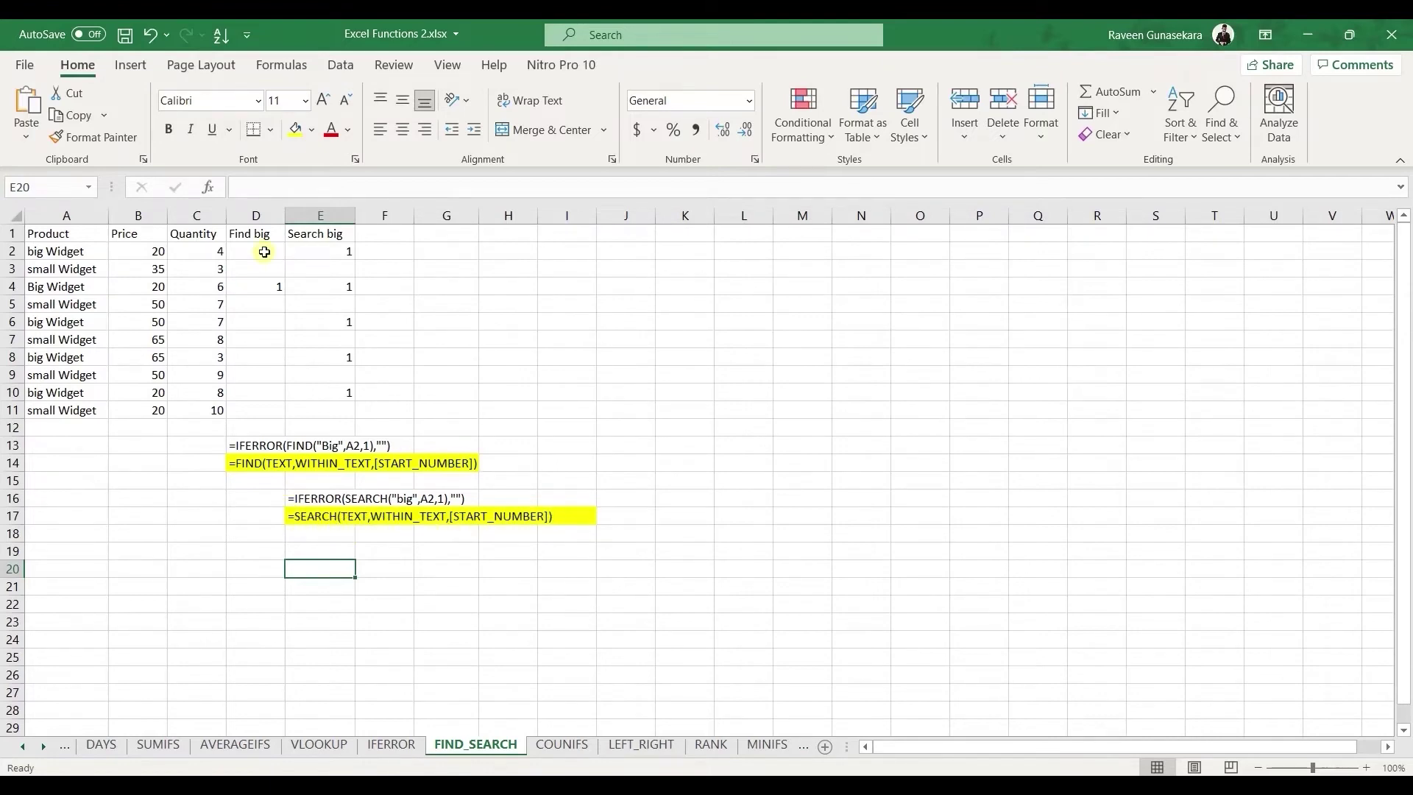
{"action": "left_click", "coordinate": [267, 287]}
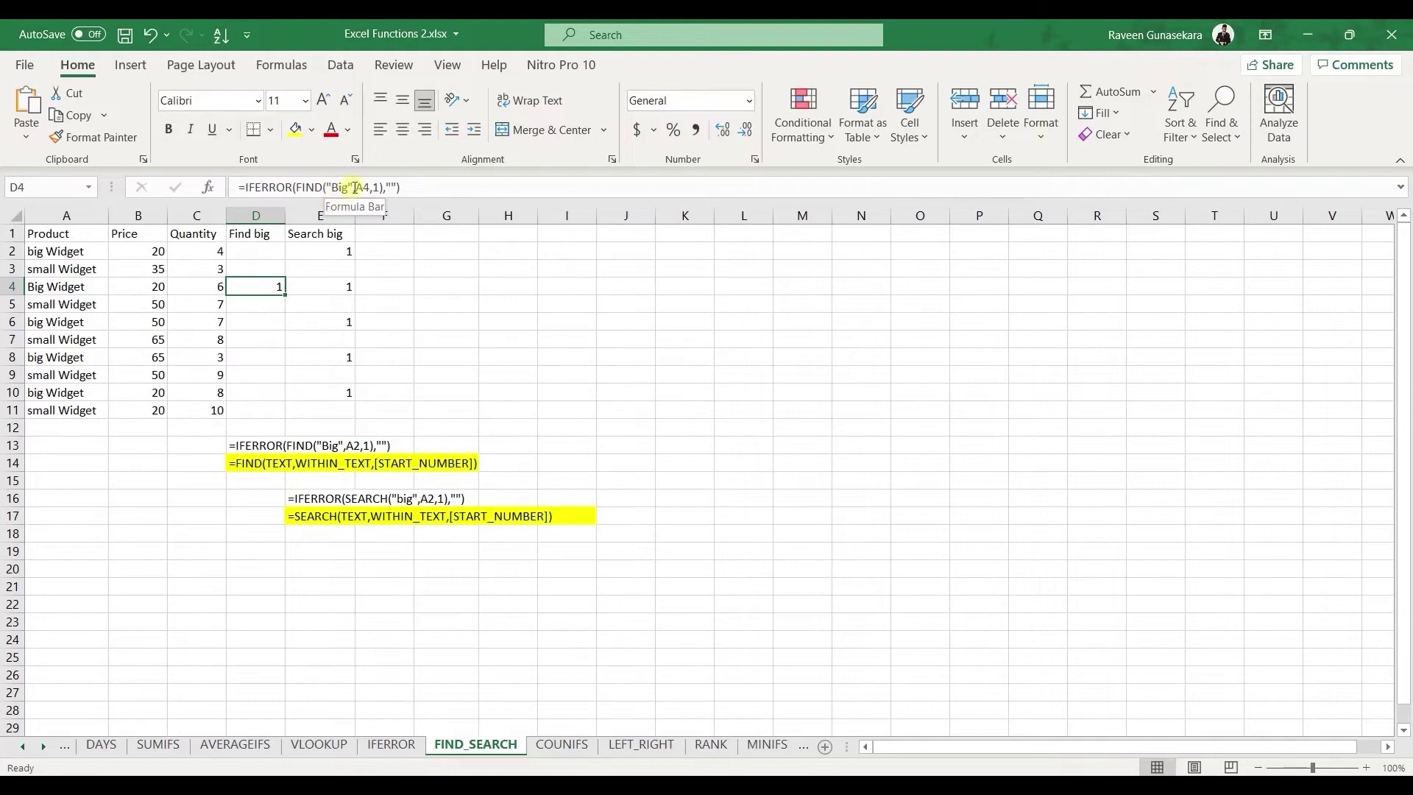
{"action": "left_click", "coordinate": [241, 248]}
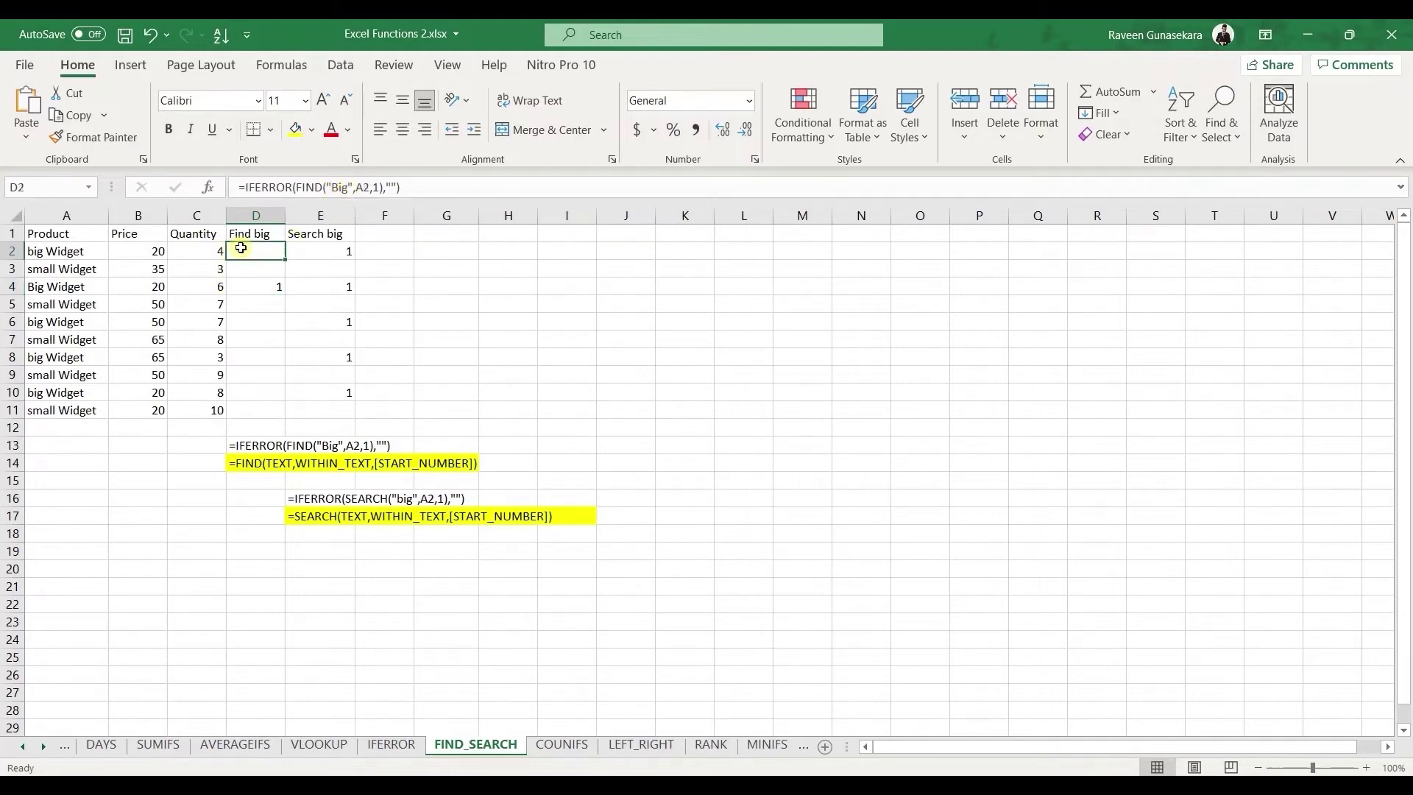
{"action": "key", "text": "Down"}
{"action": "left_click", "coordinate": [269, 249]}
{"action": "left_click", "coordinate": [37, 289]}
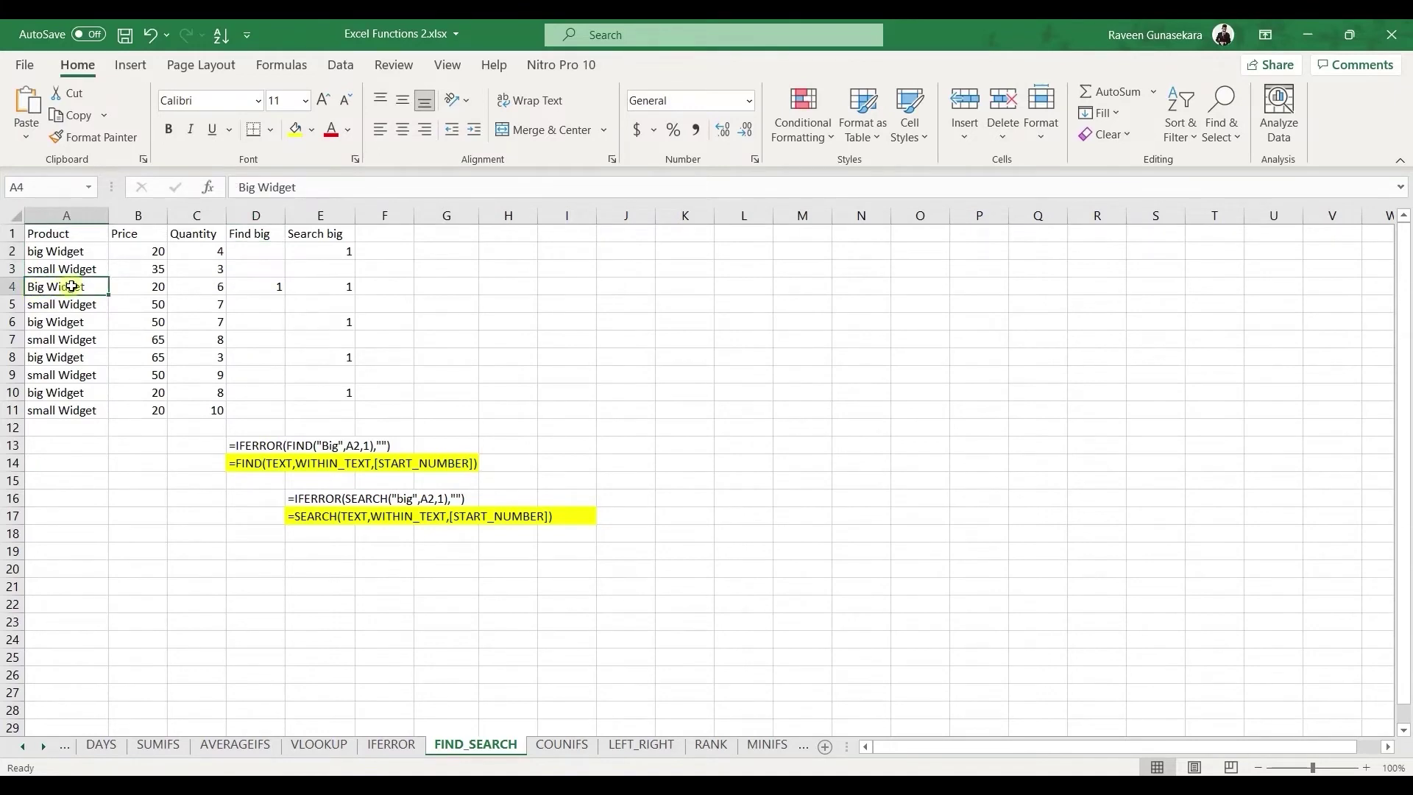
Compare the case-sensitive Find big formulas in D2 and D4 with the Search big formulas in E2 and E4.
{"action": "left_click", "coordinate": [276, 288]}
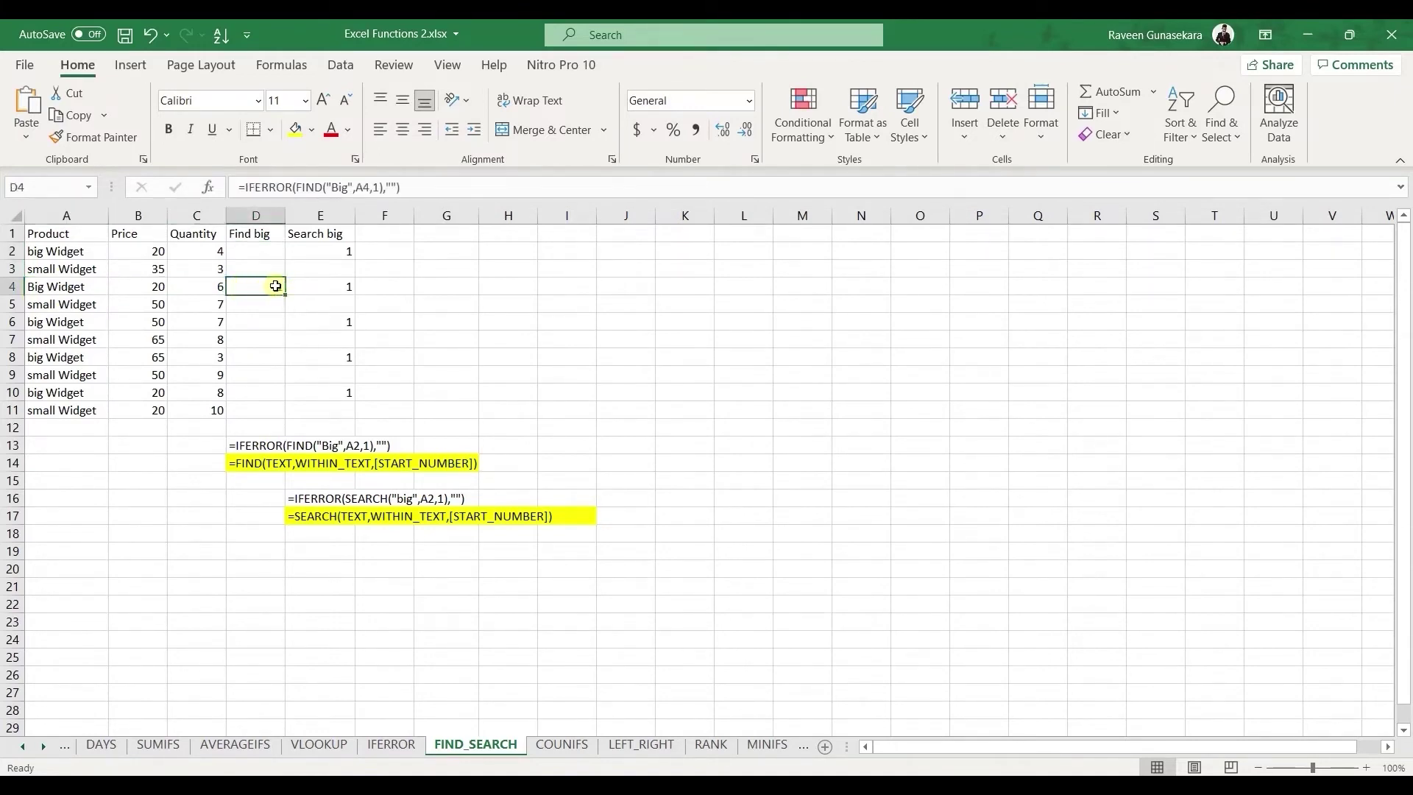
{"action": "left_click_drag", "start_coordinate": [284, 293], "coordinate": [265, 412]}
{"action": "left_click_drag", "start_coordinate": [261, 252], "coordinate": [262, 266]}
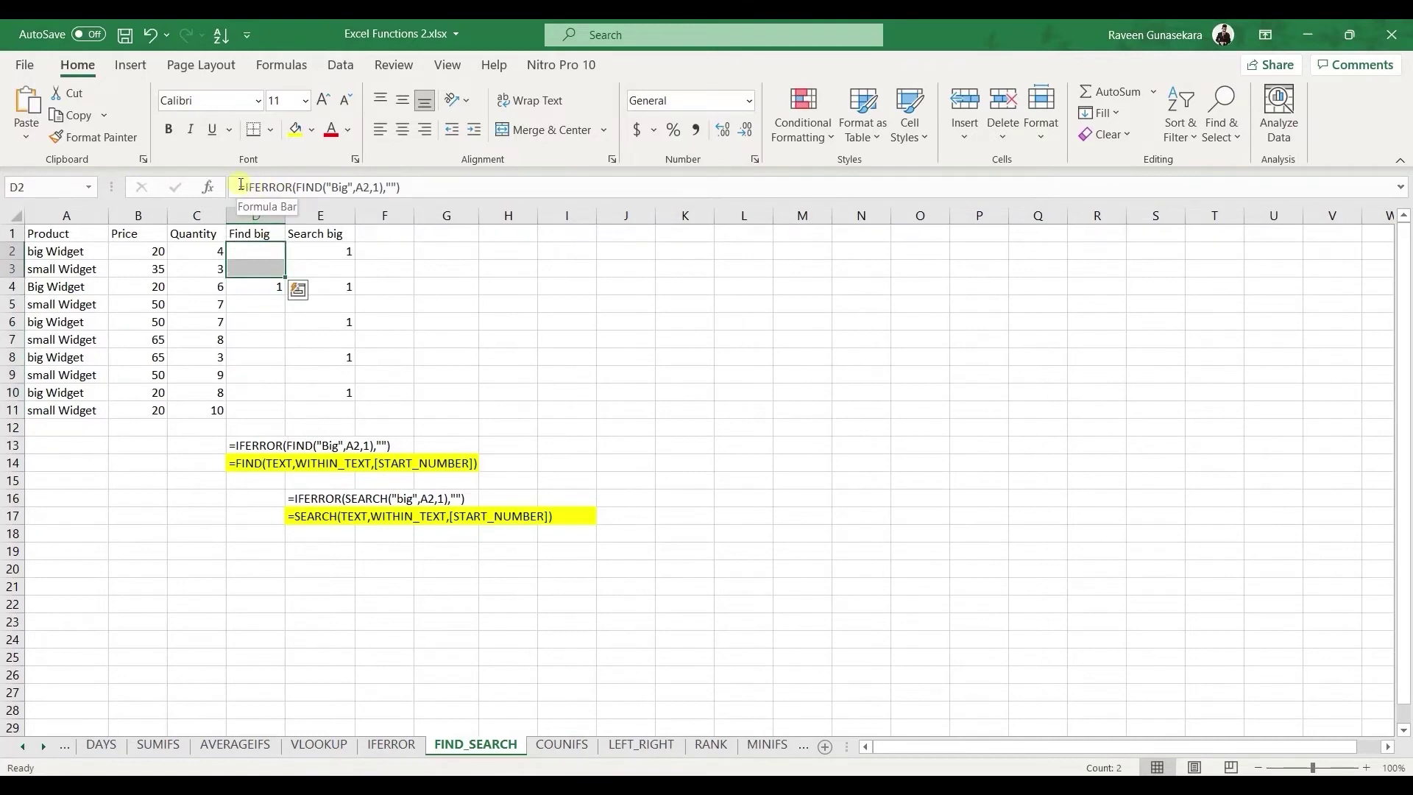
{"action": "left_click", "coordinate": [261, 287]}
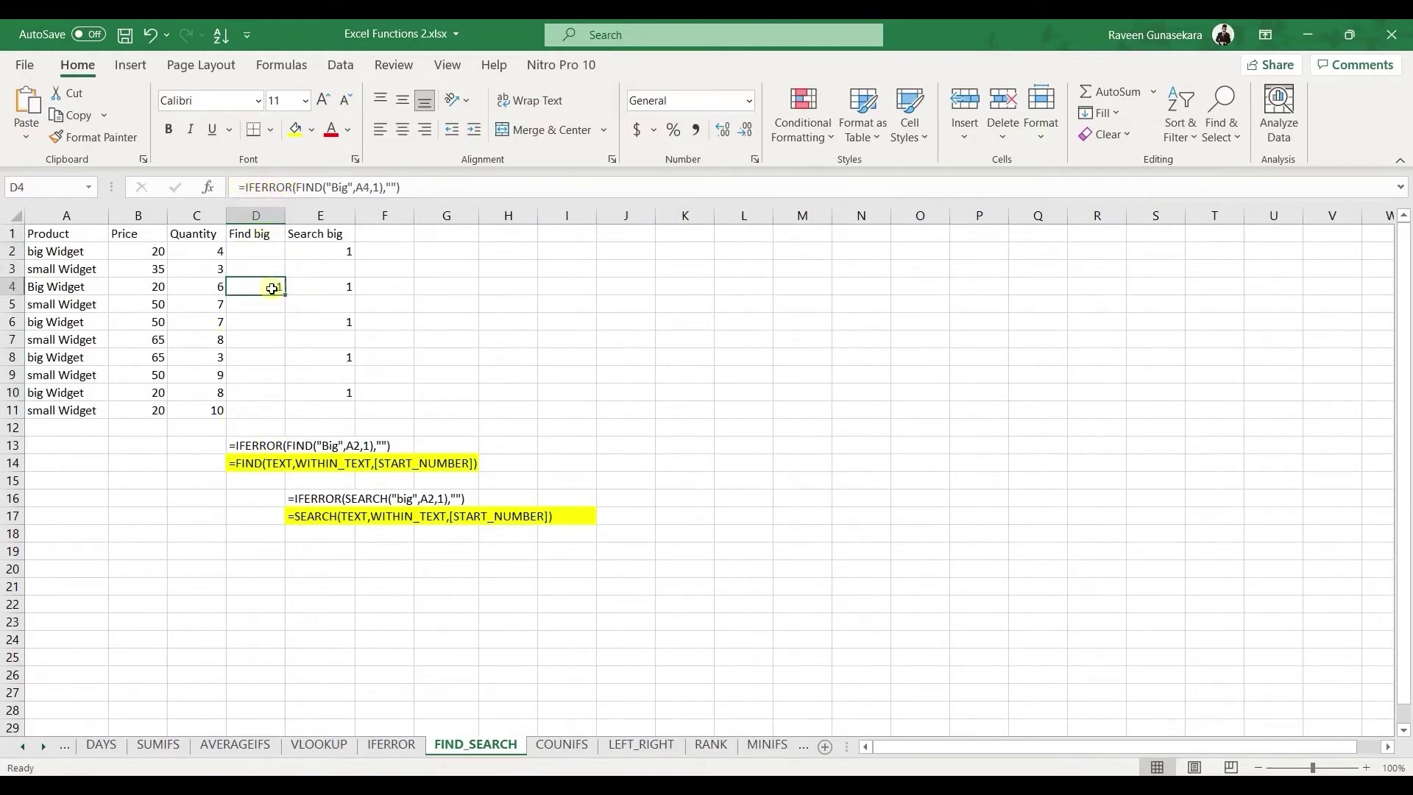
{"action": "left_click", "coordinate": [312, 250]}
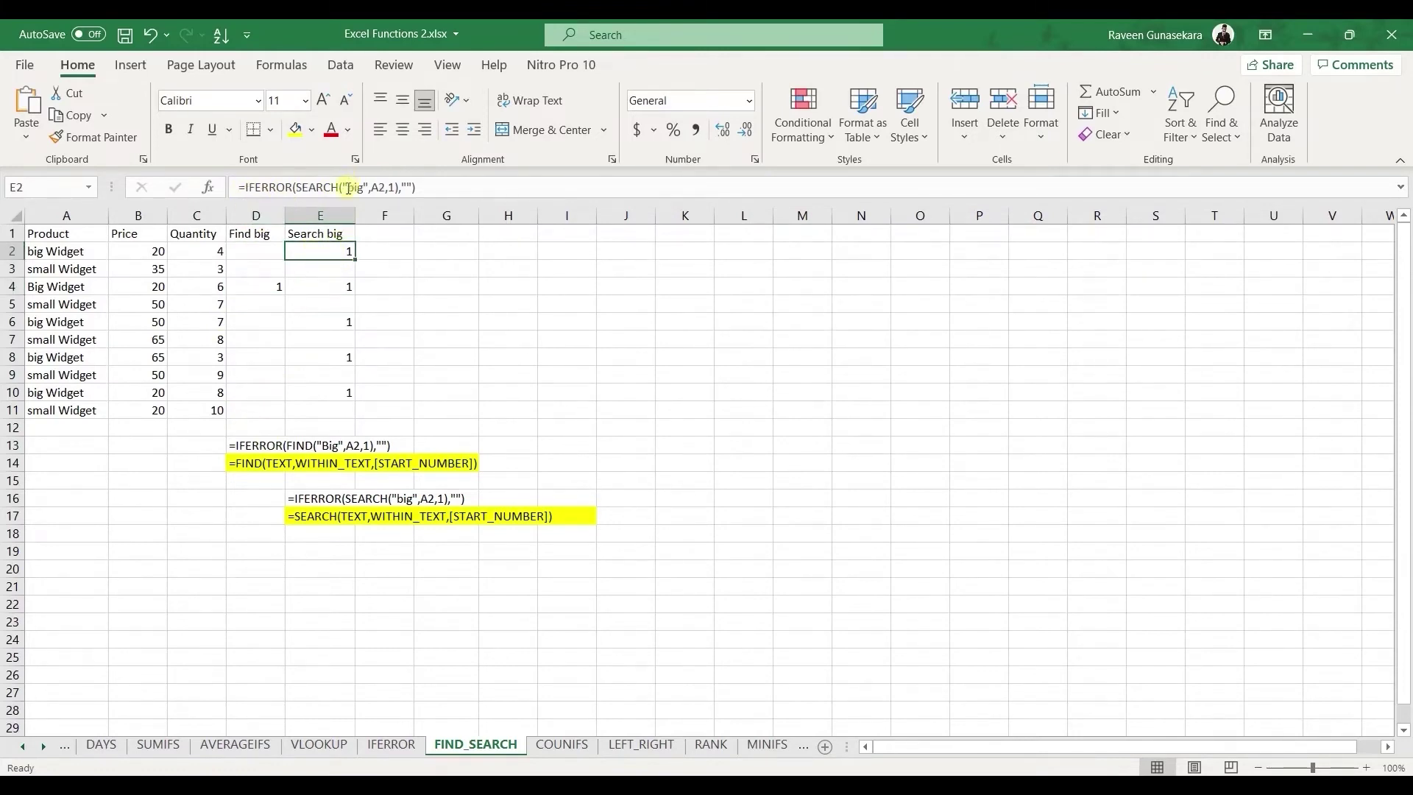
{"action": "left_click", "coordinate": [346, 288]}
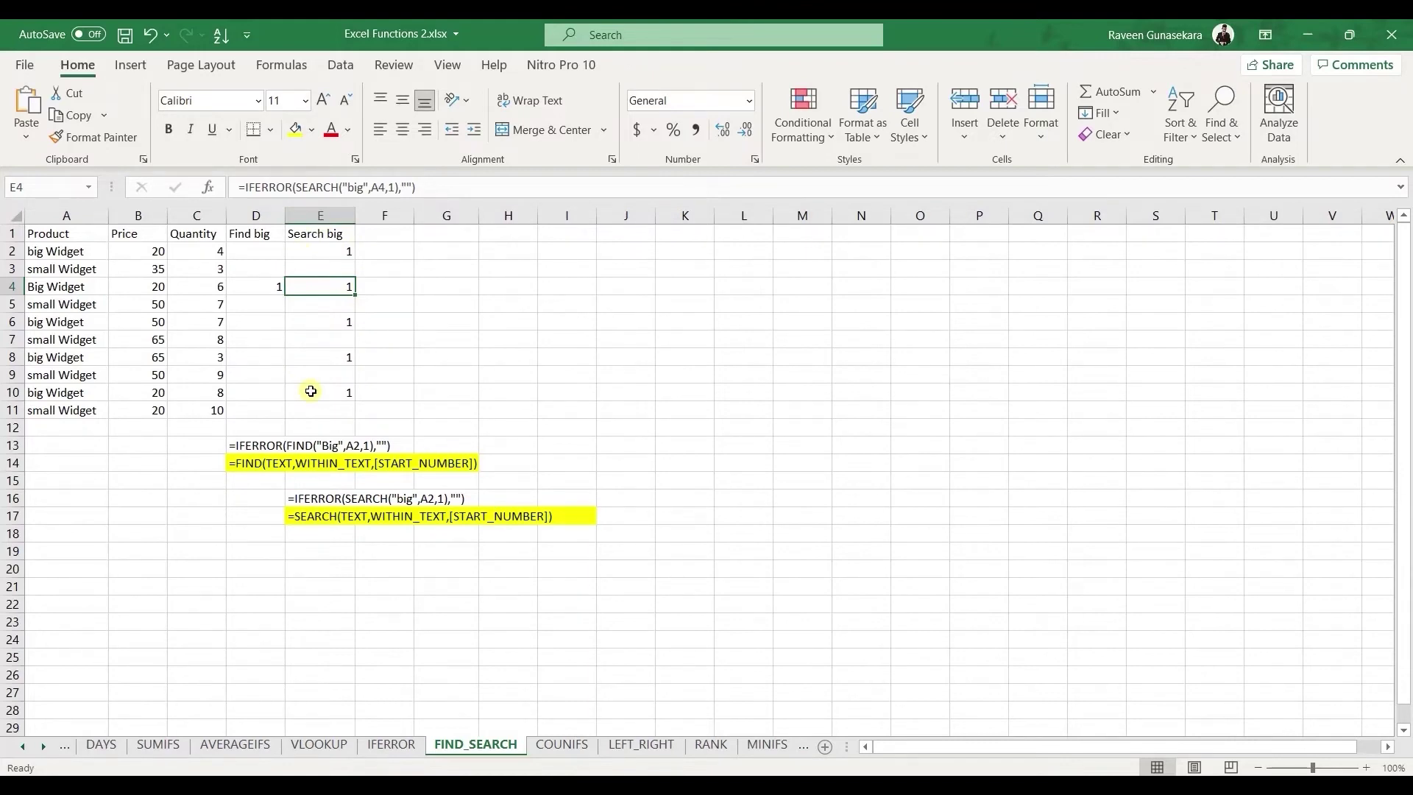
On the COUNIFS sheet, review the COUNTIFS syntax in G10 and the range and criteria of the formula in G2.
{"action": "left_click", "coordinate": [554, 745]}
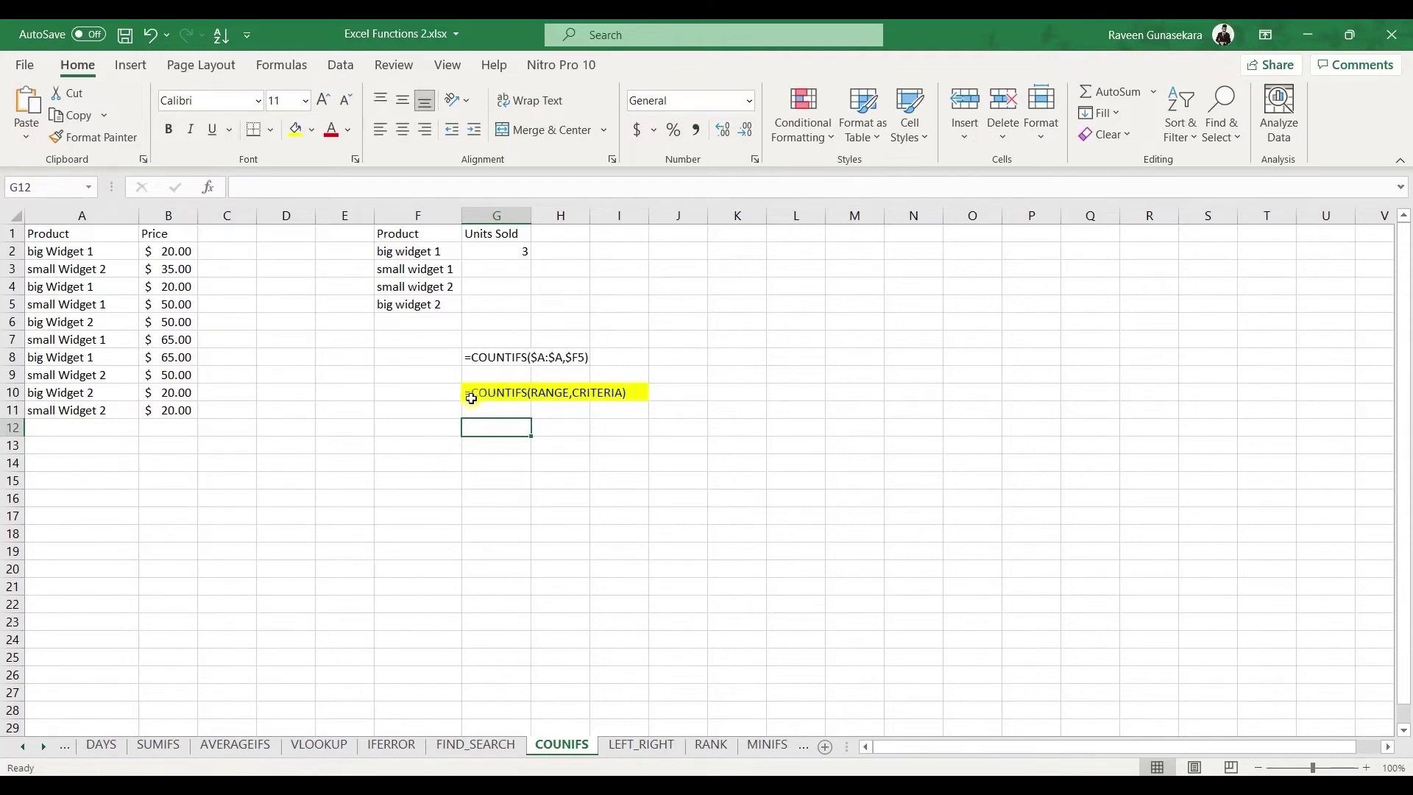
{"action": "left_click", "coordinate": [471, 395]}
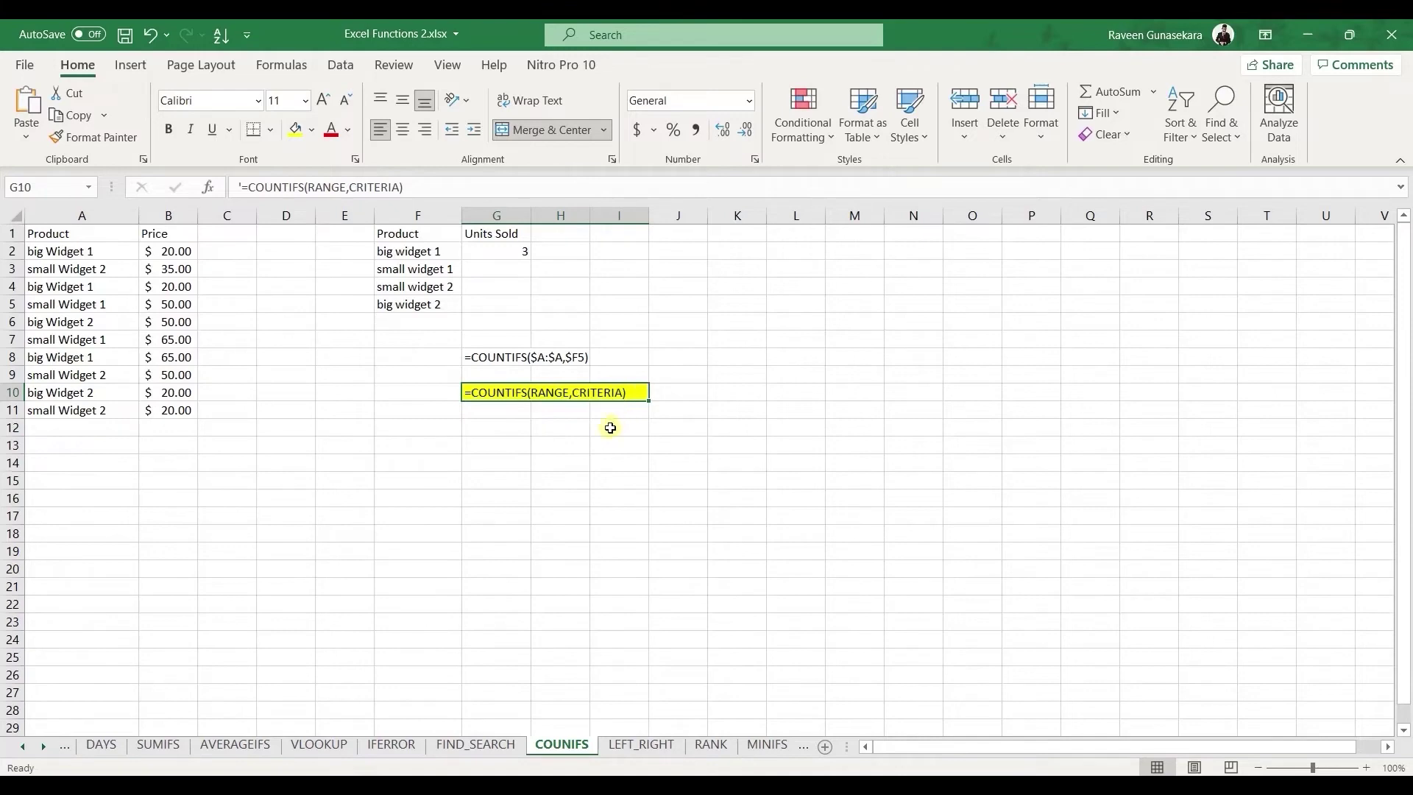
{"action": "left_click", "coordinate": [500, 253]}
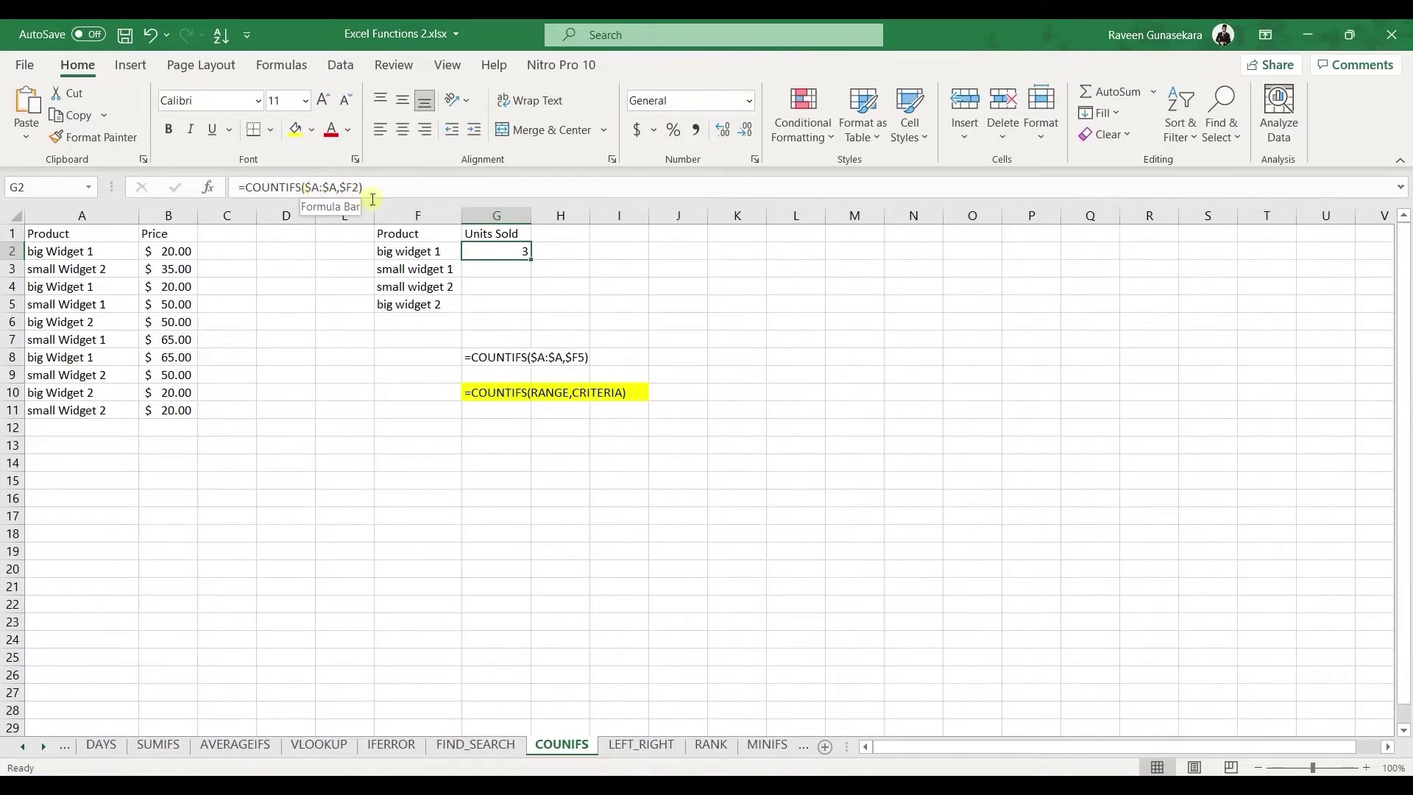
{"action": "double_click", "coordinate": [524, 251]}
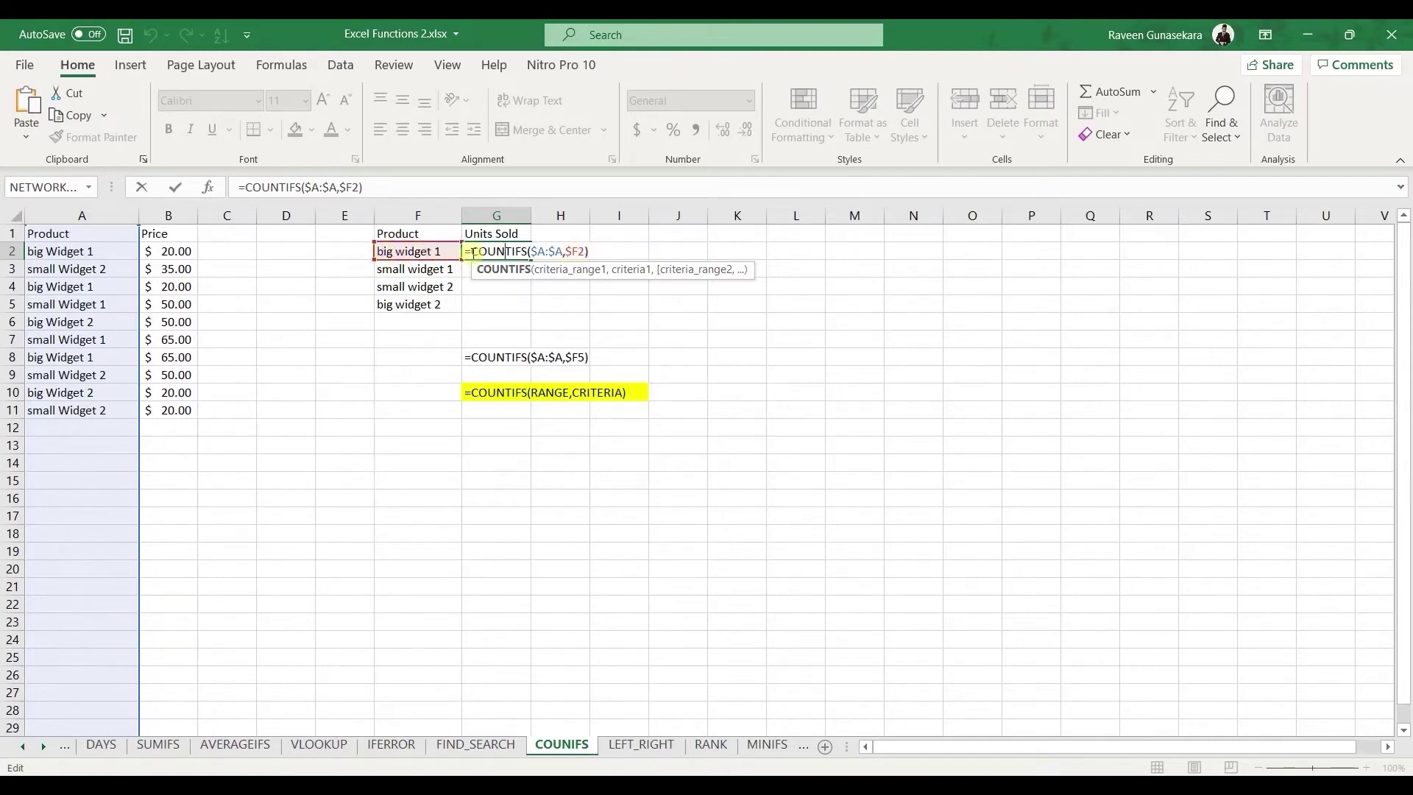
{"action": "left_click", "coordinate": [509, 285]}
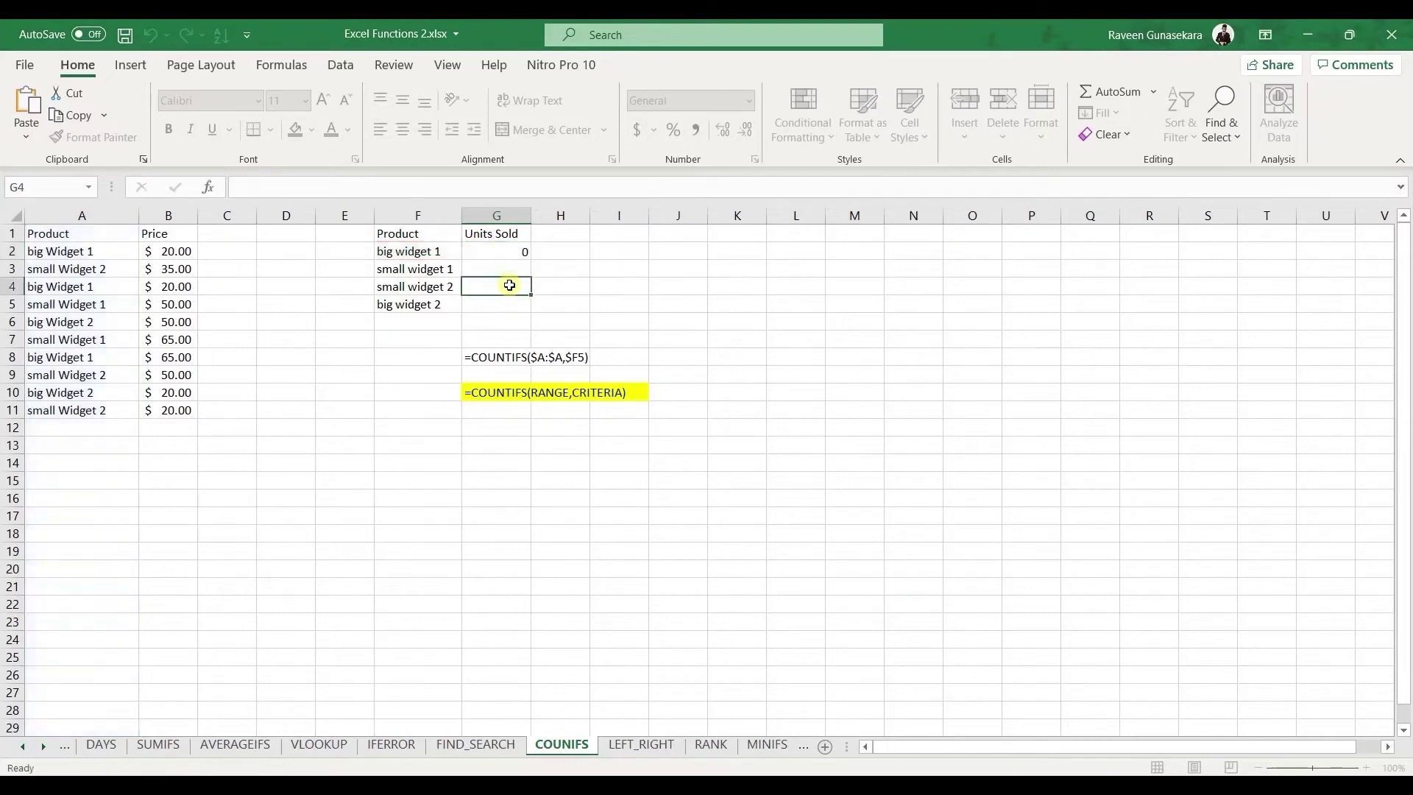
Fill the Units Sold COUNTIFS formula from G2 down to G5.
{"action": "left_click", "coordinate": [485, 251]}
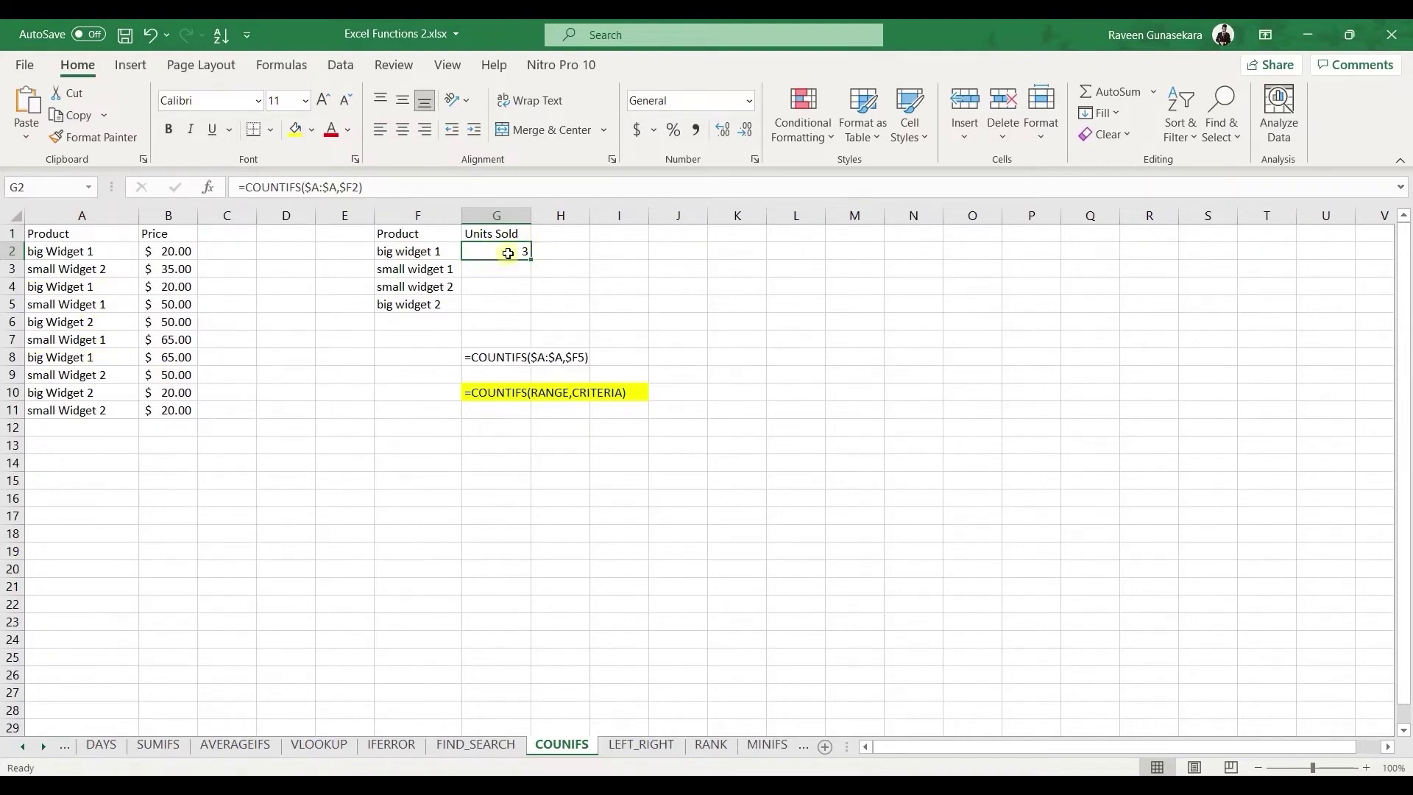
{"action": "left_click_drag", "start_coordinate": [531, 257], "coordinate": [527, 309]}
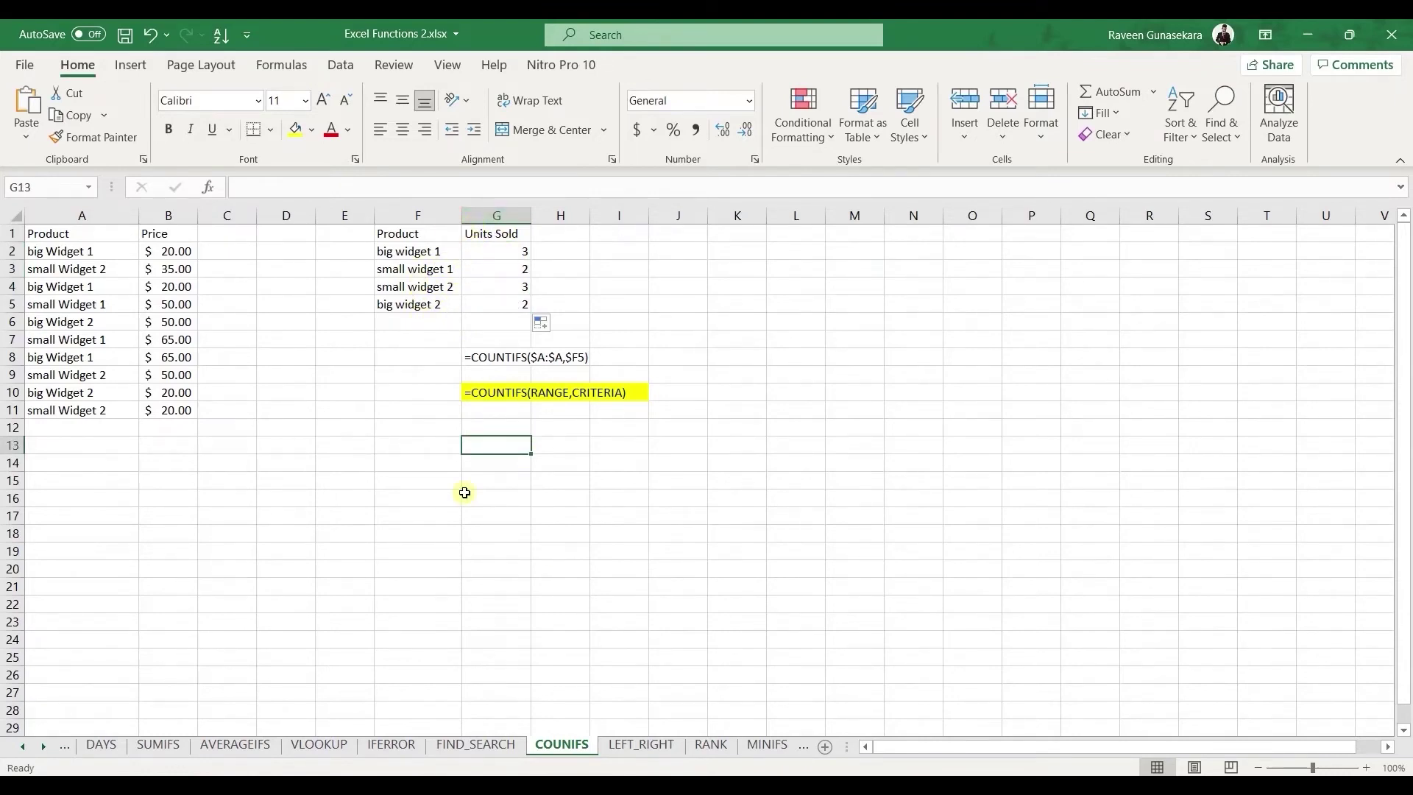
On the LEFT_RIGHT sheet, review the LEFT syntax in C9, the RIGHT syntax in D11 and the source customer number in A2.
{"action": "left_click", "coordinate": [638, 747]}
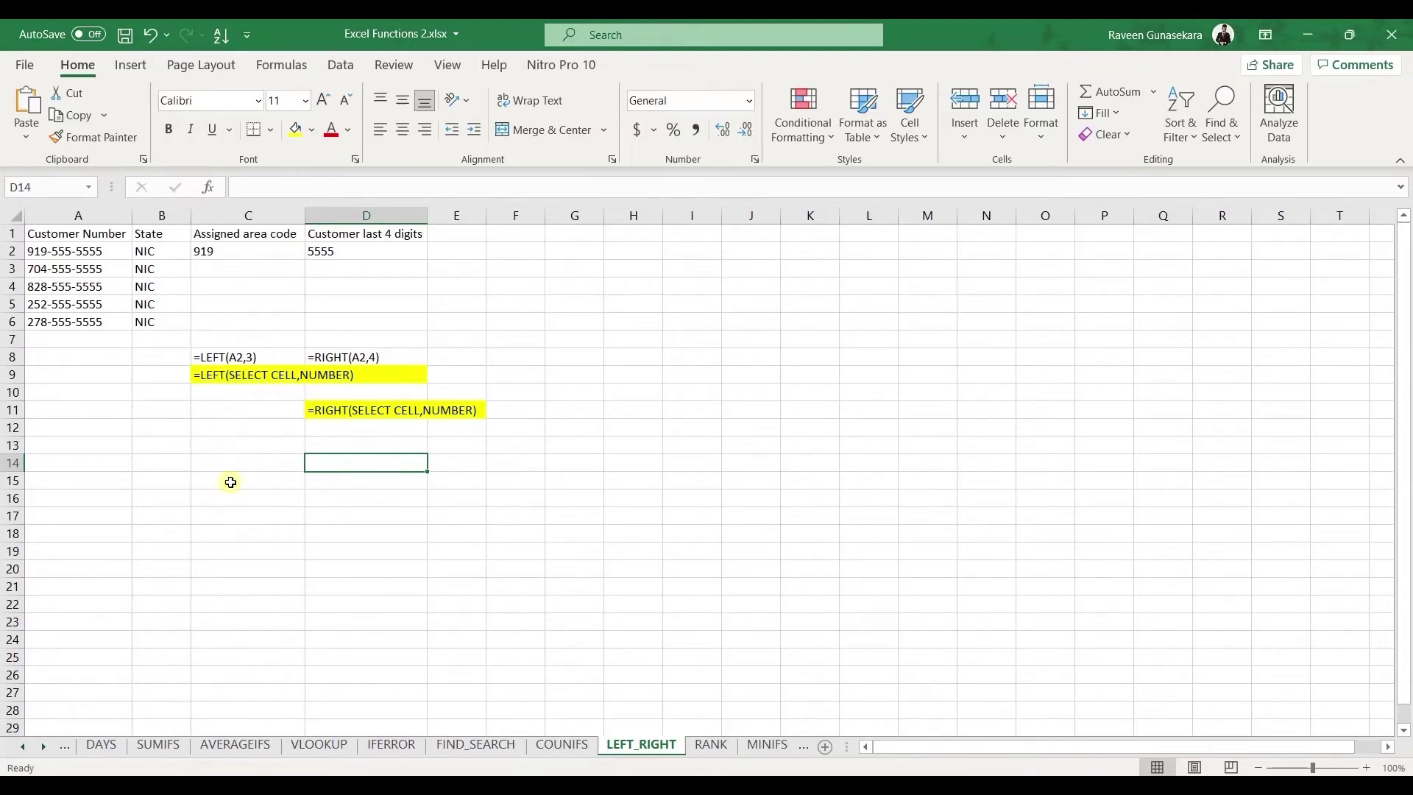
{"action": "left_click", "coordinate": [210, 377]}
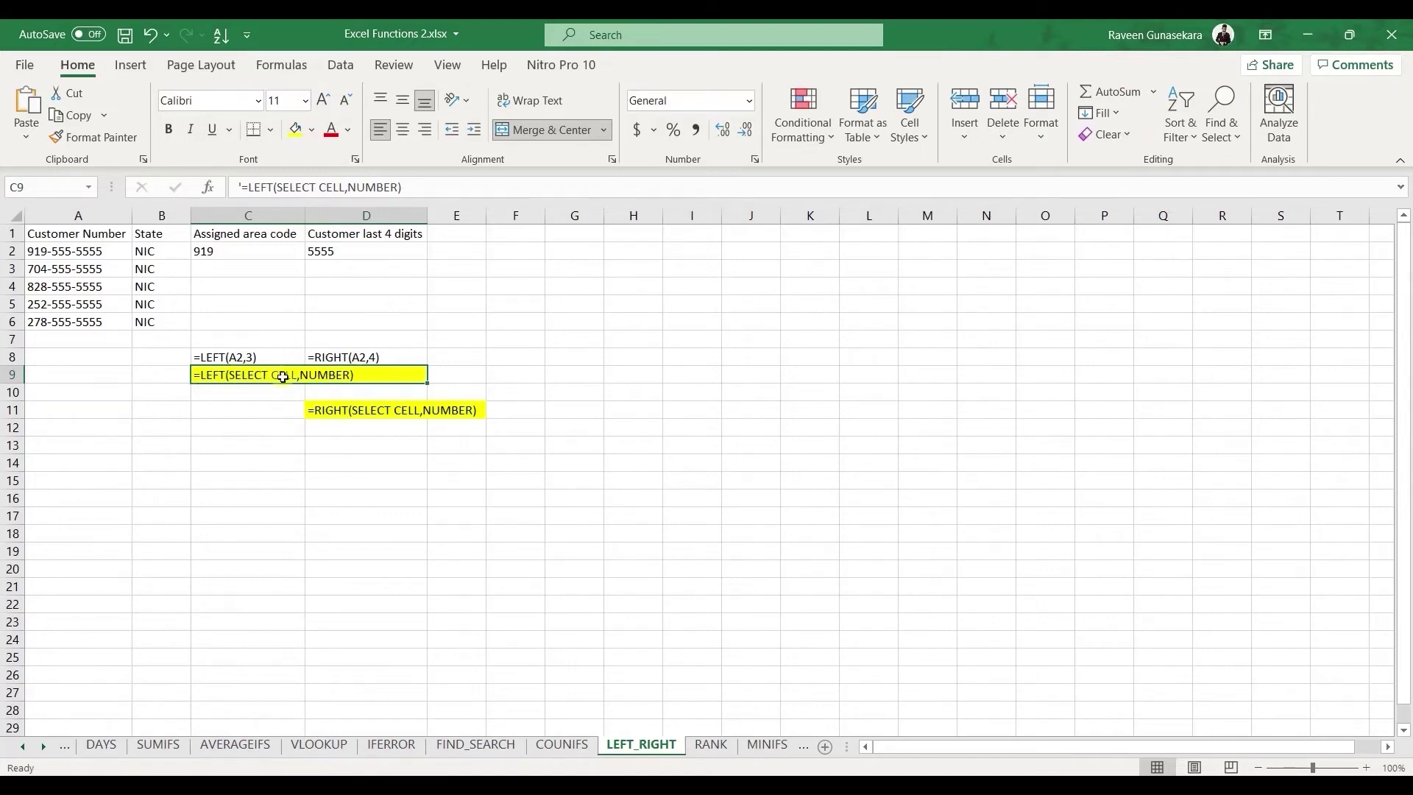
{"action": "left_click", "coordinate": [323, 410]}
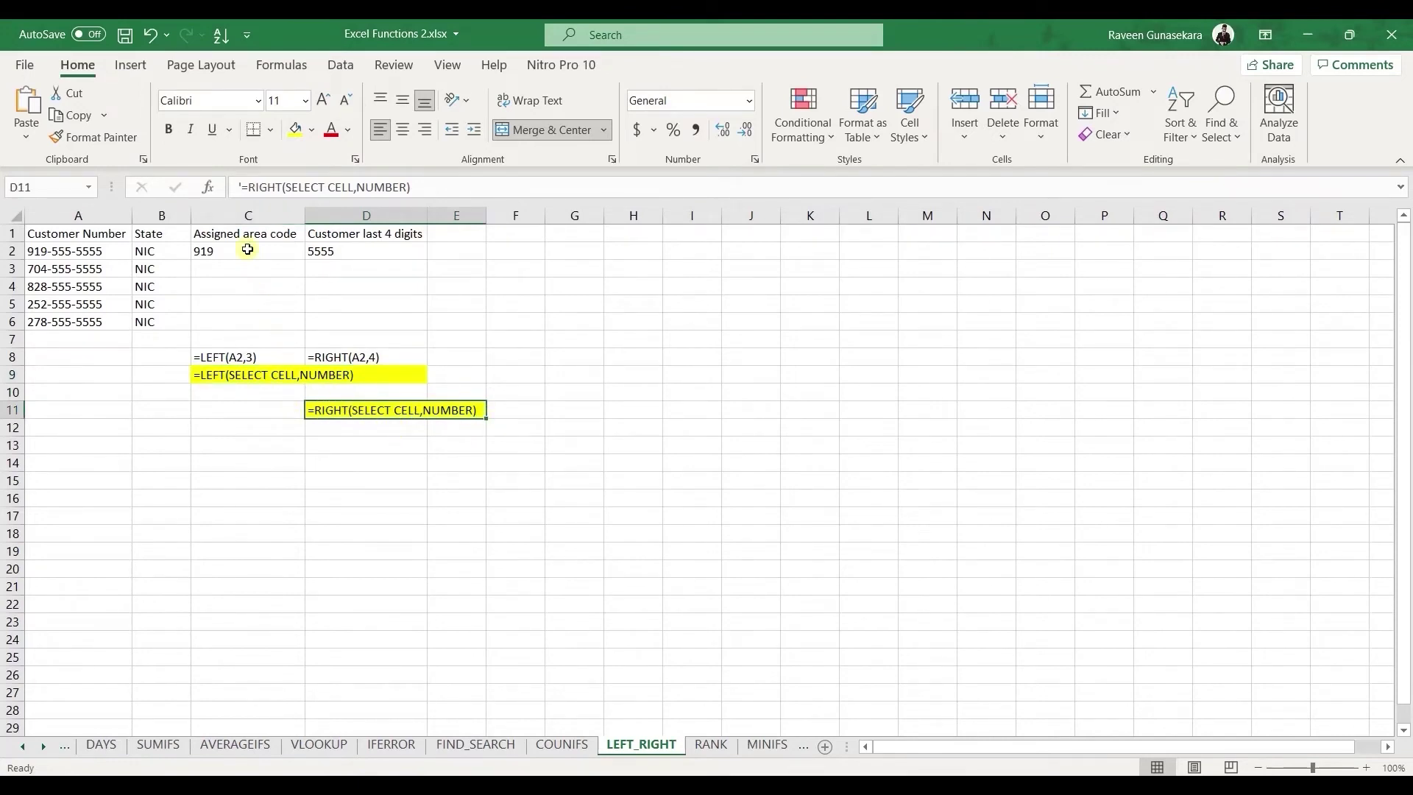
{"action": "left_click", "coordinate": [220, 375]}
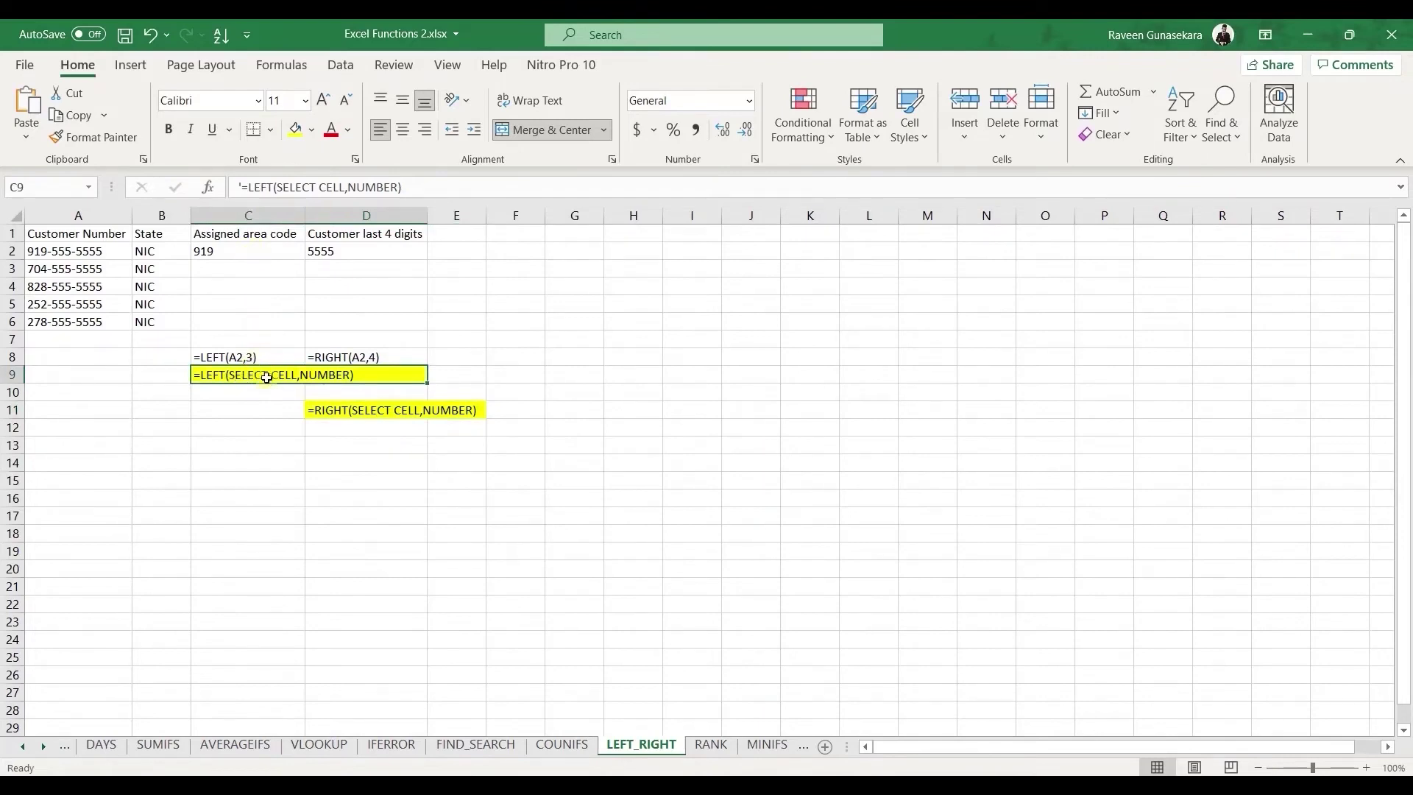
{"action": "left_click", "coordinate": [70, 251]}
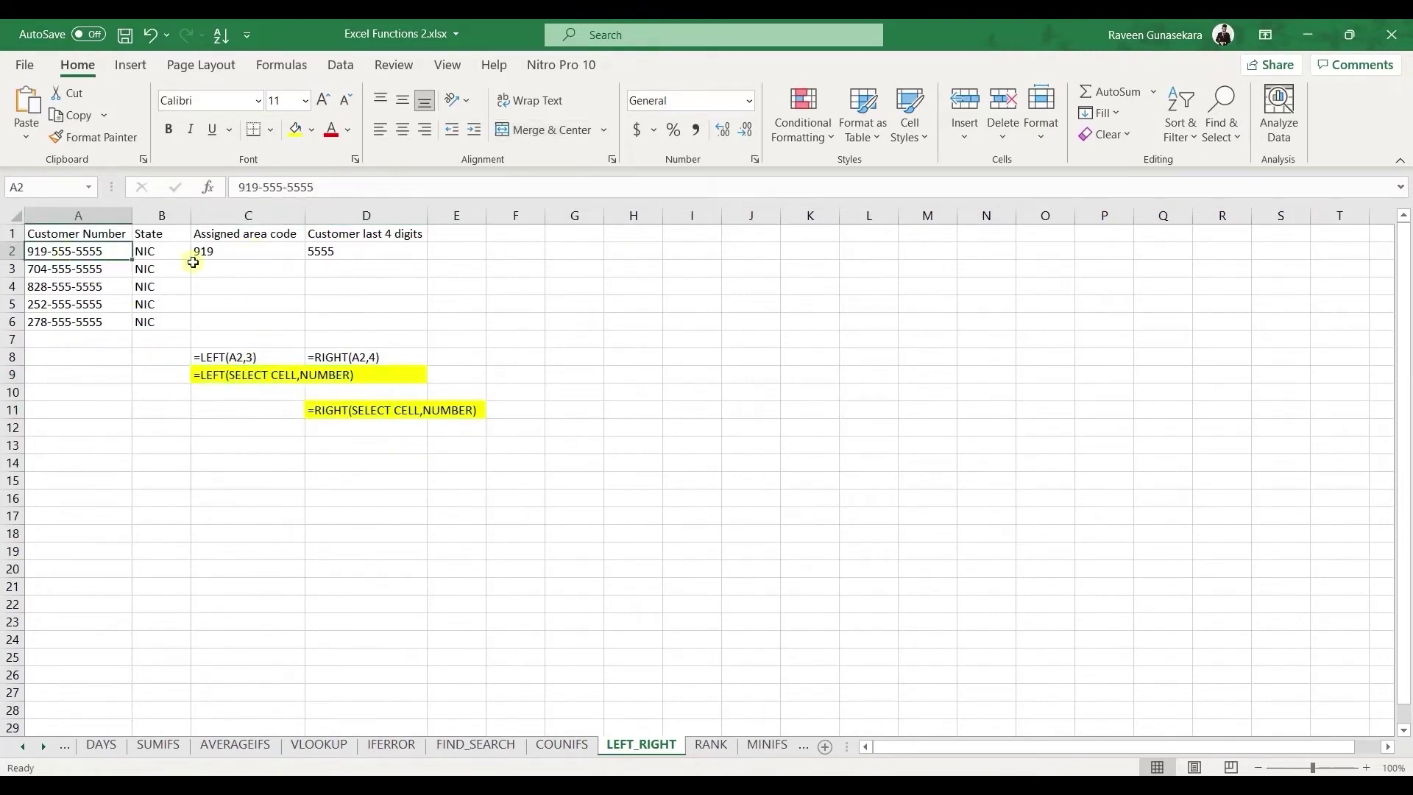
Fill the Assigned area code formula =LEFT(A2,3) from C2 down to C6.
{"action": "left_click", "coordinate": [242, 252]}
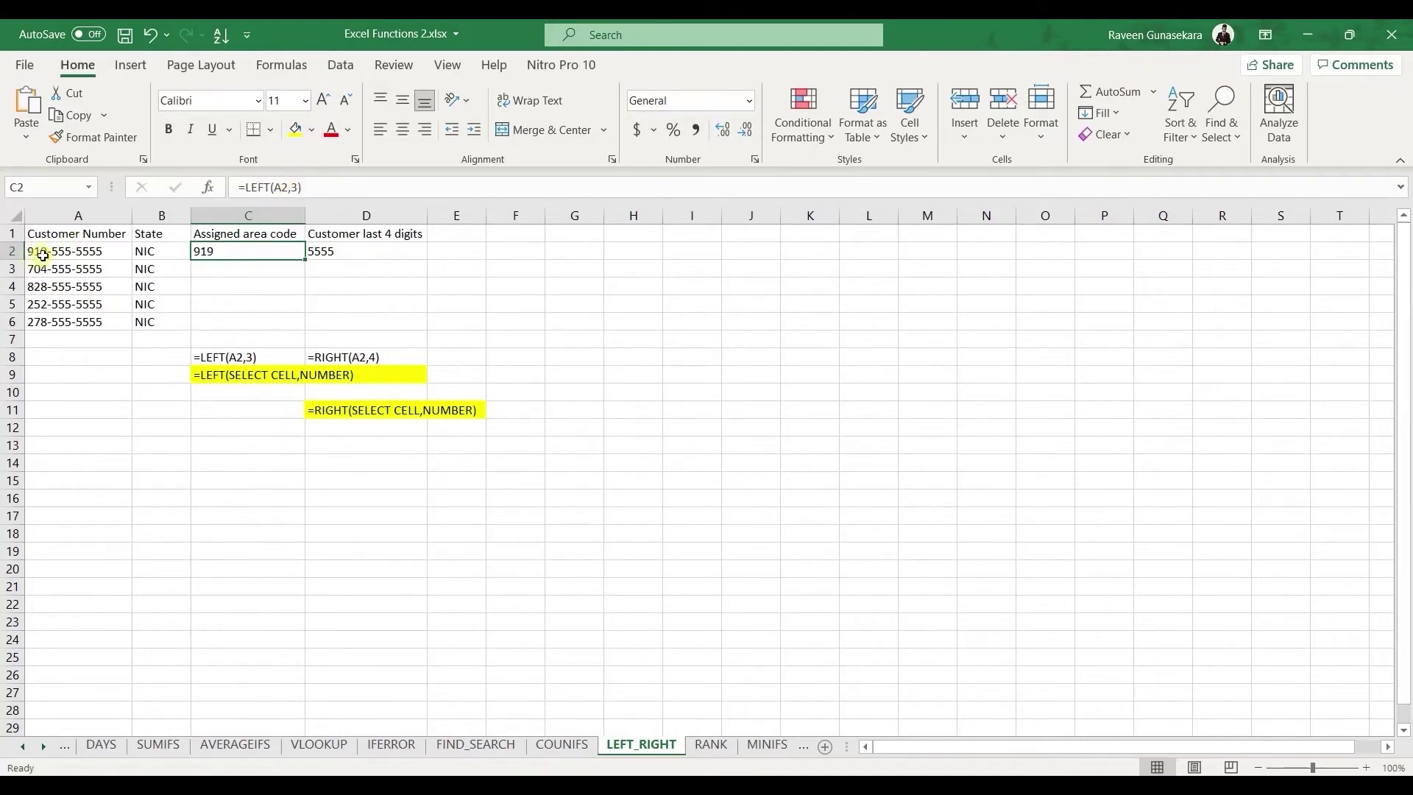
{"action": "left_click_drag", "start_coordinate": [304, 260], "coordinate": [294, 336]}
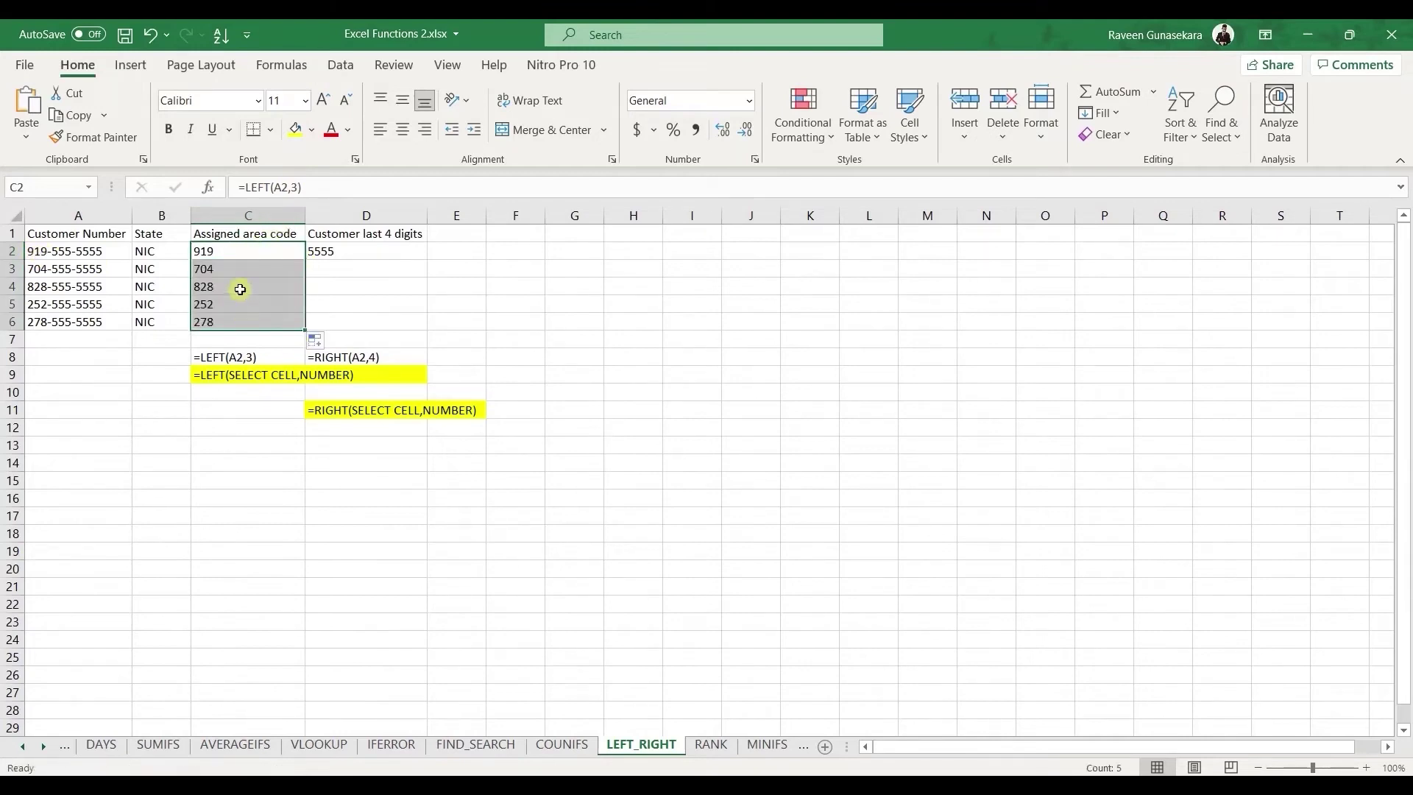
Compare the RIGHT formula in D2 with the last four digits of the customer number in A2.
{"action": "left_click", "coordinate": [351, 251]}
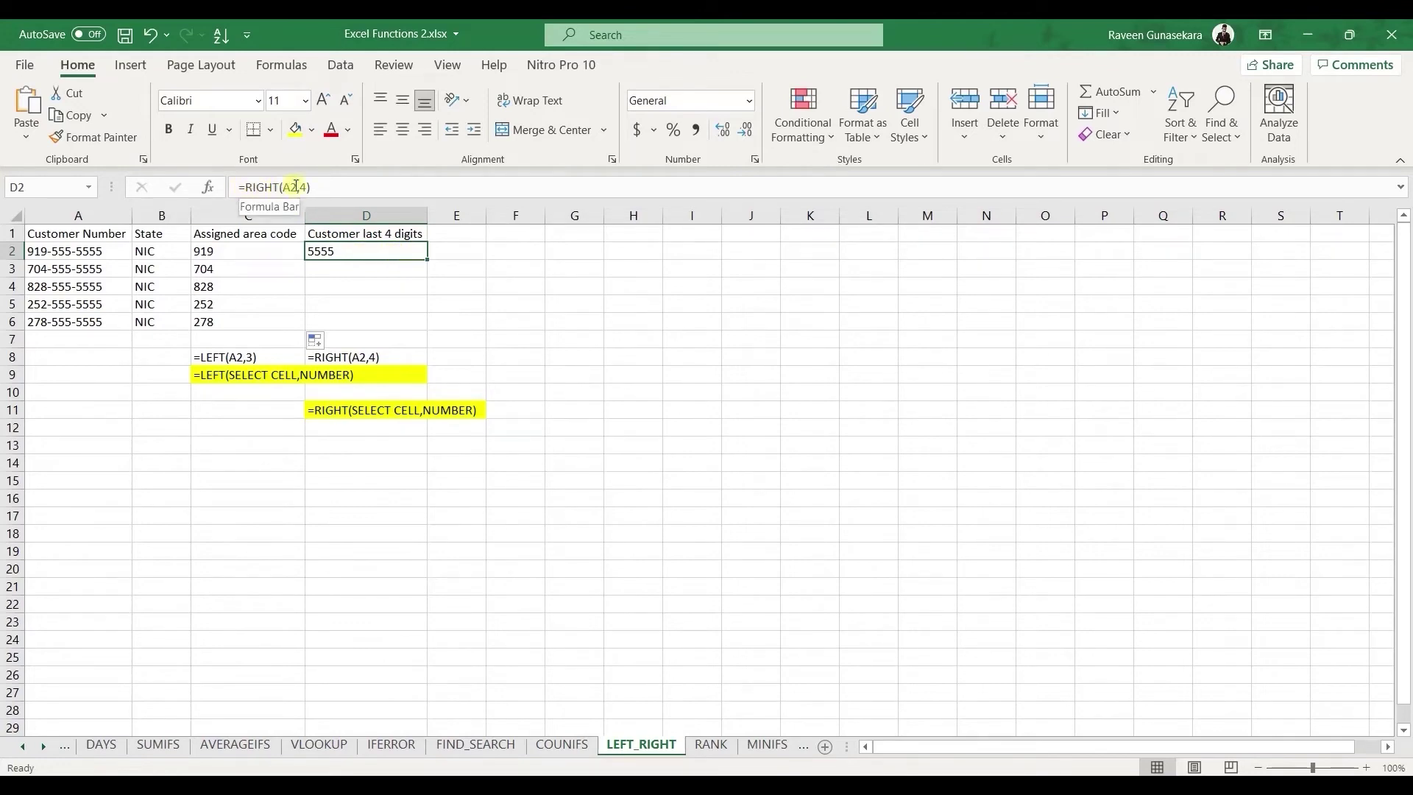
{"action": "left_click", "coordinate": [87, 251]}
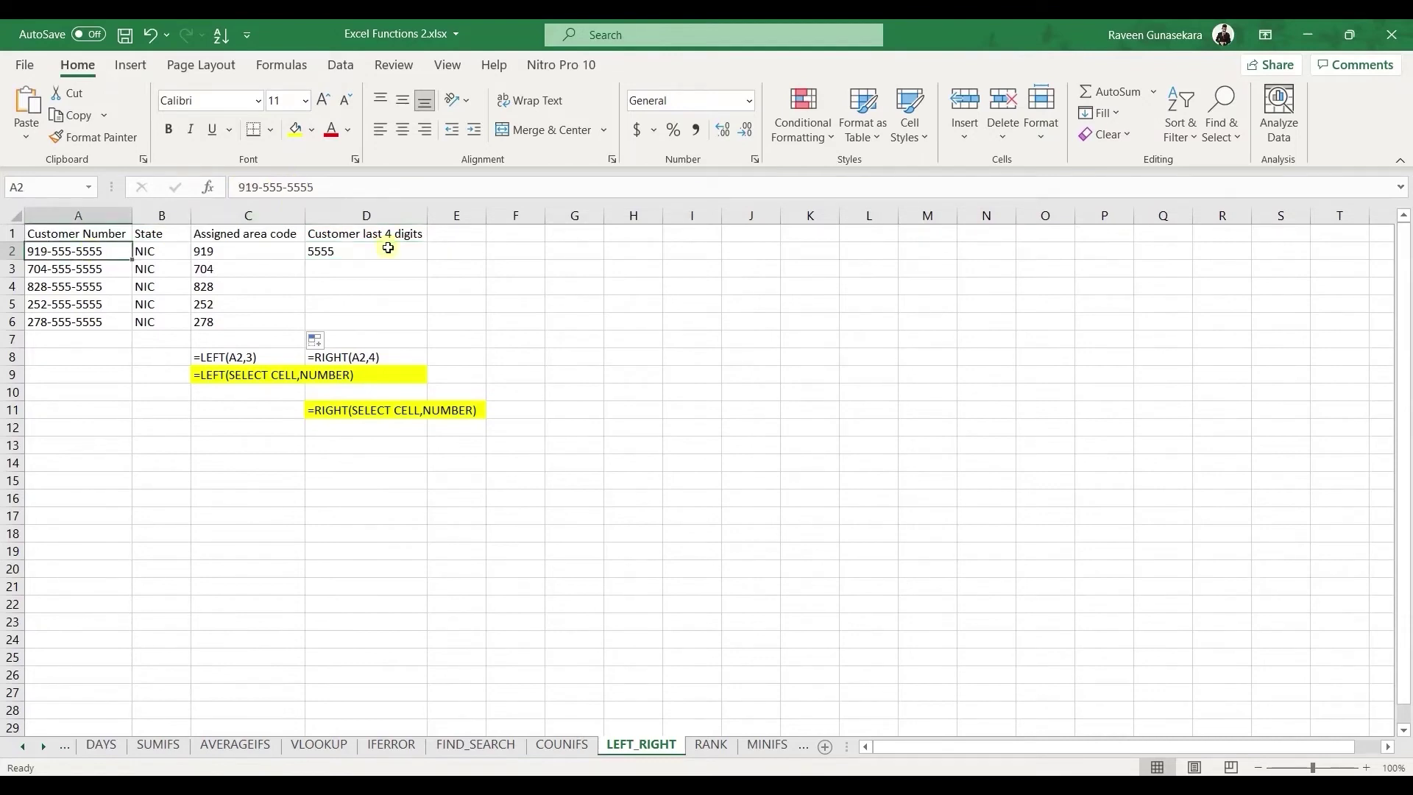
{"action": "left_click", "coordinate": [358, 253]}
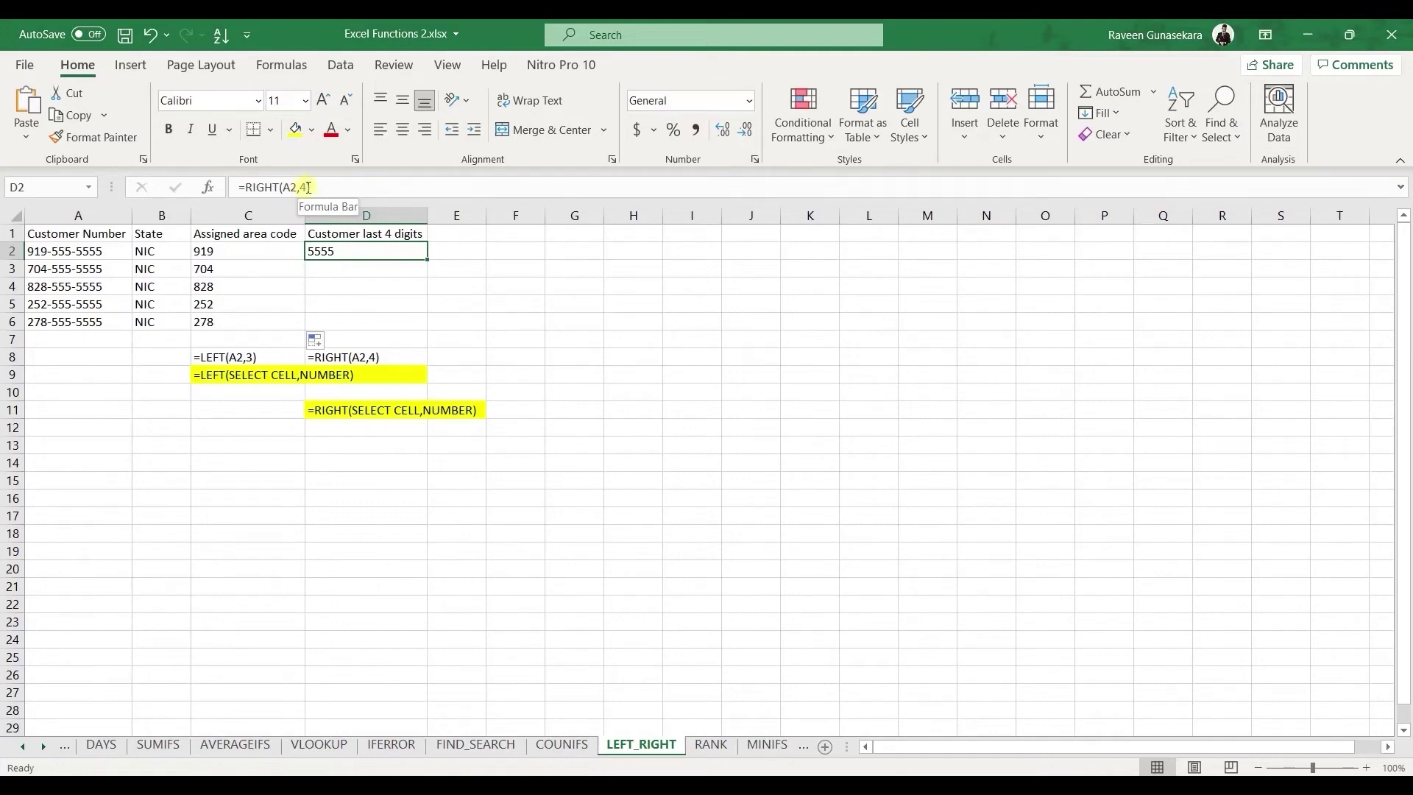
{"action": "left_click", "coordinate": [87, 251]}
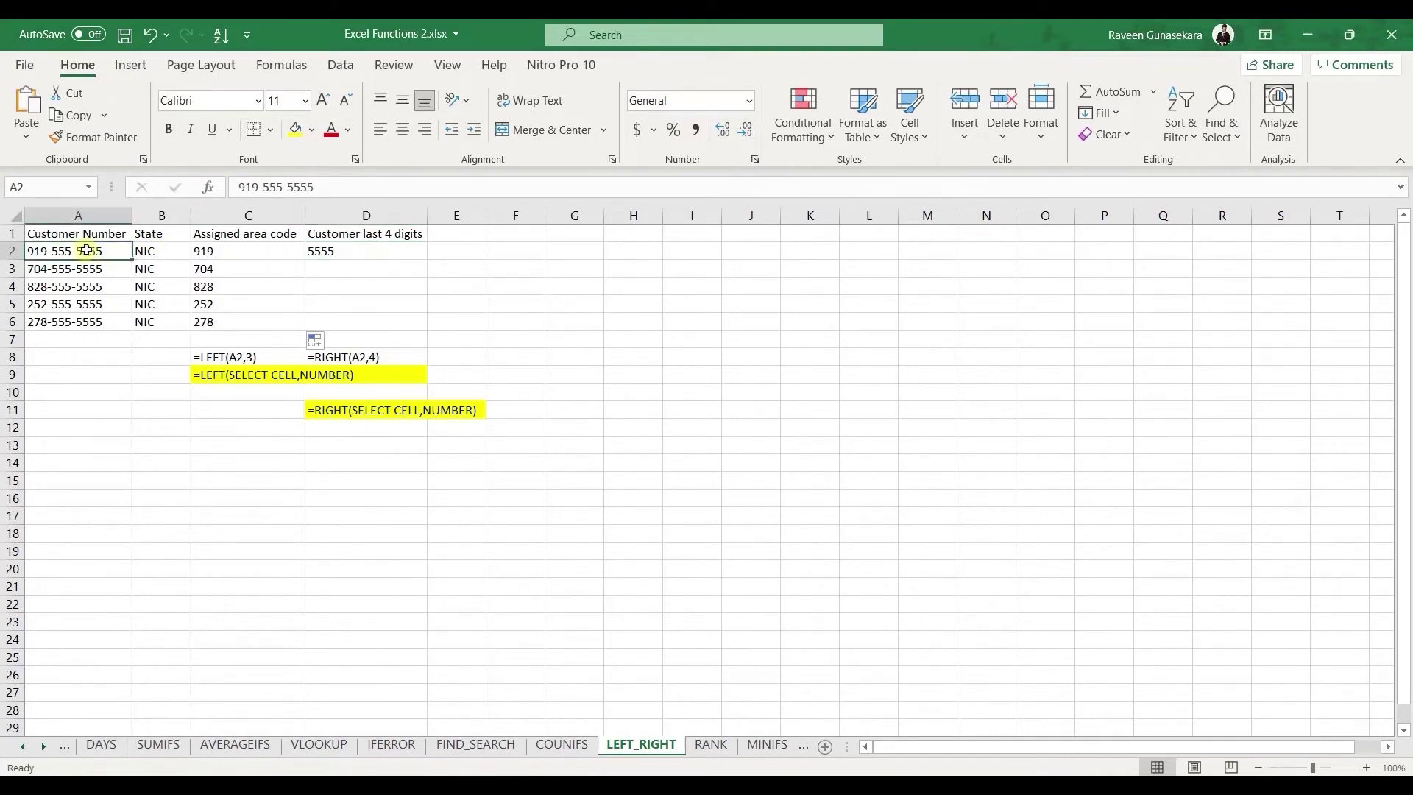
{"action": "double_click", "coordinate": [87, 251]}
{"action": "double_click", "coordinate": [87, 251]}
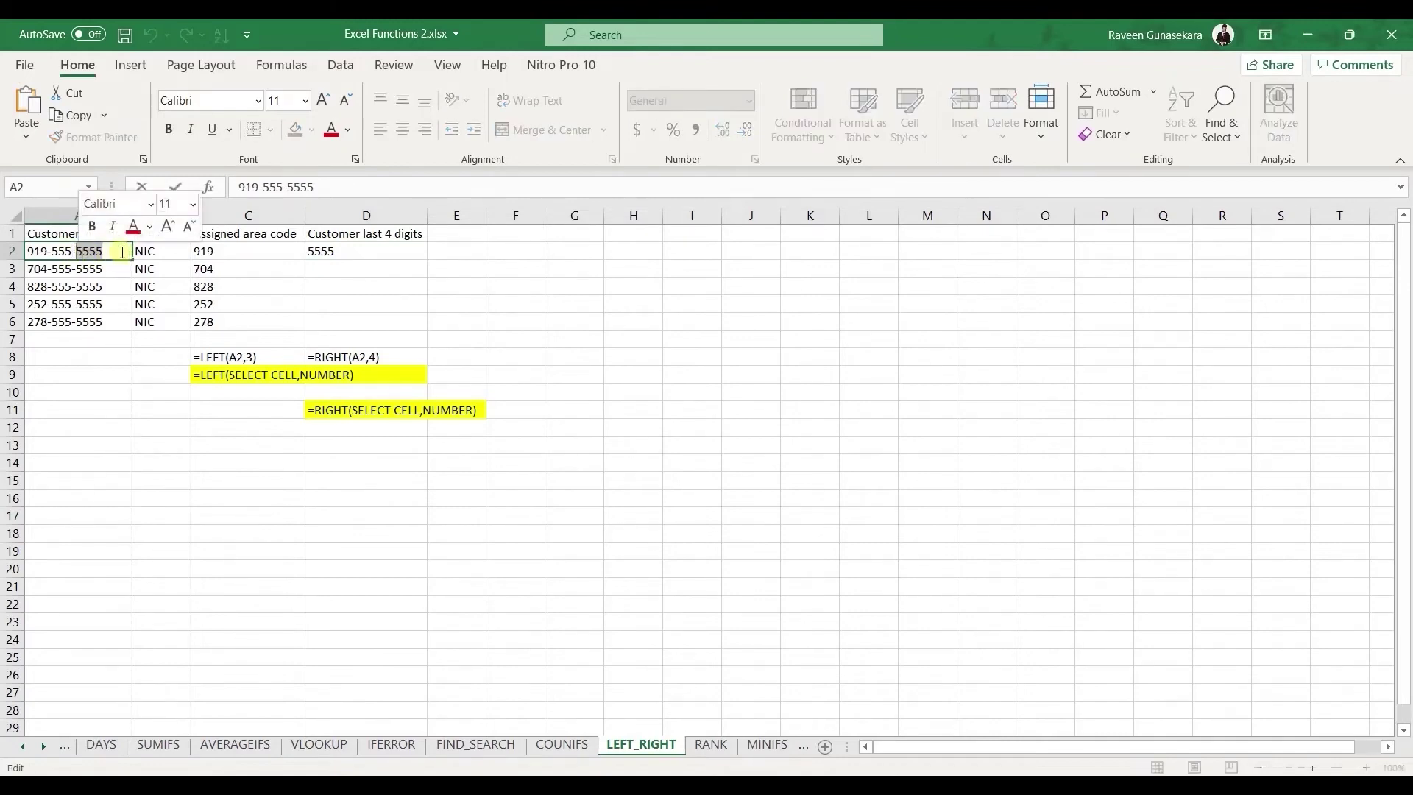
Fill the Customer last 4 digits formula =RIGHT(A2,4) from D2 down to D6.
{"action": "left_click", "coordinate": [337, 251]}
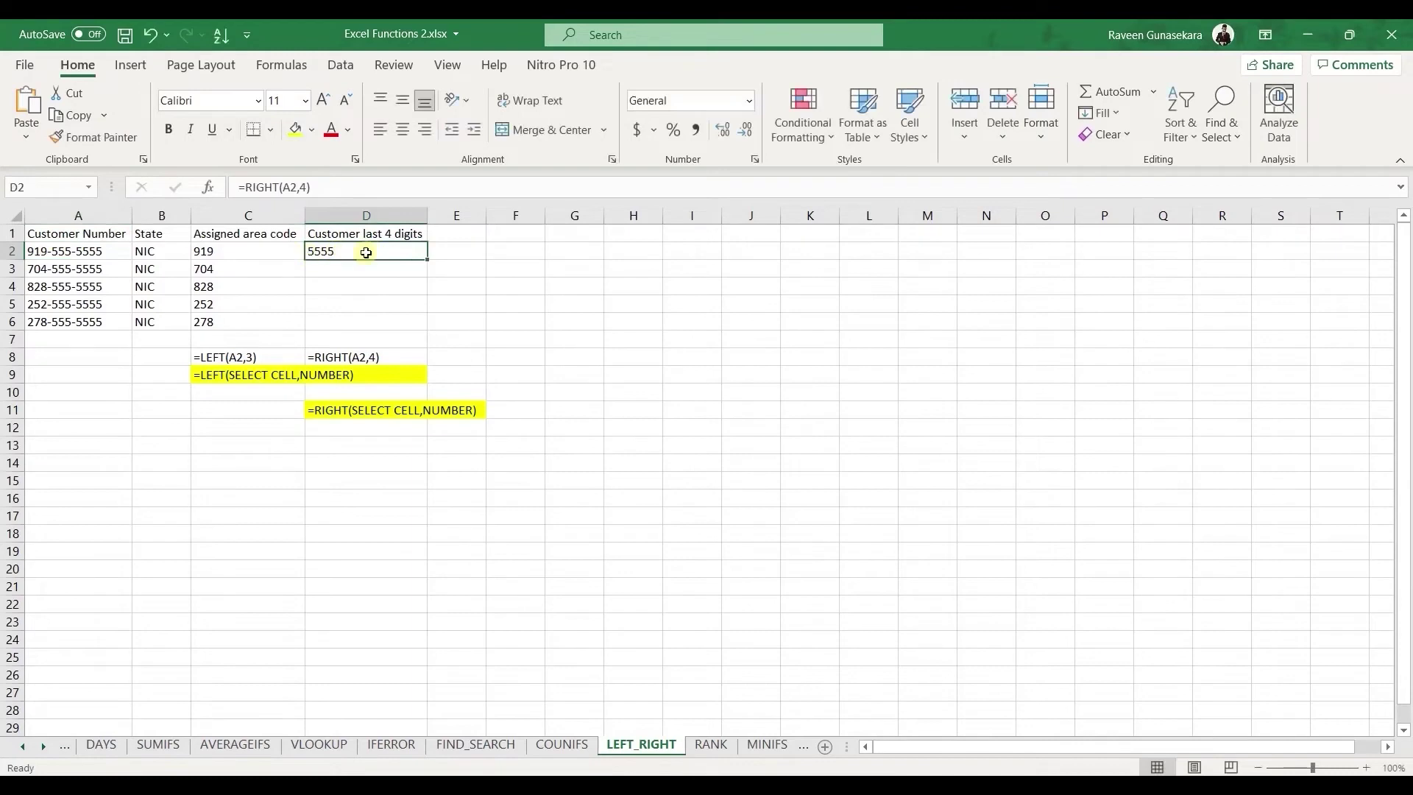
{"action": "left_click_drag", "start_coordinate": [427, 259], "coordinate": [422, 338]}
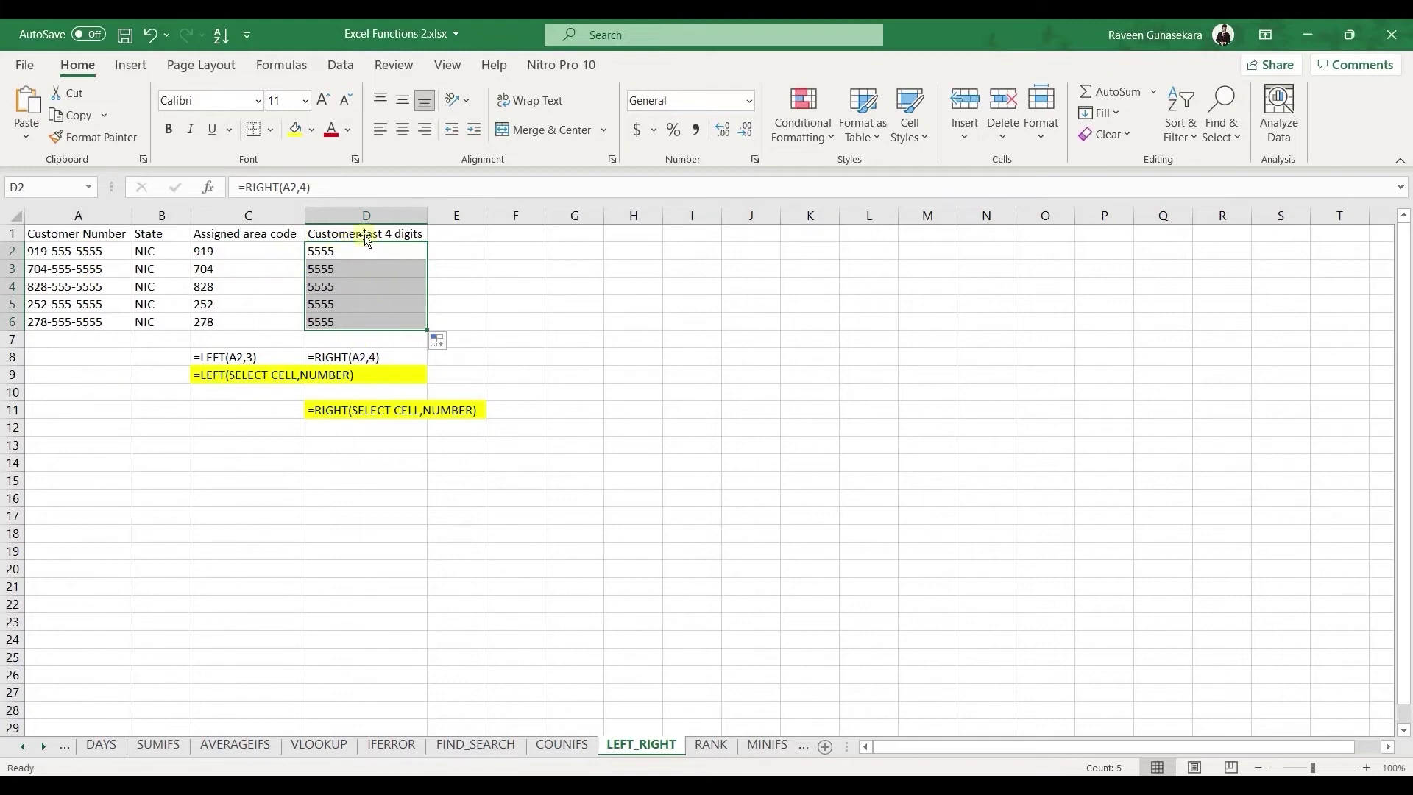
{"action": "left_click", "coordinate": [350, 477]}
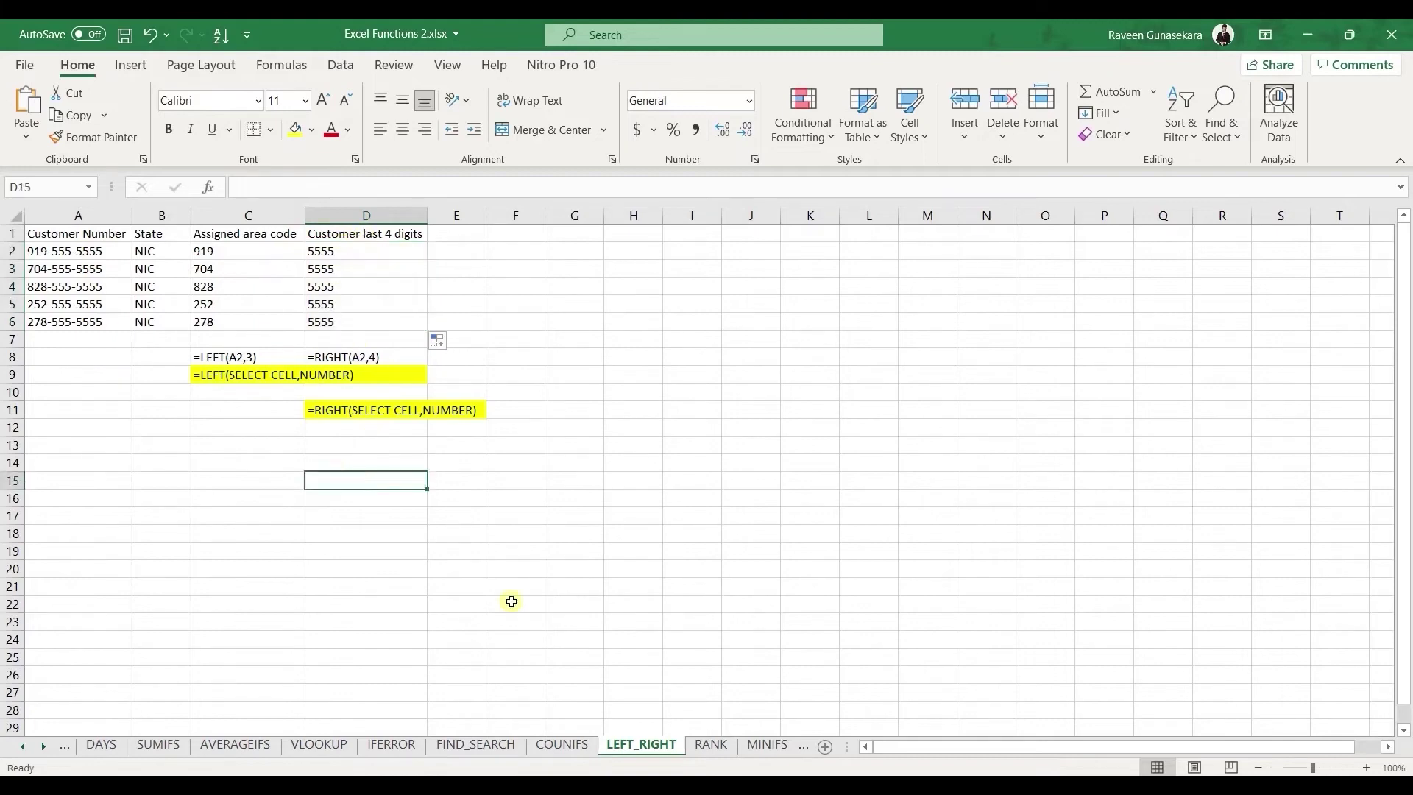
Open the RANK sheet and review the RANK syntax in C11.
{"action": "left_click", "coordinate": [43, 743]}
{"action": "left_click", "coordinate": [43, 744]}
{"action": "left_click", "coordinate": [43, 741]}
{"action": "left_click", "coordinate": [42, 741]}
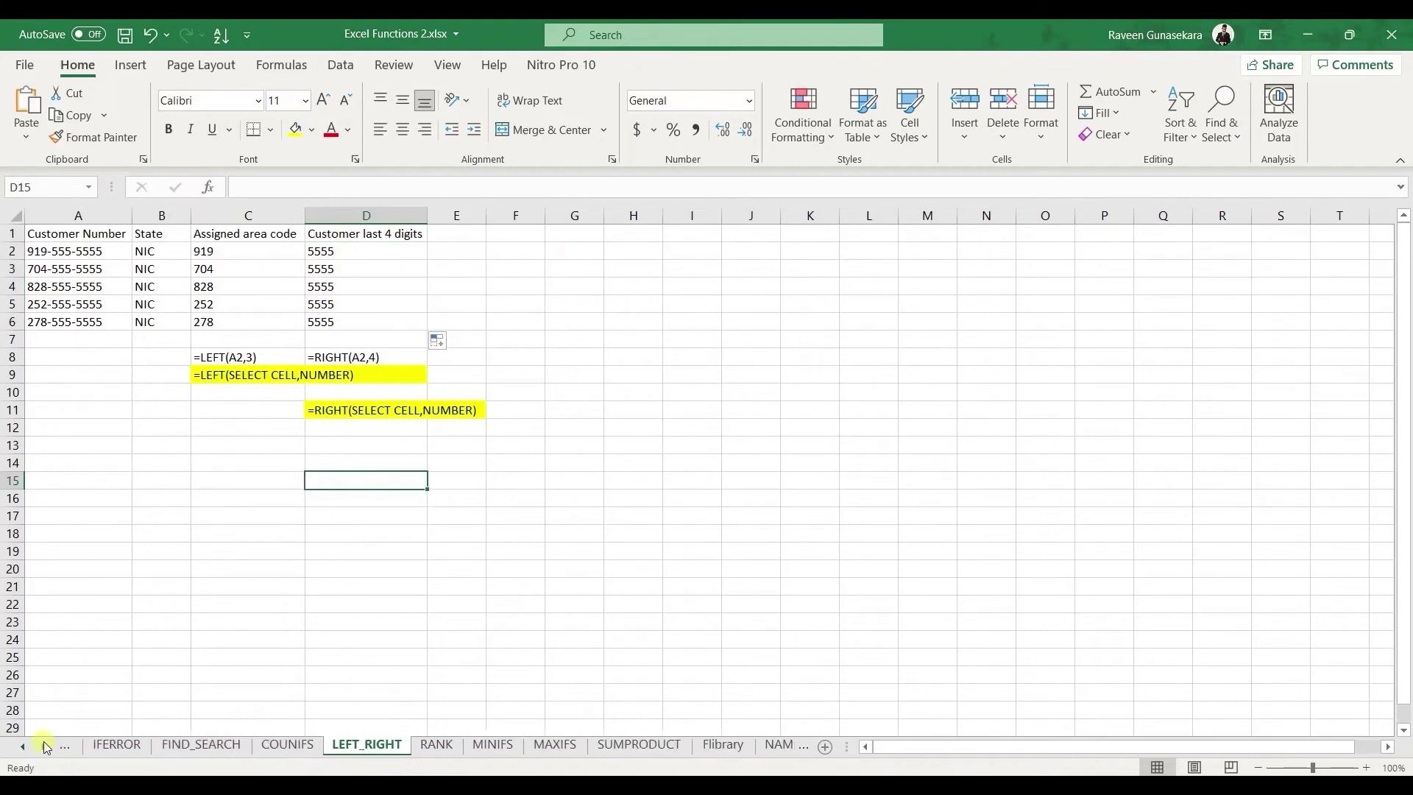
{"action": "left_click", "coordinate": [418, 749]}
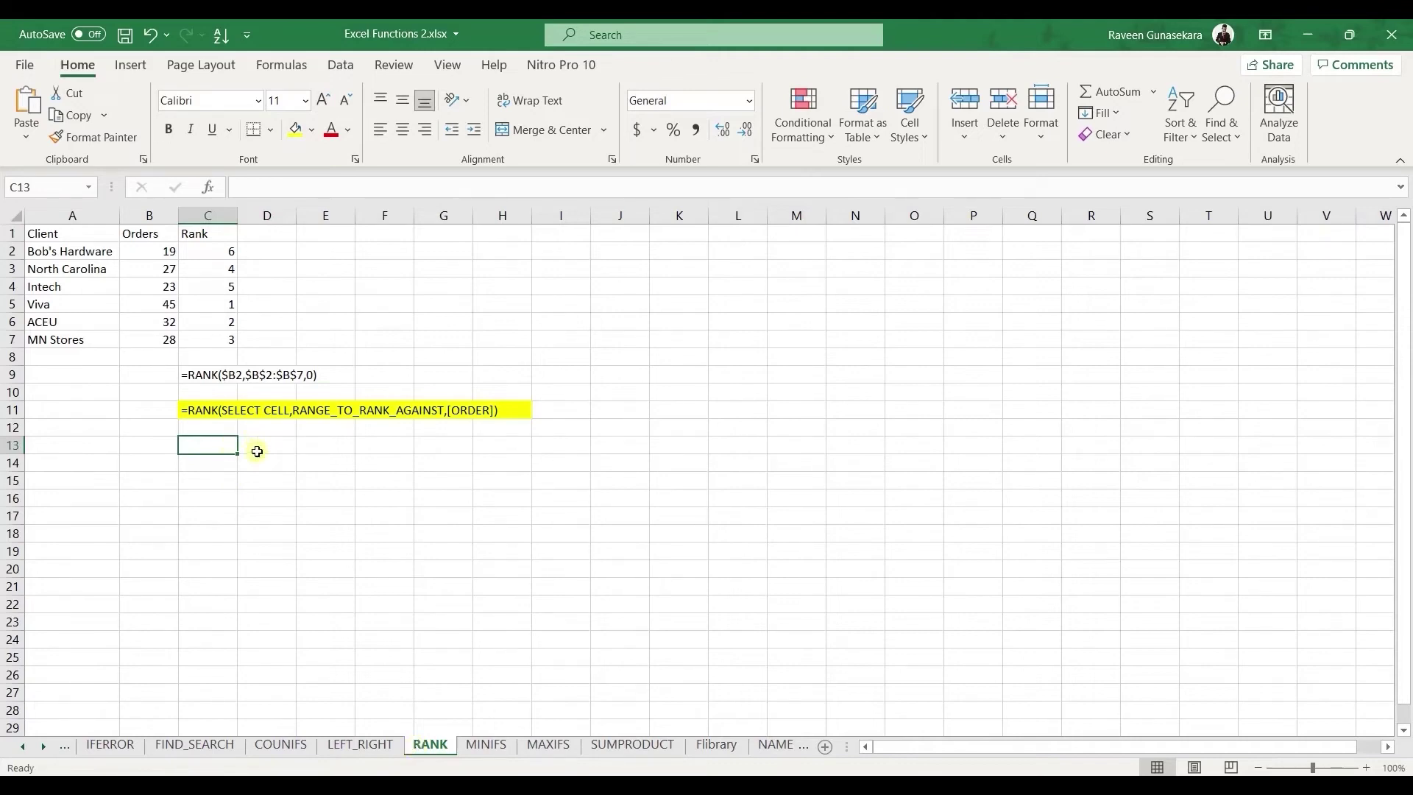
{"action": "left_click", "coordinate": [198, 410]}
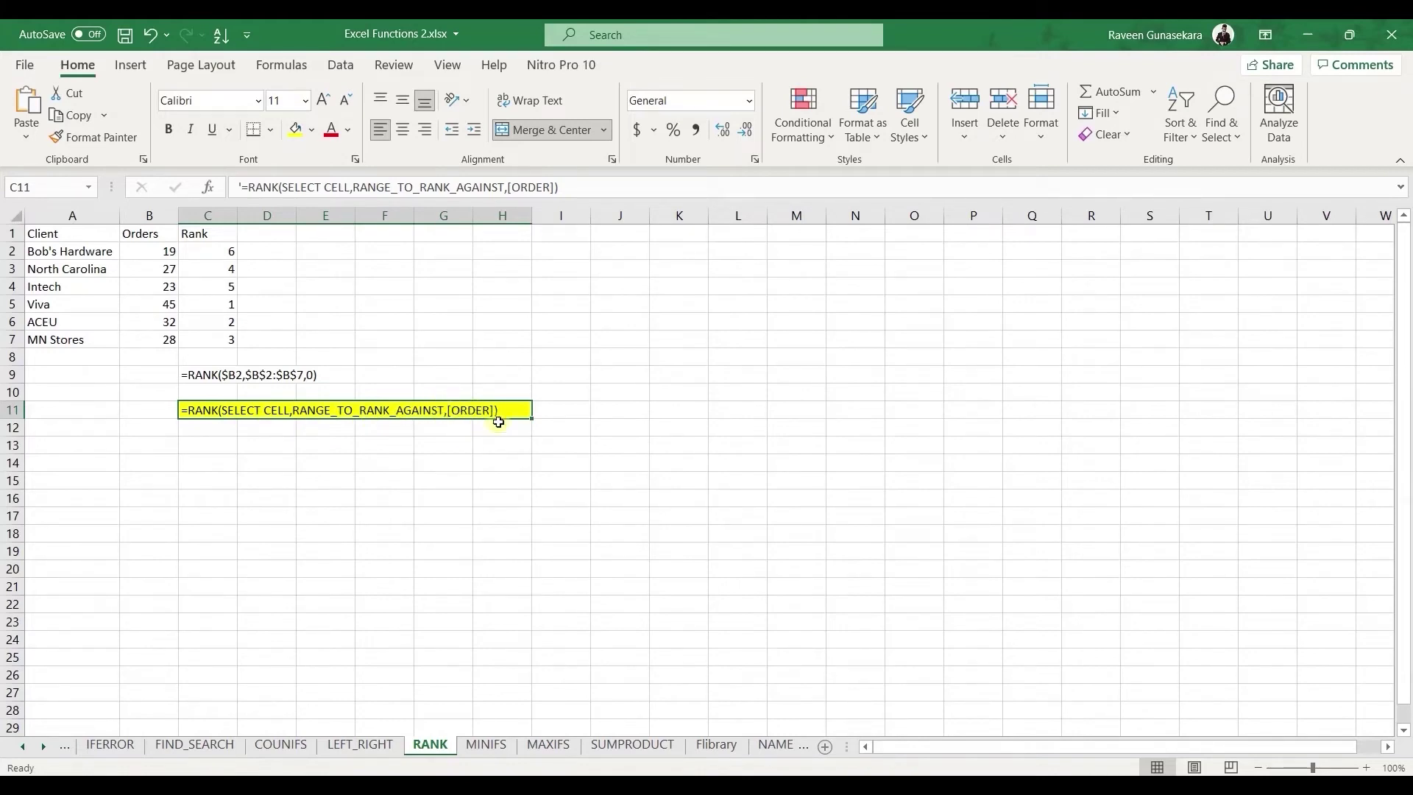
Inspect the arguments of the RANK formula in C2 and compare it with the order count in B2.
{"action": "left_click", "coordinate": [222, 256]}
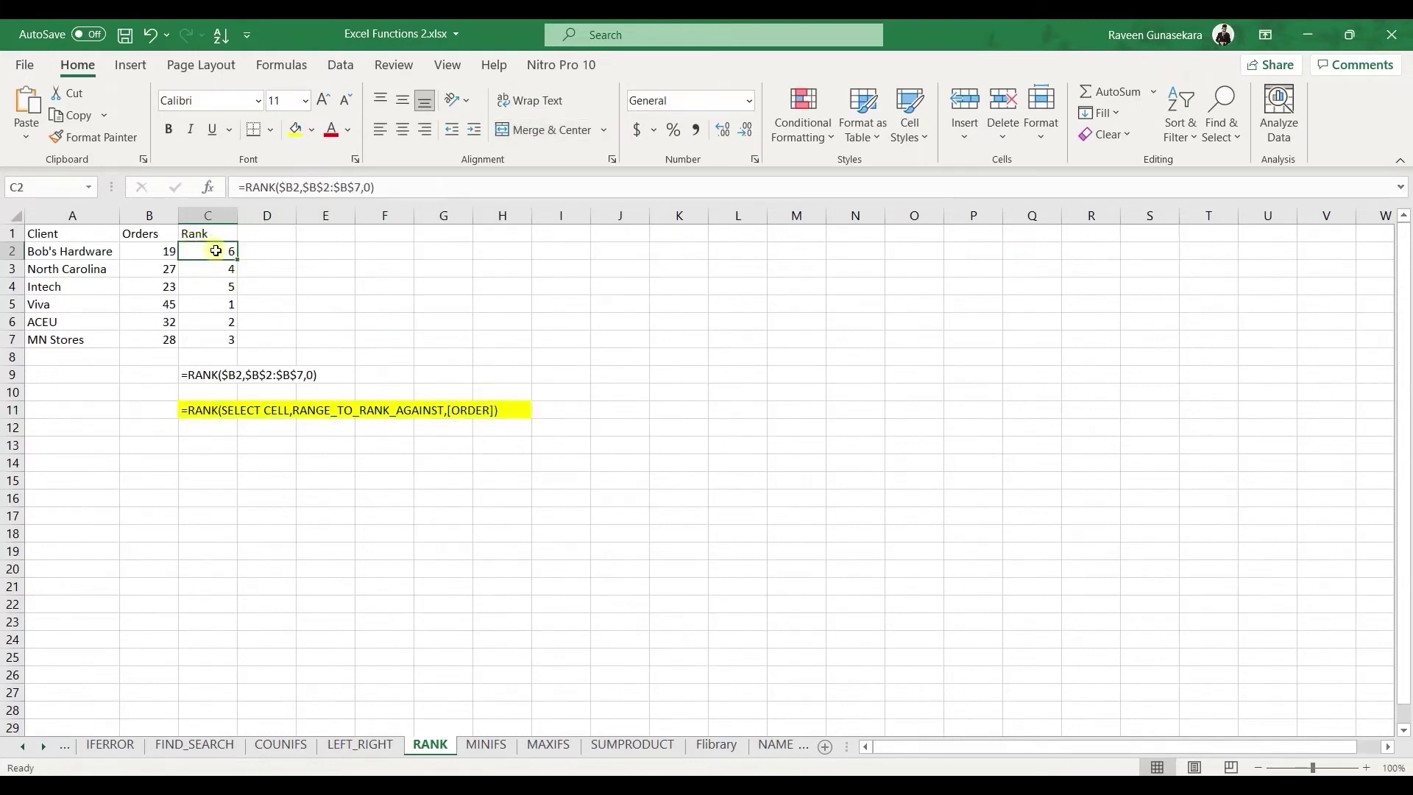
{"action": "double_click", "coordinate": [204, 251]}
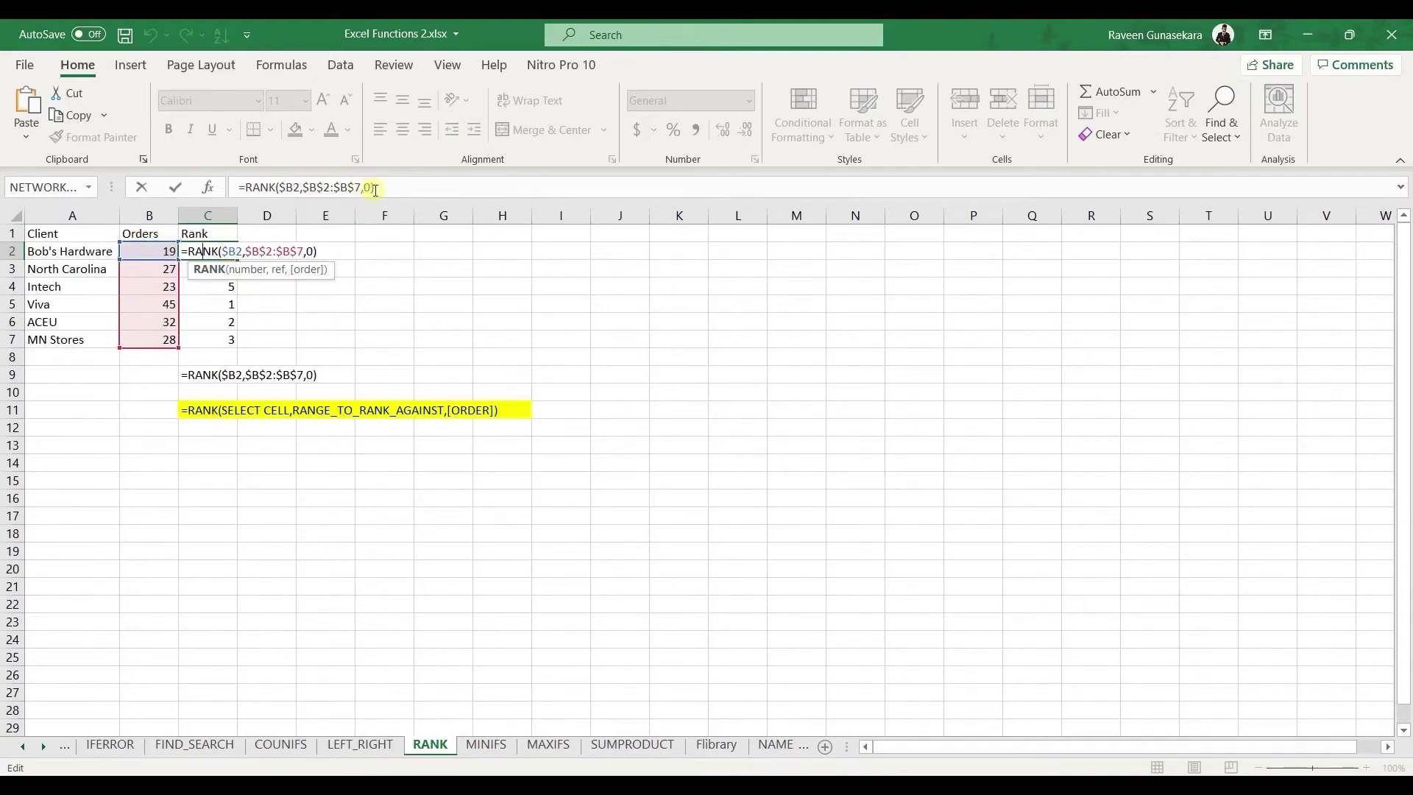
{"action": "key", "text": "Escape"}
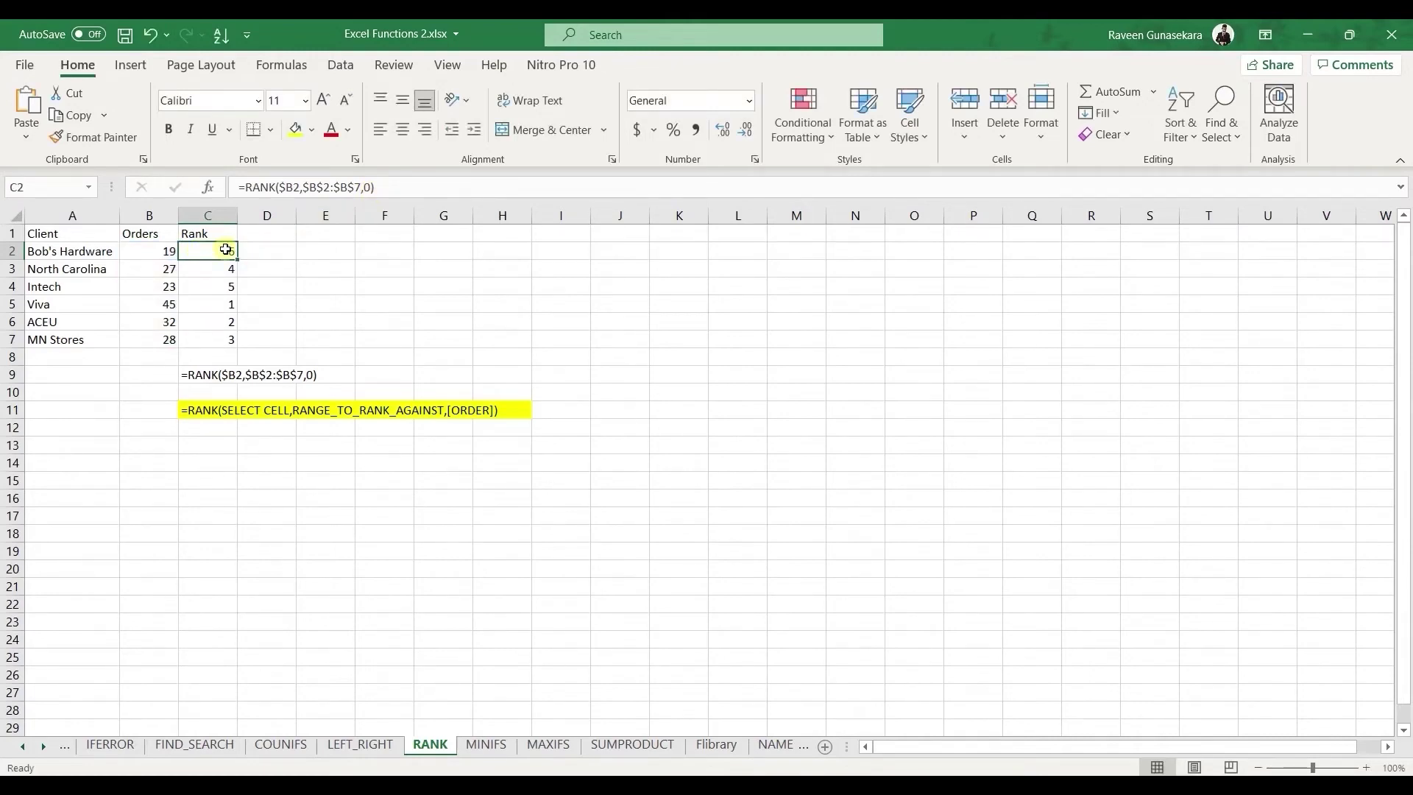
{"action": "left_click", "coordinate": [168, 249]}
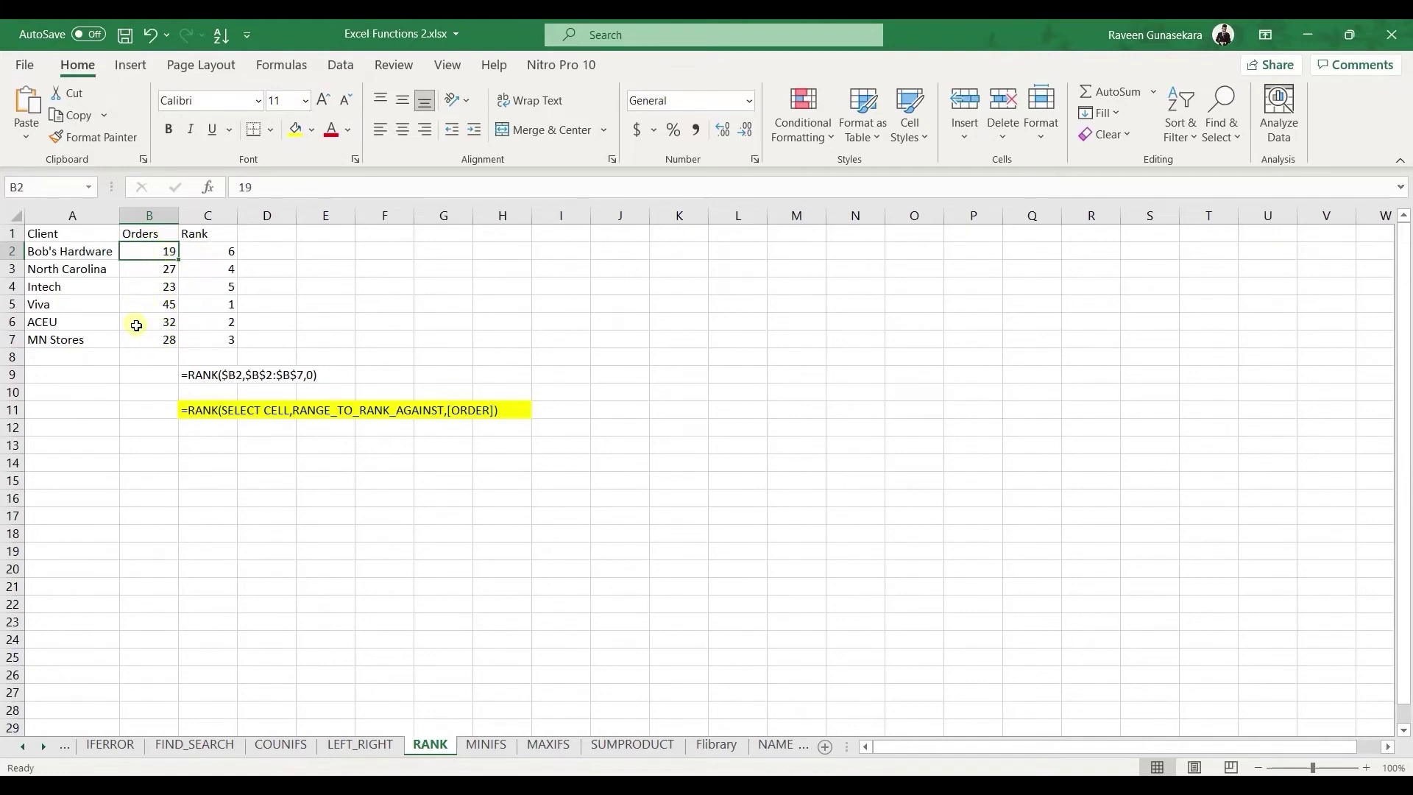
{"action": "left_click", "coordinate": [221, 252]}
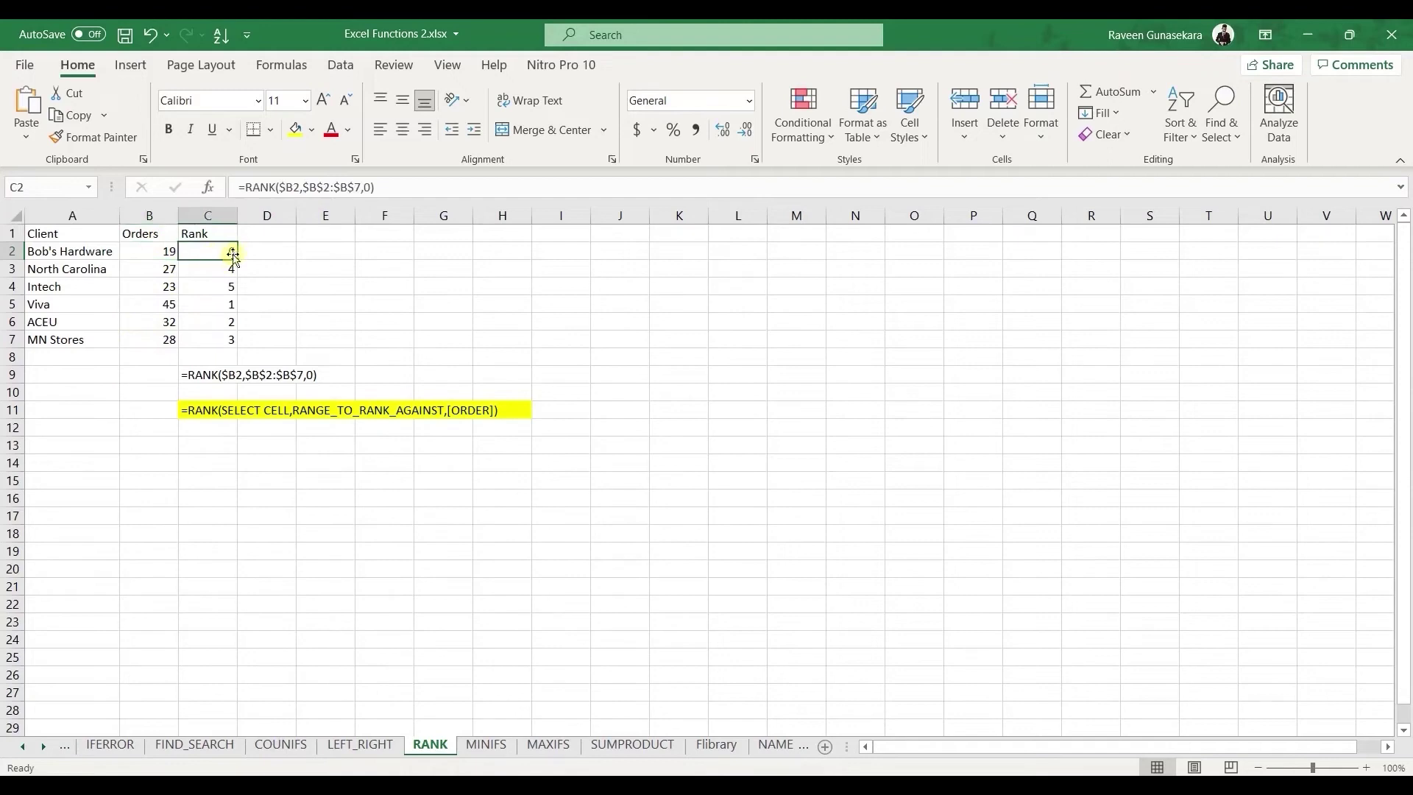
Compare the order count for Viva in B5 with its RANK formula in C5.
{"action": "left_click", "coordinate": [142, 307]}
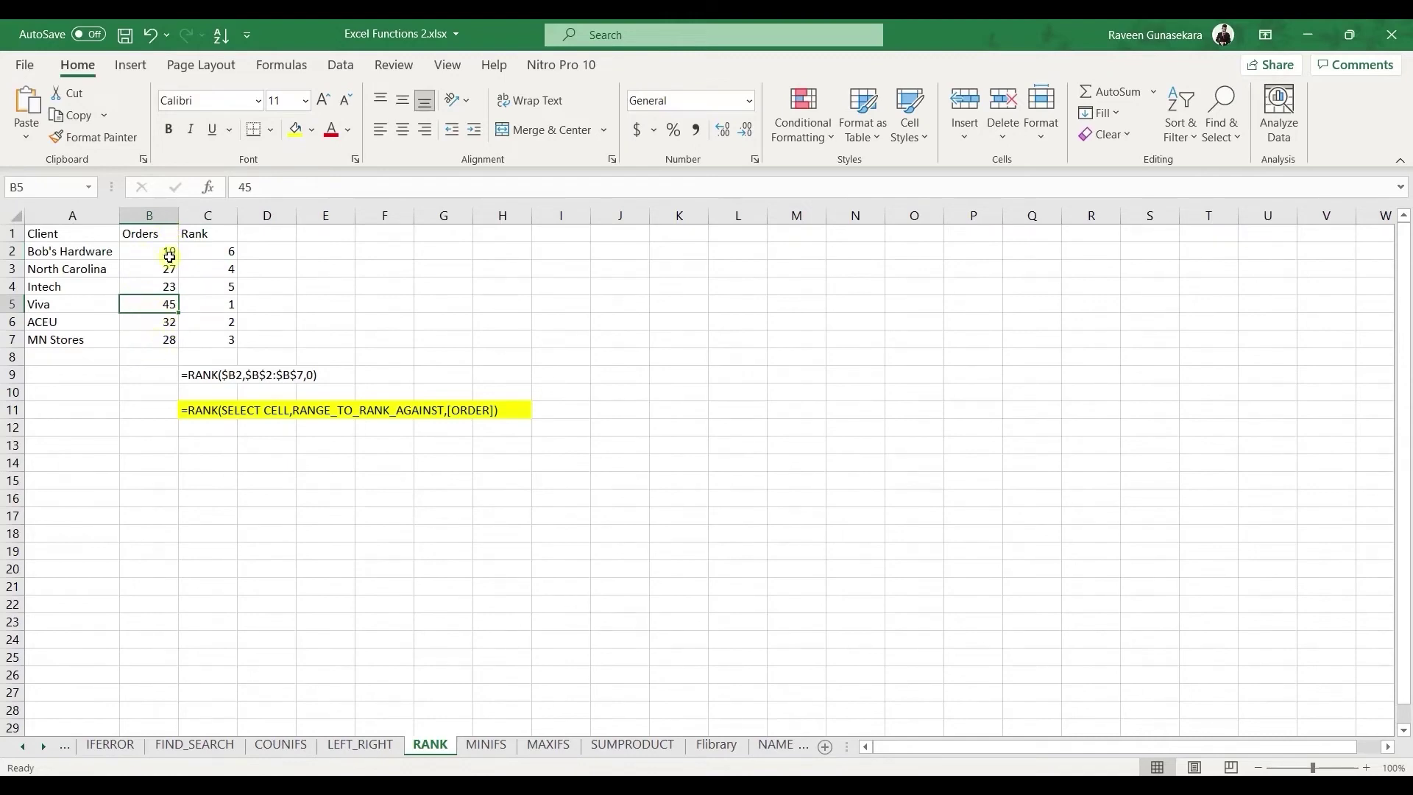
{"action": "left_click", "coordinate": [218, 302]}
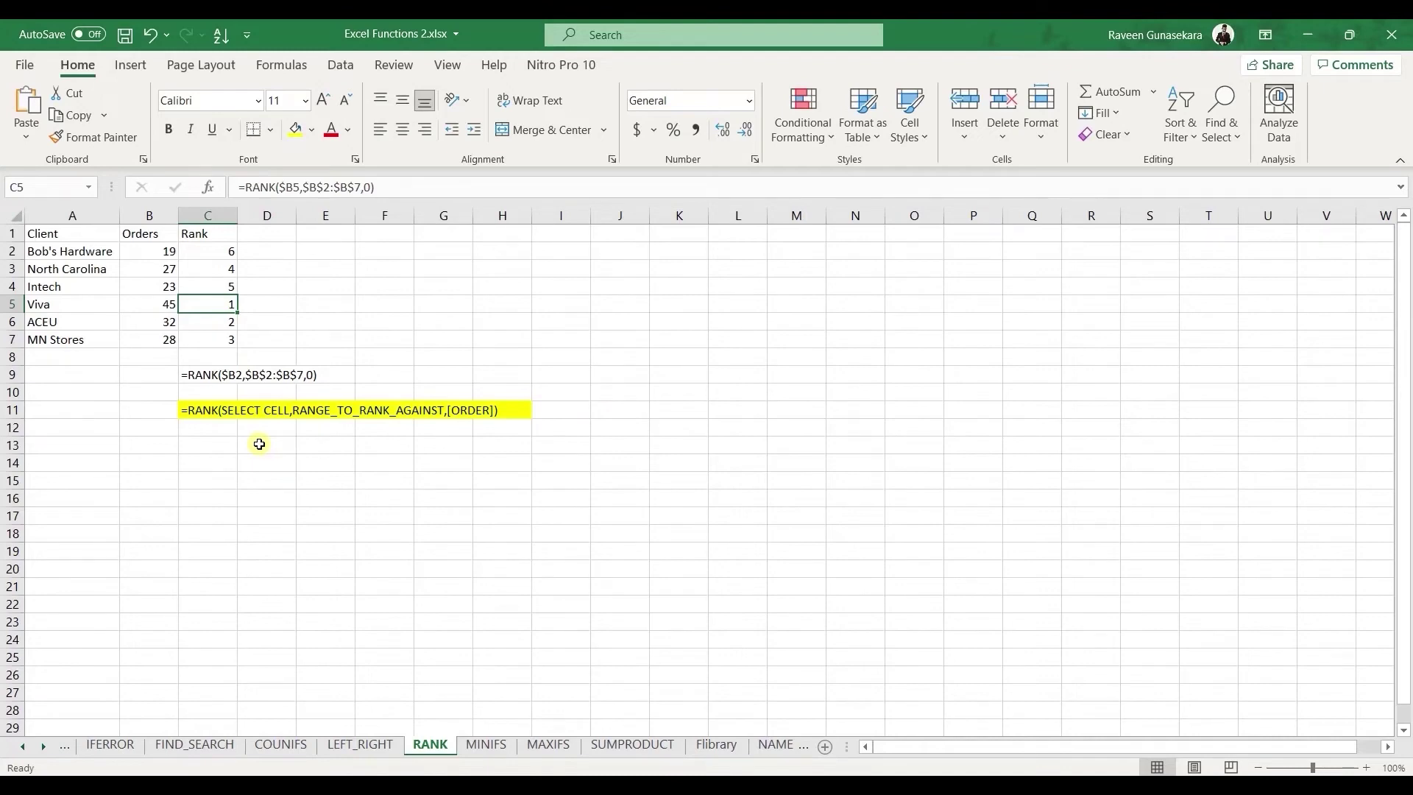
Open the MINIFS sheet and review the MINIFS syntax in F9.
{"action": "left_click", "coordinate": [488, 744]}
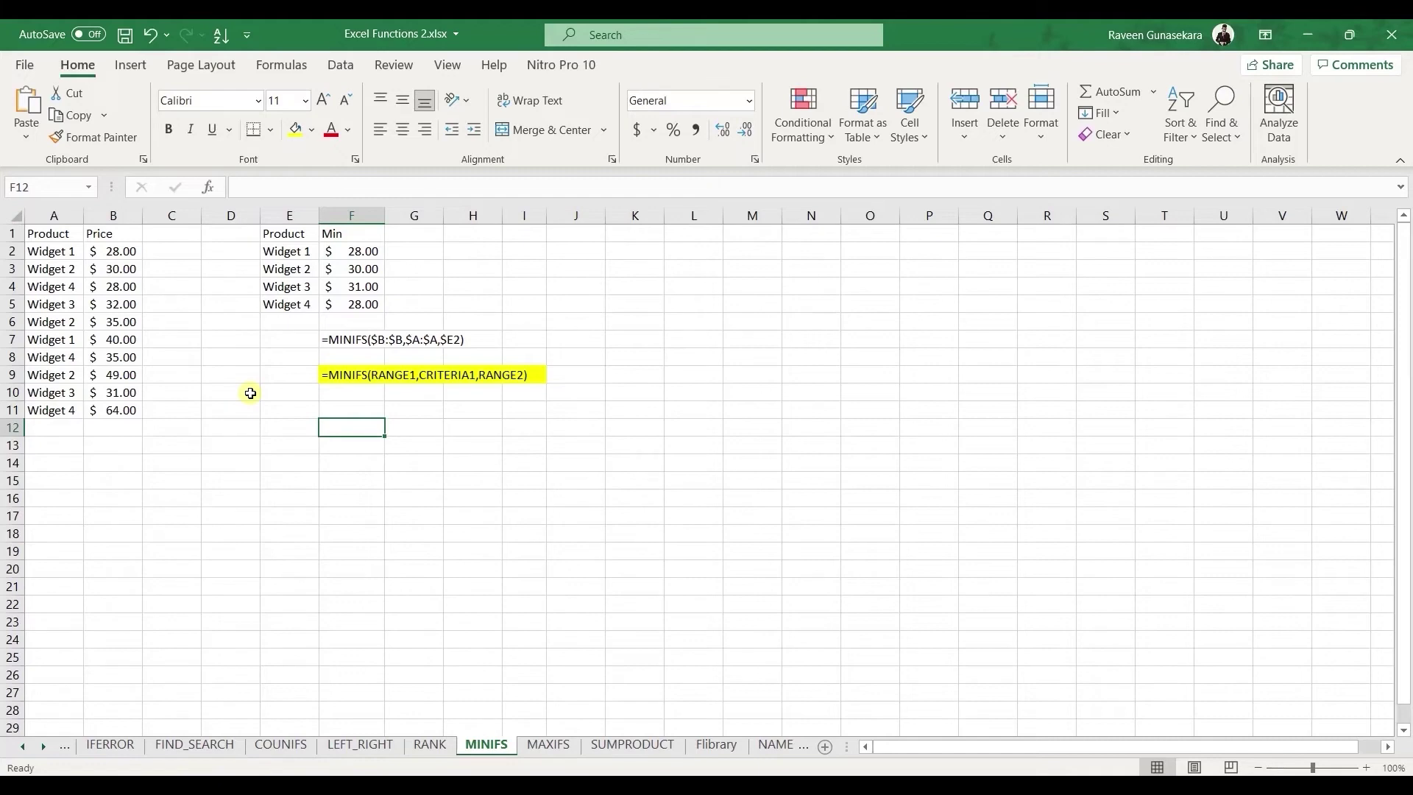
{"action": "left_click", "coordinate": [346, 371]}
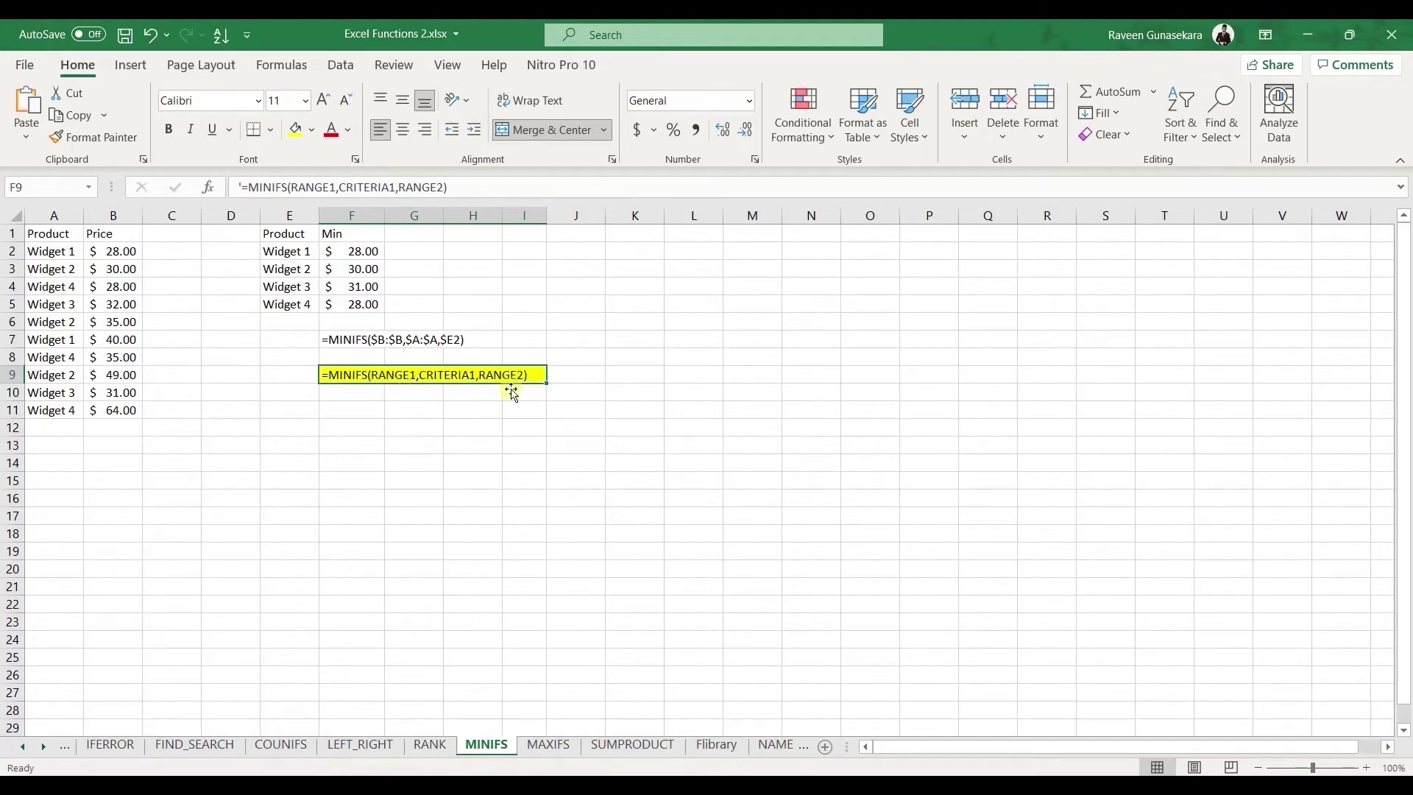
{"action": "left_click", "coordinate": [361, 393]}
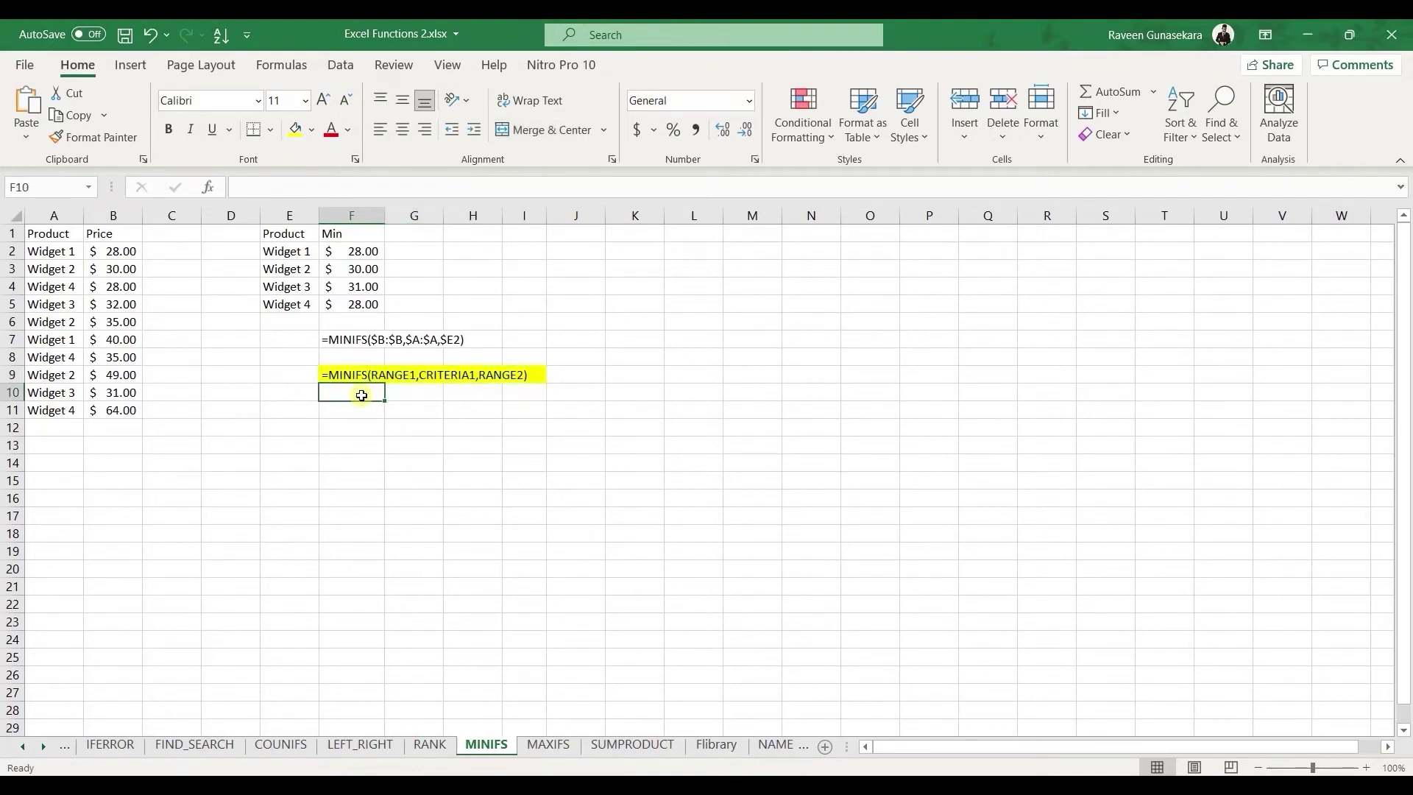
Inspect the arguments of the MINIFS formula for Widget 1 in F2, leaving the formula as it is.
{"action": "left_click", "coordinate": [360, 252]}
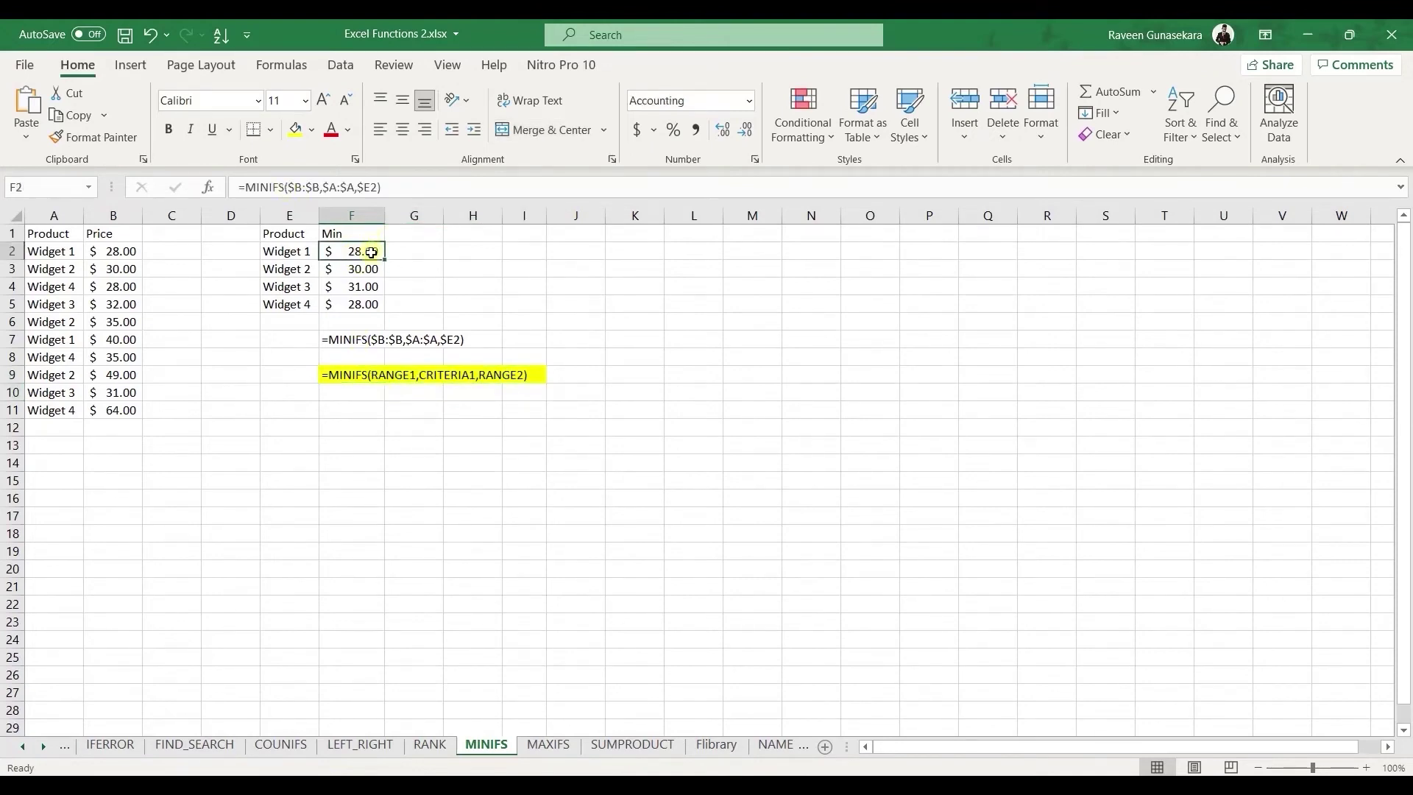
{"action": "double_click", "coordinate": [372, 252]}
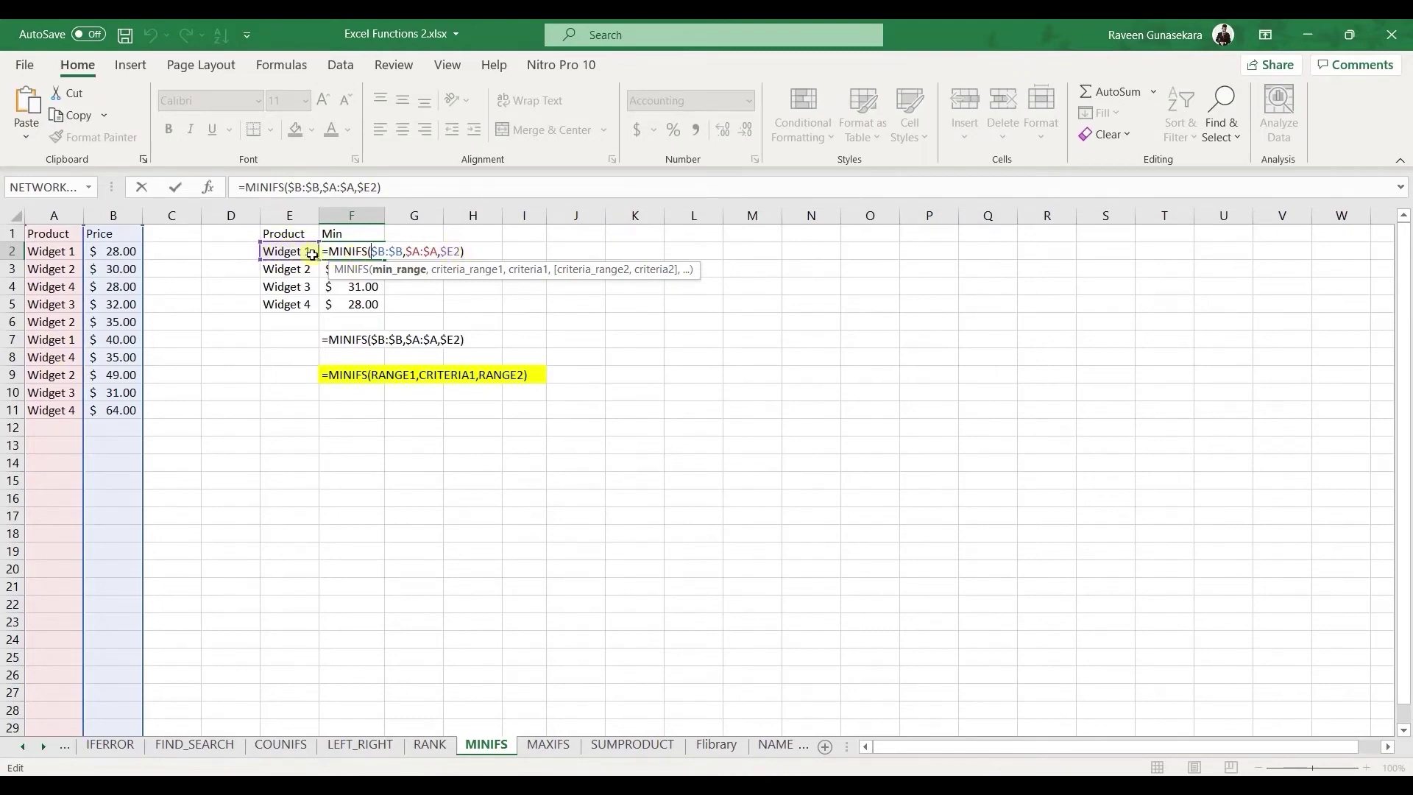
{"action": "left_click", "coordinate": [407, 192]}
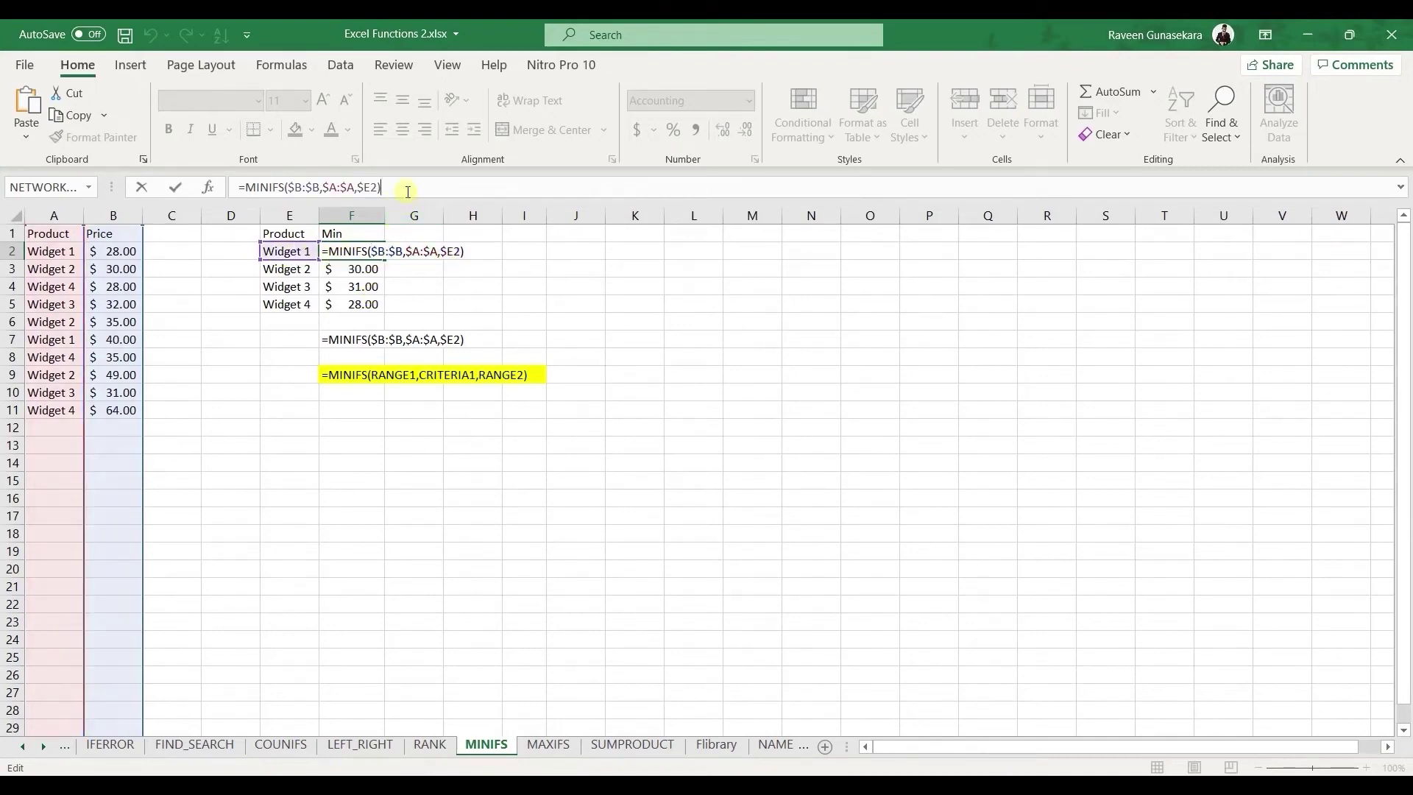
{"action": "key", "text": "Return"}
{"action": "left_click", "coordinate": [366, 248]}
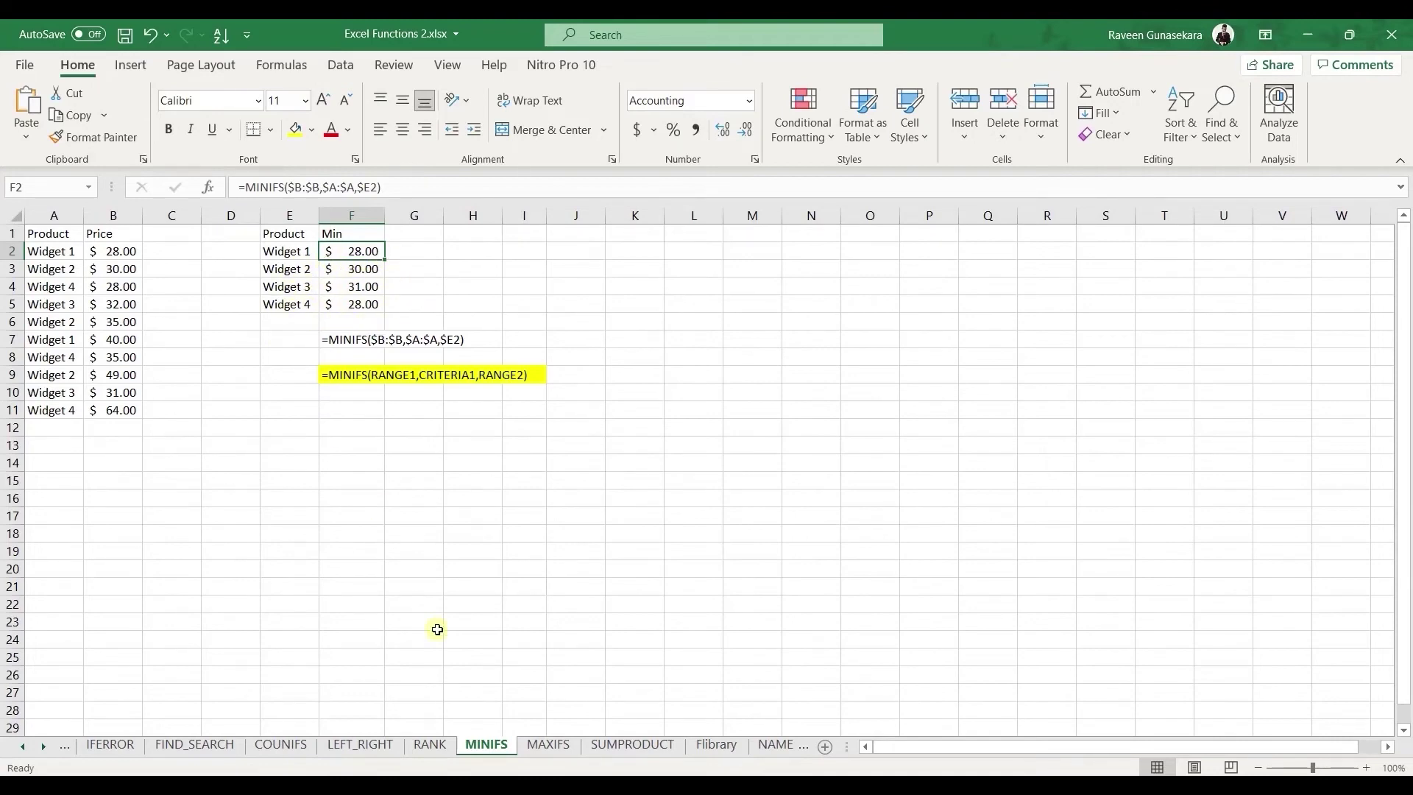
Open the MAXIFS sheet and review the syntax in F9 and the Widget 1 formula in F2.
{"action": "left_click", "coordinate": [537, 746]}
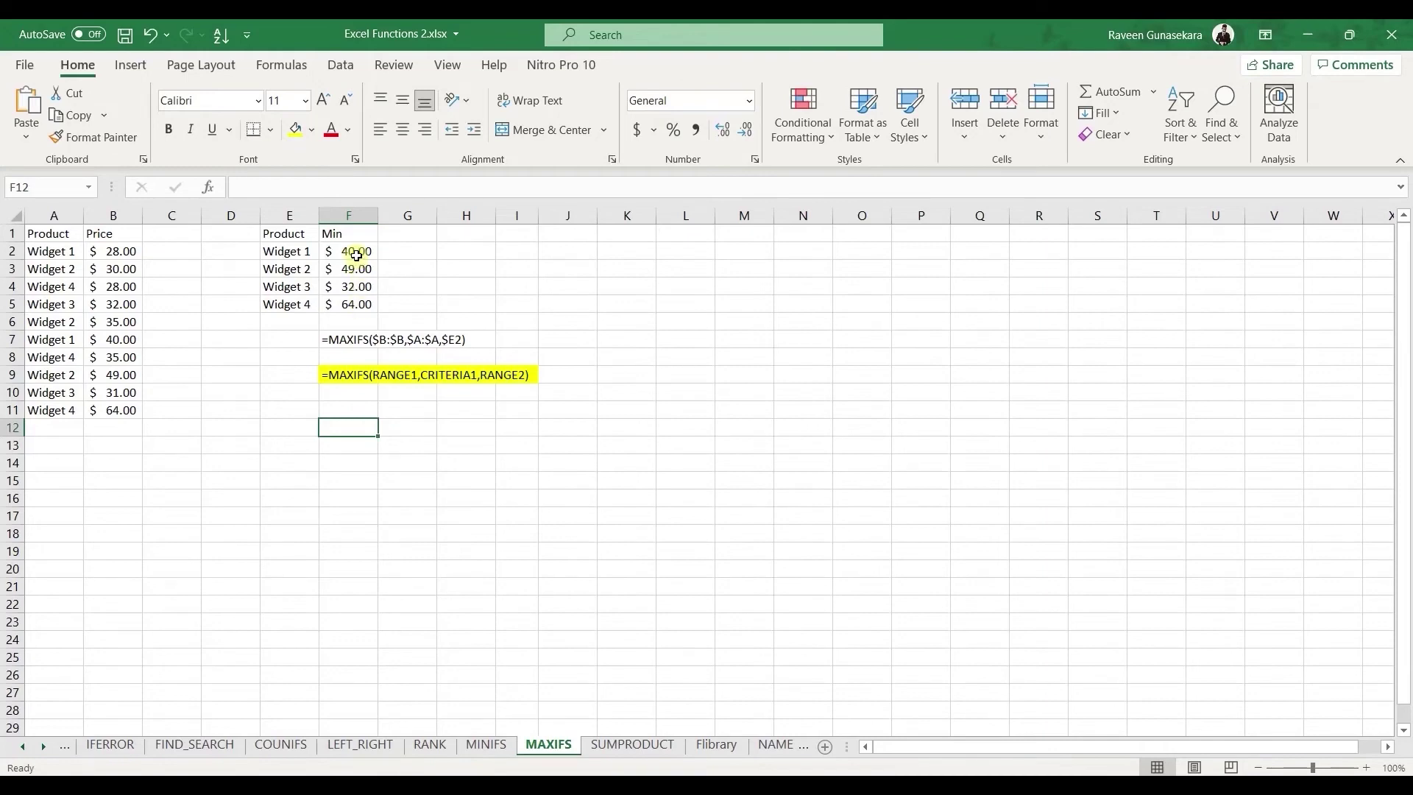
{"action": "left_click", "coordinate": [335, 376]}
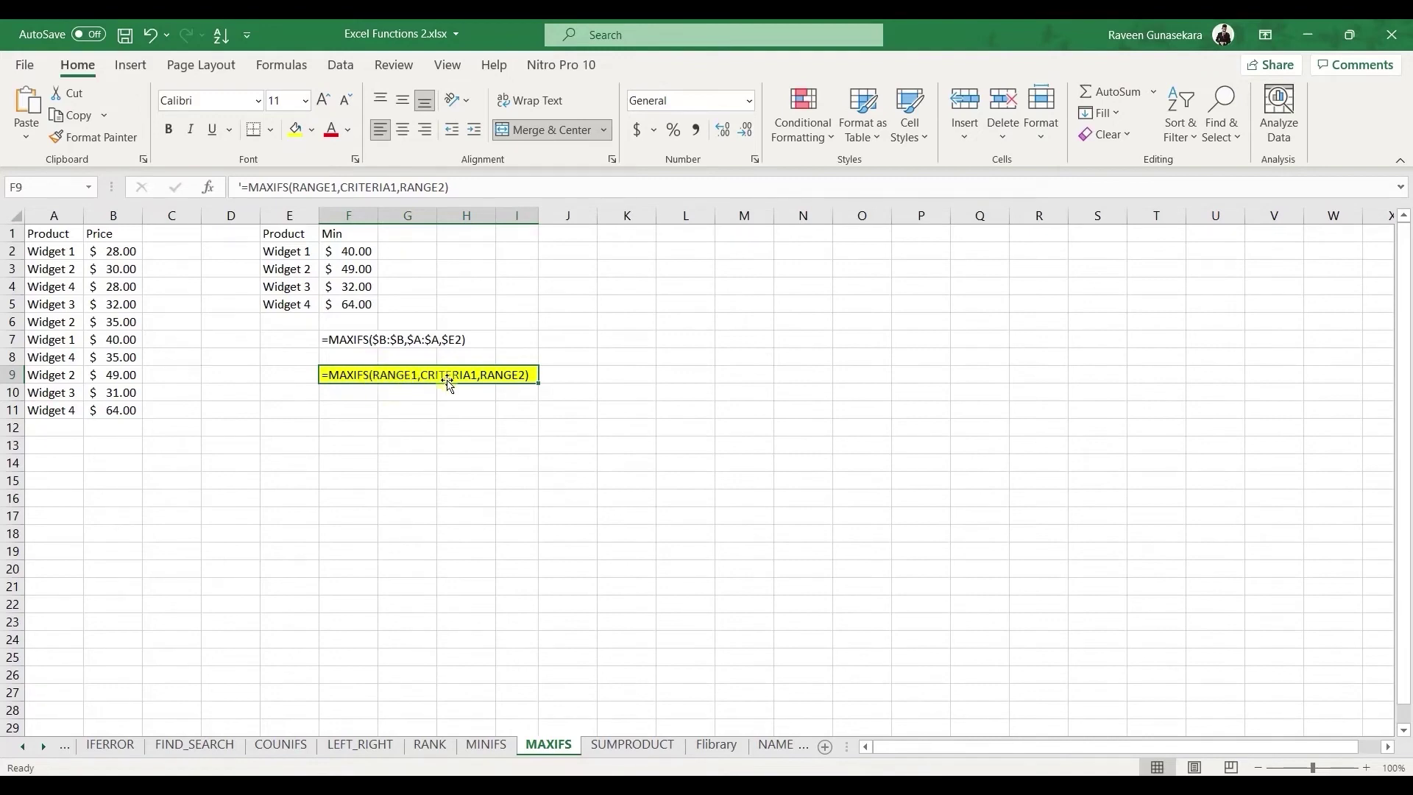
{"action": "left_click", "coordinate": [355, 252]}
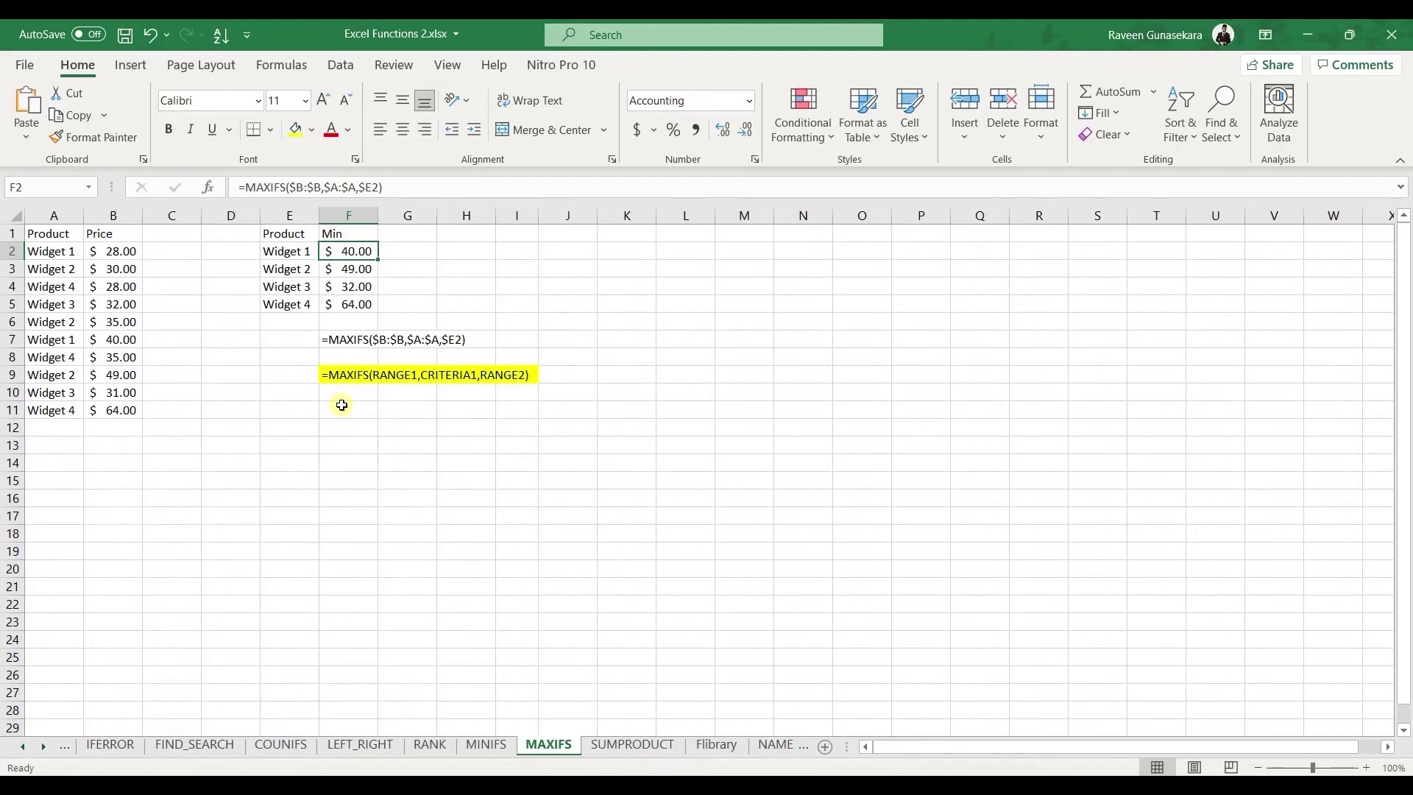
Open the SUMPRODUCT sheet and review the SUMPRODUCT syntax in G6.
{"action": "left_click", "coordinate": [652, 747]}
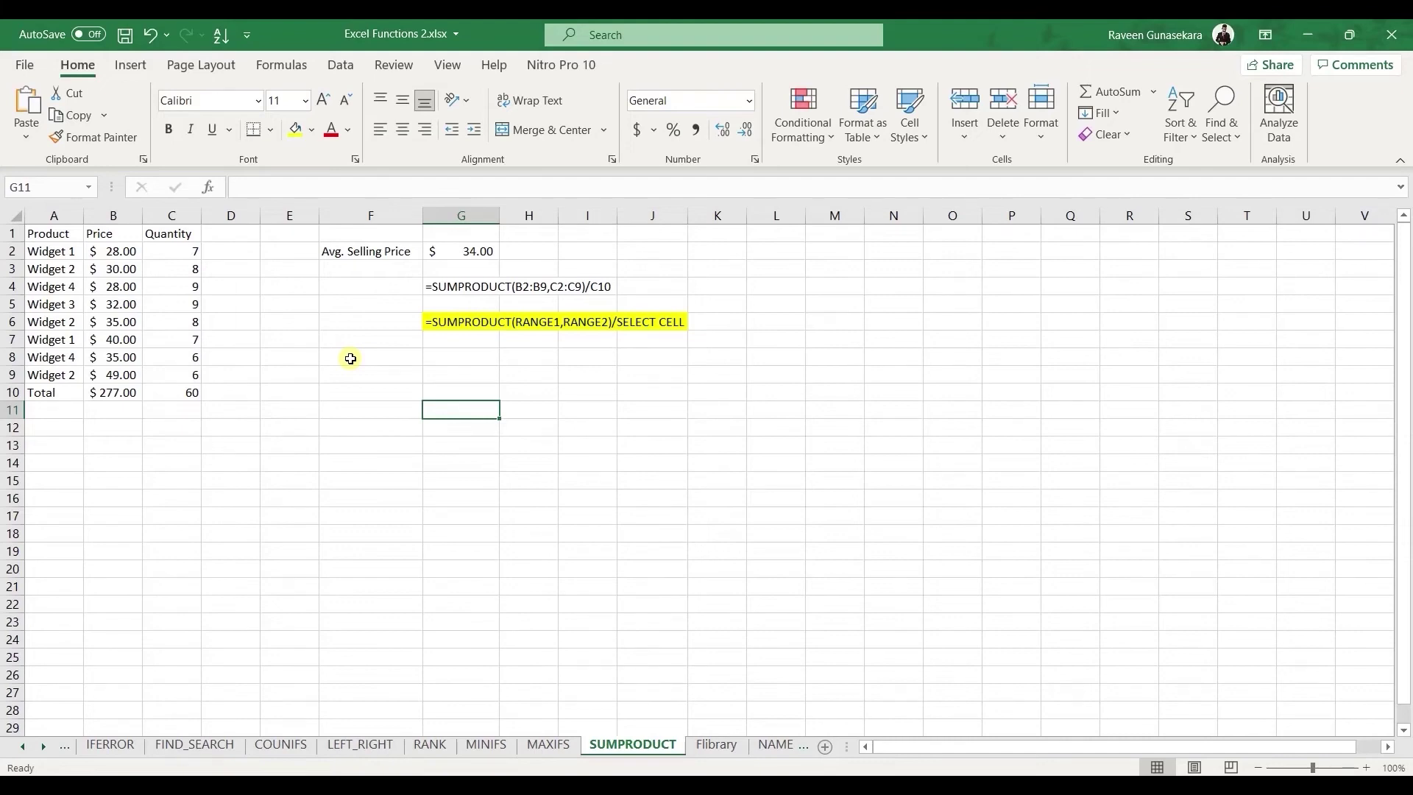
{"action": "left_click", "coordinate": [448, 321]}
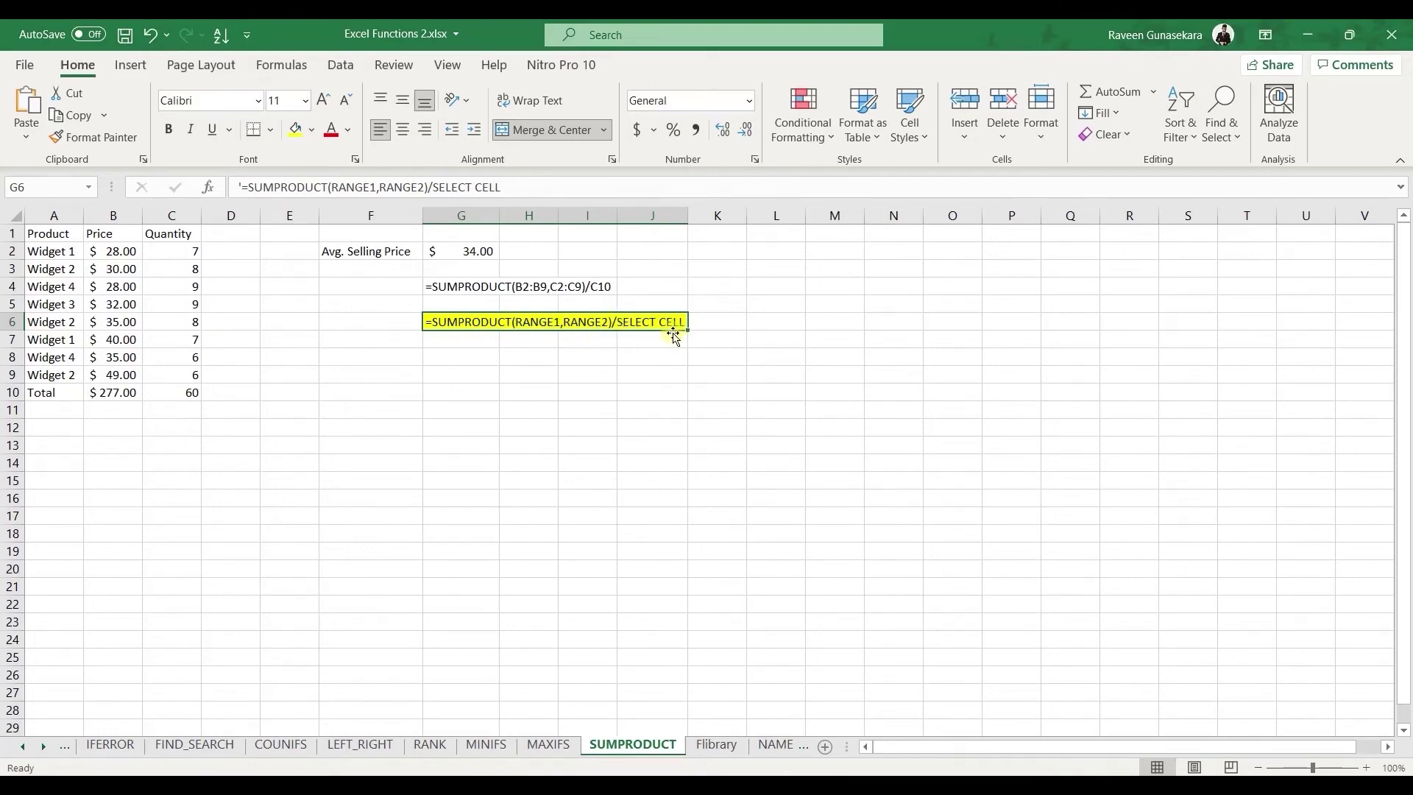
{"action": "left_click", "coordinate": [479, 271]}
Inspect the ranges and divisor used by the average selling price formula in G2.
{"action": "left_click", "coordinate": [478, 252]}
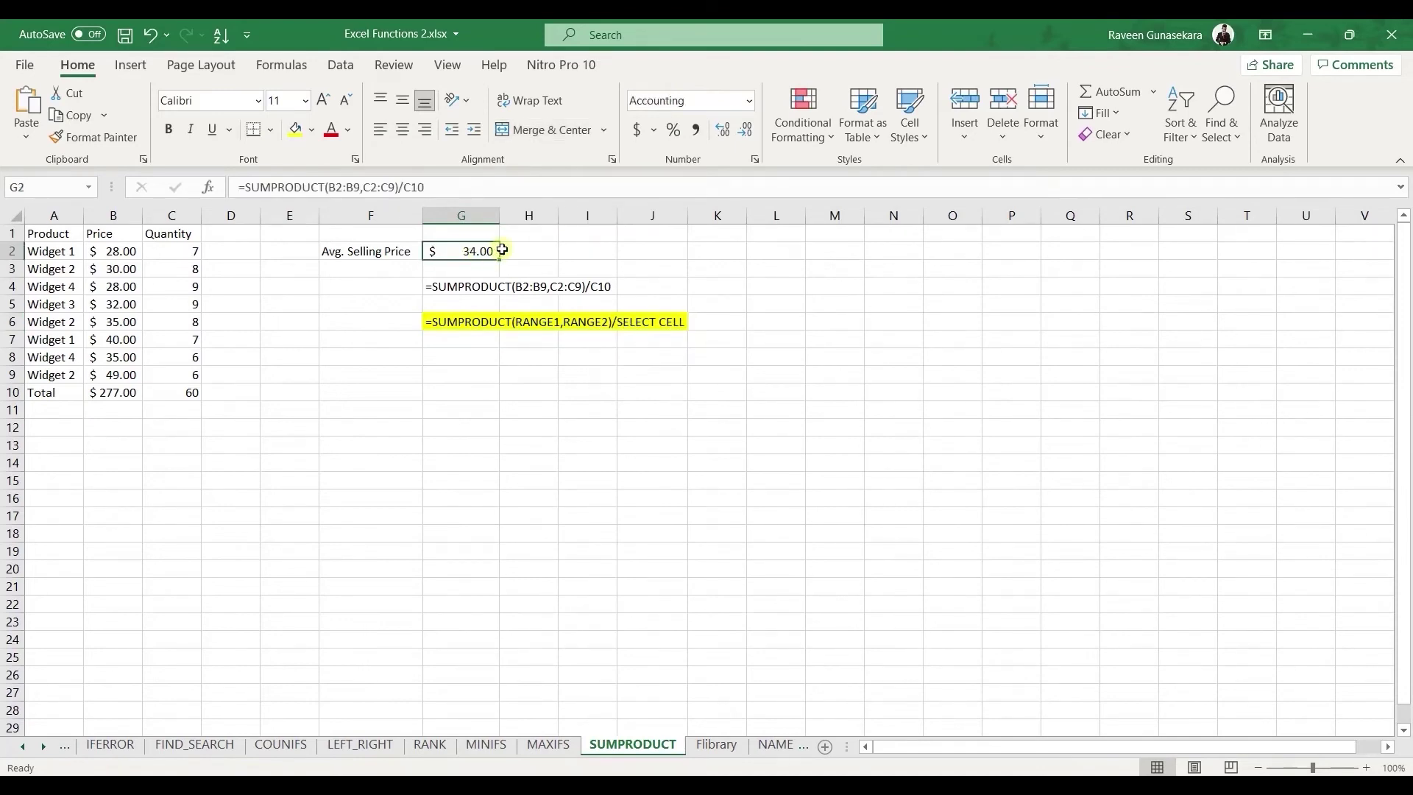
{"action": "double_click", "coordinate": [465, 251]}
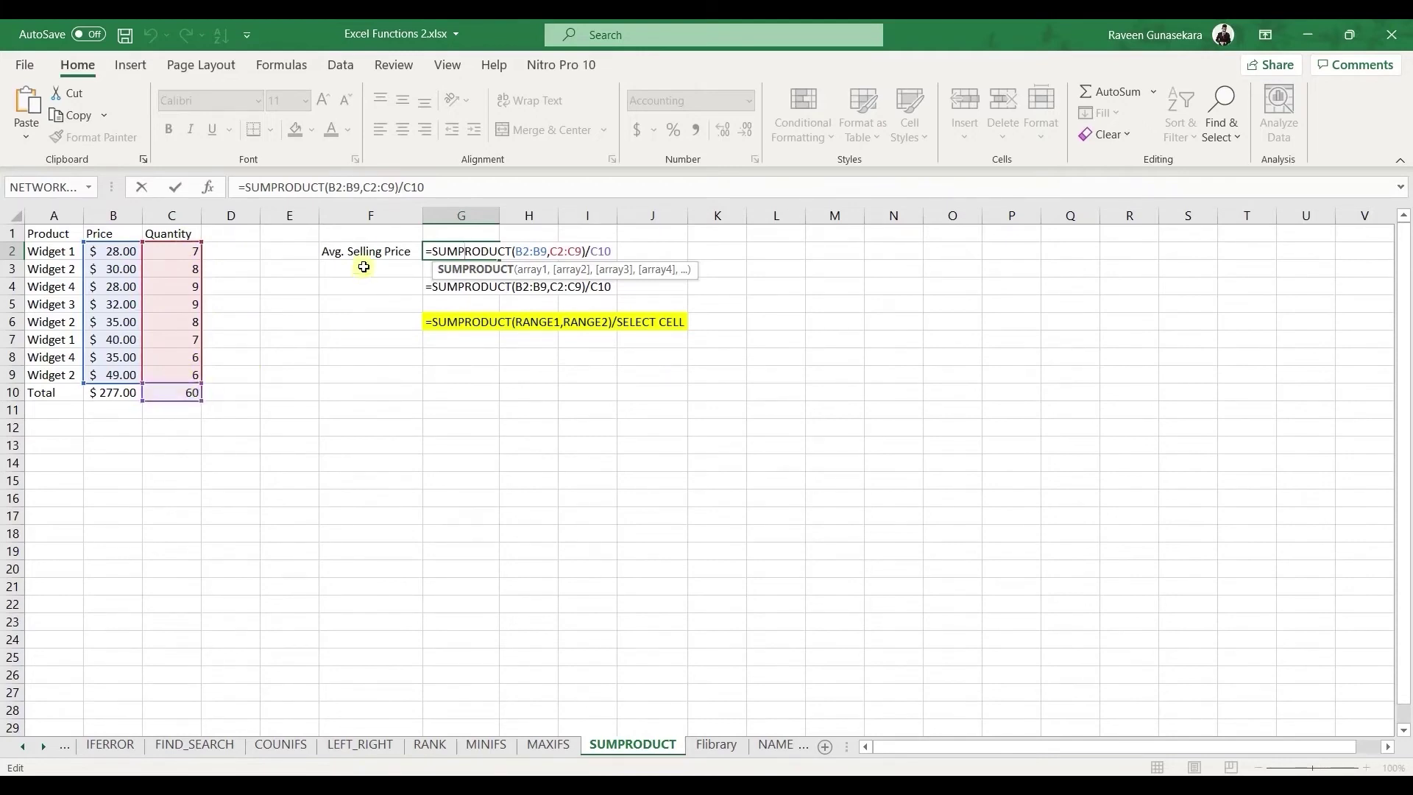
{"action": "left_click", "coordinate": [470, 351]}
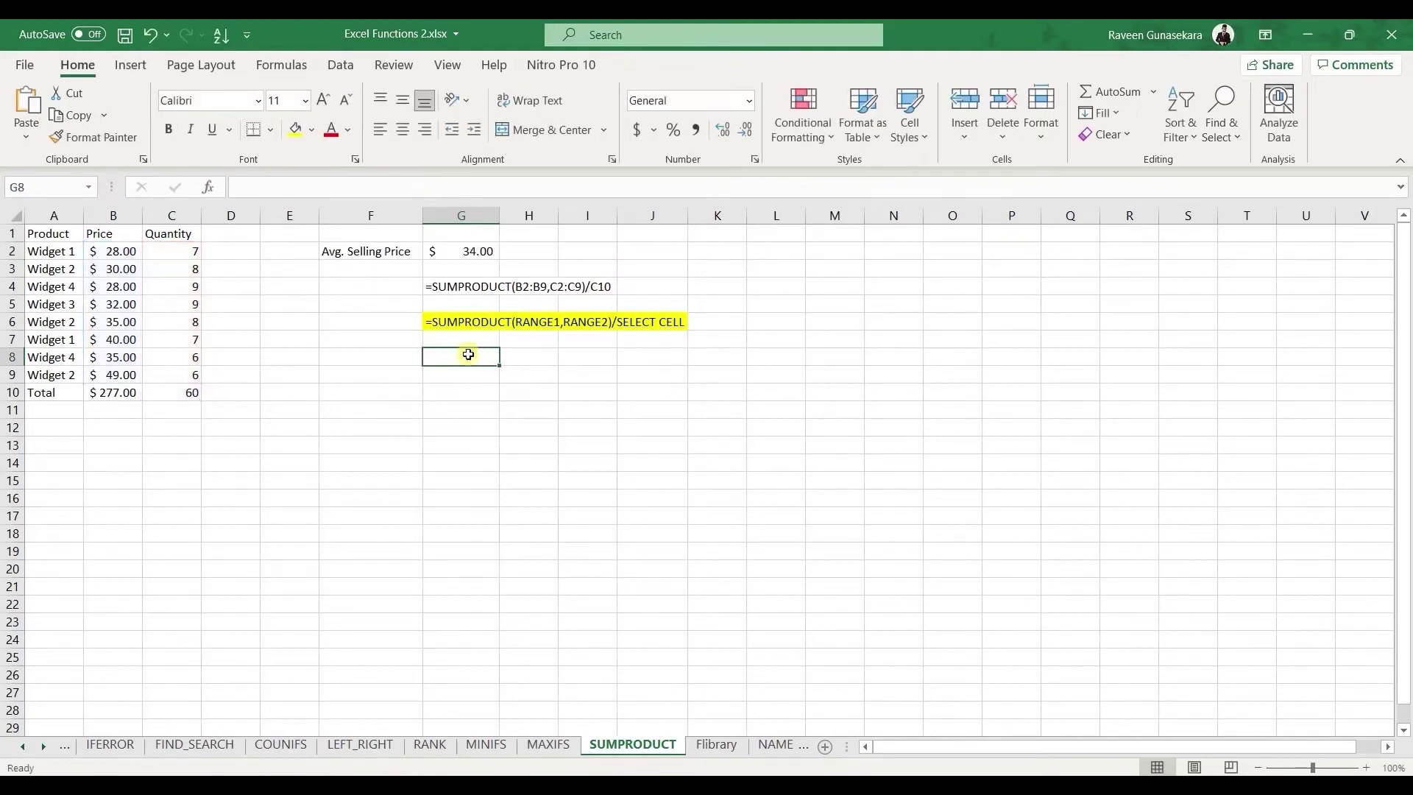
{"action": "left_click", "coordinate": [440, 250]}
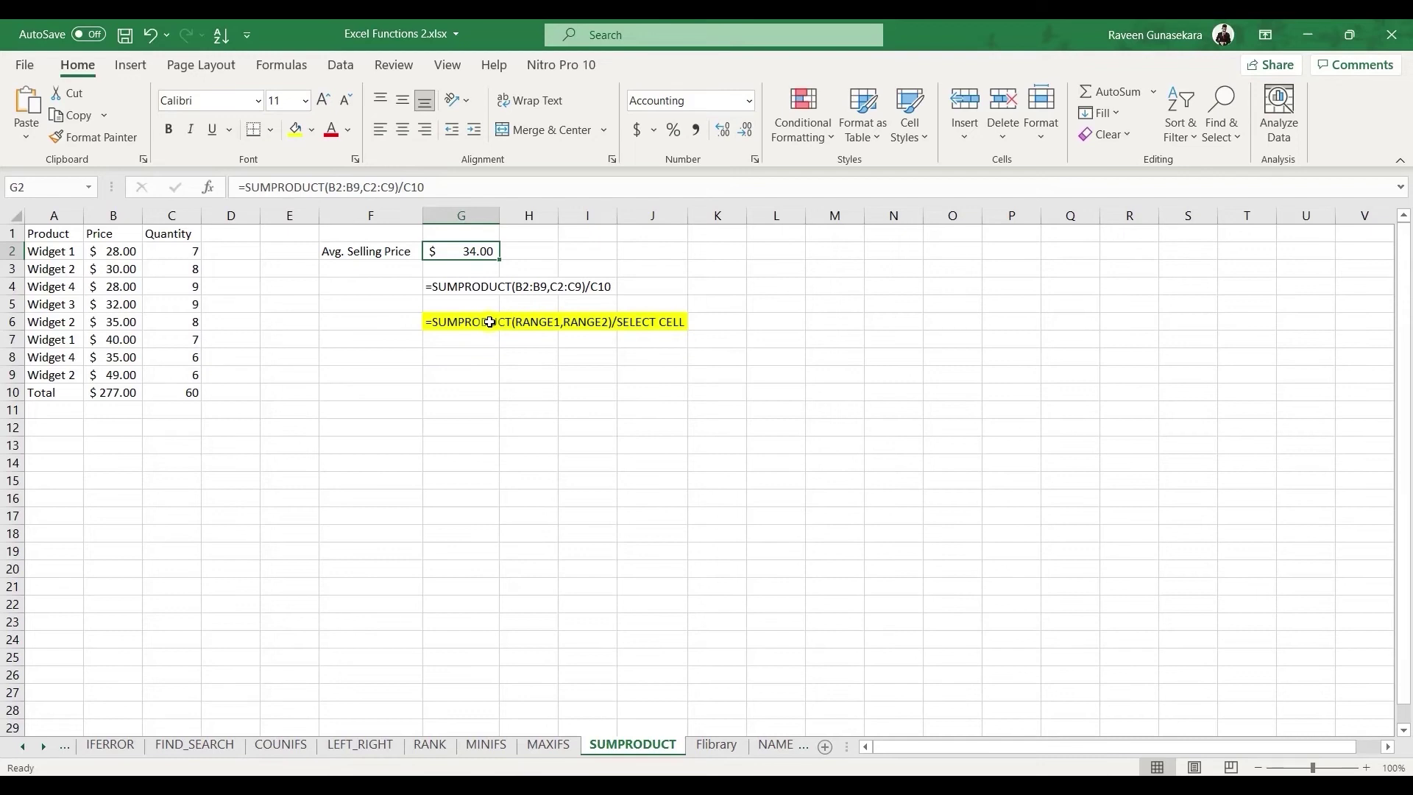
Open the Flibrary sheet and undo the existing Delivery Time entry in F2.
{"action": "left_click", "coordinate": [716, 745]}
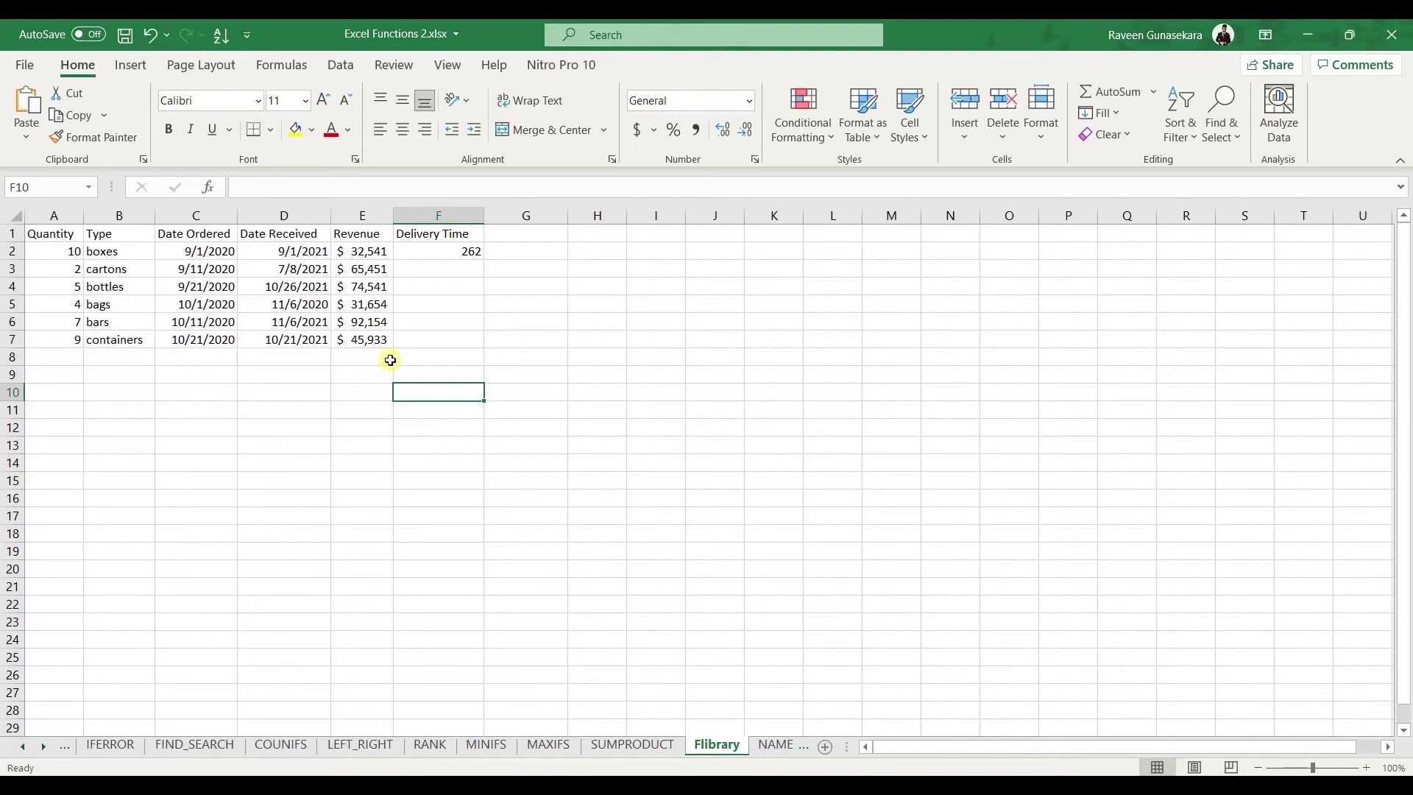
{"action": "key", "text": "ctrl+z"}
Insert a NETWORKDAYS function in F2 with C2 as the start date and D2 as the end date.
{"action": "left_click", "coordinate": [423, 251]}
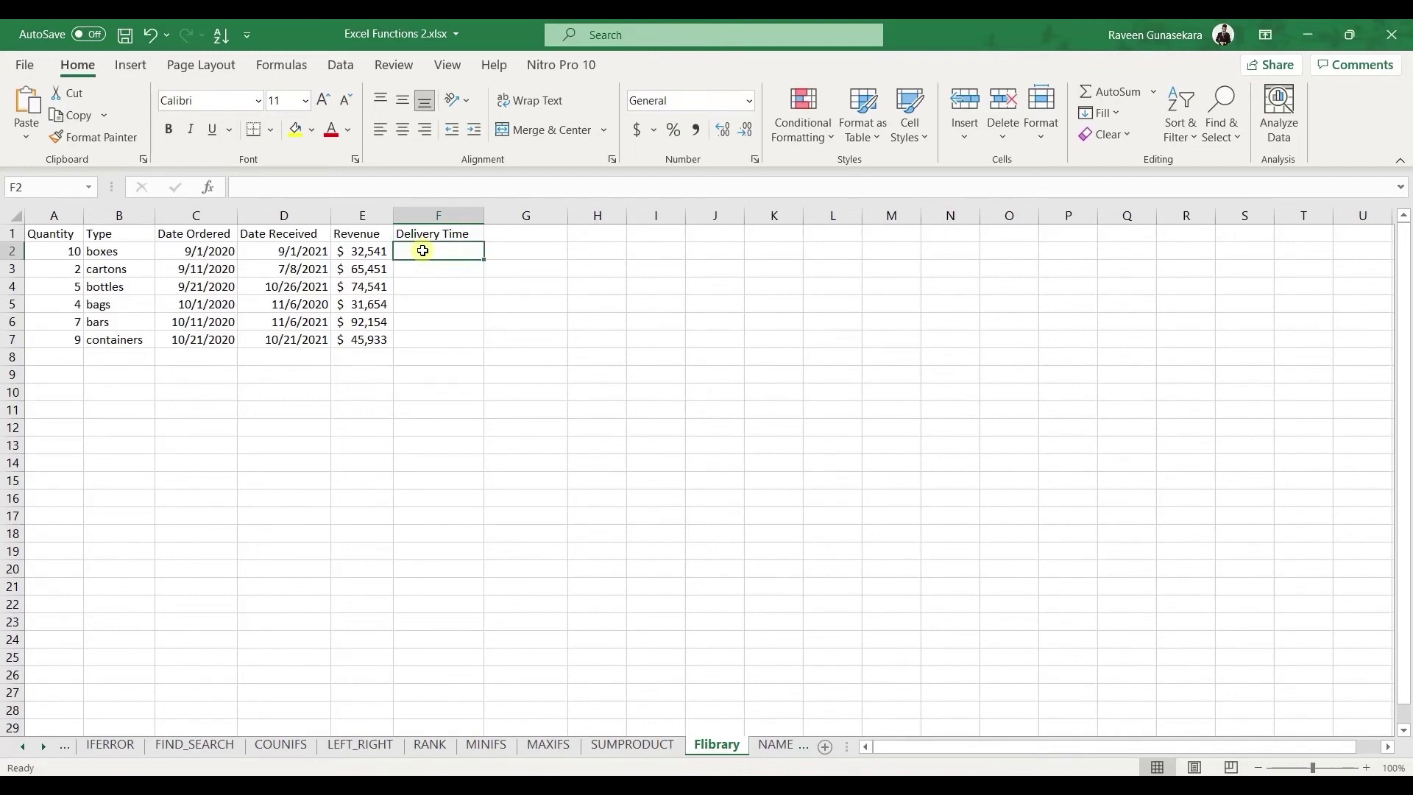
{"action": "left_click", "coordinate": [295, 65]}
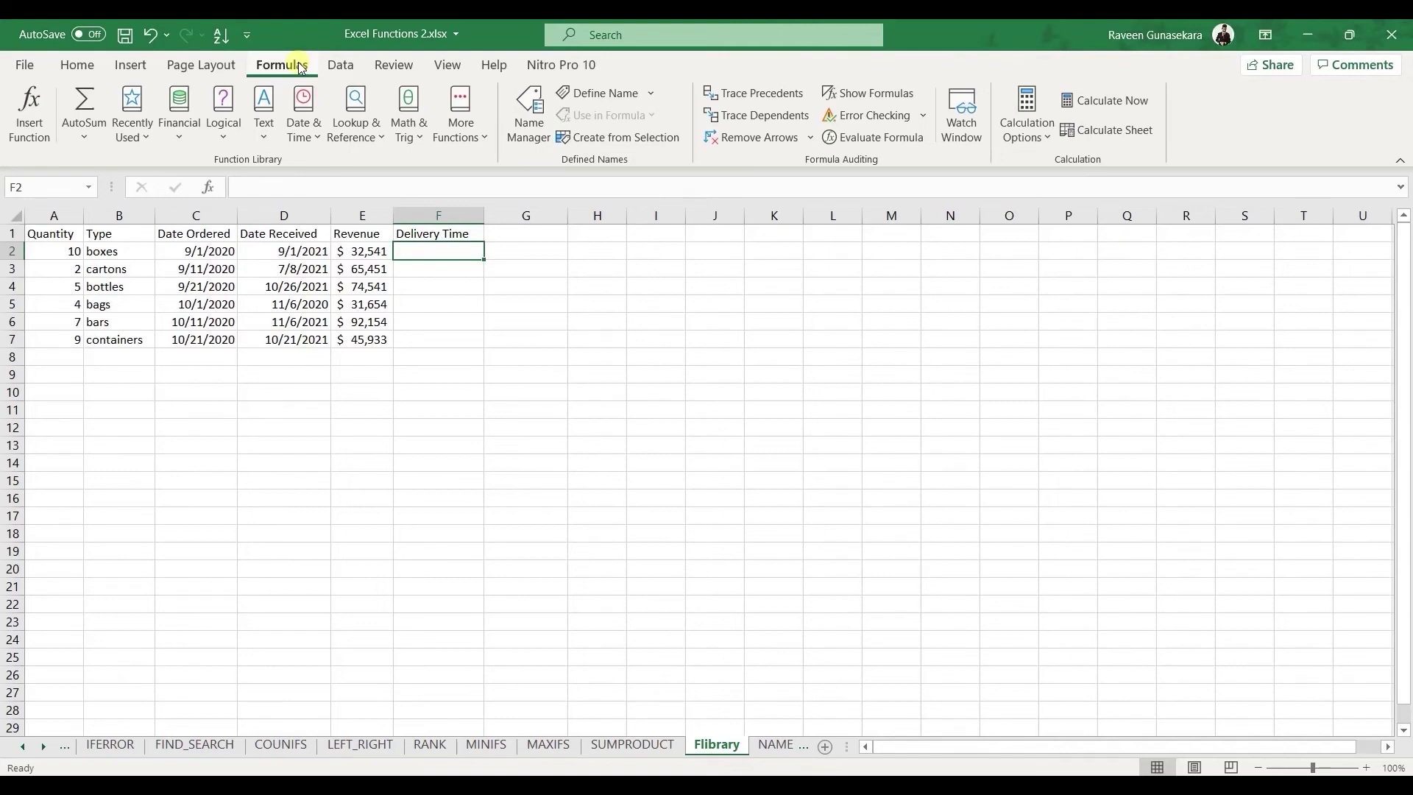
{"action": "left_click", "coordinate": [310, 143]}
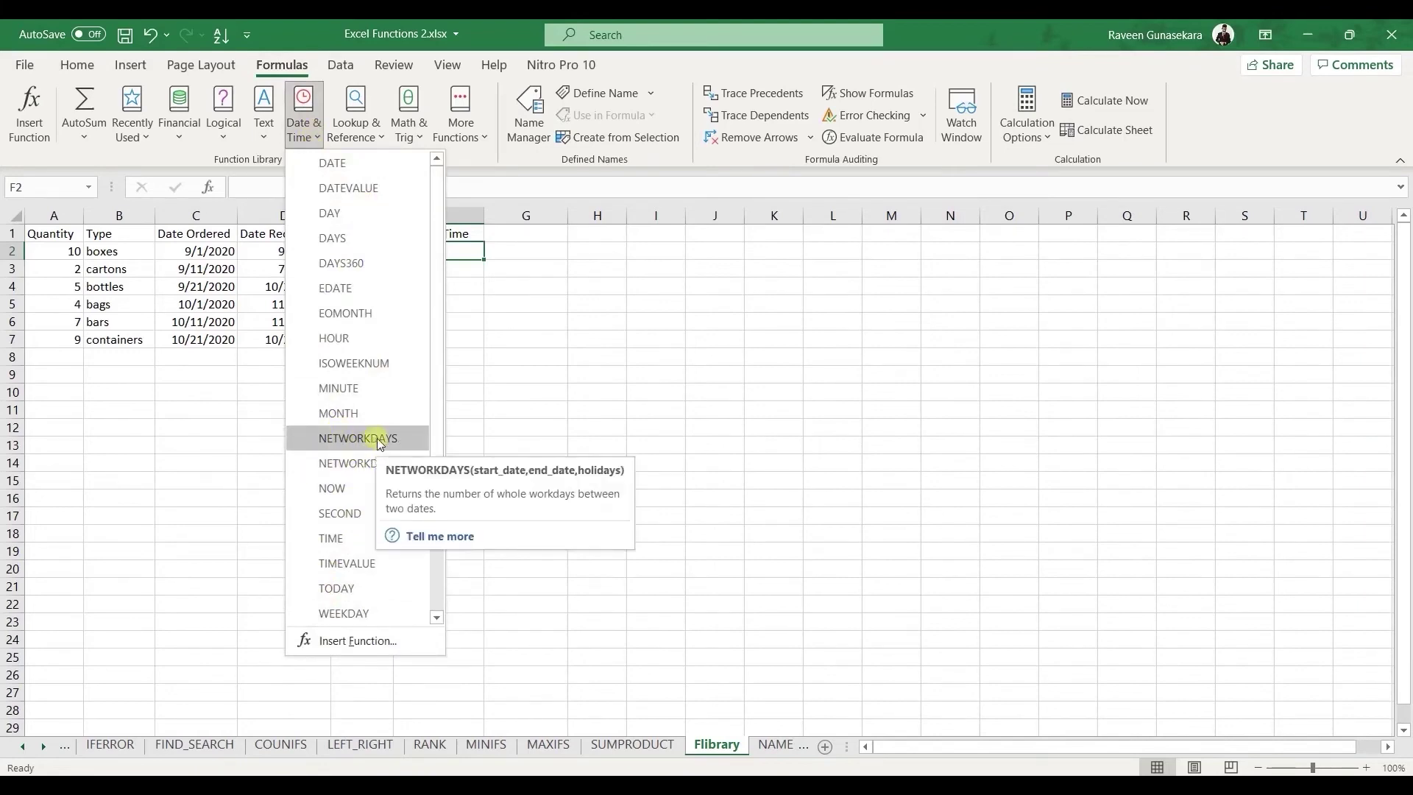
{"action": "left_click", "coordinate": [411, 438]}
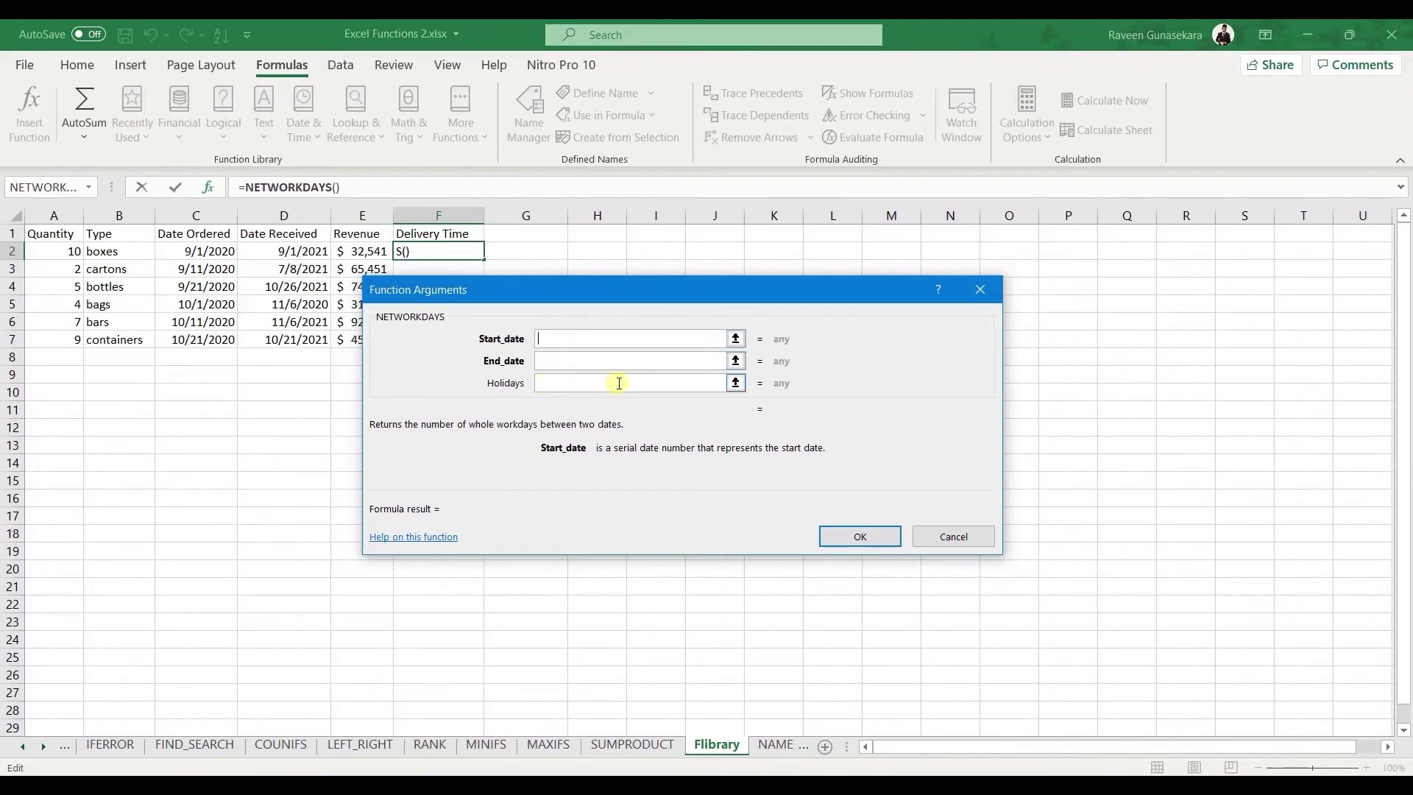
{"action": "left_click_drag", "start_coordinate": [633, 291], "coordinate": [677, 300]}
{"action": "left_click", "coordinate": [601, 346]}
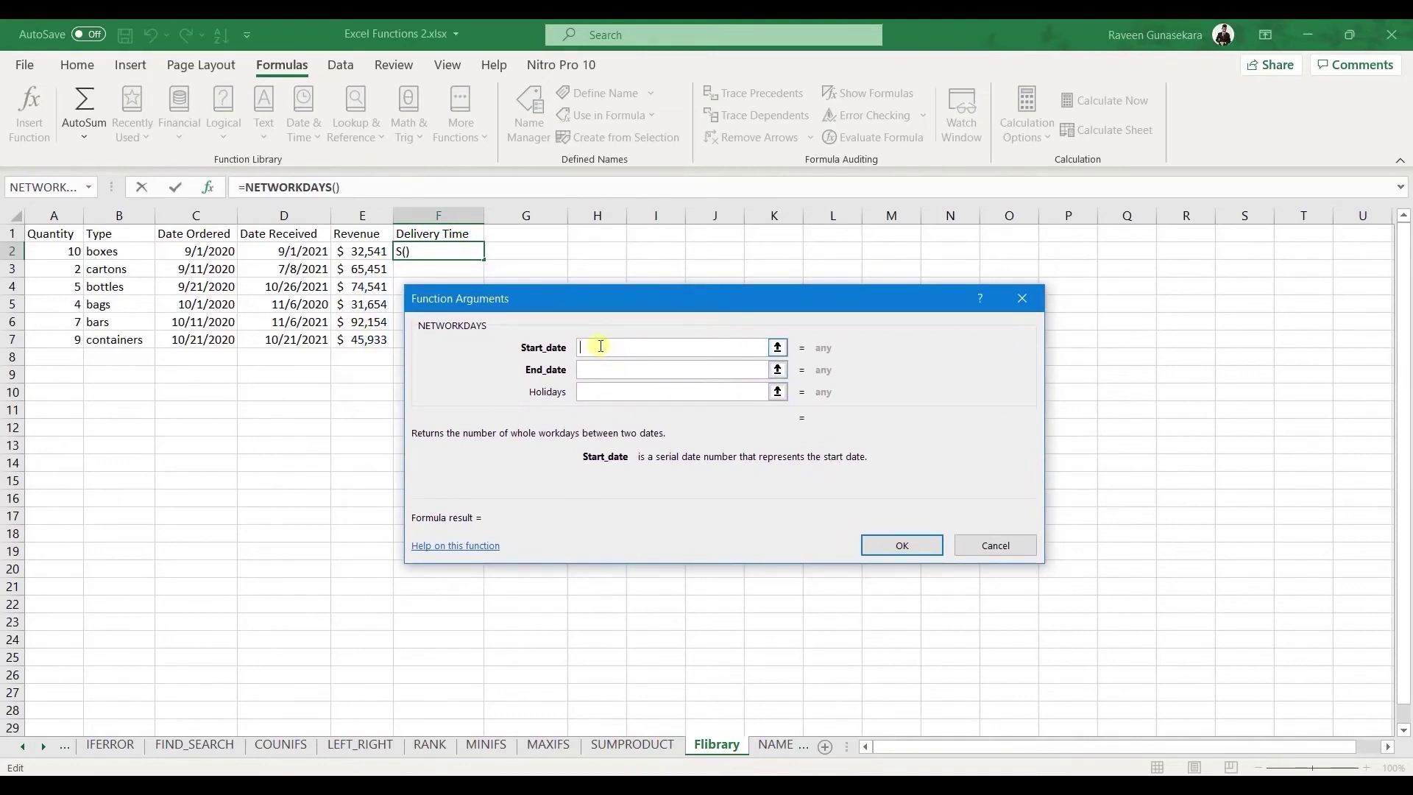
{"action": "left_click", "coordinate": [197, 251]}
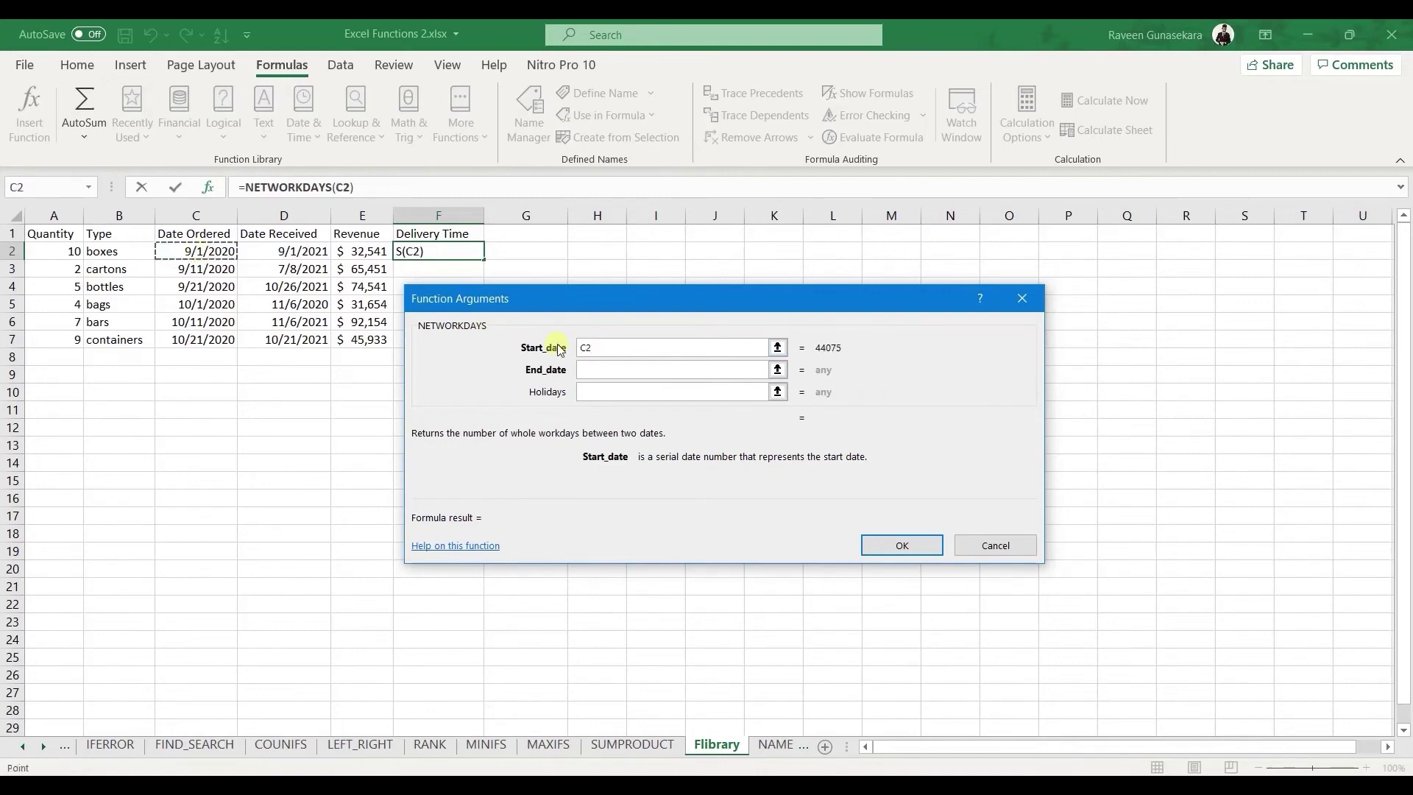
{"action": "left_click", "coordinate": [596, 368]}
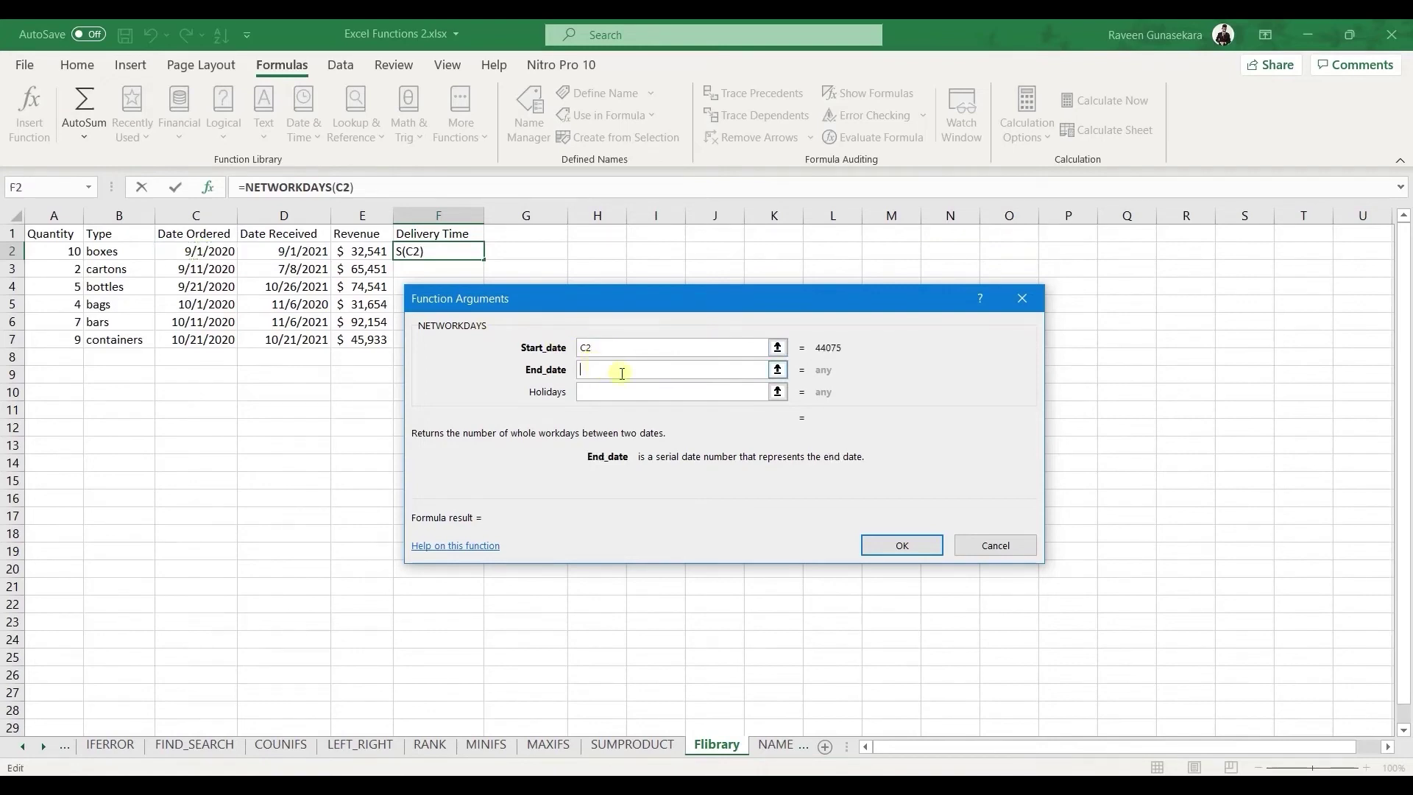
{"action": "left_click", "coordinate": [305, 256]}
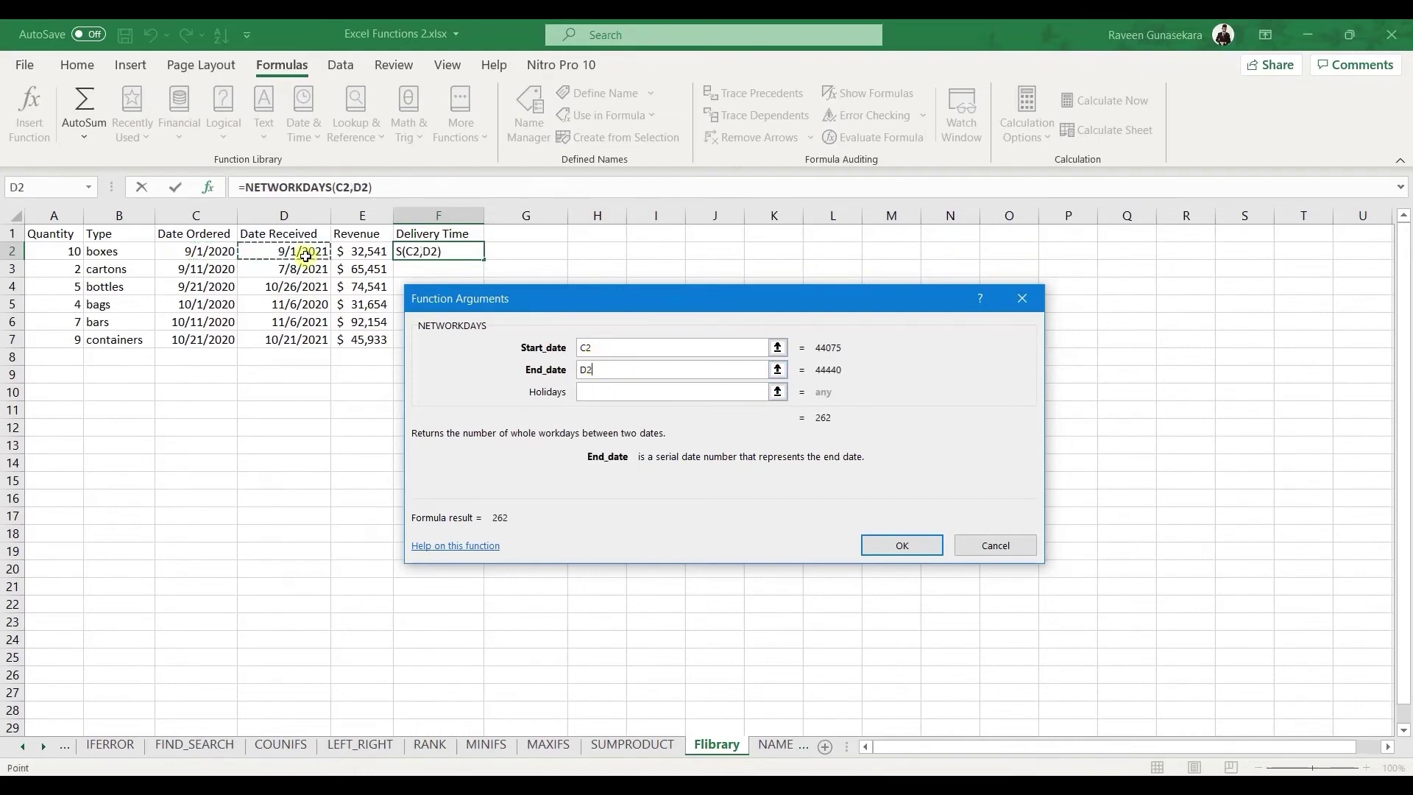
Complete the NETWORKDAYS function with 3 as the holidays argument and fill it from F2 down to F7.
{"action": "left_click", "coordinate": [608, 388]}
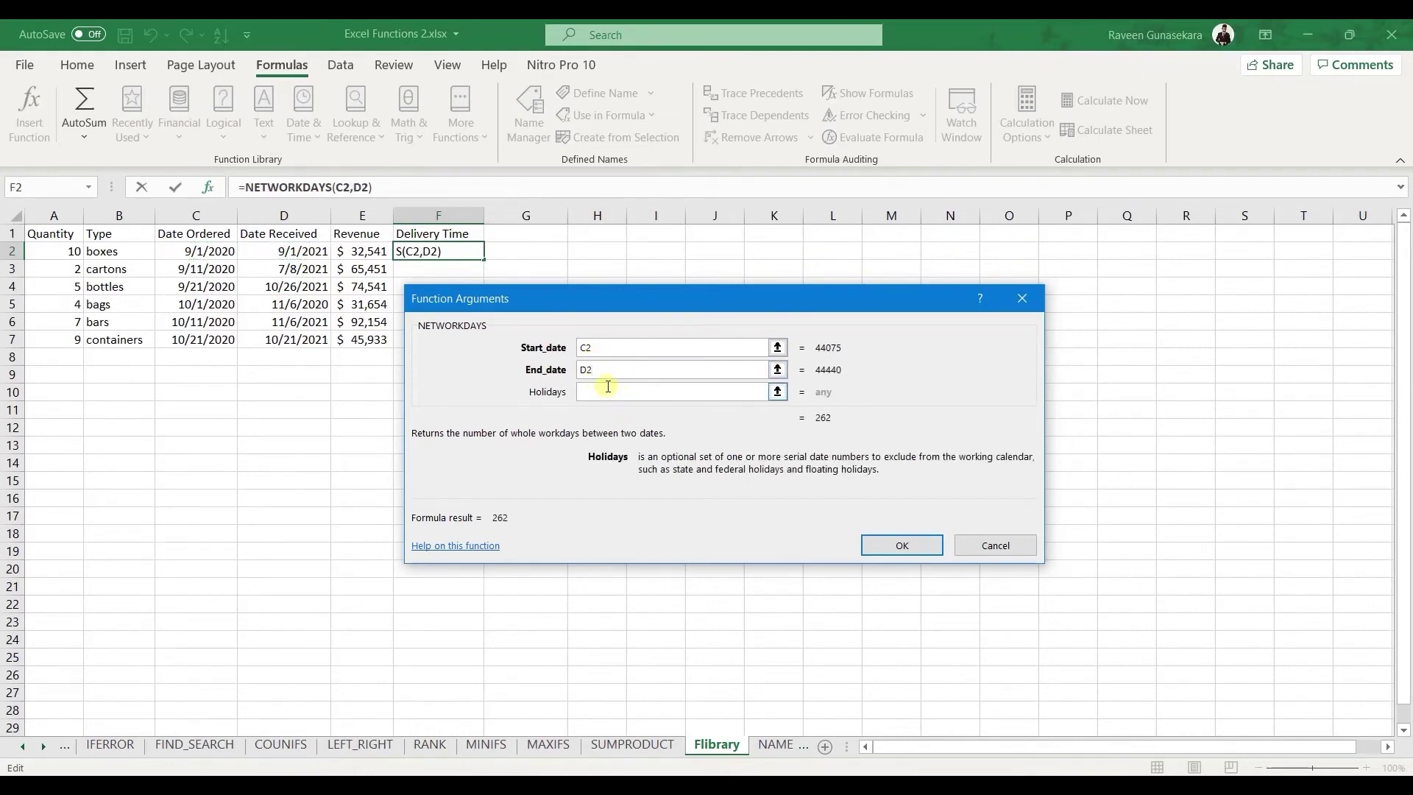
{"action": "type", "text": "3"}
{"action": "left_click", "coordinate": [893, 547]}
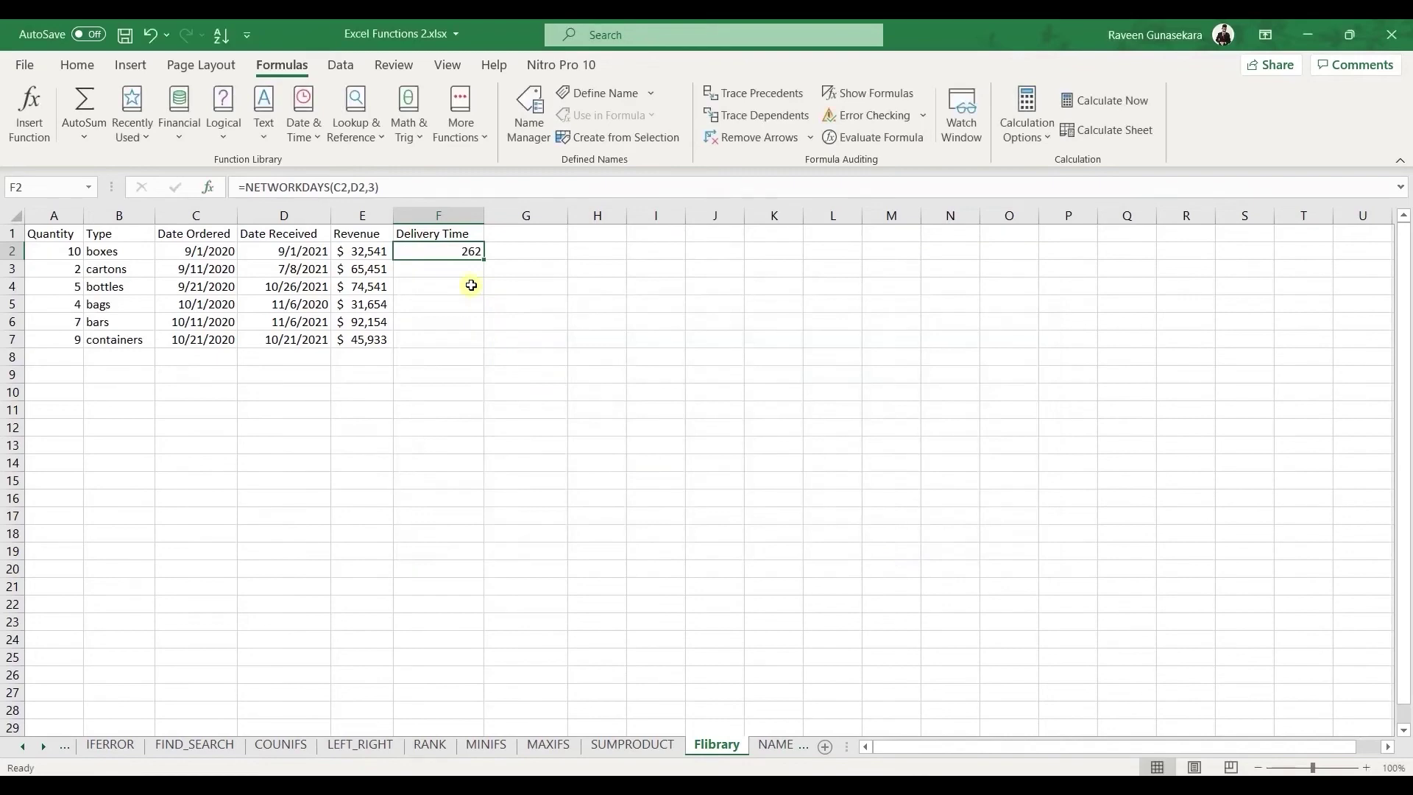
{"action": "left_click_drag", "start_coordinate": [484, 260], "coordinate": [480, 347]}
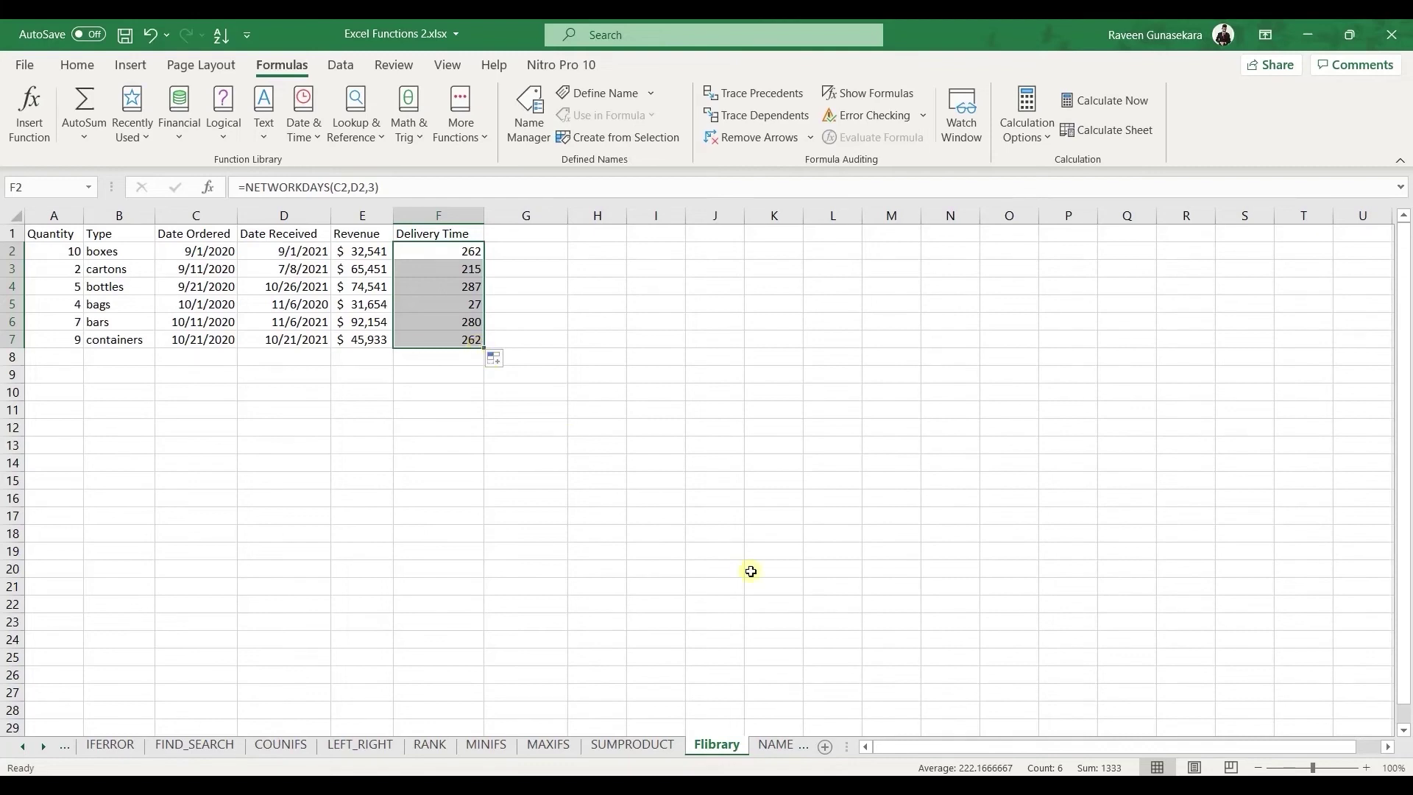
Open the NAME sheet and name the item range A2:A11 fruits.
{"action": "left_click", "coordinate": [773, 745]}
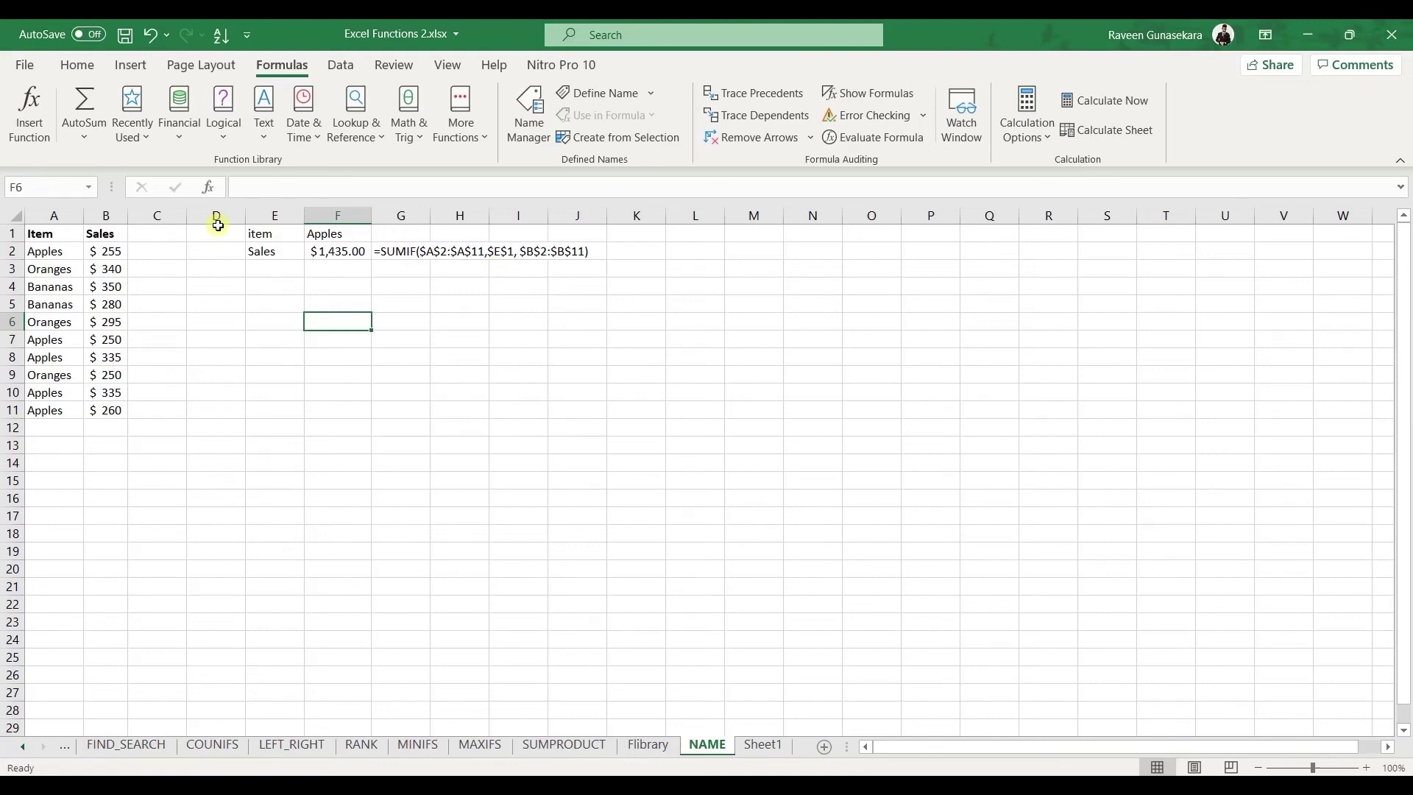
{"action": "left_click_drag", "start_coordinate": [56, 255], "coordinate": [44, 409]}
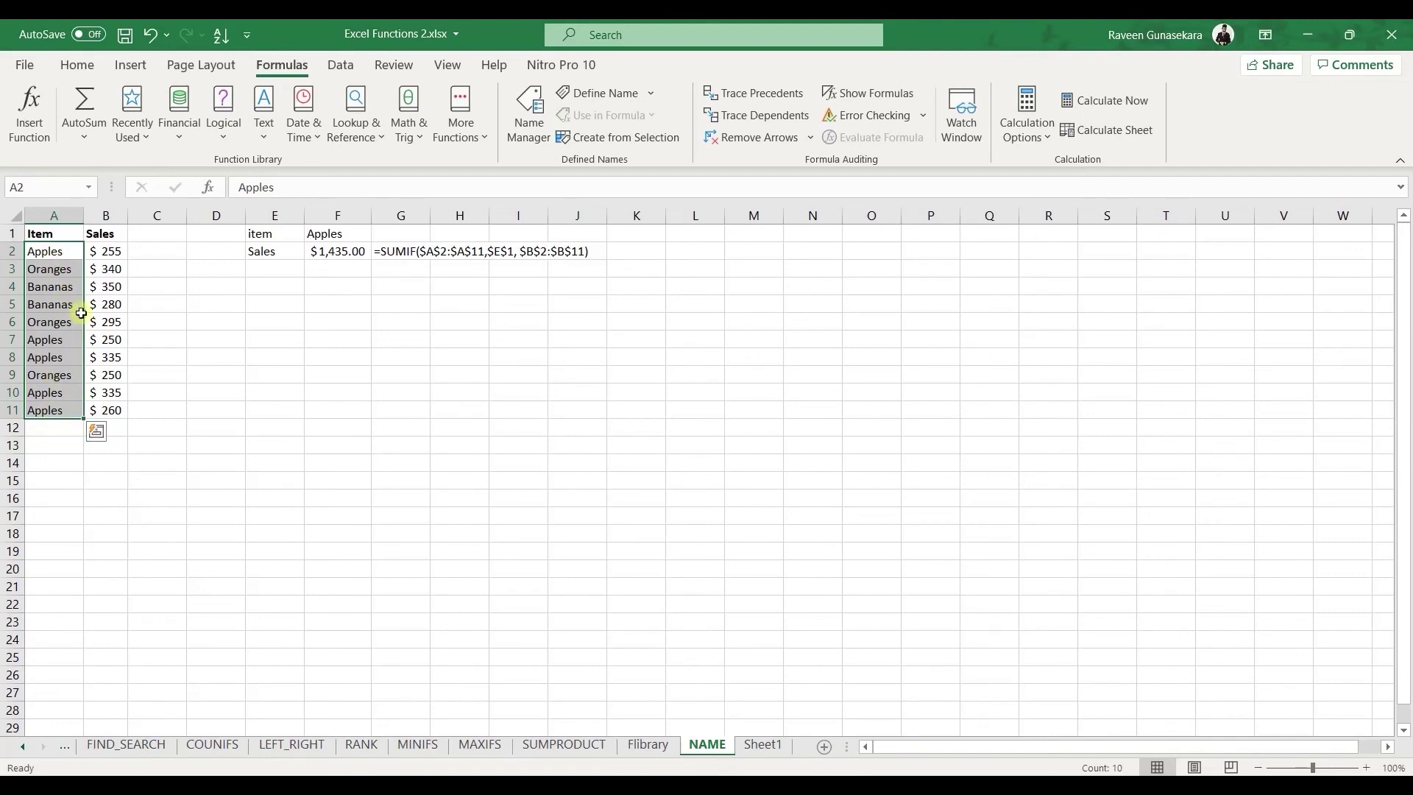
{"action": "left_click", "coordinate": [35, 189]}
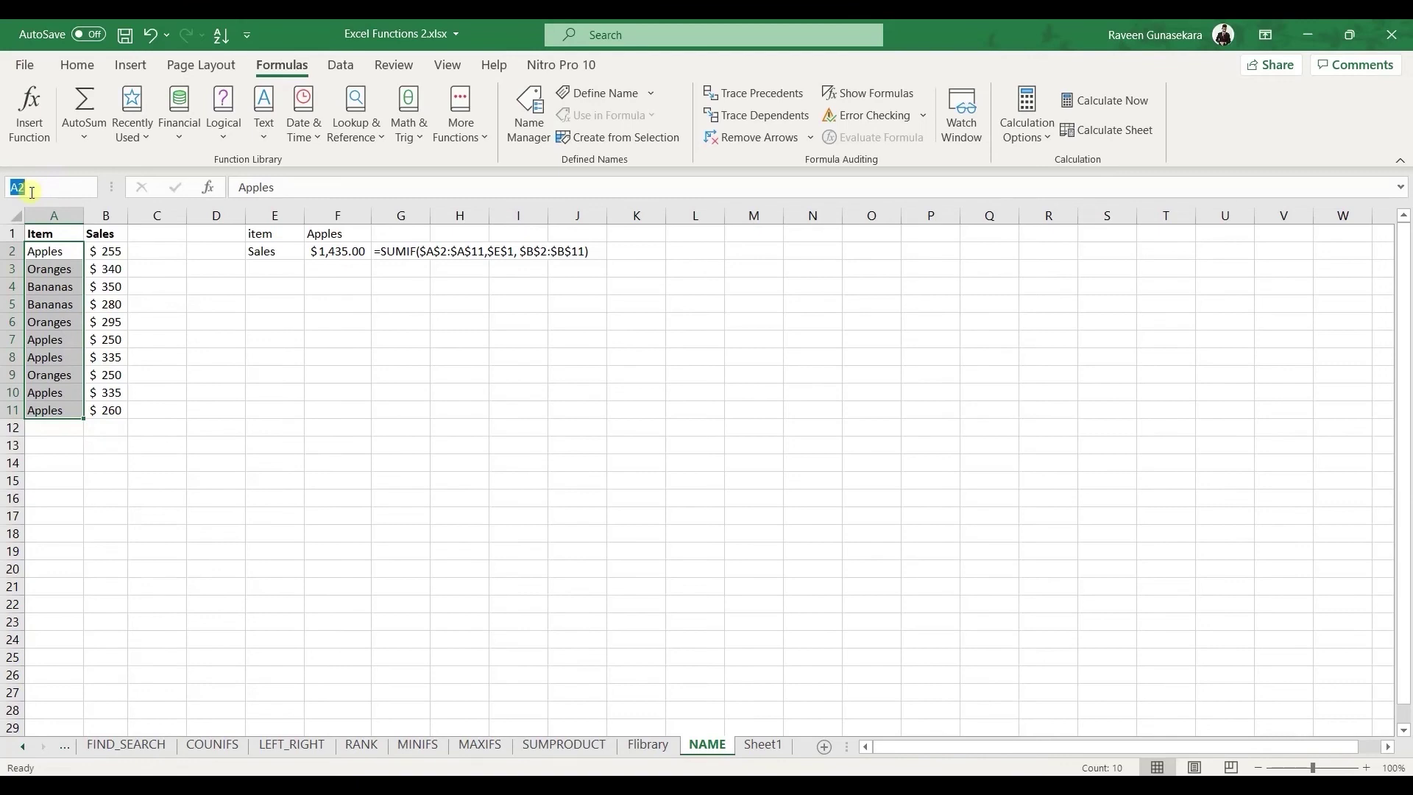
{"action": "type", "text": "fruits"}
{"action": "key", "text": "Return"}
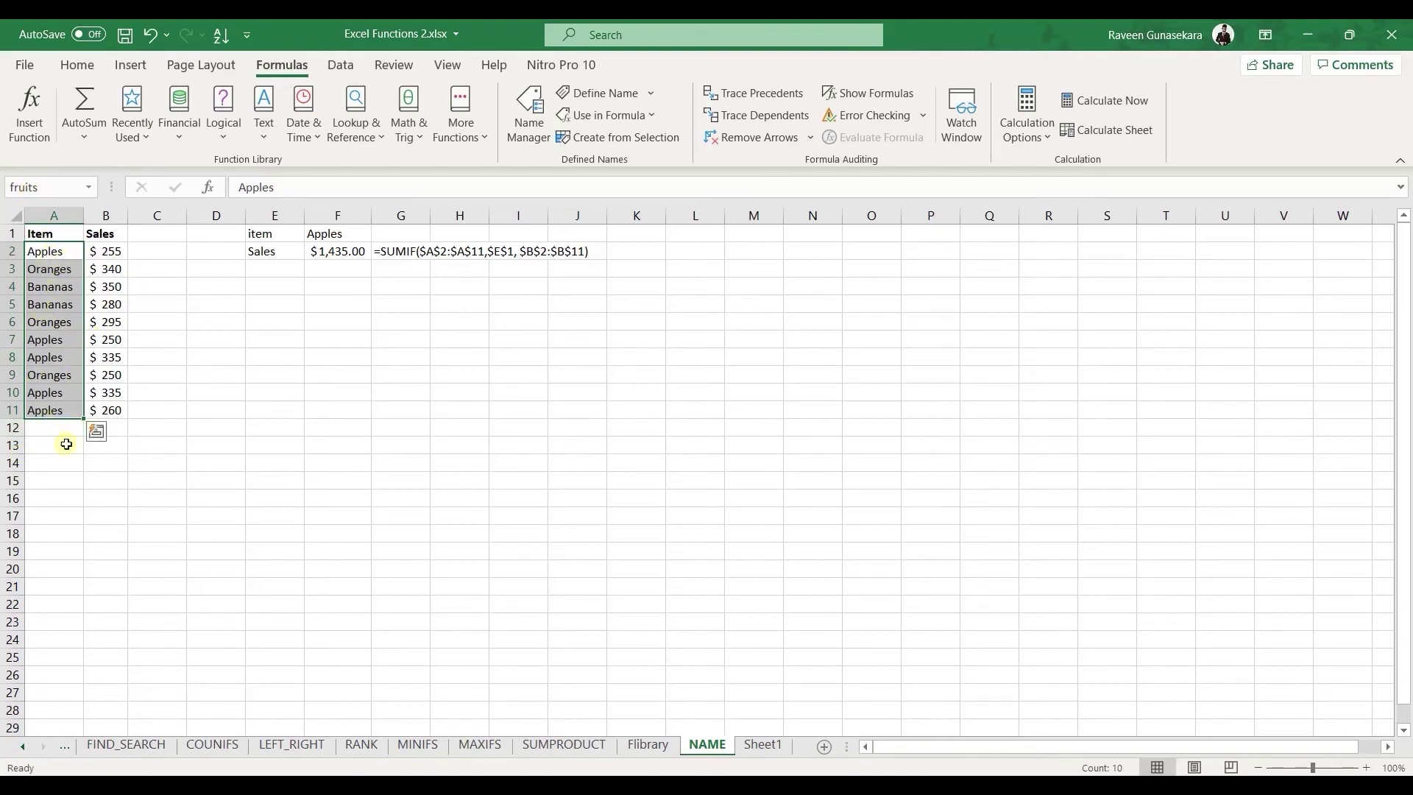
Name the sales range B2:B11 Sales.
{"action": "left_click", "coordinate": [175, 388]}
{"action": "left_click_drag", "start_coordinate": [70, 251], "coordinate": [70, 410]}
{"action": "left_click_drag", "start_coordinate": [105, 251], "coordinate": [107, 406]}
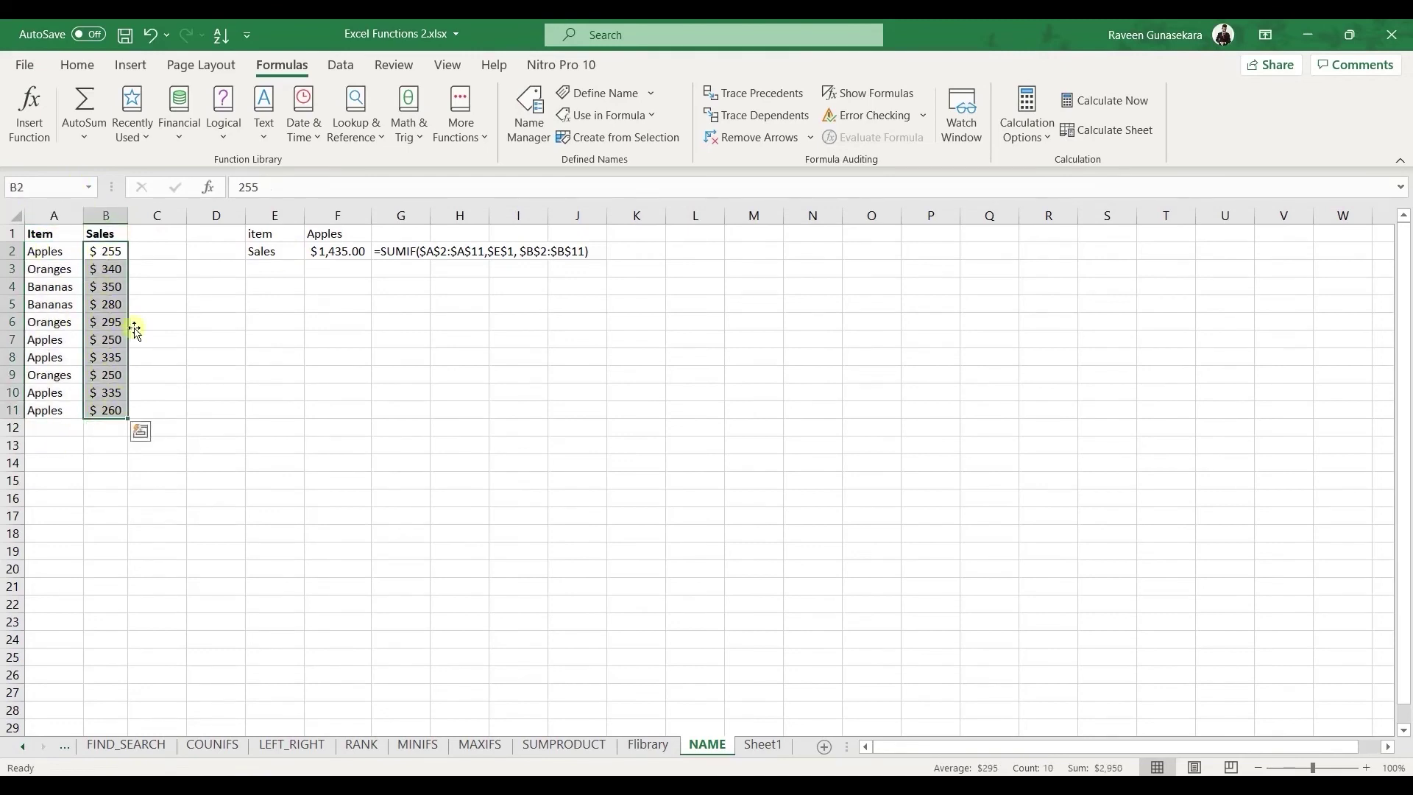
{"action": "left_click", "coordinate": [26, 192]}
{"action": "type", "text": "Sales"}
{"action": "key", "text": "Return"}
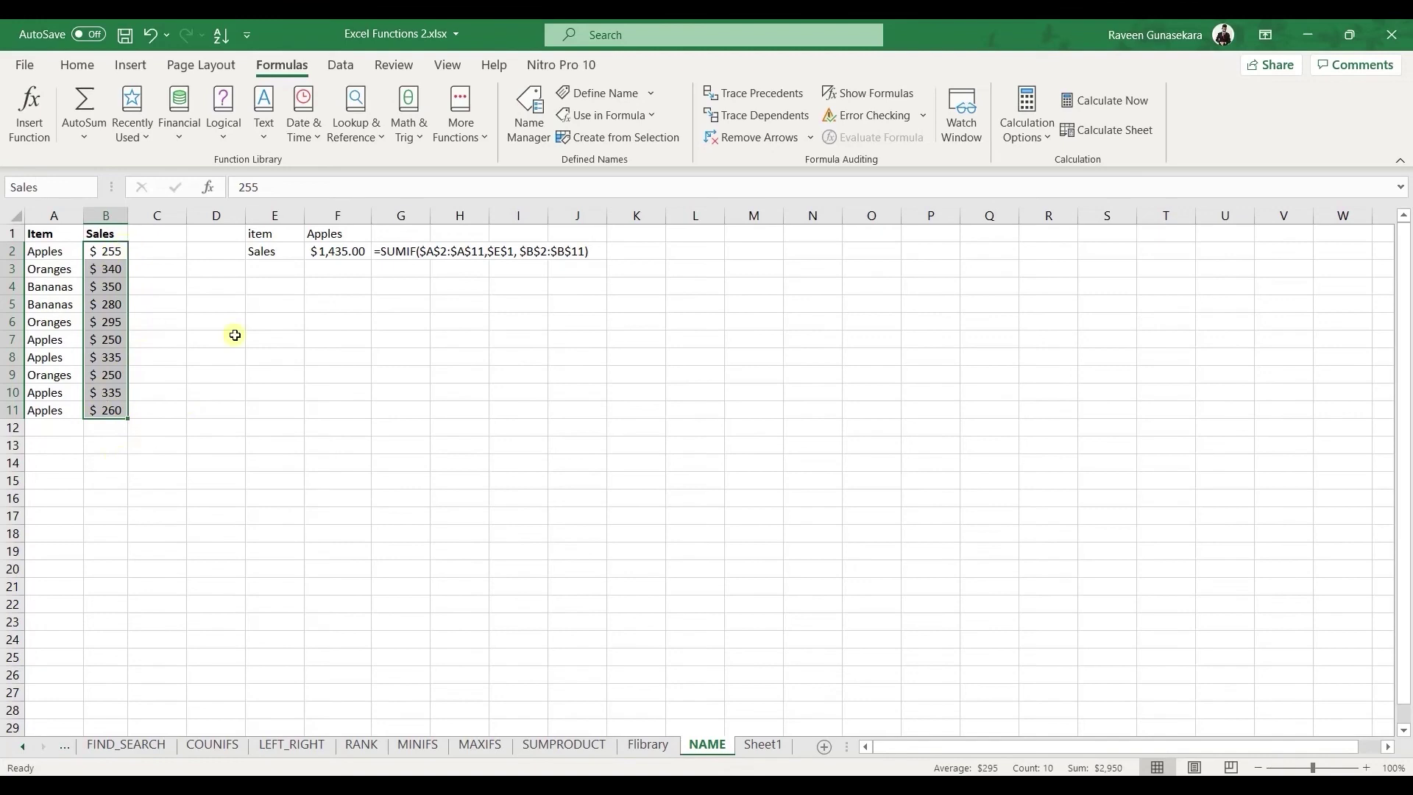
{"action": "left_click", "coordinate": [341, 286]}
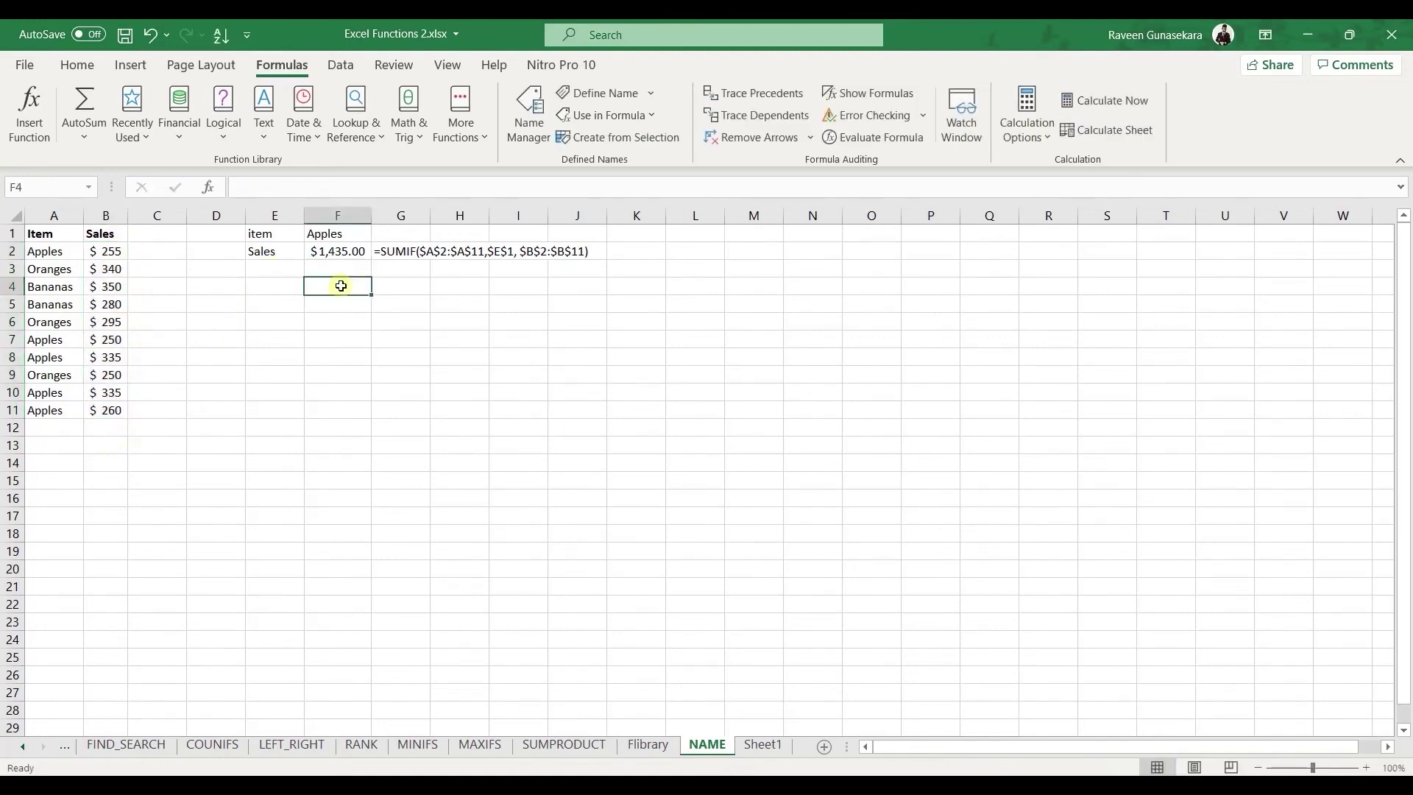
Name the criteria cell F1, which holds Apples, item.
{"action": "left_click", "coordinate": [340, 234]}
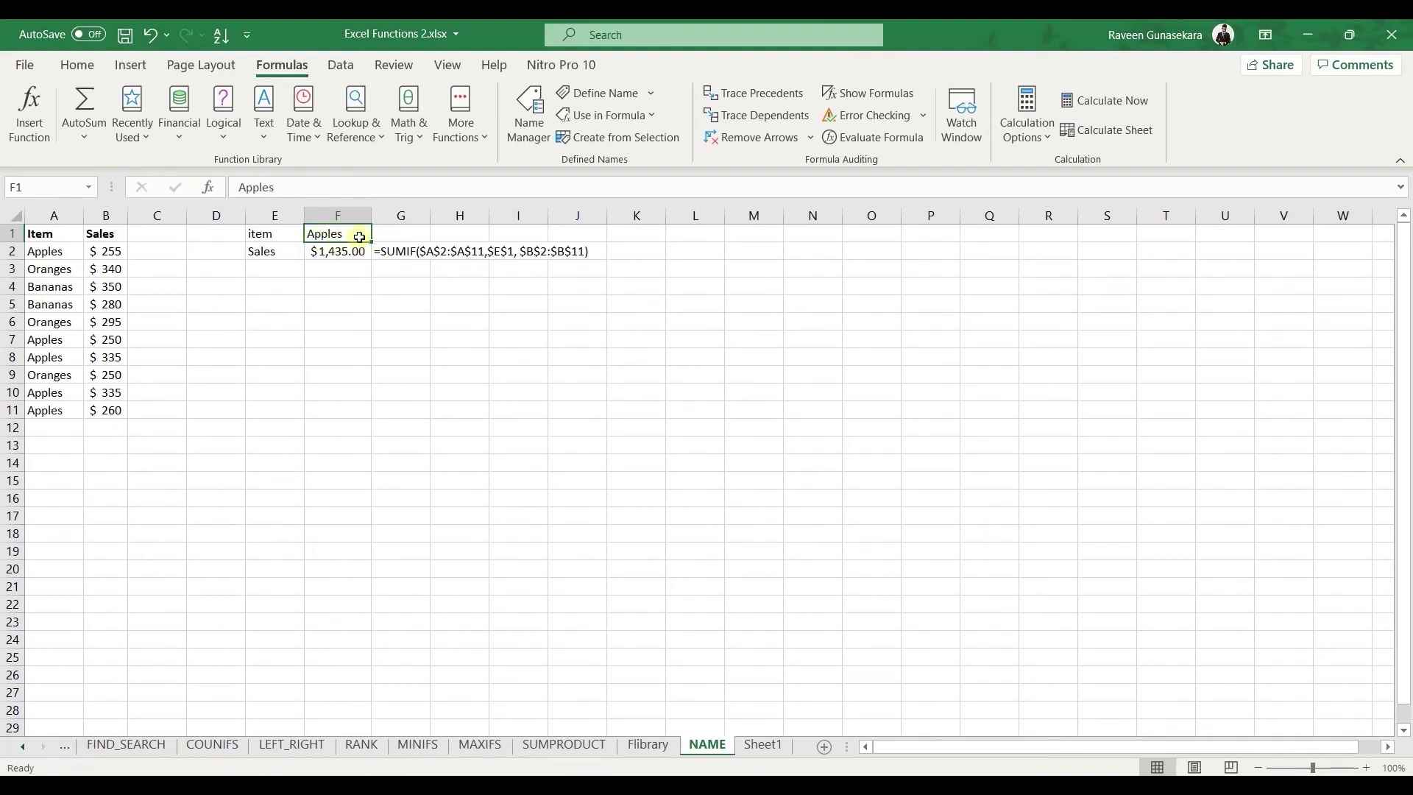
{"action": "left_click", "coordinate": [55, 187]}
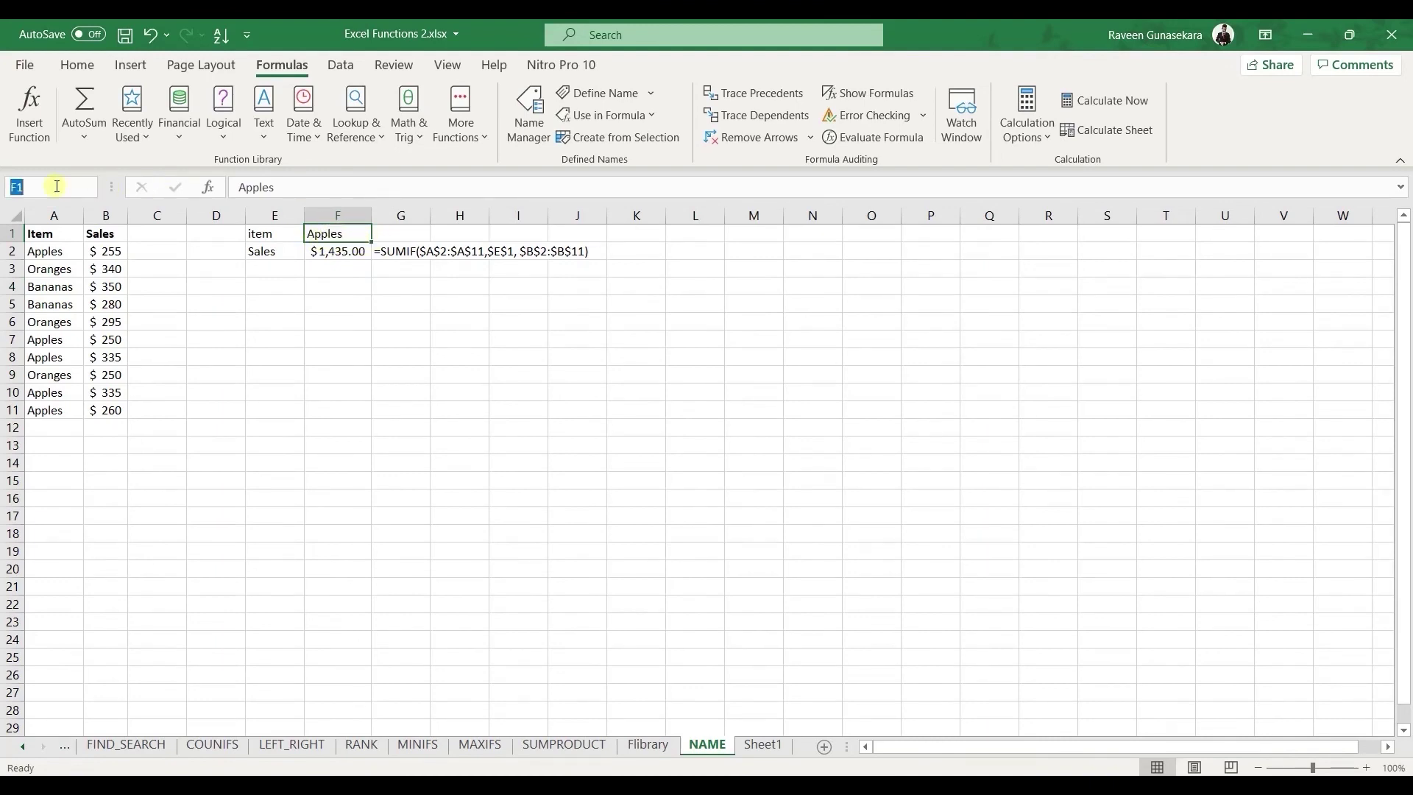
{"action": "type", "text": "item"}
{"action": "key", "text": "Return"}
Enter =SUMIF(fruits,item,sales) in F3 to total the chosen item's sales using the named ranges.
{"action": "left_click", "coordinate": [325, 263]}
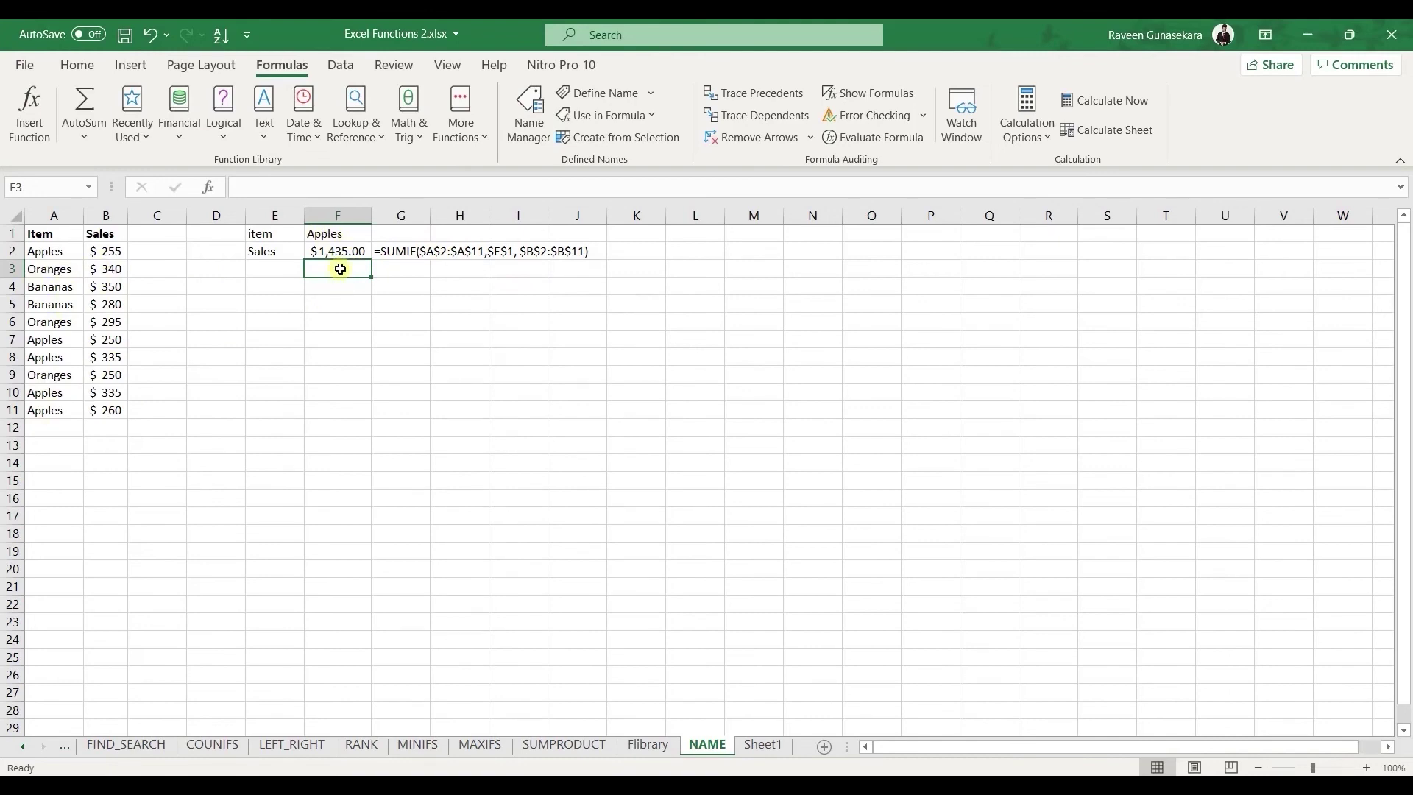
{"action": "type", "text": "="}
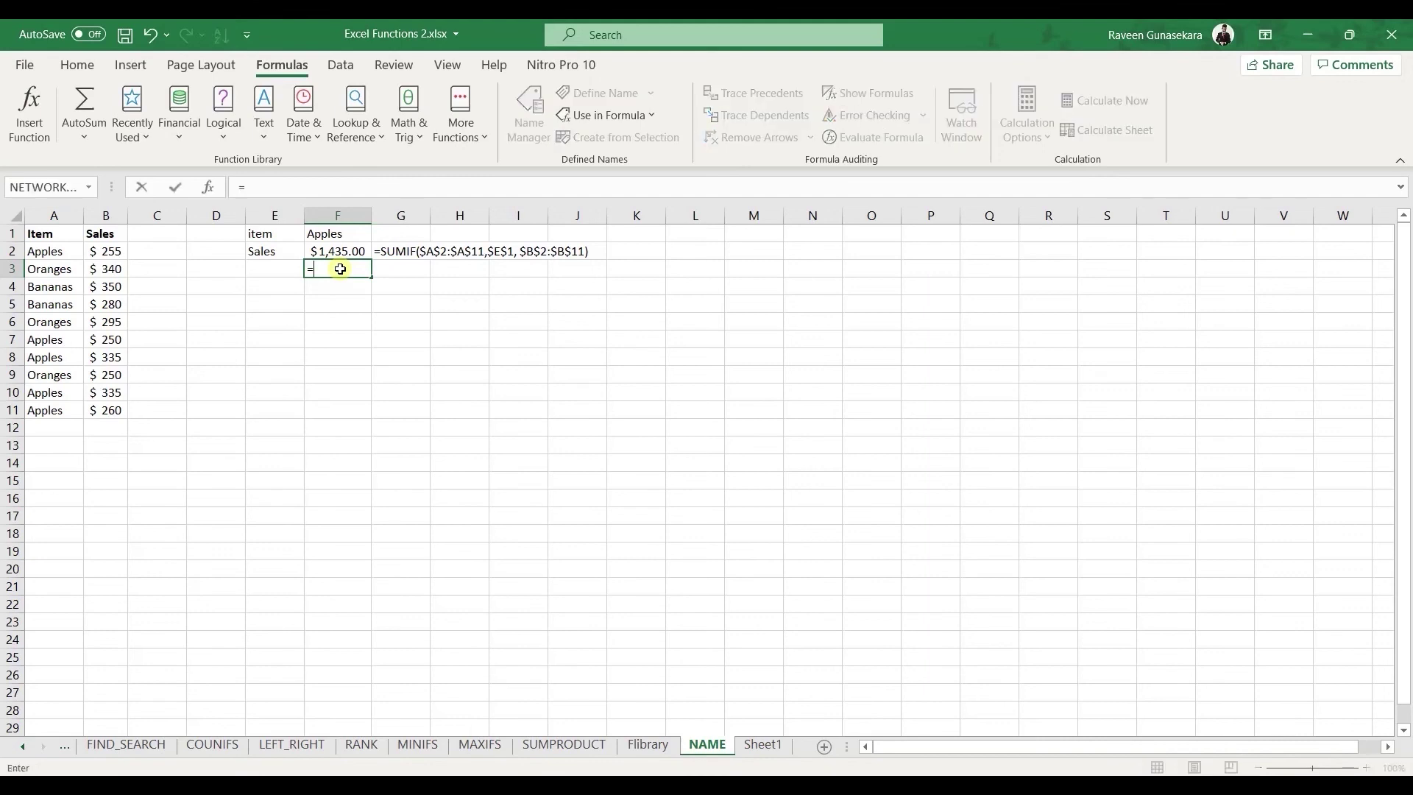
{"action": "type", "text": "S"}
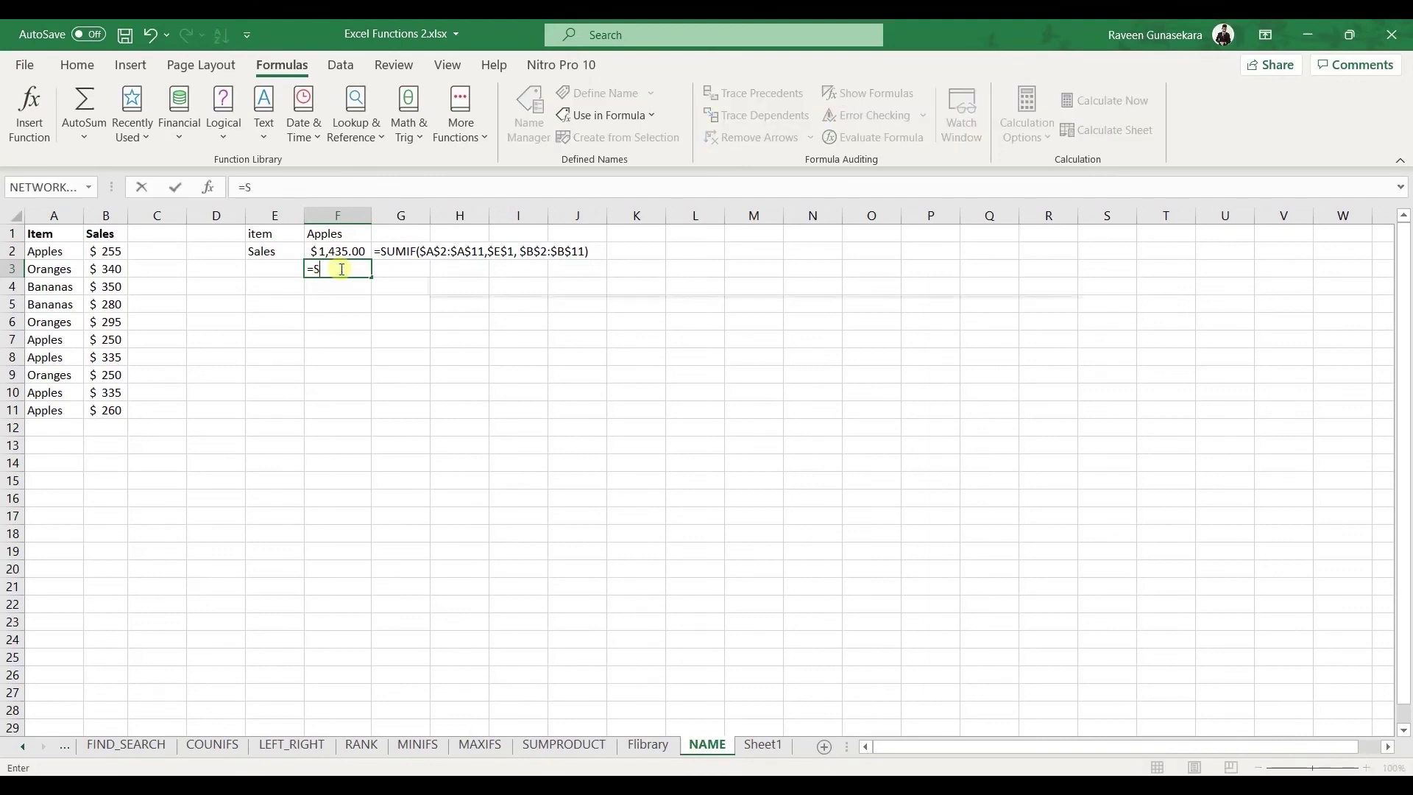
{"action": "type", "text": "UMIF"}
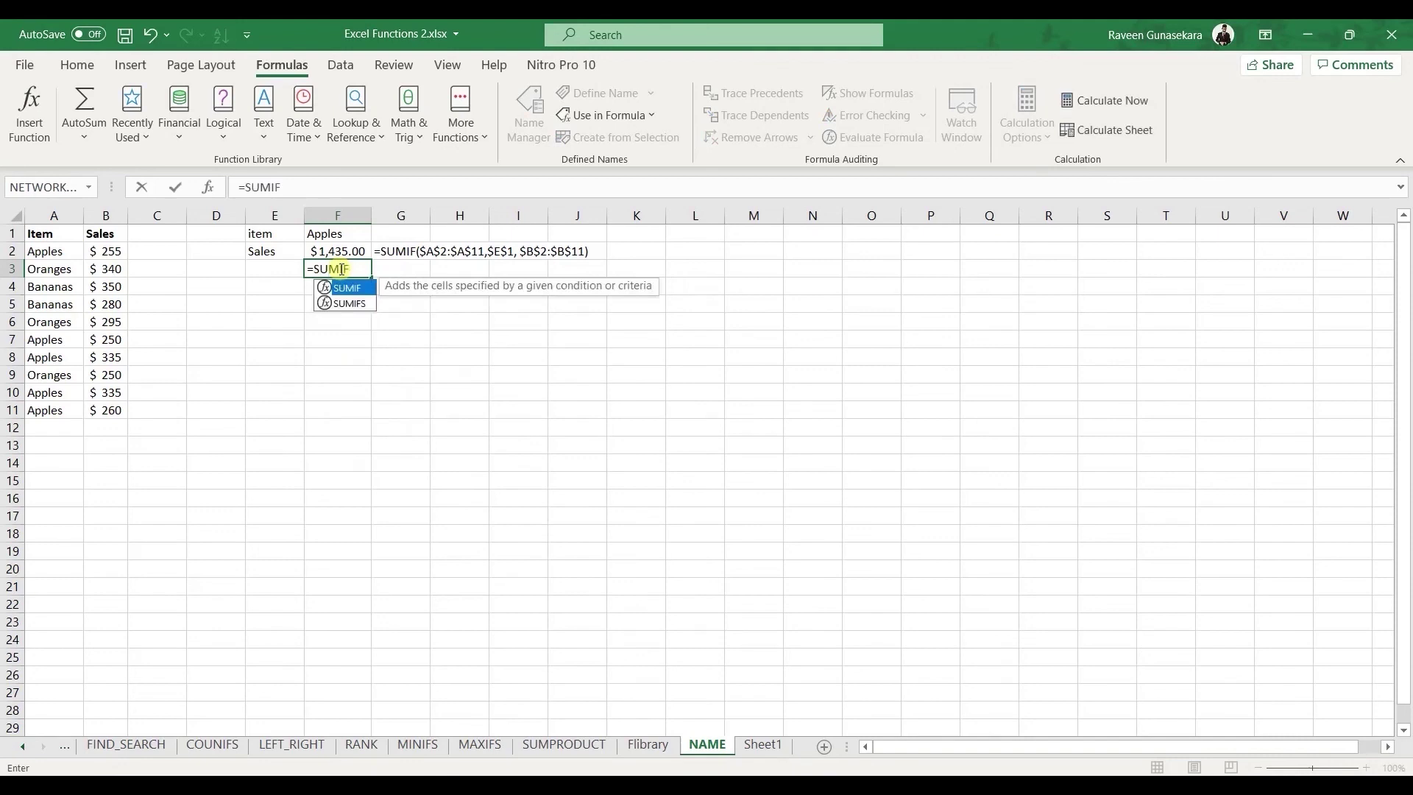
{"action": "type", "text": "("}
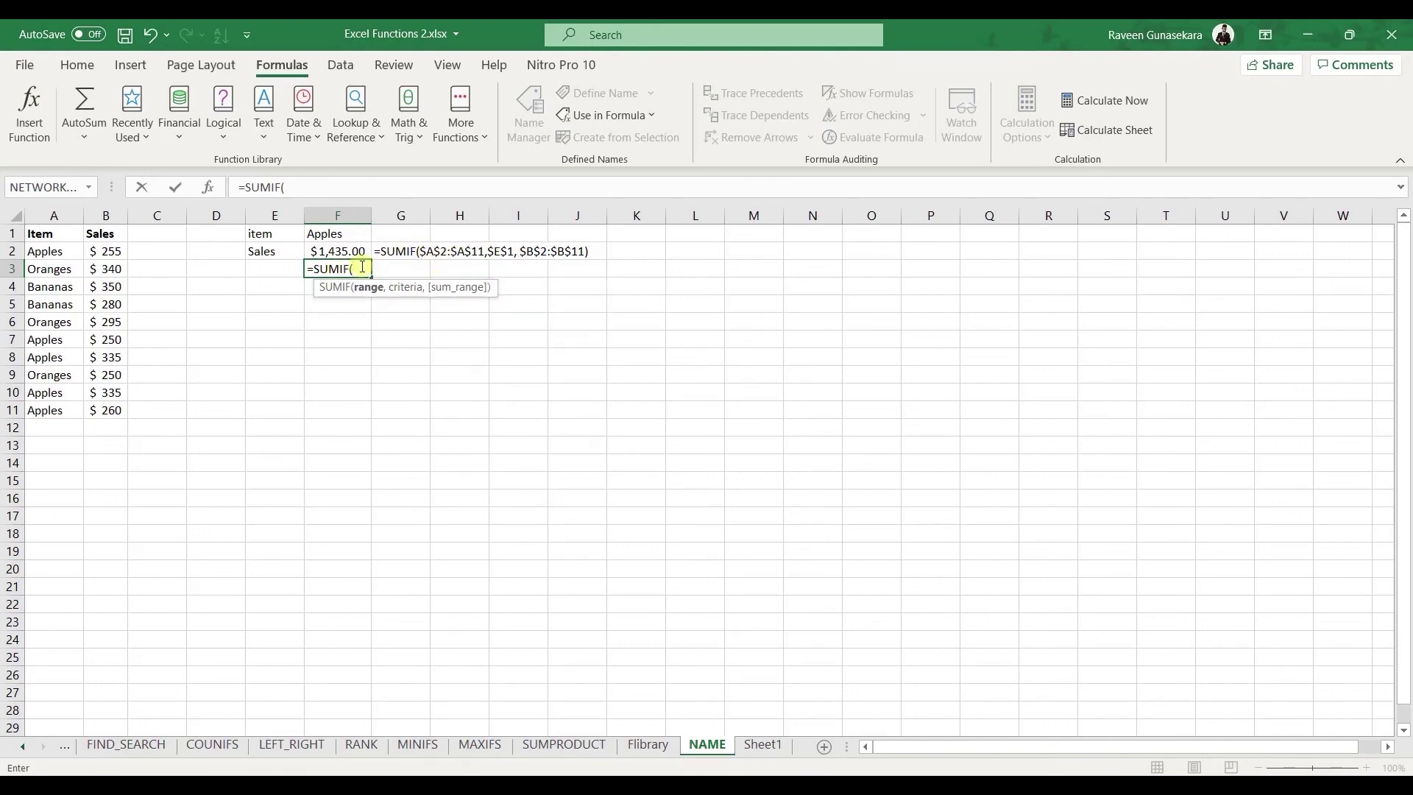
{"action": "type", "text": "fruit"}
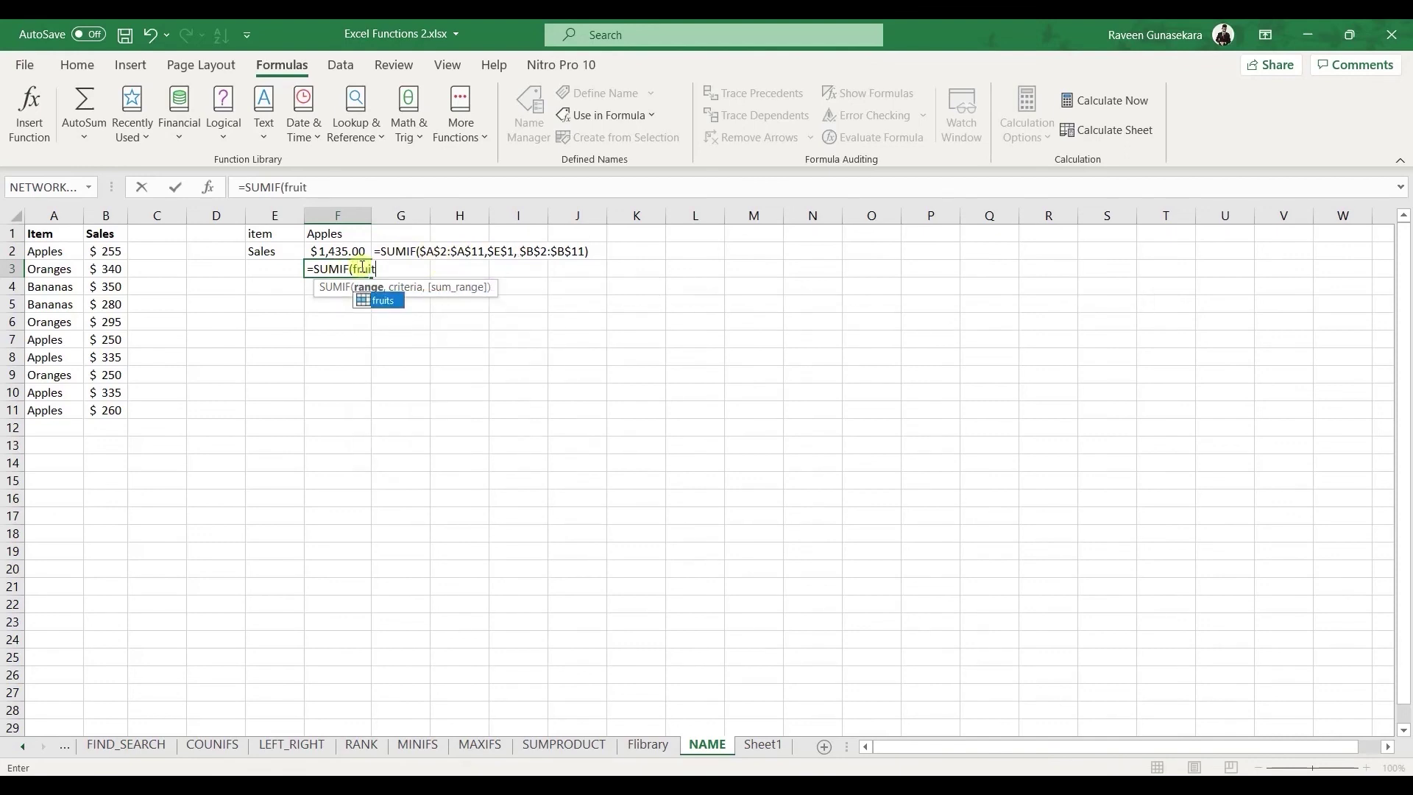
{"action": "type", "text": "s,"}
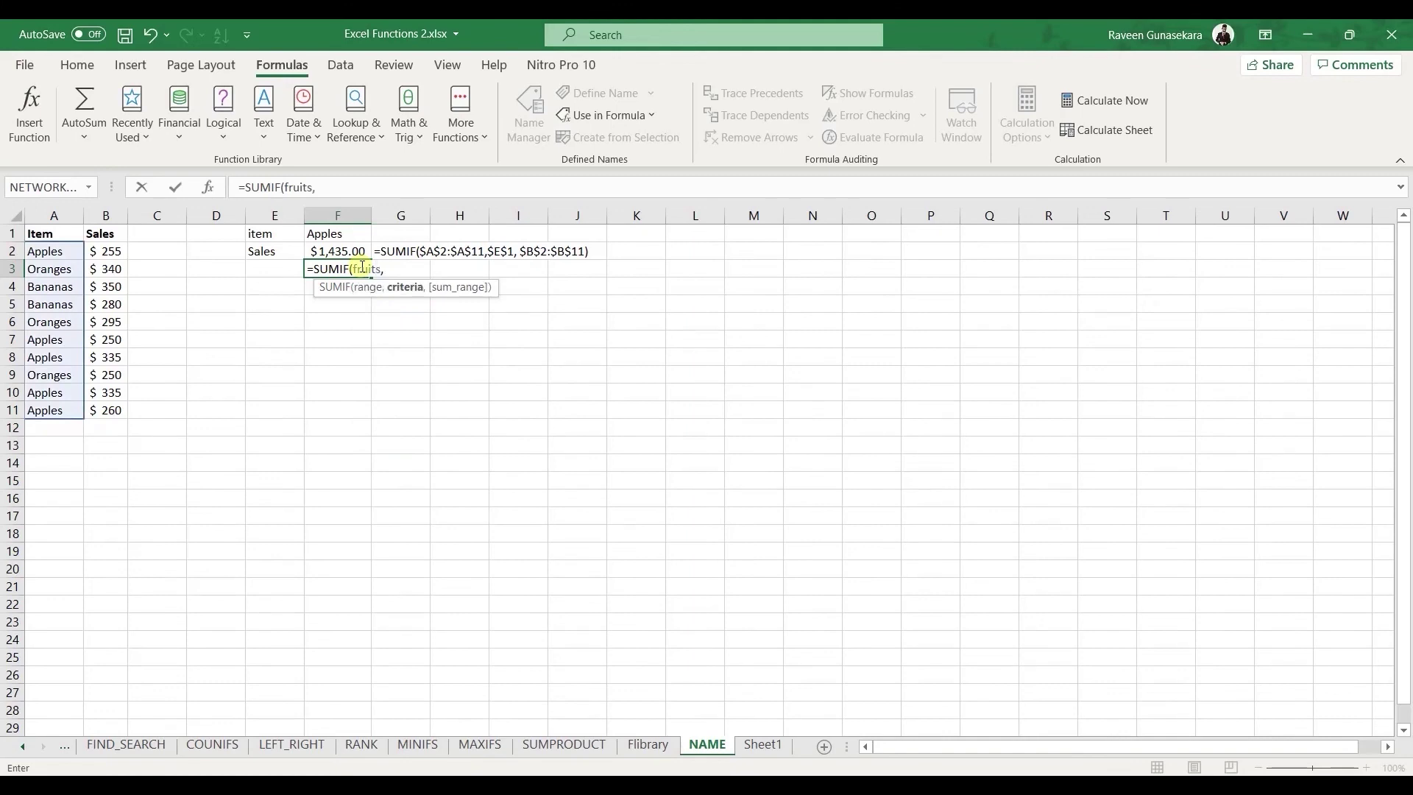
{"action": "type", "text": "ite"}
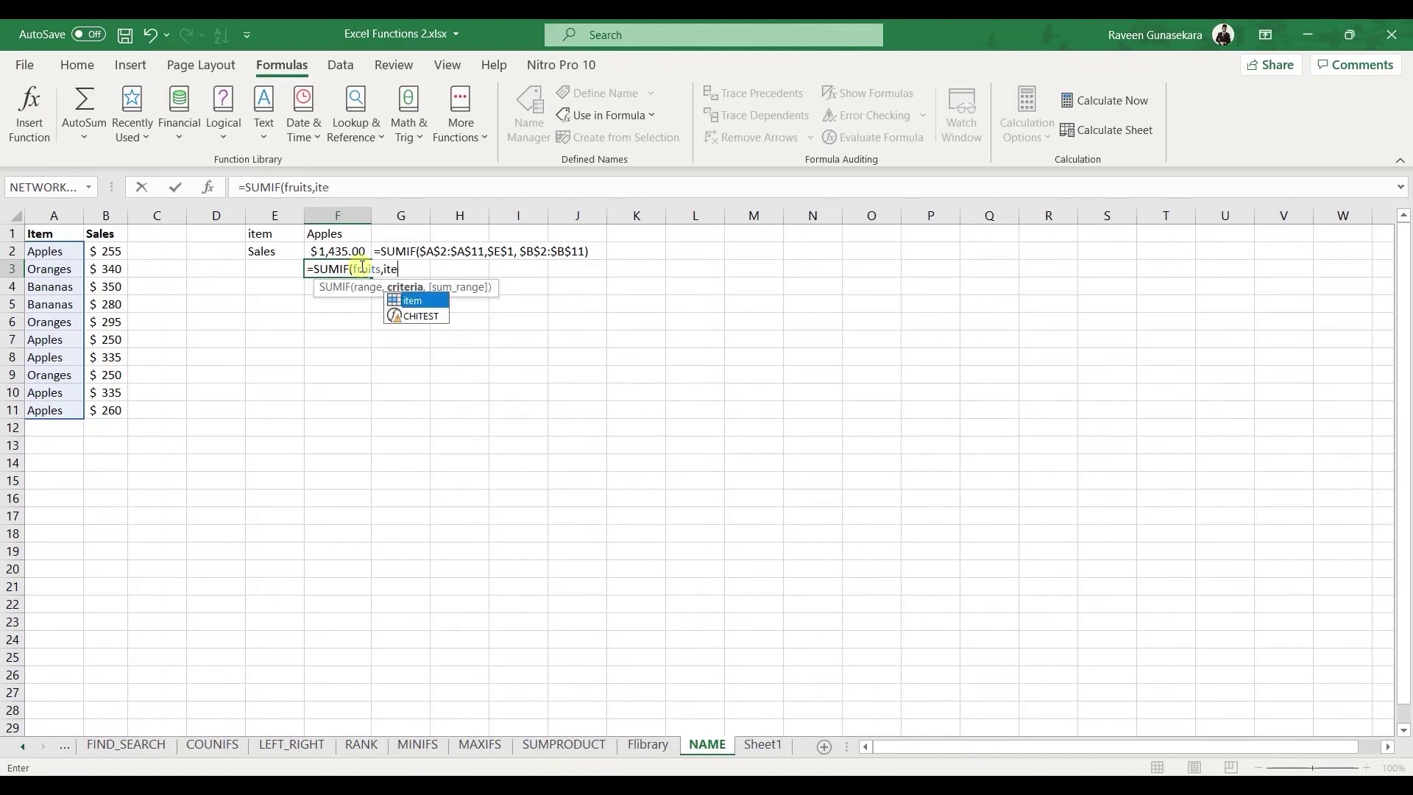
{"action": "type", "text": "m,"}
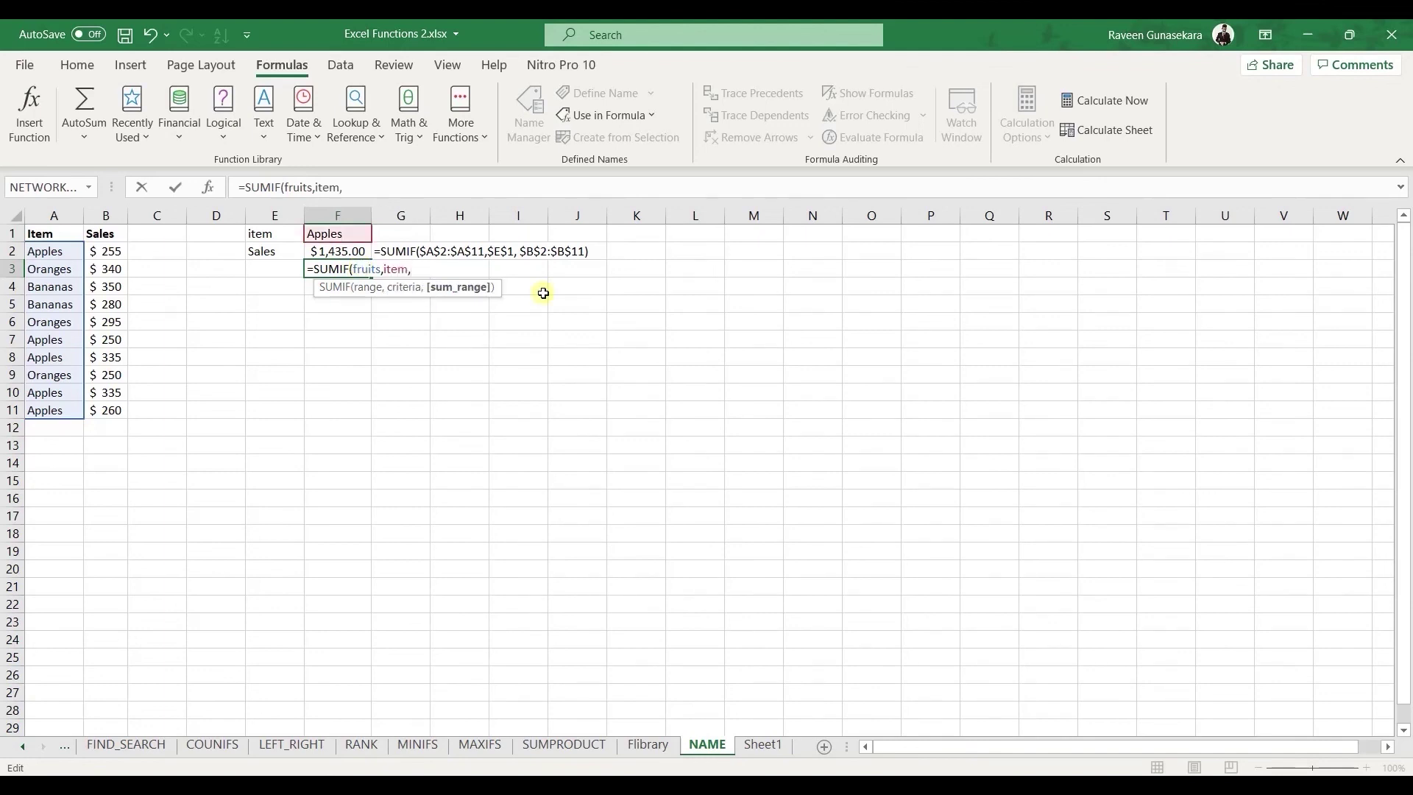
{"action": "type", "text": "sales"}
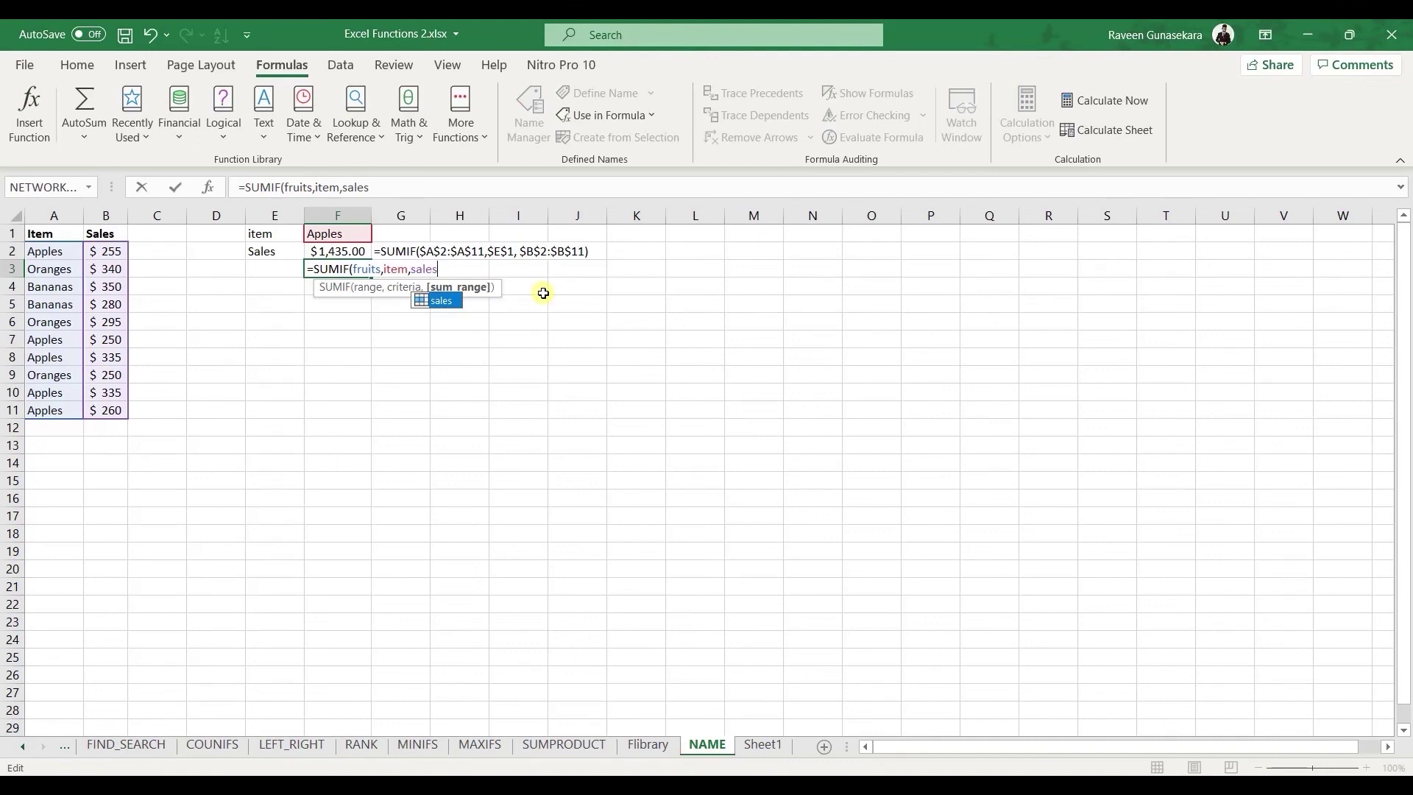
{"action": "type", "text": ")"}
{"action": "key", "text": "Return"}
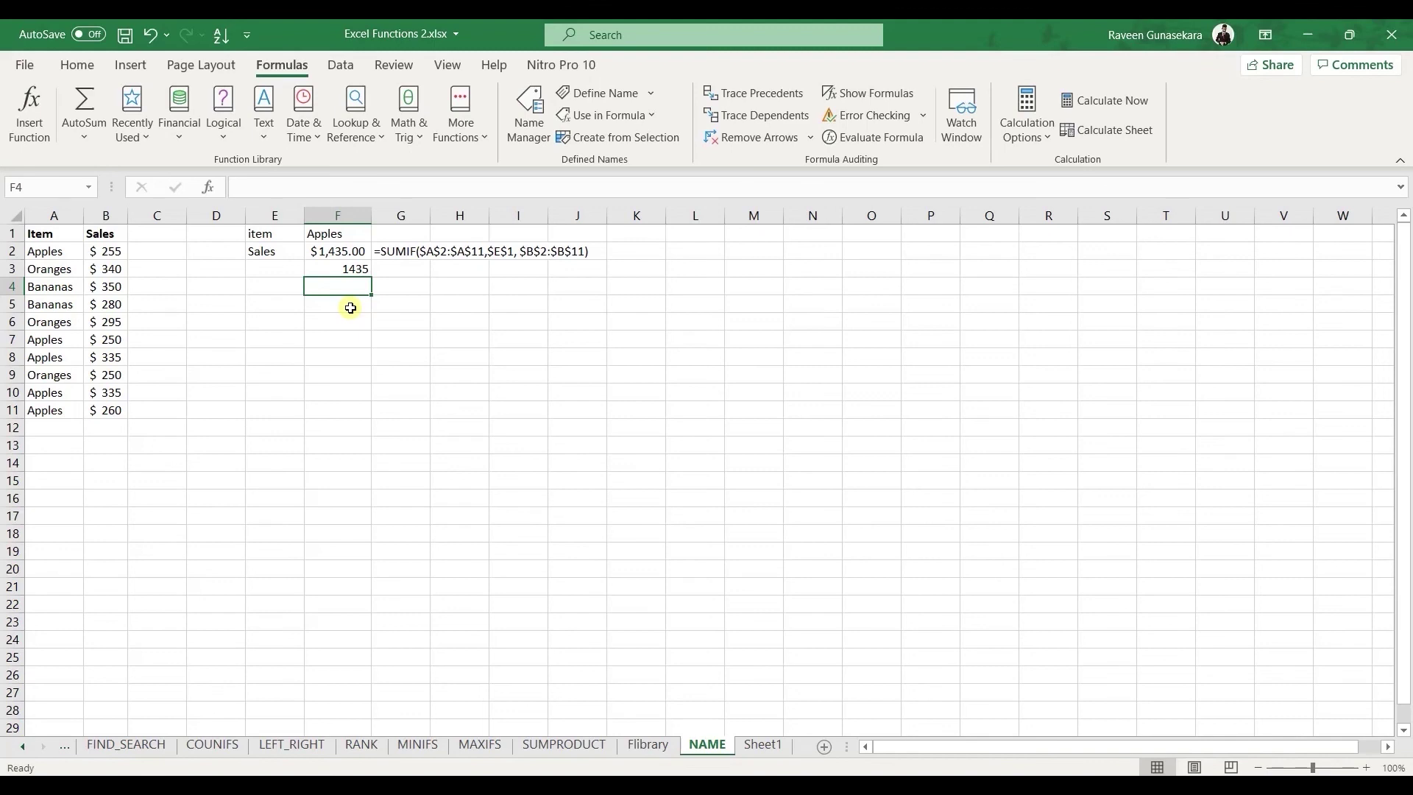
Open Sheet1 and define the workbook-scoped name _fruits for the item range A2:A11.
{"action": "left_click", "coordinate": [761, 746]}
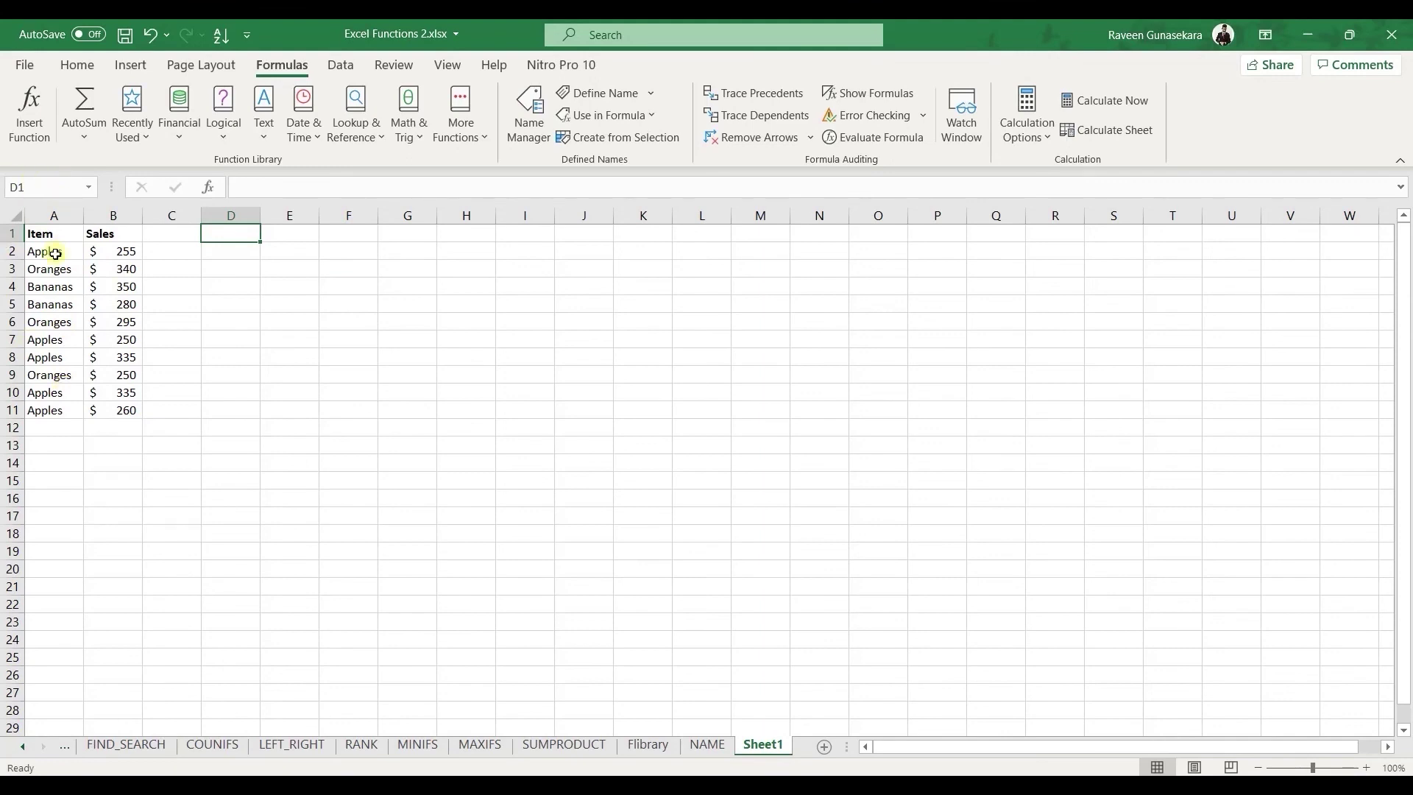
{"action": "left_click_drag", "start_coordinate": [56, 253], "coordinate": [59, 410]}
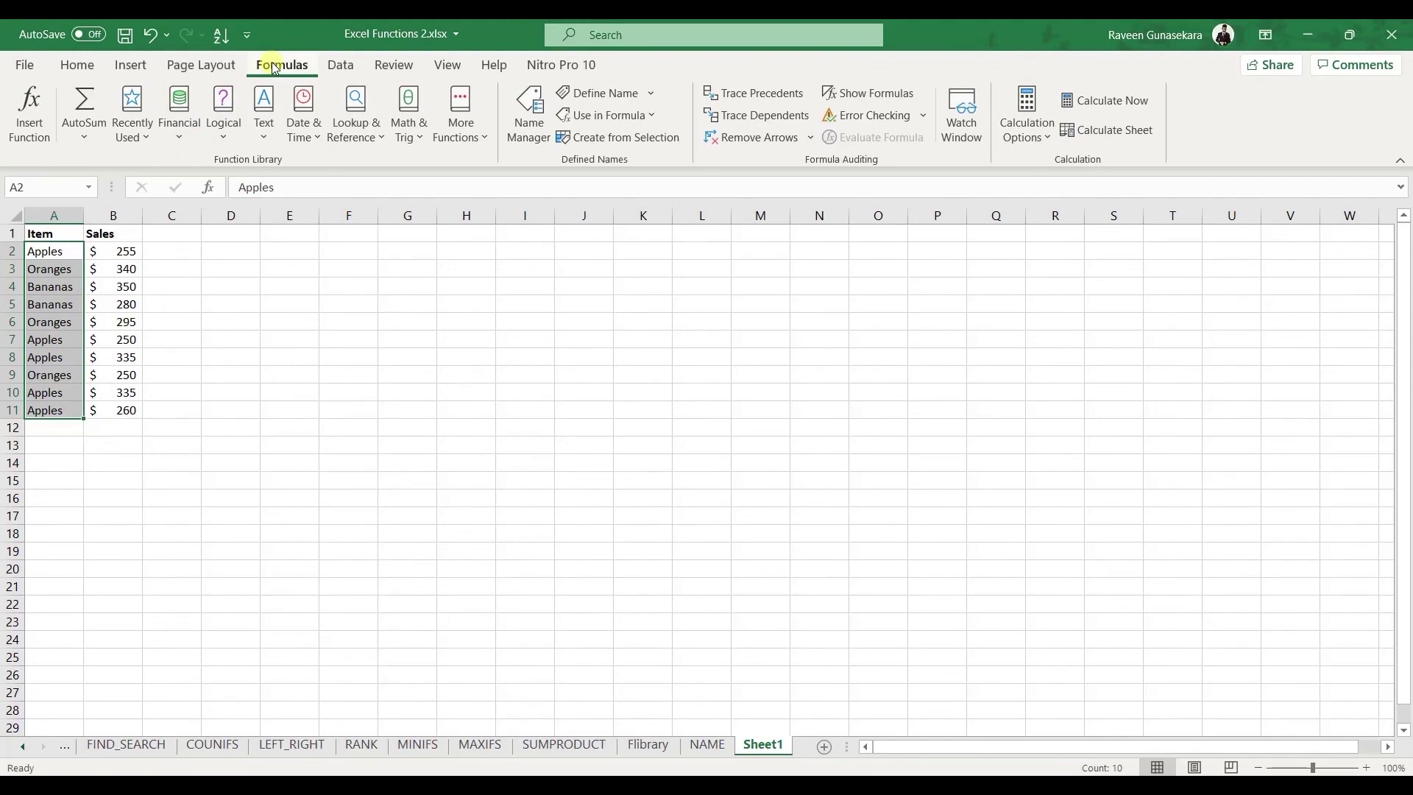
{"action": "left_click", "coordinate": [608, 94]}
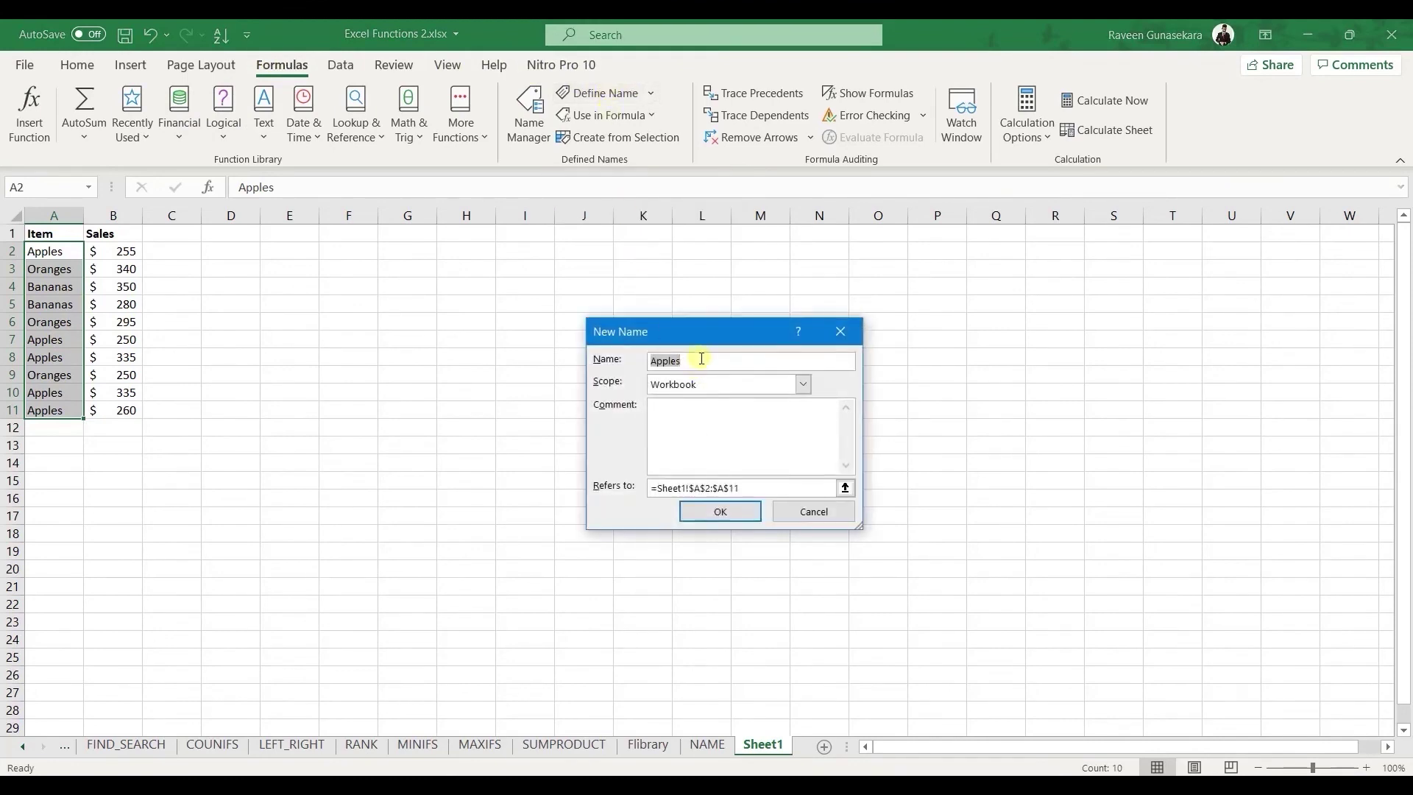
{"action": "key", "text": "BackSpace"}
{"action": "type", "text": "L"}
{"action": "type", "text": "fruits"}
{"action": "left_click", "coordinate": [720, 511]}
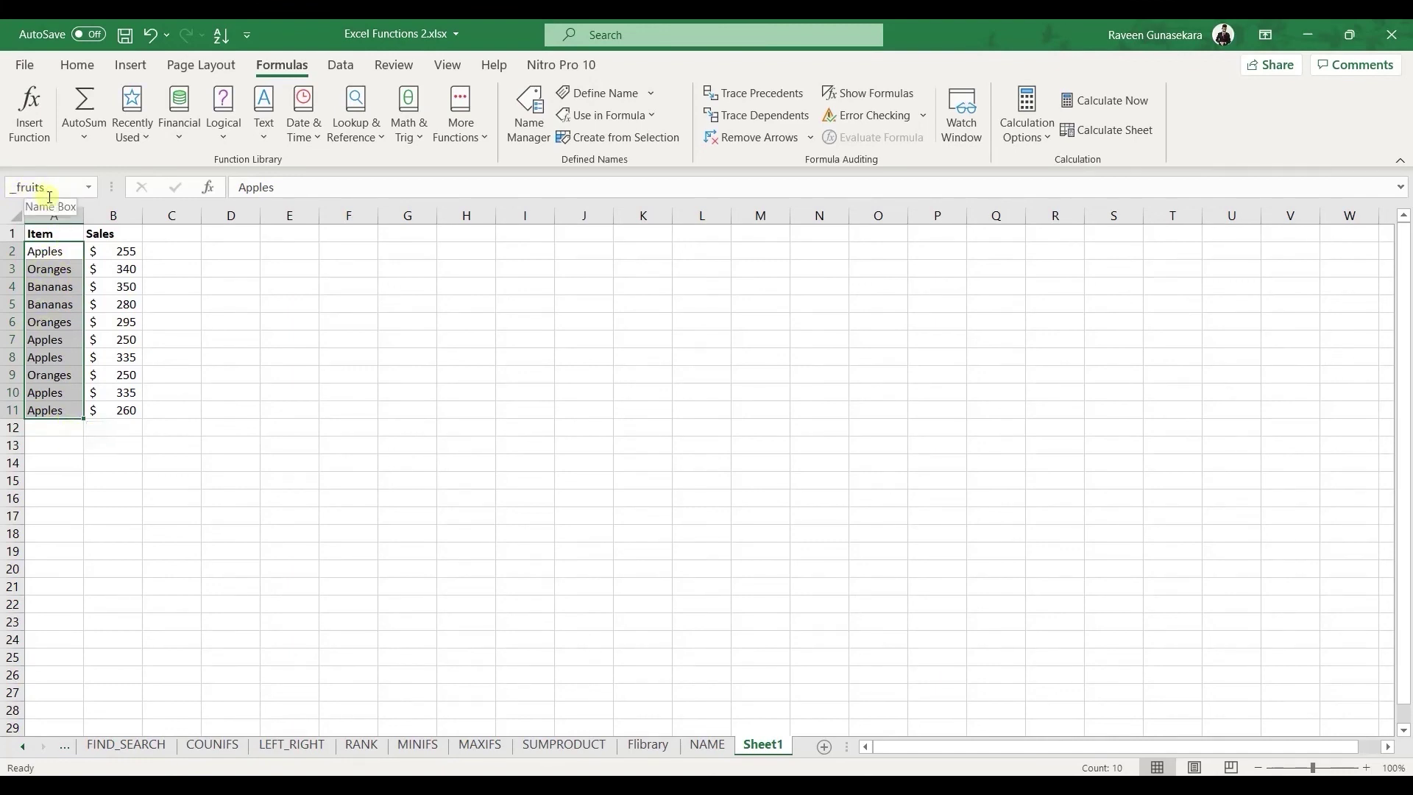
{"action": "left_click", "coordinate": [337, 362]}
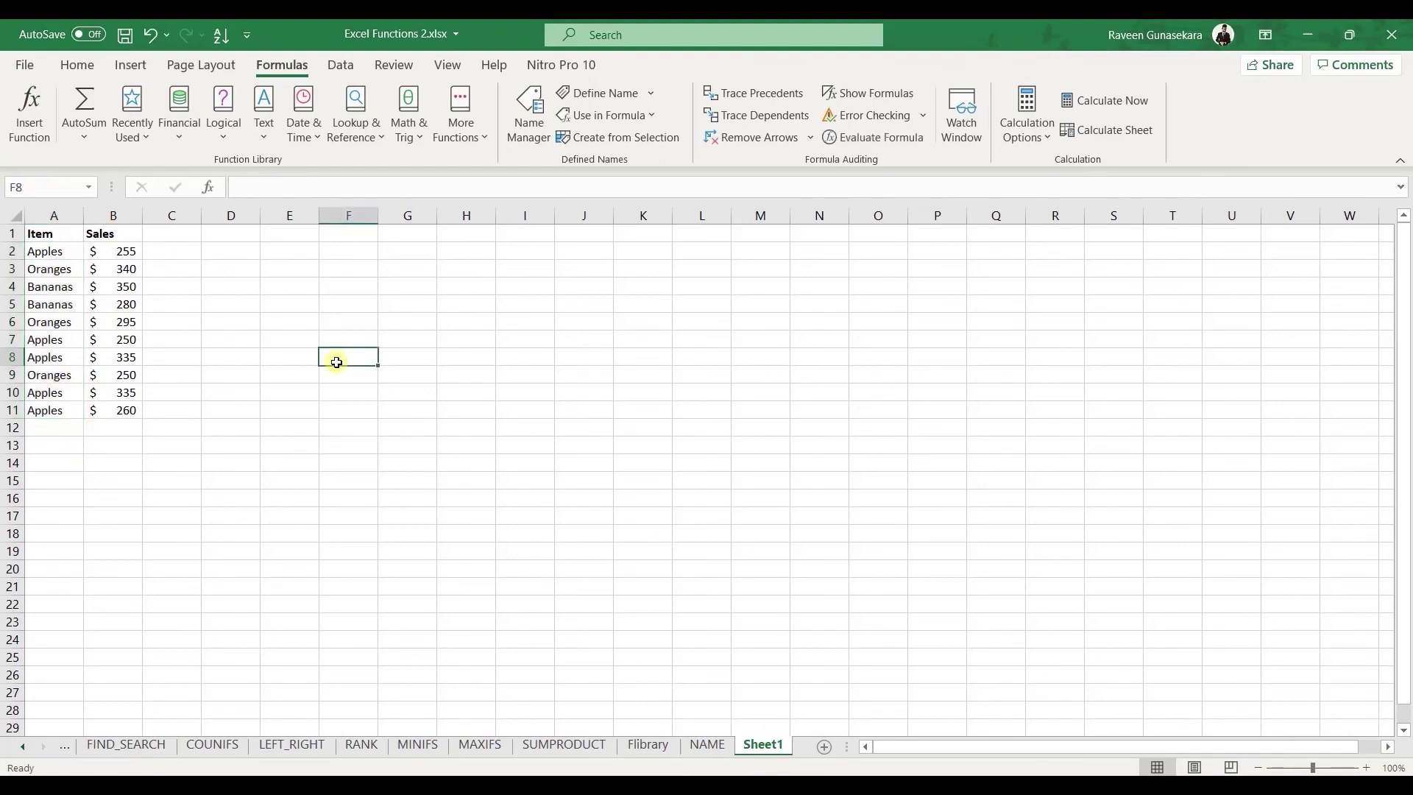